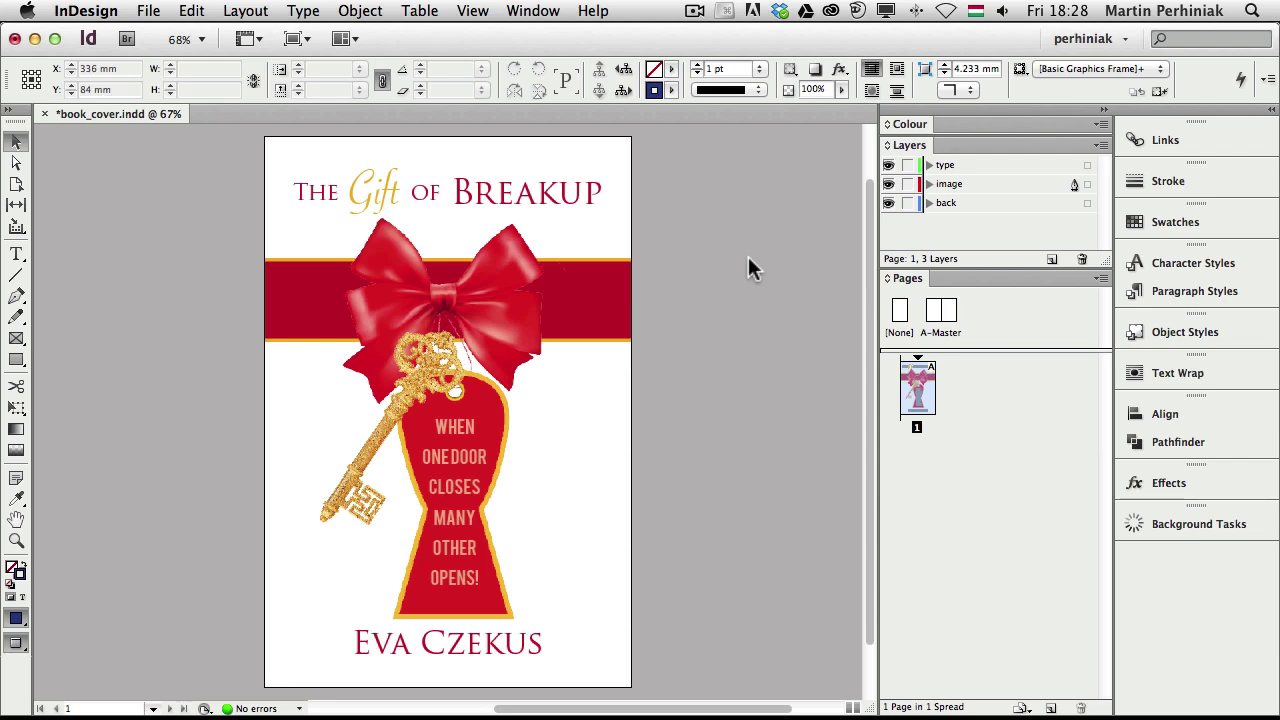
Step: Switch to Adobe Bridge, examine 3d_mockup.psd in full-screen preview, and return to the book cover document in InDesign
{"action": "key", "text": "super+Tab"}
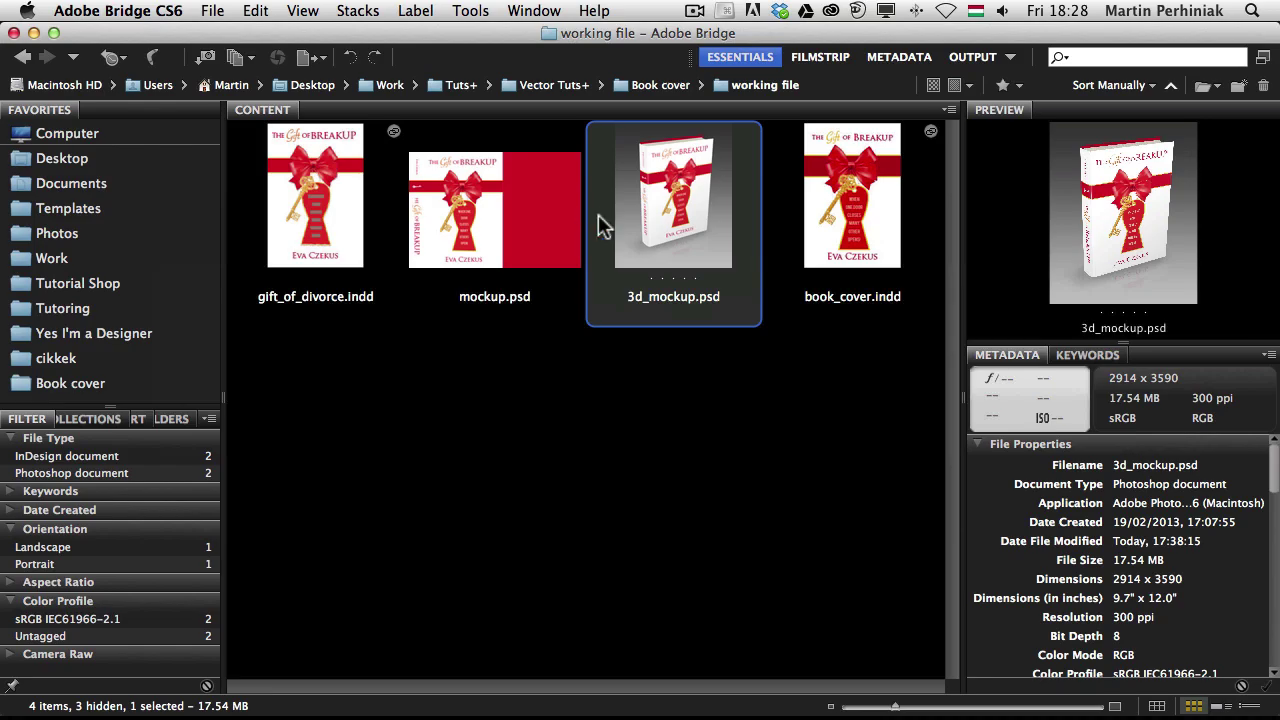
{"action": "key", "text": "space"}
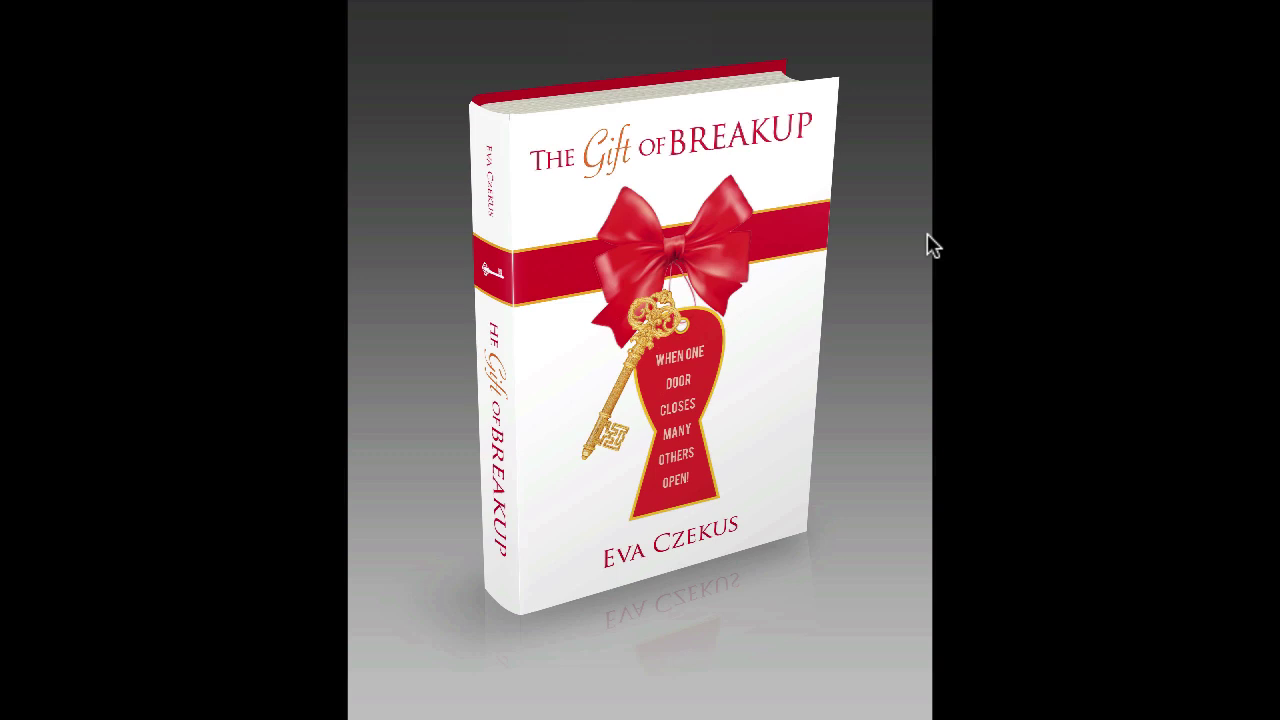
{"action": "key", "text": "space"}
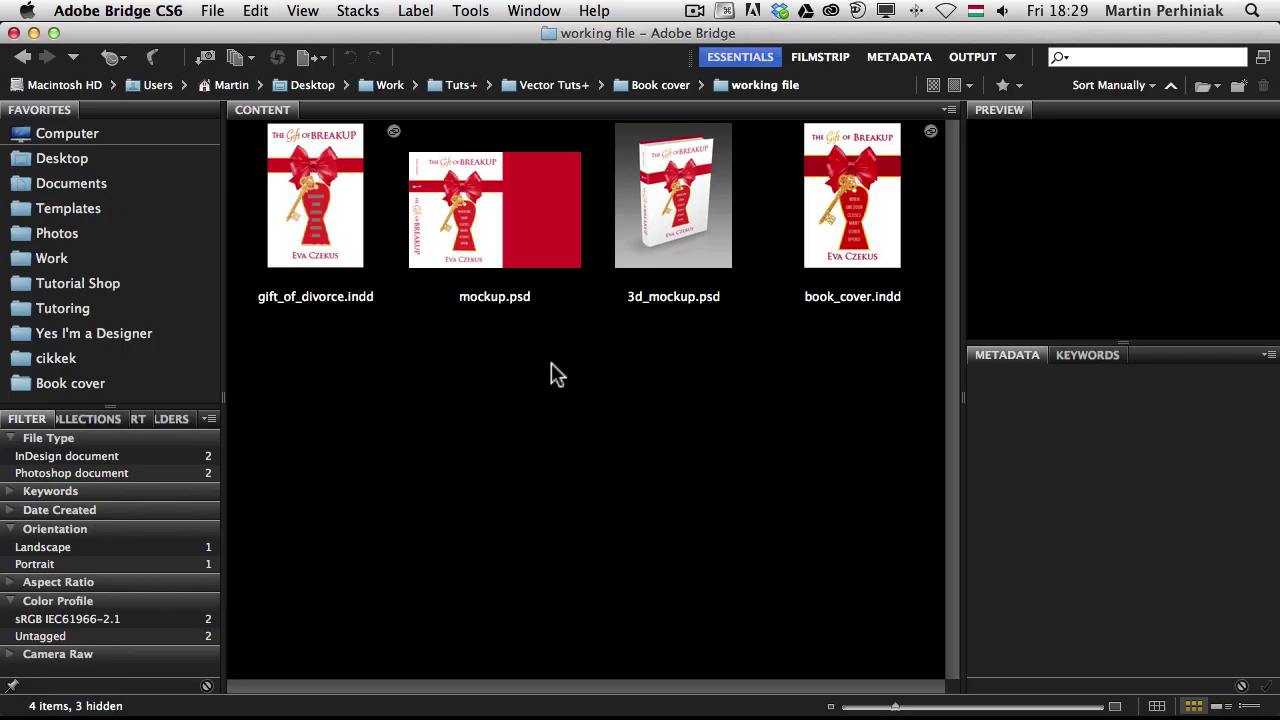
{"action": "key", "text": "super+Tab"}
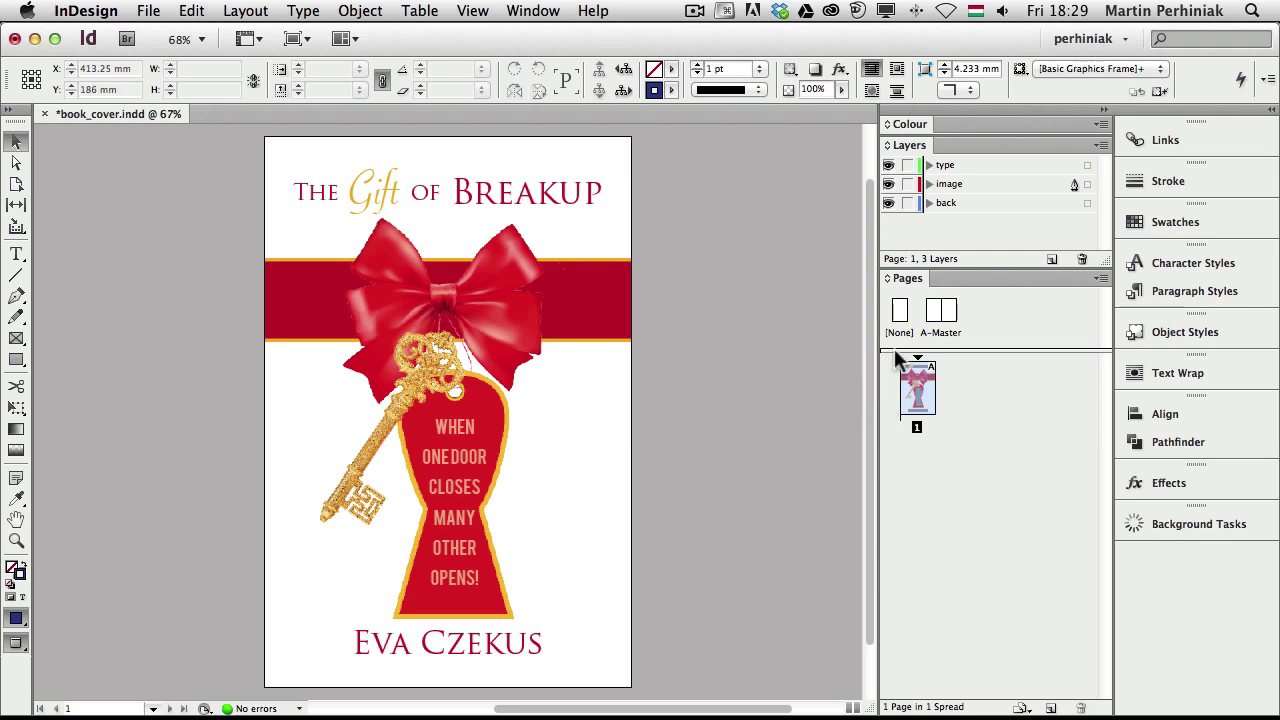
Step: Duplicate the cover page and, with document page shuffling turned off, attach the copy beside the original to form a two-page spread
{"action": "right_click", "coordinate": [924, 388]}
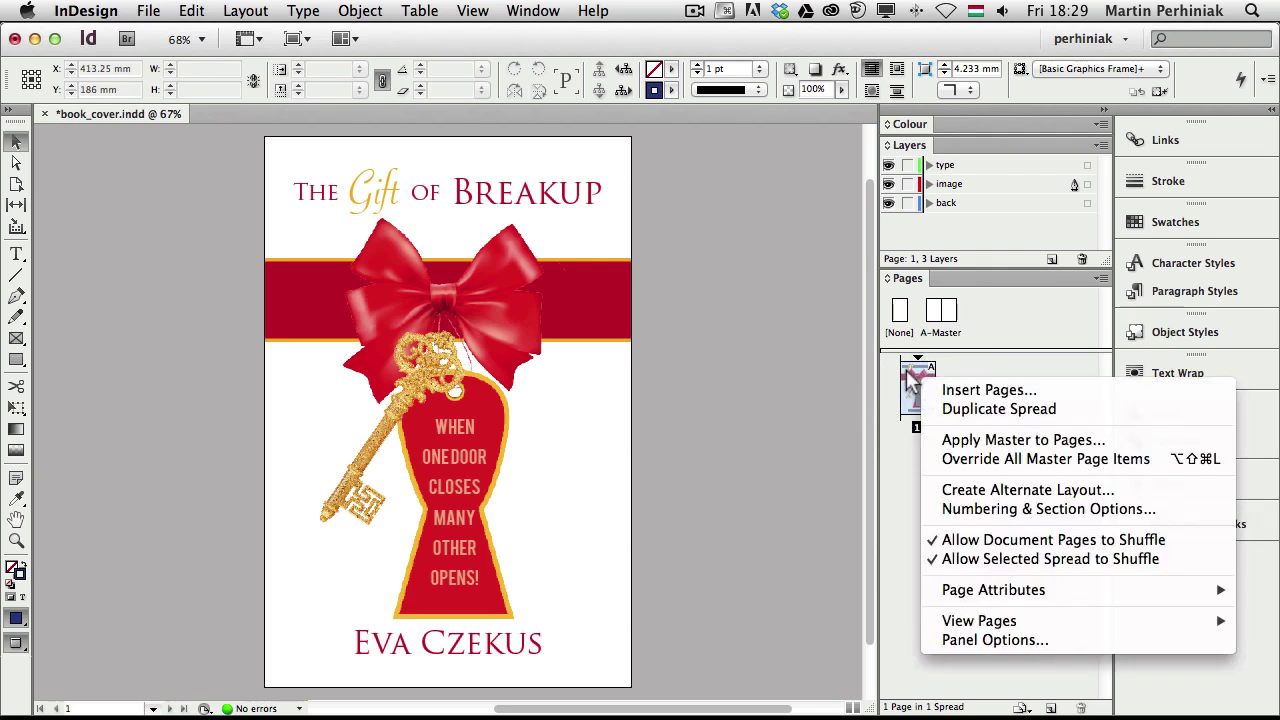
{"action": "left_click", "coordinate": [982, 410]}
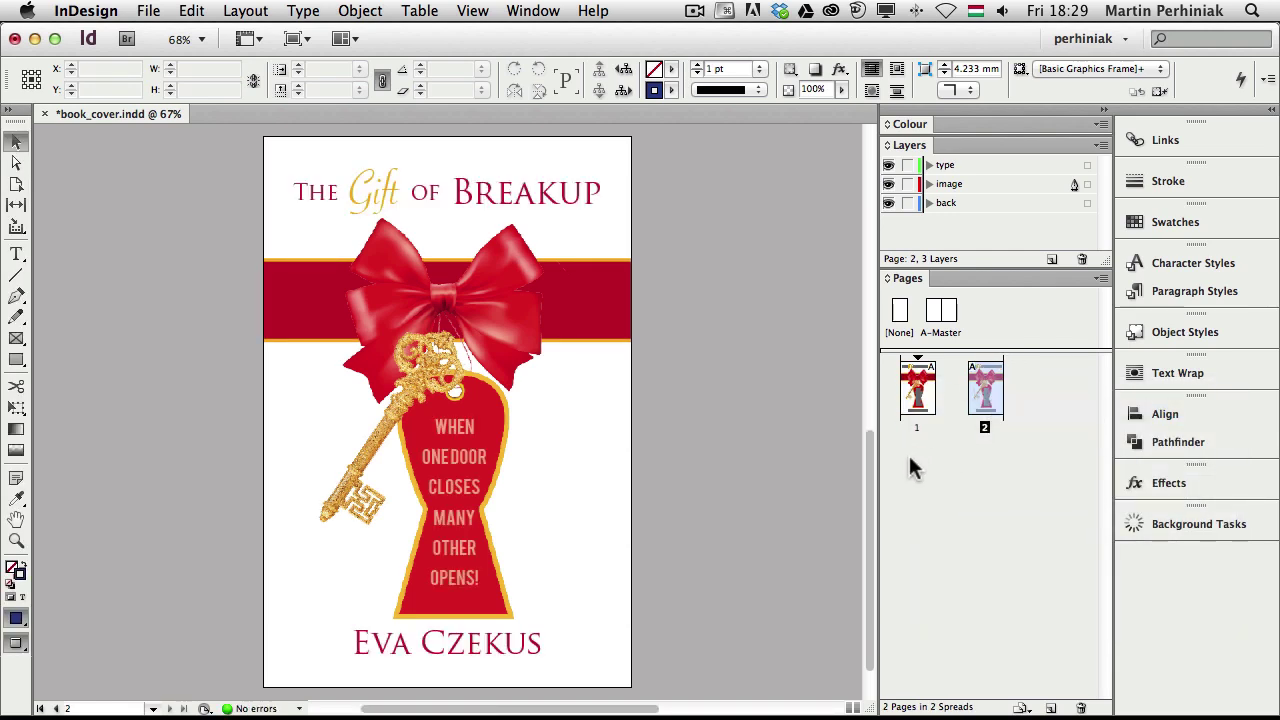
{"action": "right_click", "coordinate": [984, 399]}
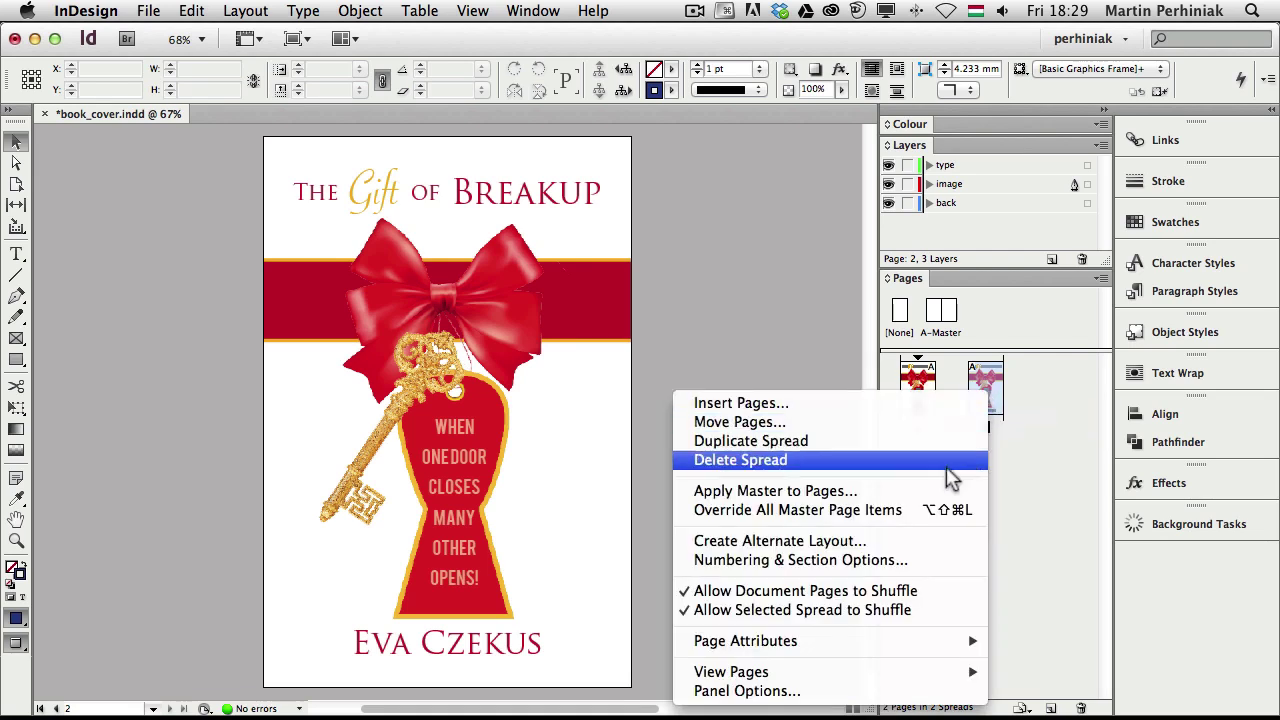
{"action": "left_click", "coordinate": [726, 589]}
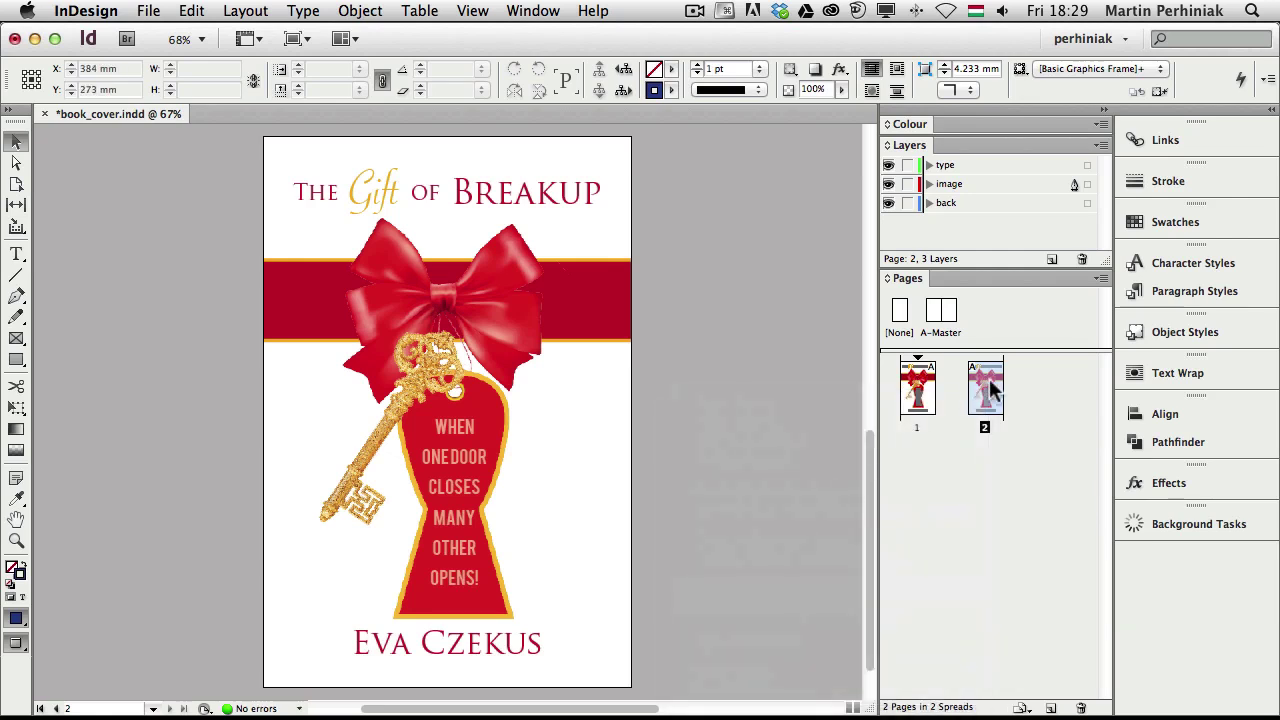
{"action": "left_click_drag", "start_coordinate": [990, 395], "coordinate": [895, 385]}
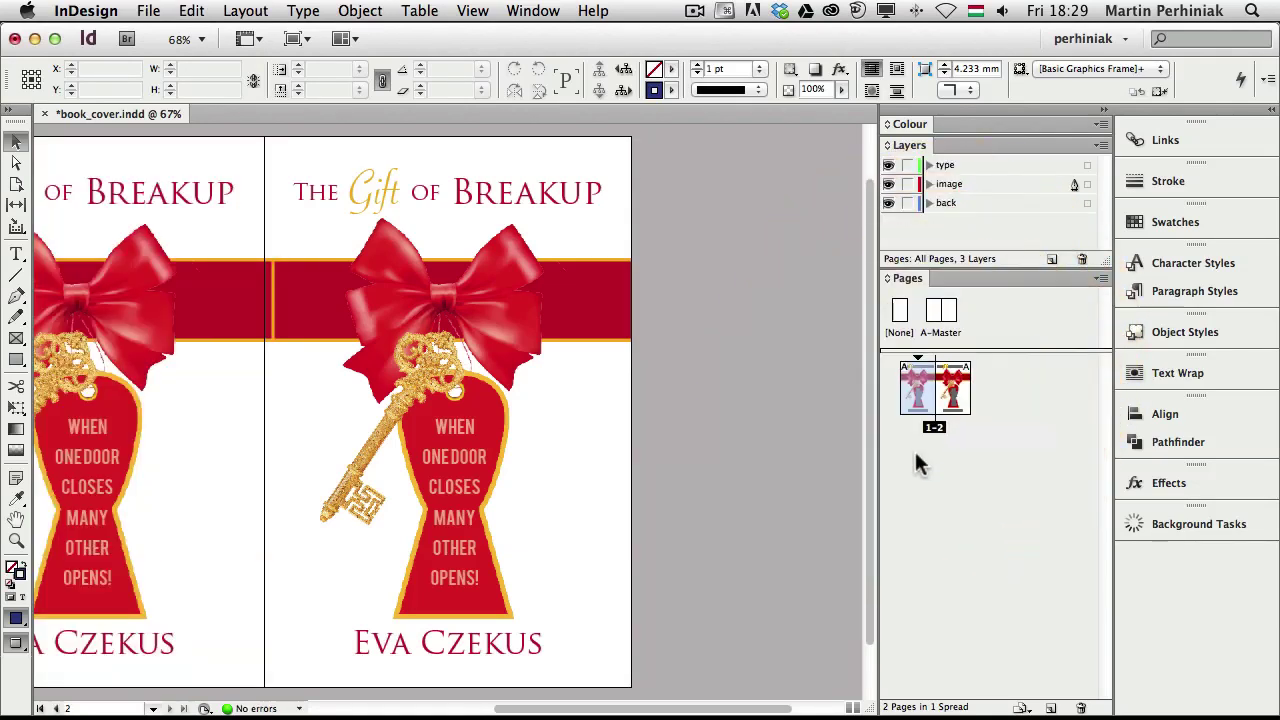
Step: Delete all the artwork from the left page of the spread, leaving it blank for the back cover
{"action": "key", "text": "space"}
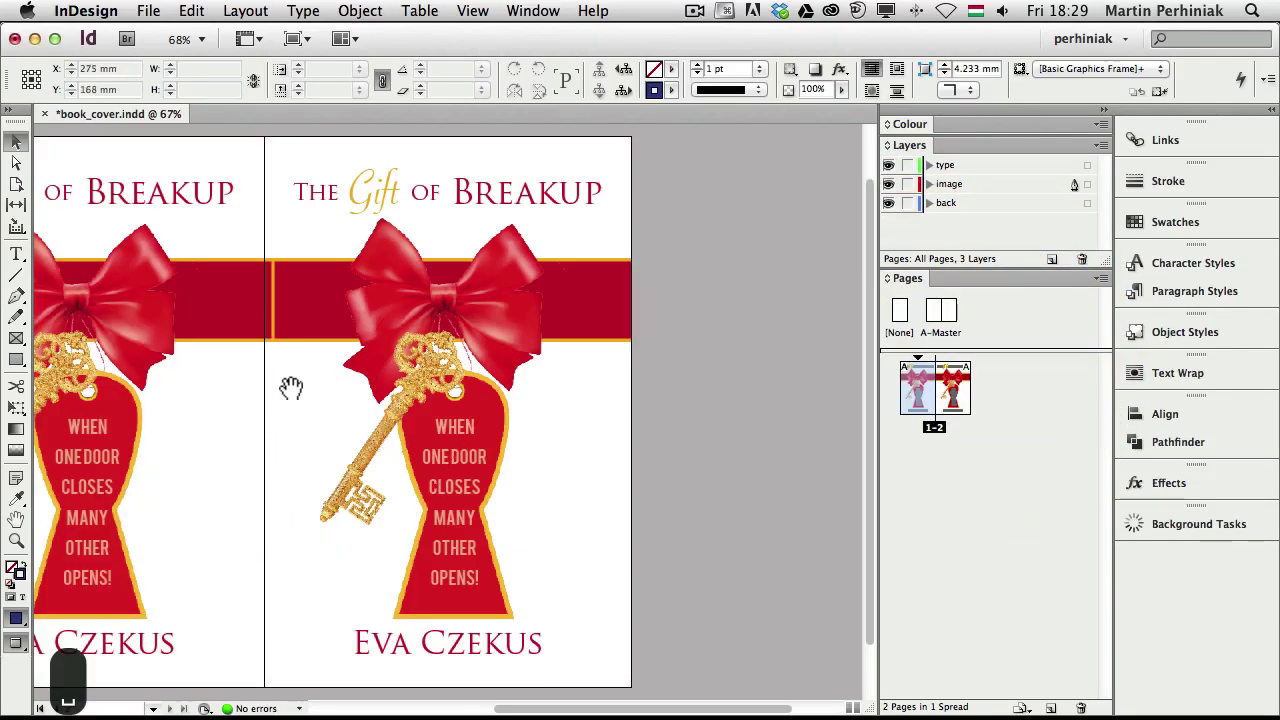
{"action": "left_click_drag", "start_coordinate": [289, 386], "coordinate": [474, 380]}
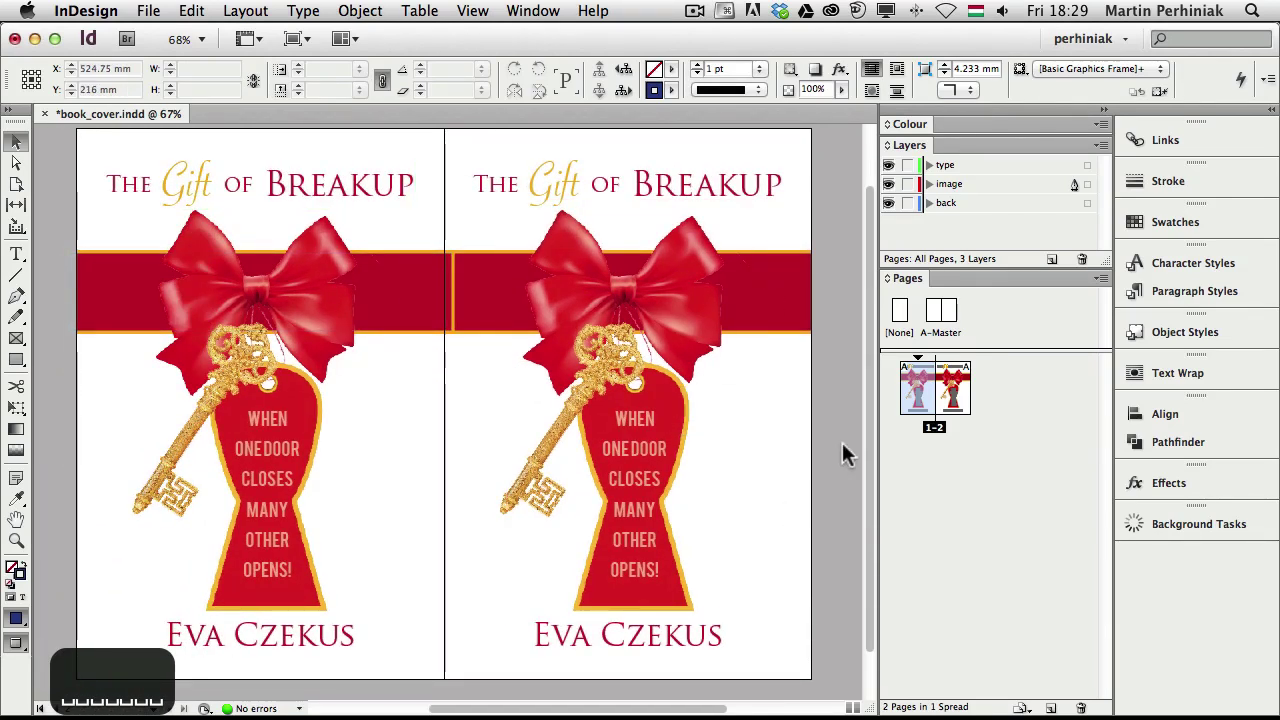
{"action": "left_click_drag", "start_coordinate": [63, 160], "coordinate": [366, 646]}
{"action": "key", "text": "BackSpace"}
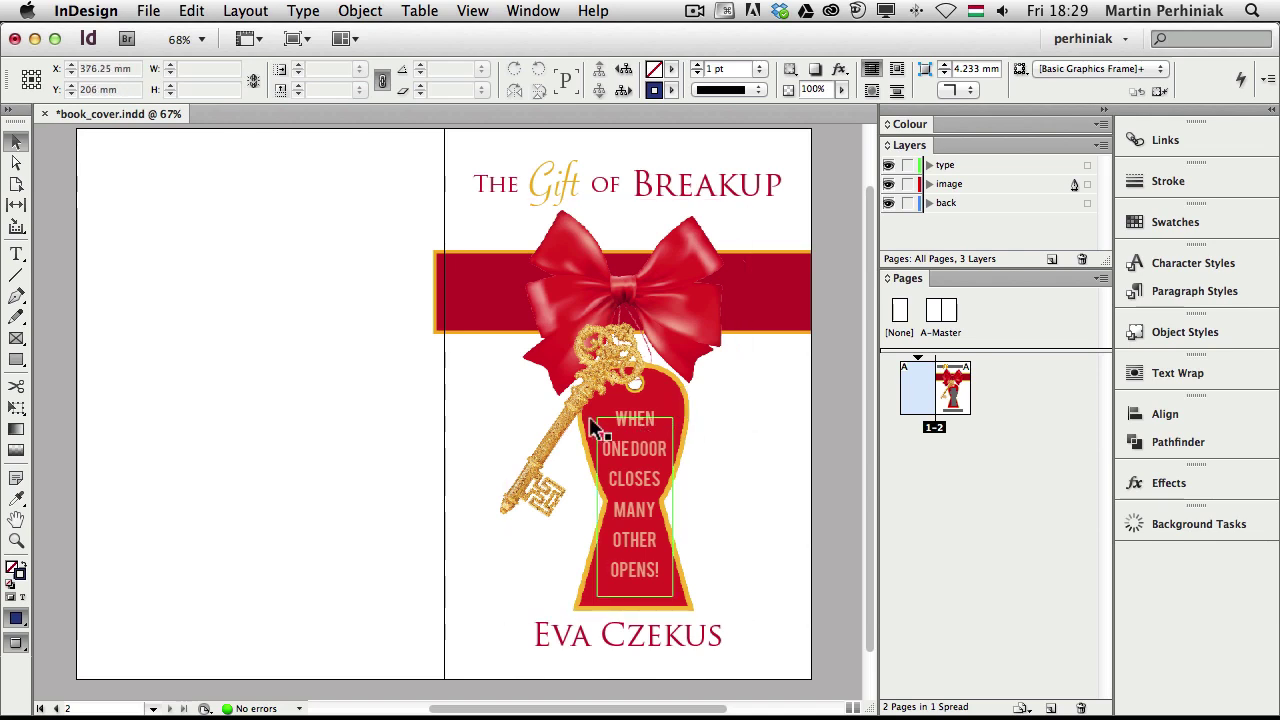
Step: Duplicate the front cover page and delete all the artwork from the new copy
{"action": "double_click", "coordinate": [950, 395]}
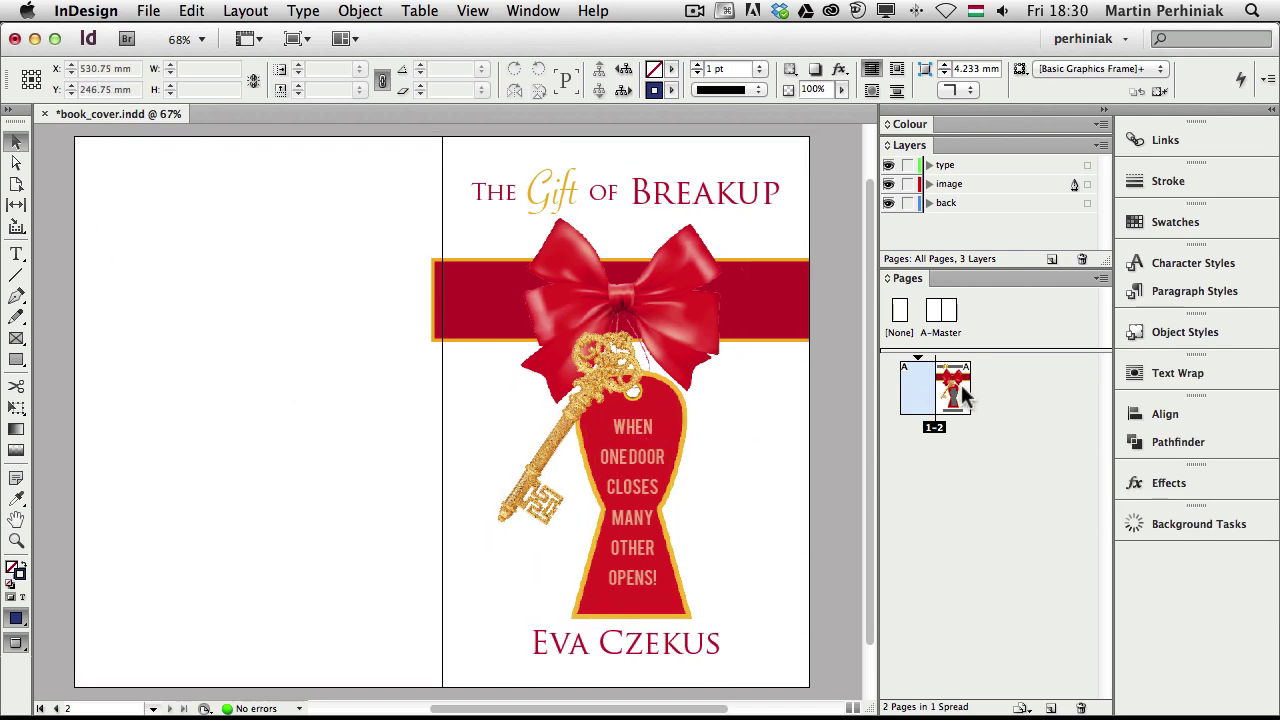
{"action": "right_click", "coordinate": [952, 388]}
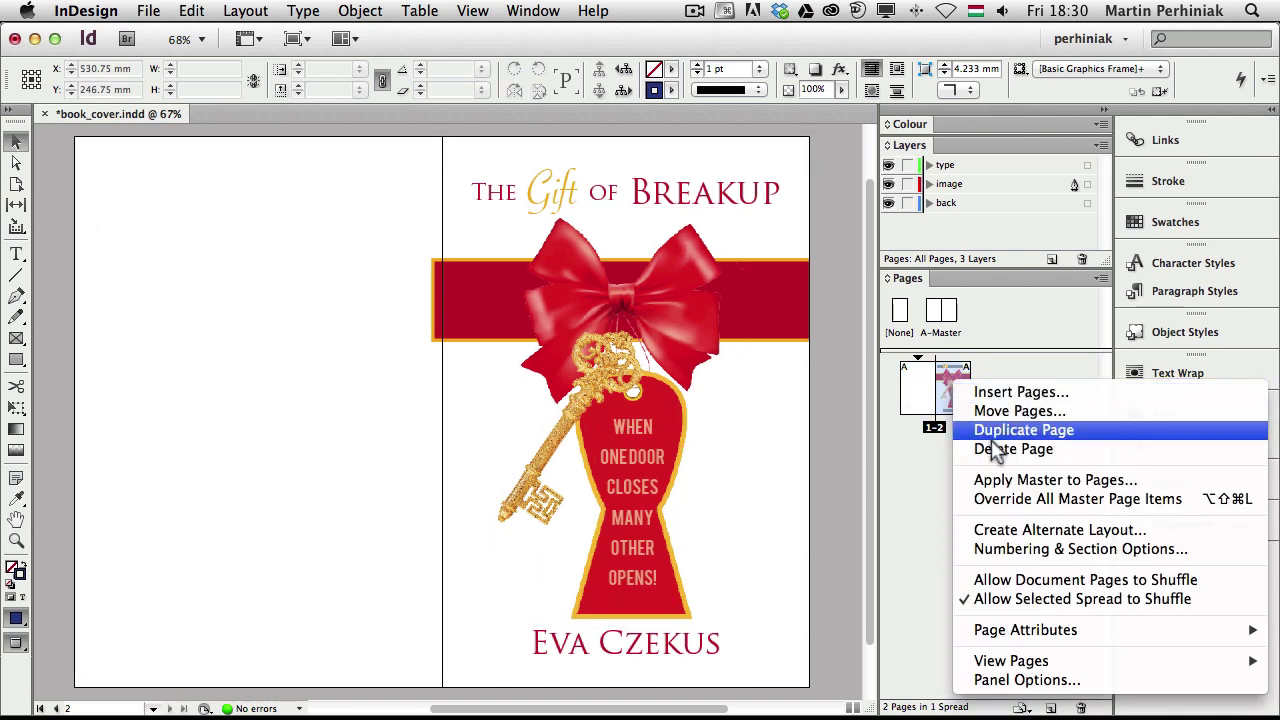
{"action": "left_click", "coordinate": [1012, 438]}
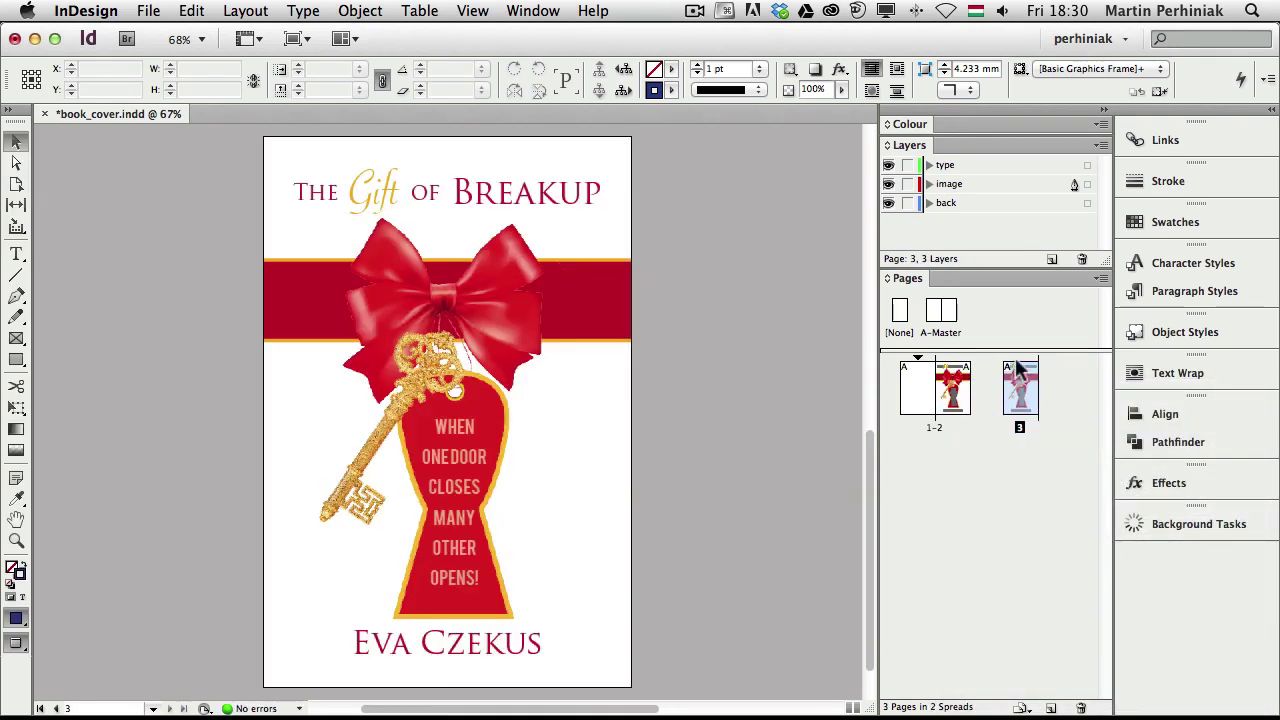
{"action": "left_click_drag", "start_coordinate": [628, 221], "coordinate": [241, 661]}
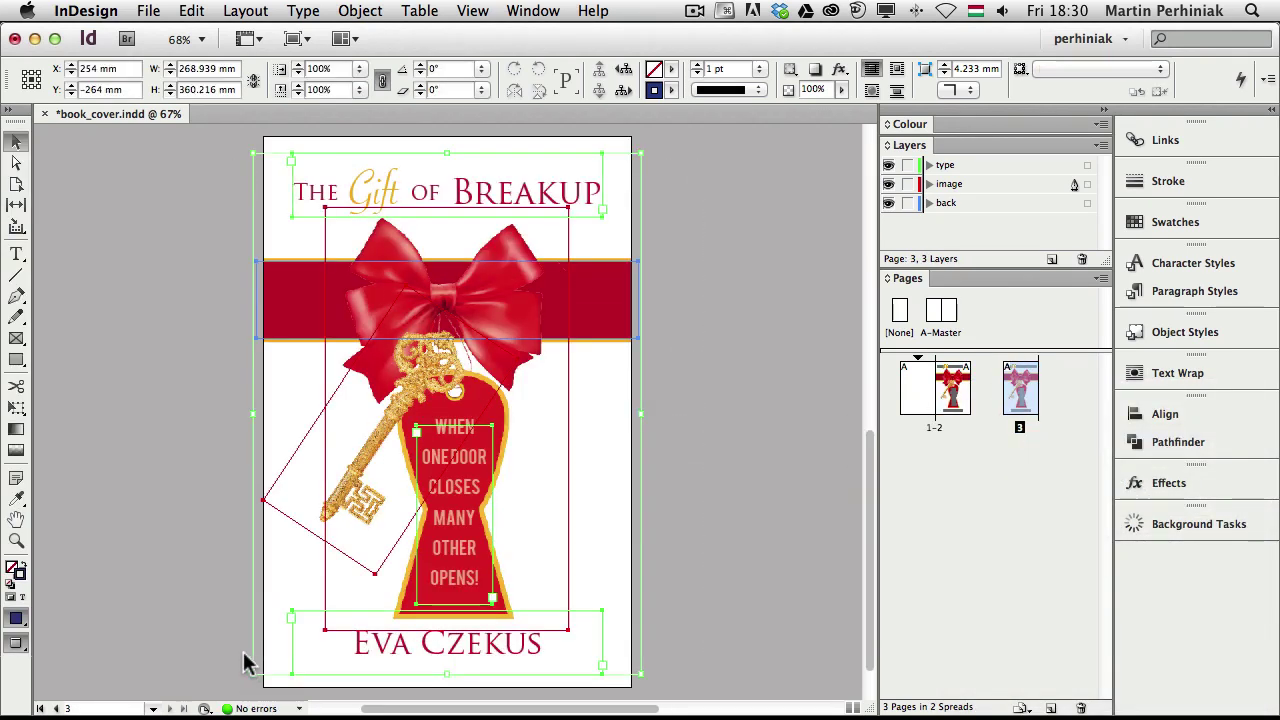
{"action": "key", "text": "BackSpace"}
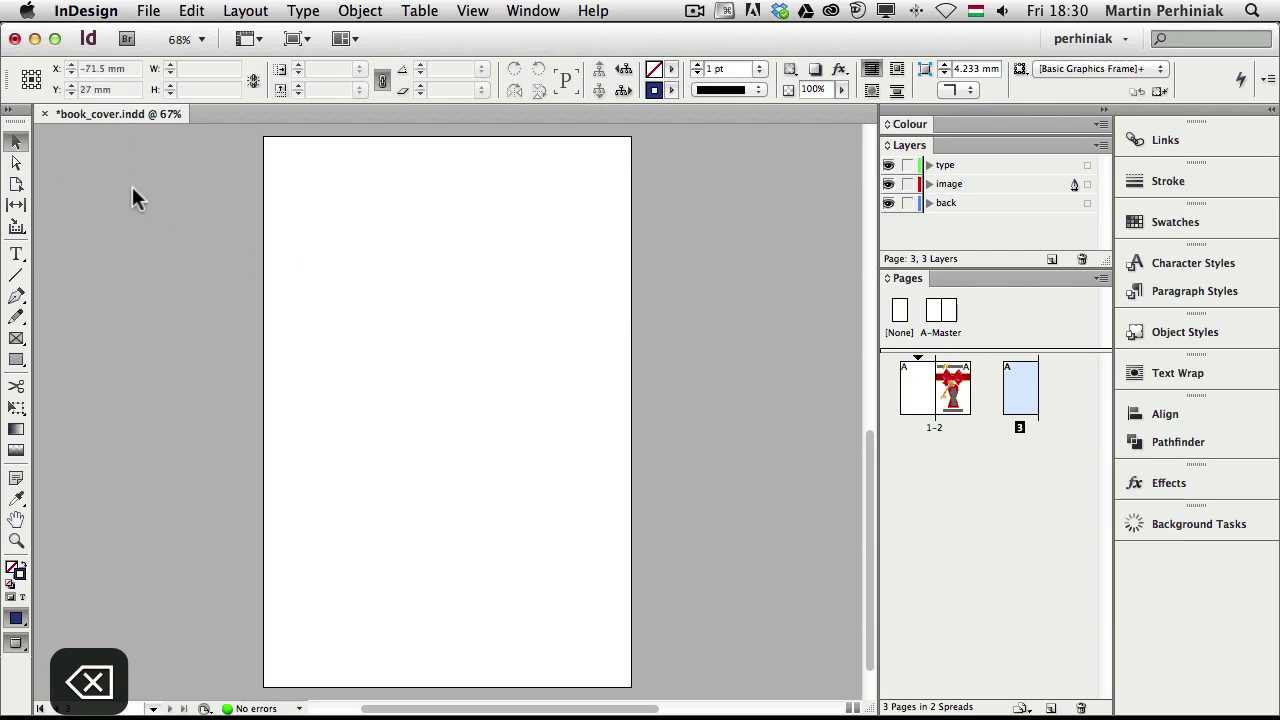
Step: Resize the blank page 3 with the Page tool, trying a 90 mm width before settling on 60 mm
{"action": "left_click", "coordinate": [17, 184]}
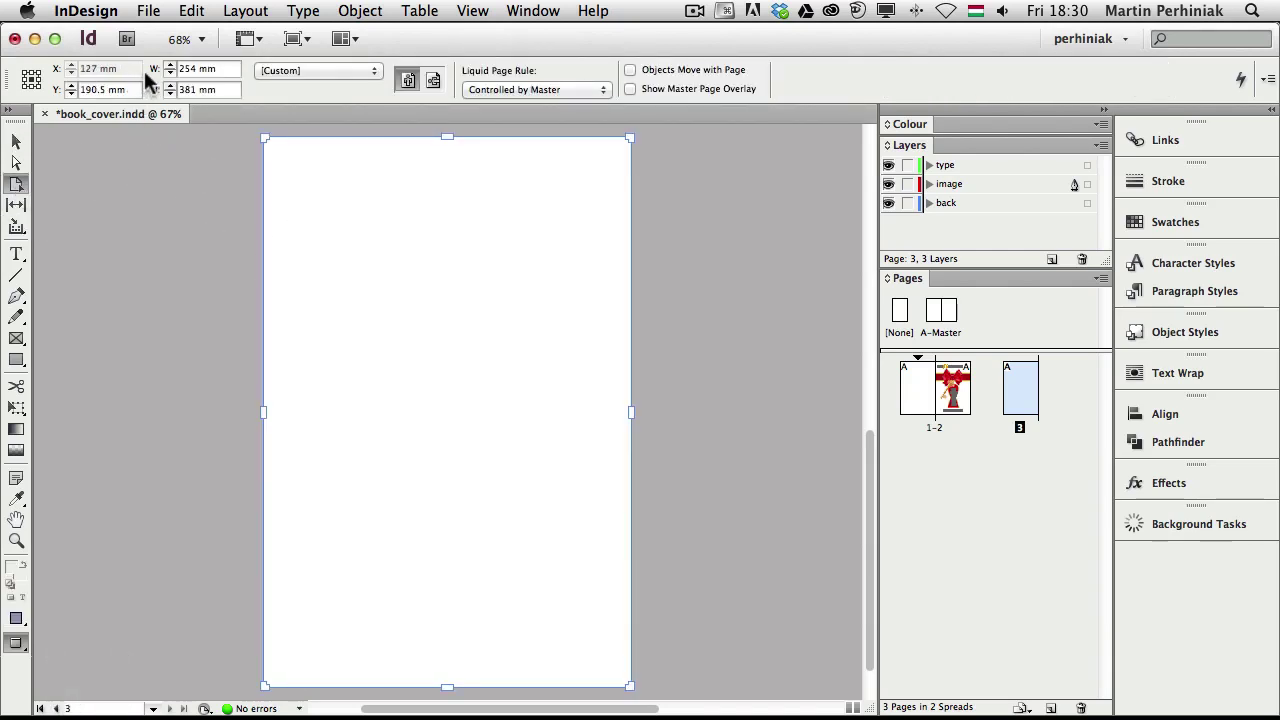
{"action": "left_click_drag", "start_coordinate": [196, 70], "coordinate": [171, 68]}
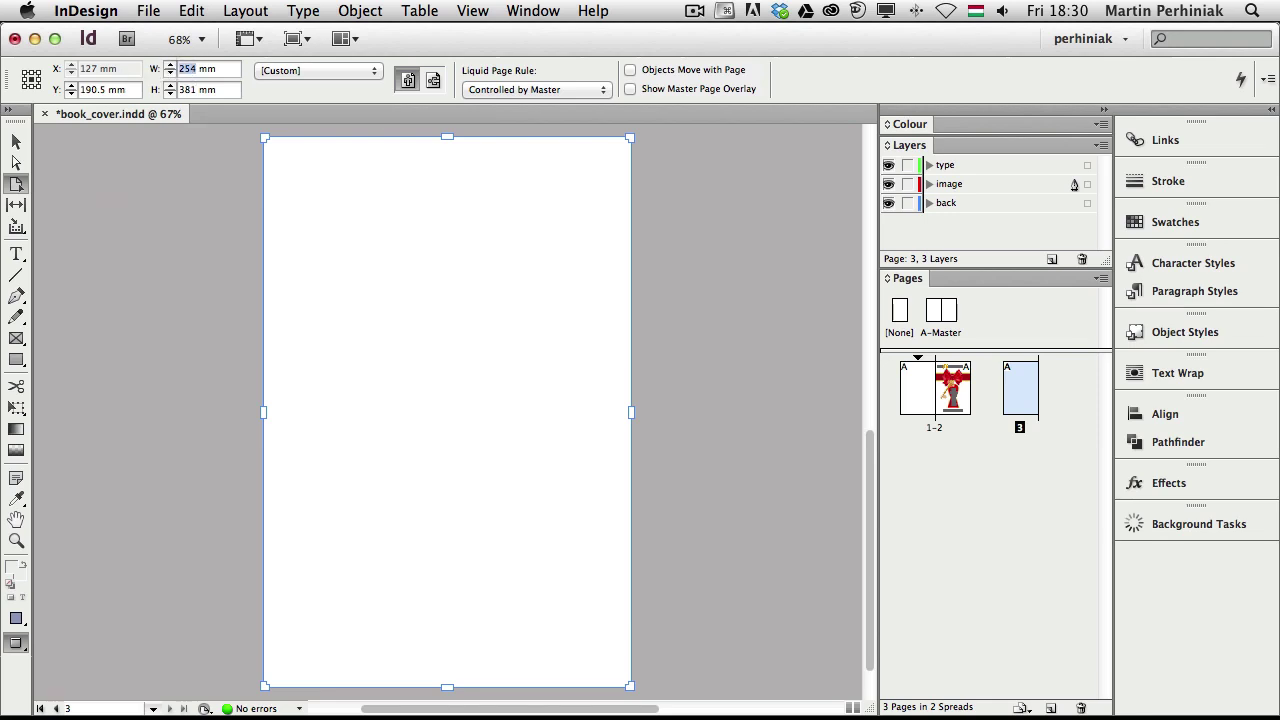
{"action": "type", "text": "90"}
{"action": "key", "text": "Return"}
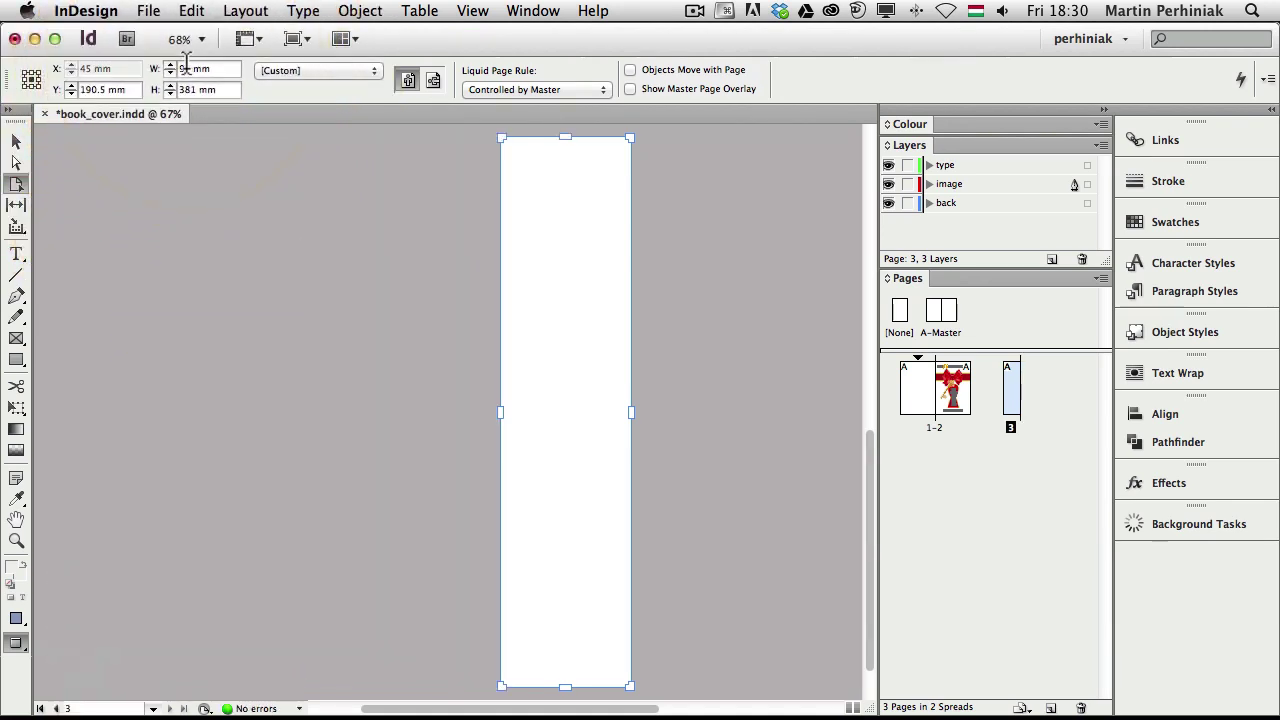
{"action": "left_click", "coordinate": [170, 74]}
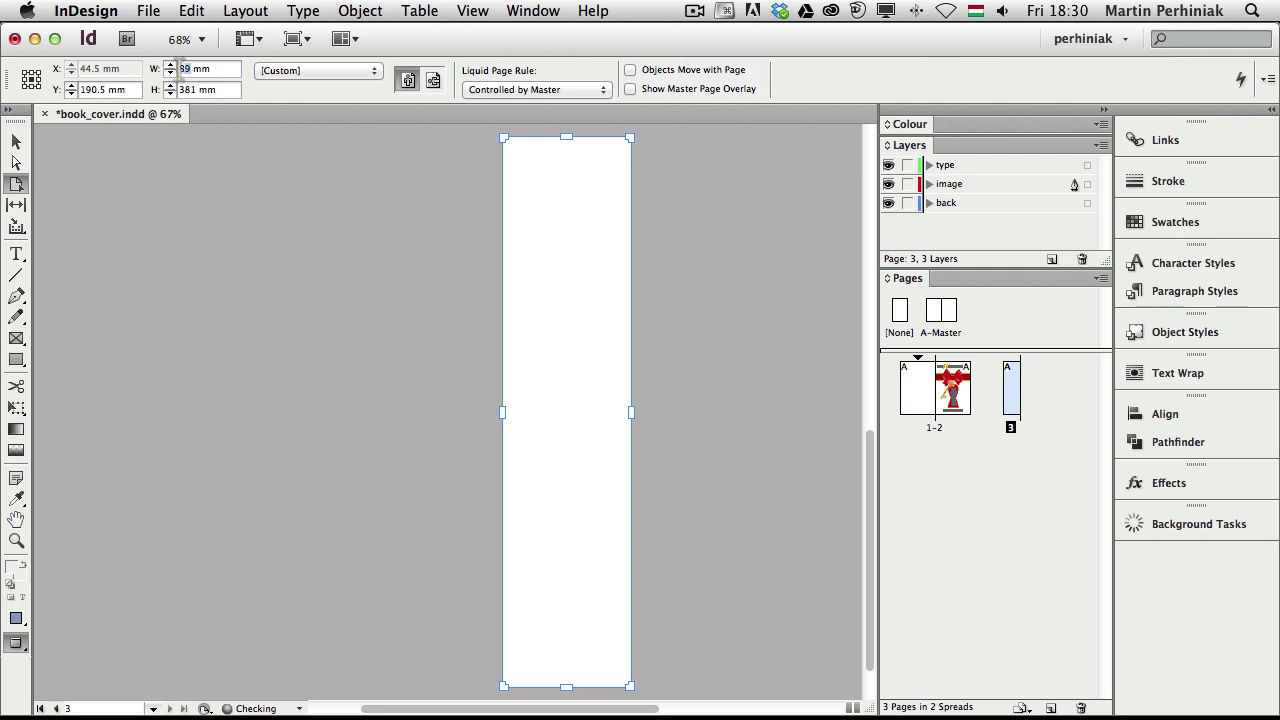
{"action": "type", "text": "60"}
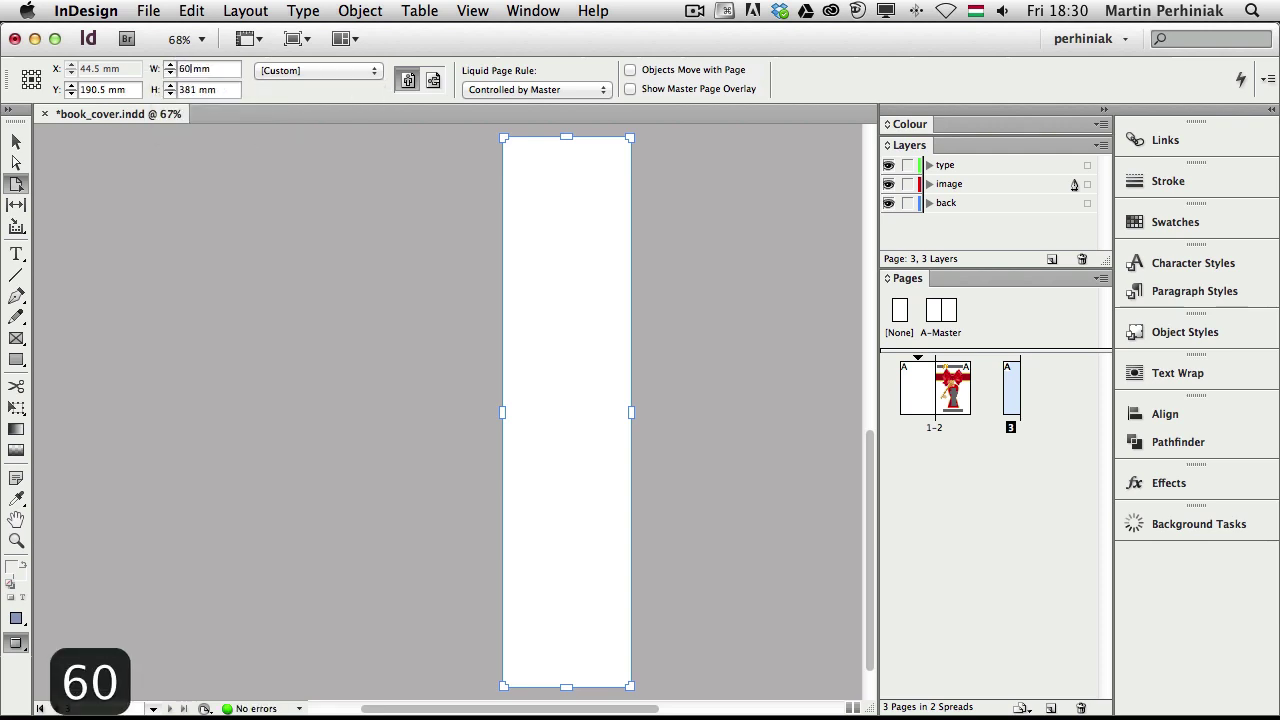
{"action": "key", "text": "Return"}
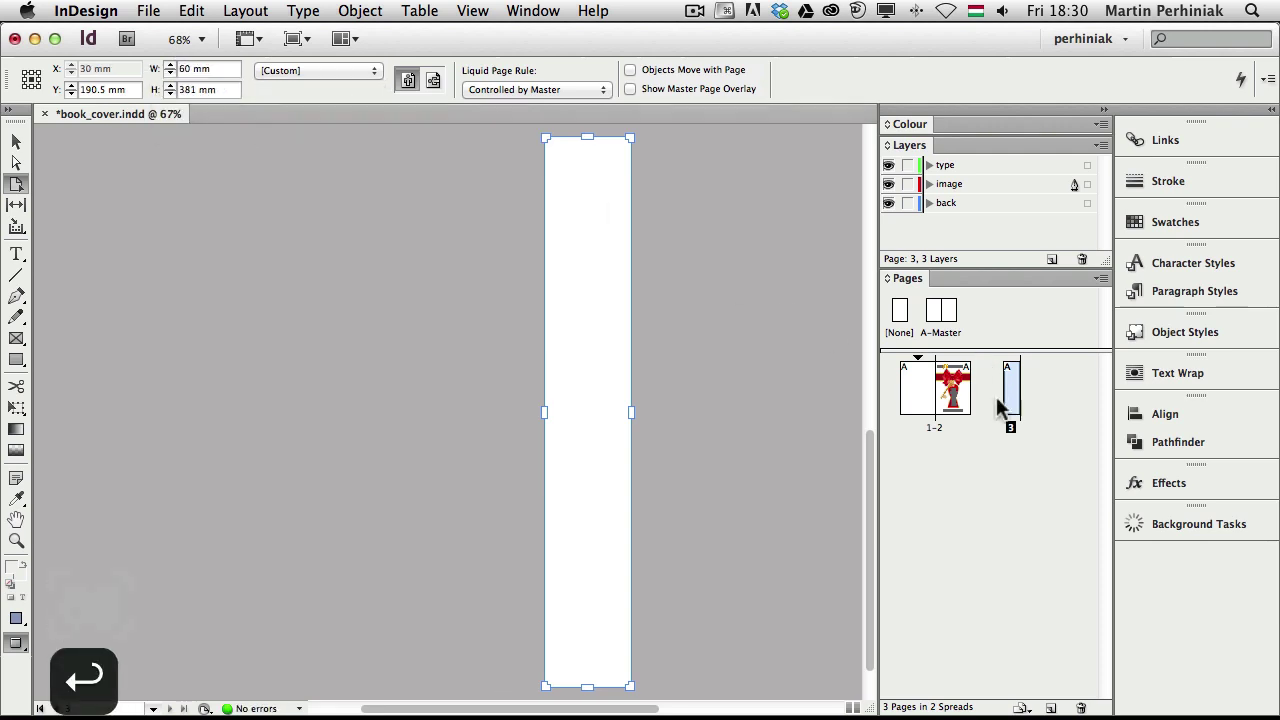
Step: Move the narrow page between the back and front covers as the spine, and check the spread's margin and bleed guides
{"action": "left_click_drag", "start_coordinate": [1005, 378], "coordinate": [940, 388]}
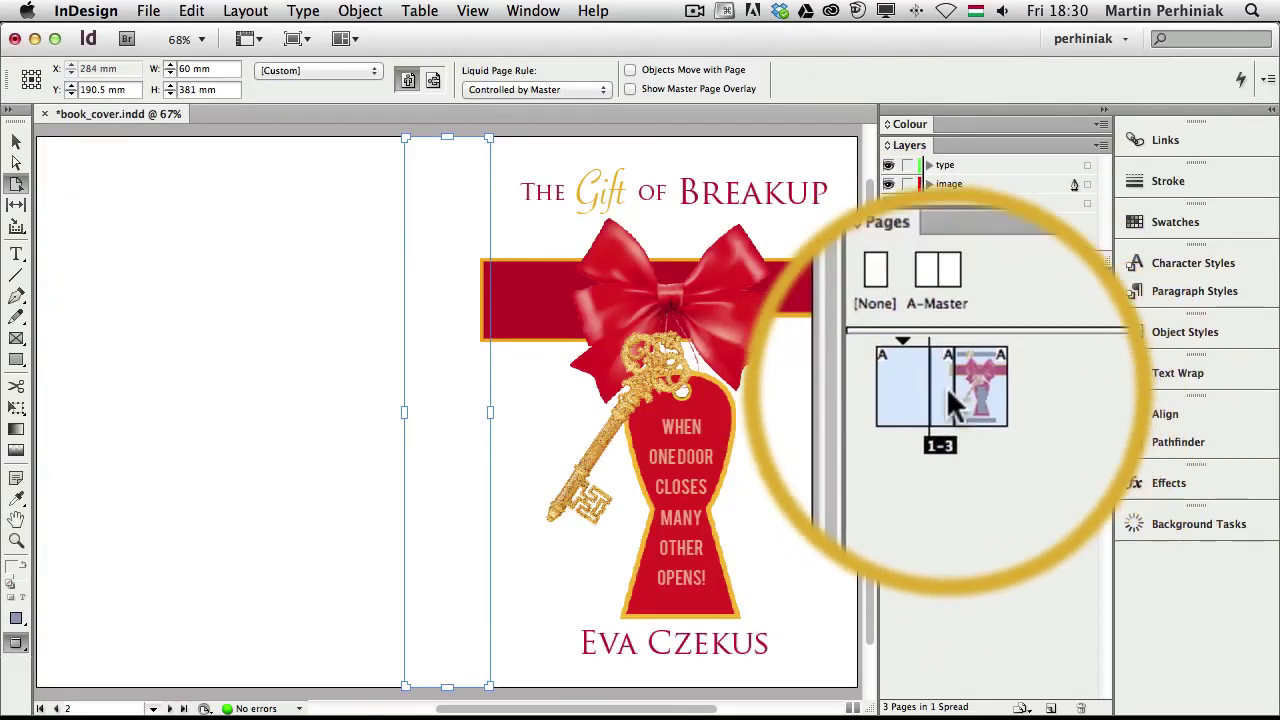
{"action": "left_click", "coordinate": [947, 473]}
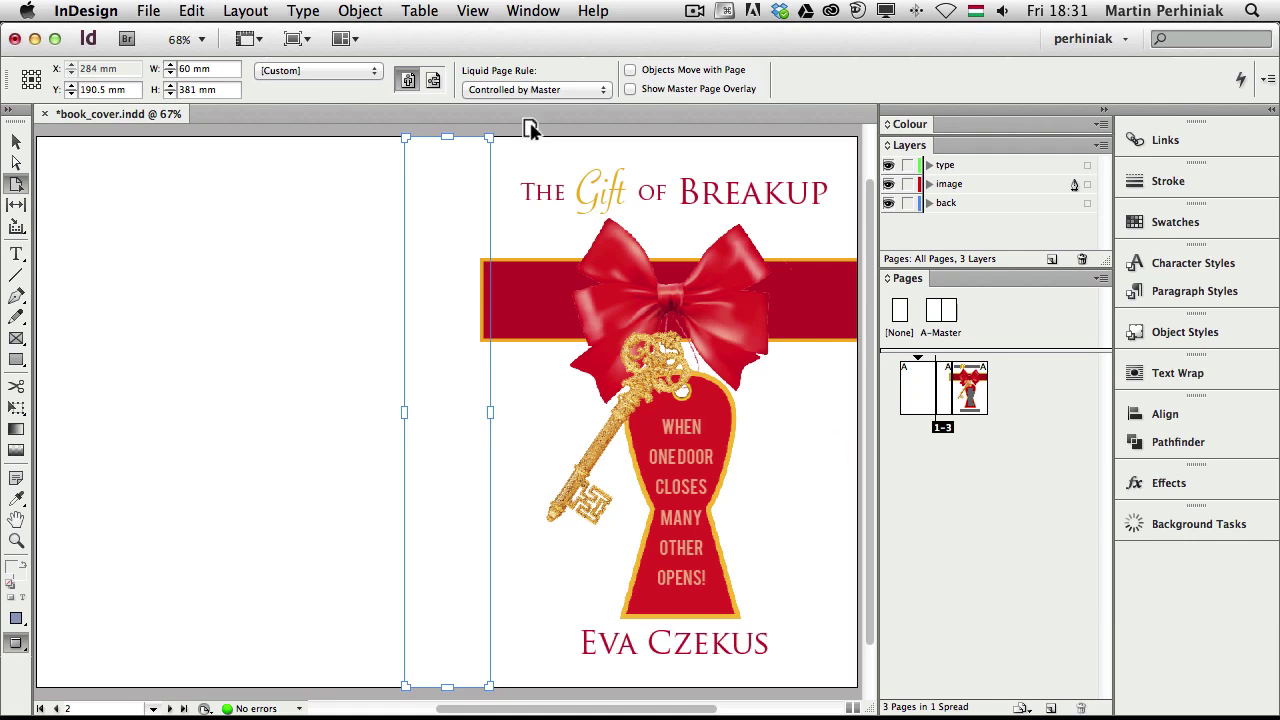
{"action": "left_click", "coordinate": [18, 140]}
{"action": "key", "text": "super+minus"}
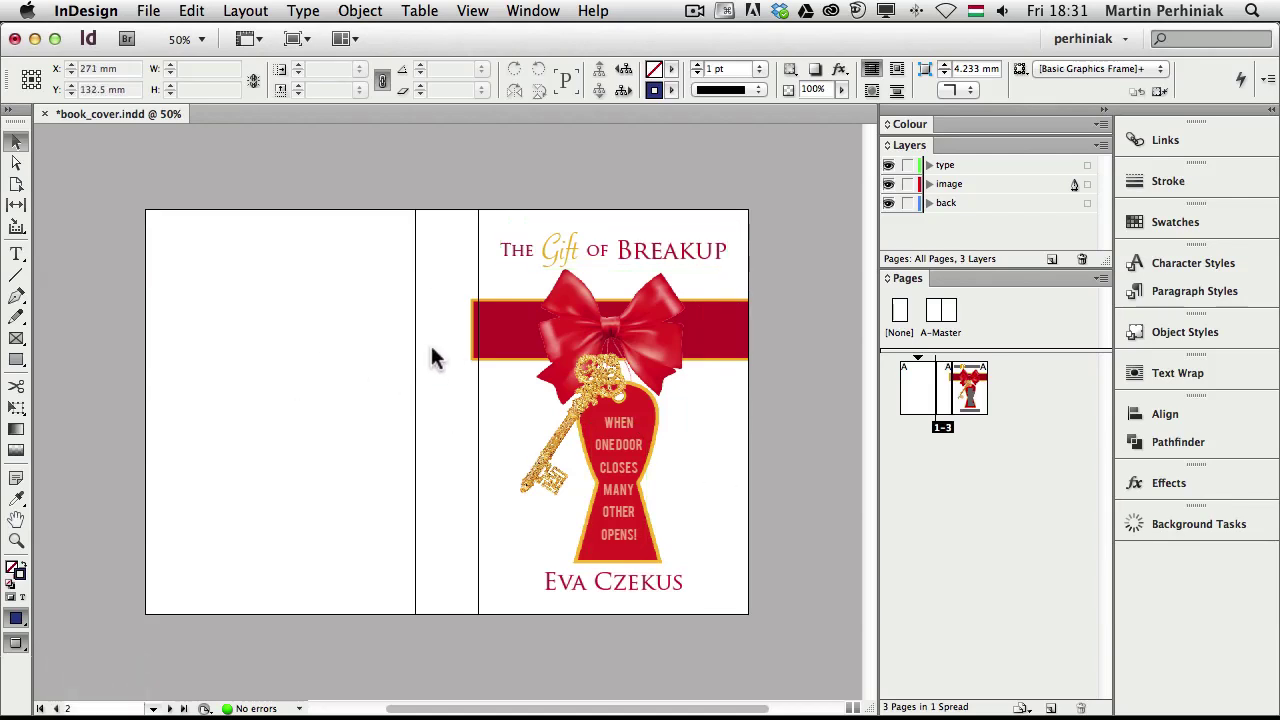
{"action": "key", "text": "w"}
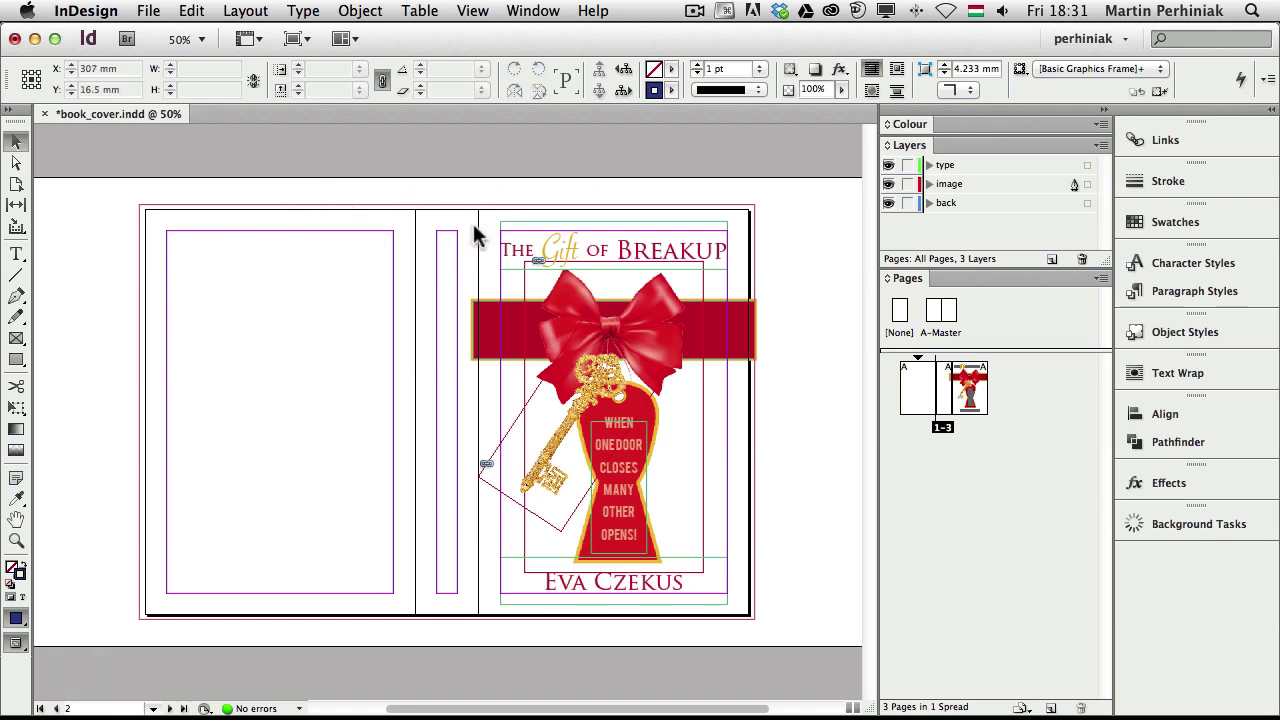
{"action": "key", "text": "w"}
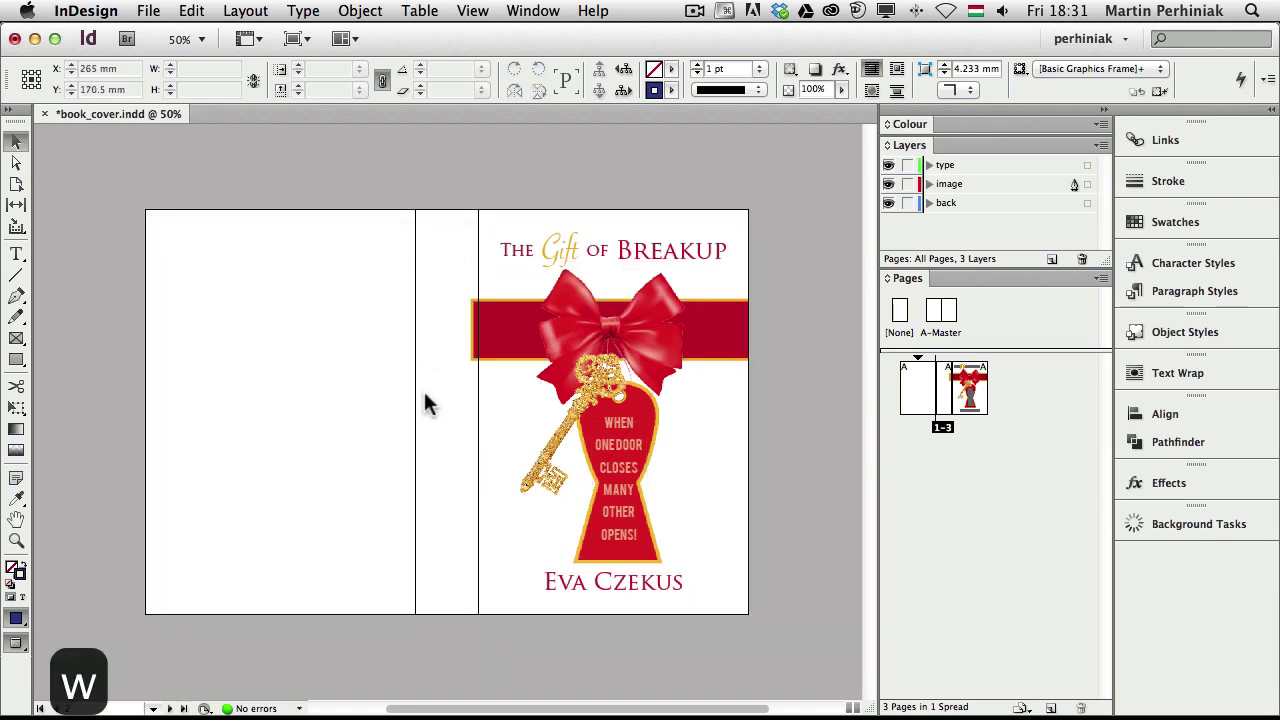
Step: Try to narrow the spine page between the covers to 40 mm with the Page tool
{"action": "left_click", "coordinate": [16, 184]}
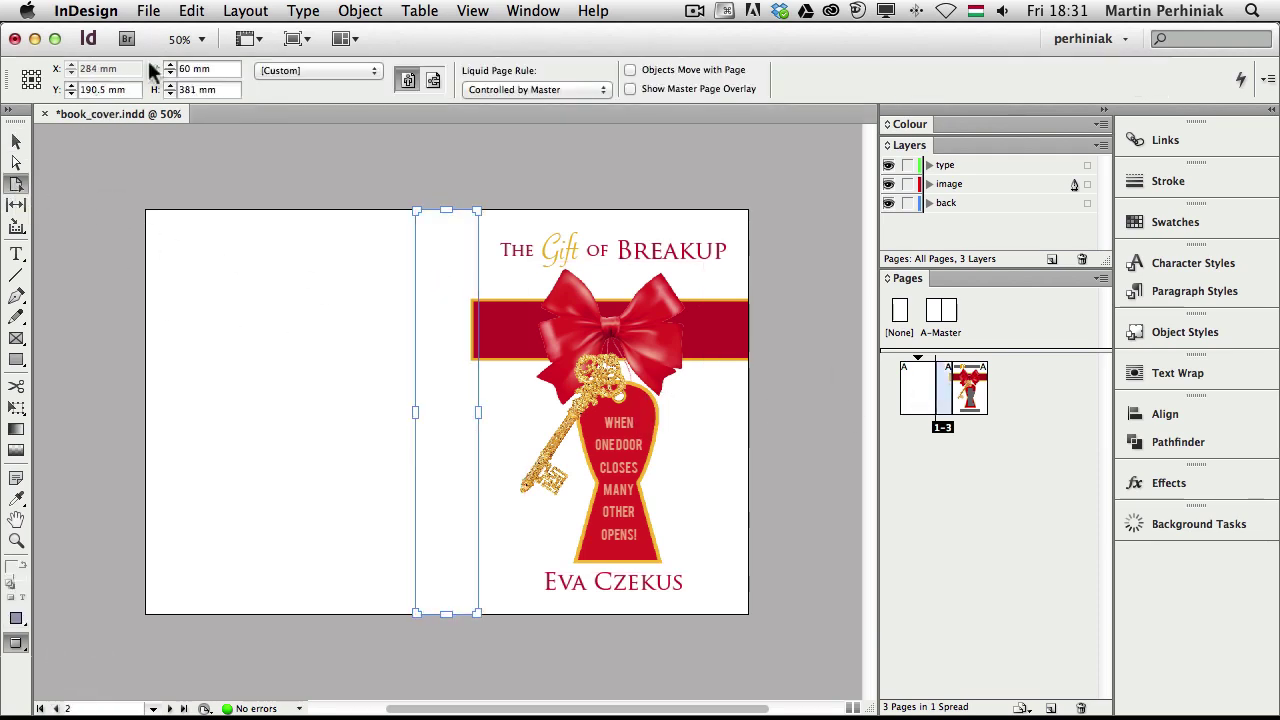
{"action": "double_click", "coordinate": [183, 68]}
{"action": "type", "text": "60"}
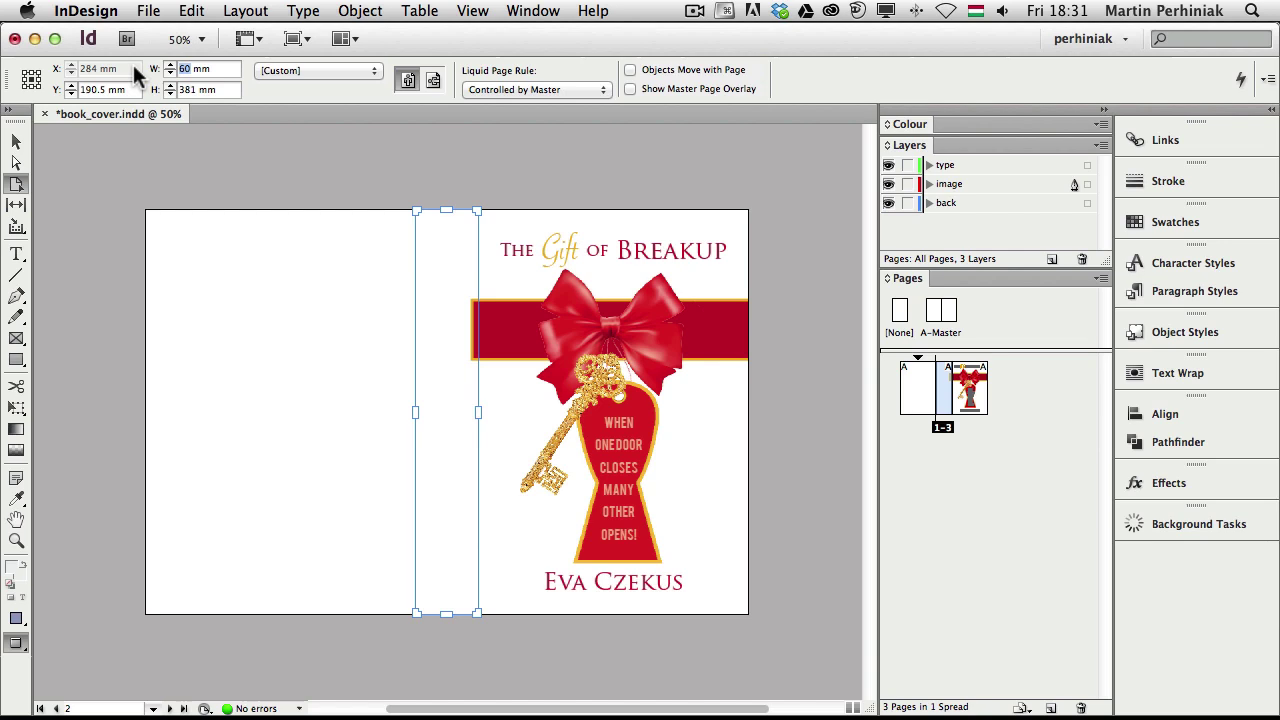
{"action": "type", "text": "40"}
{"action": "key", "text": "Return"}
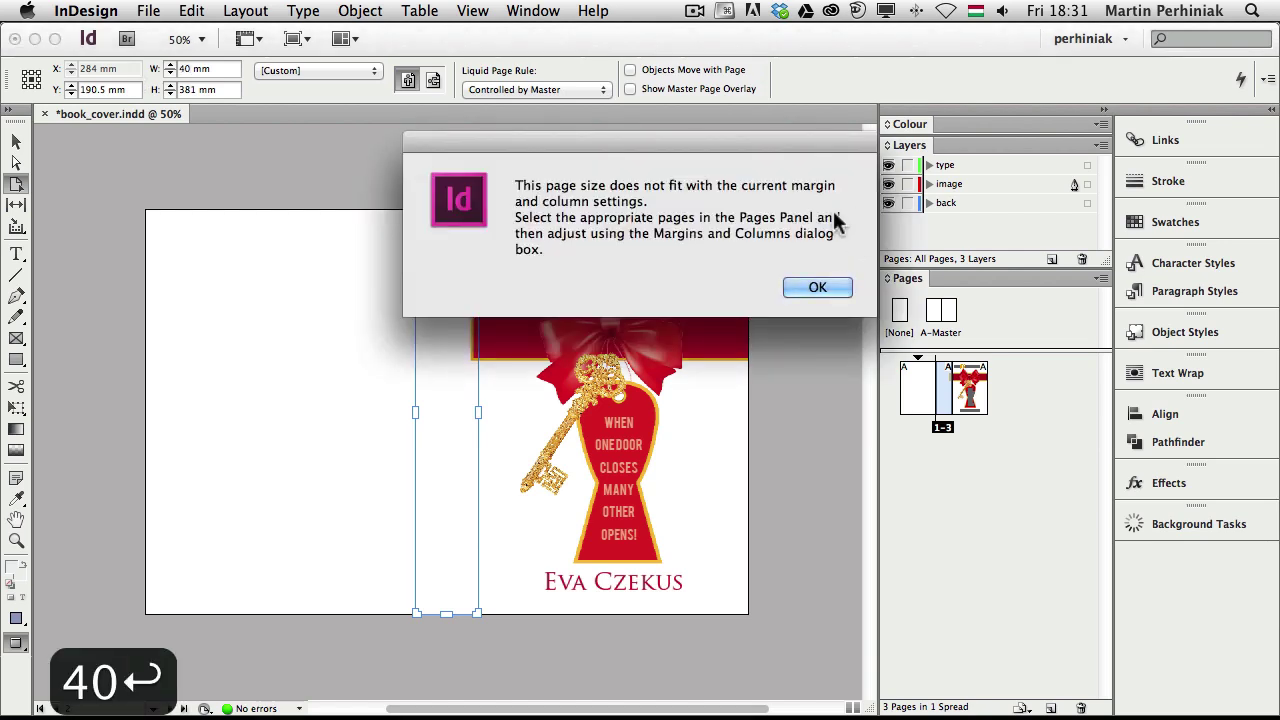
{"action": "left_click_drag", "start_coordinate": [628, 148], "coordinate": [463, 154]}
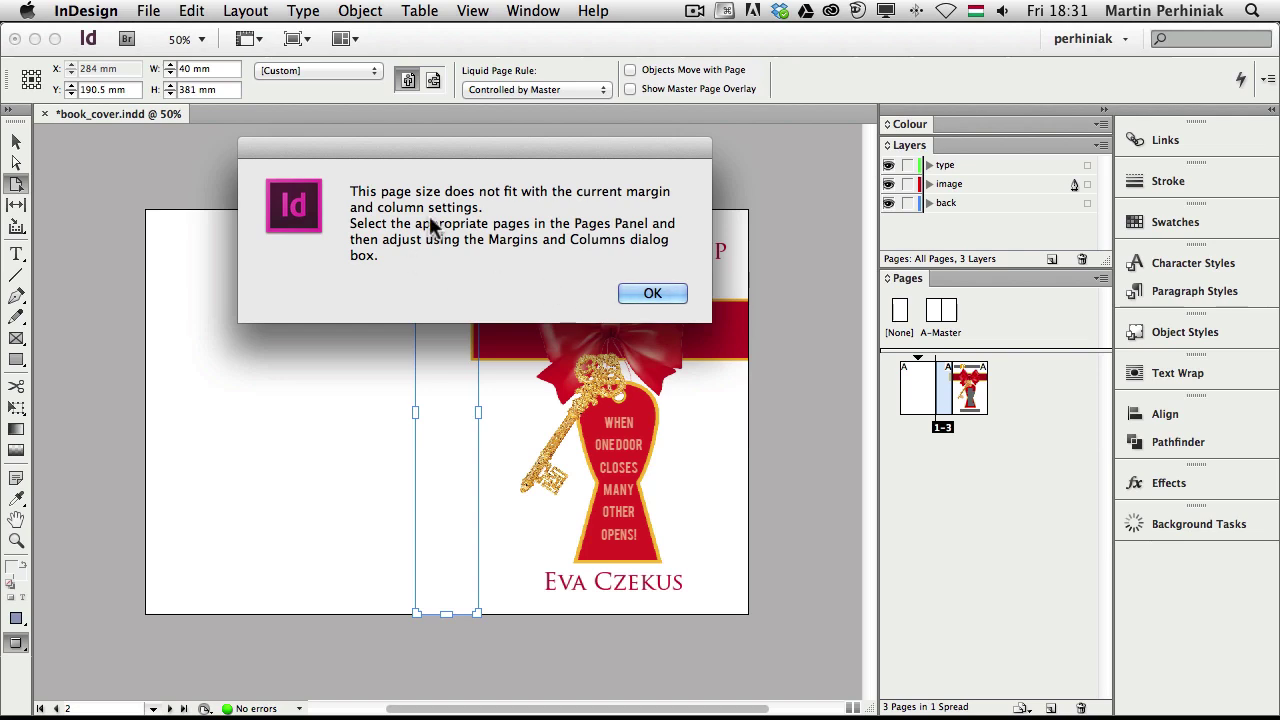
{"action": "left_click", "coordinate": [653, 294]}
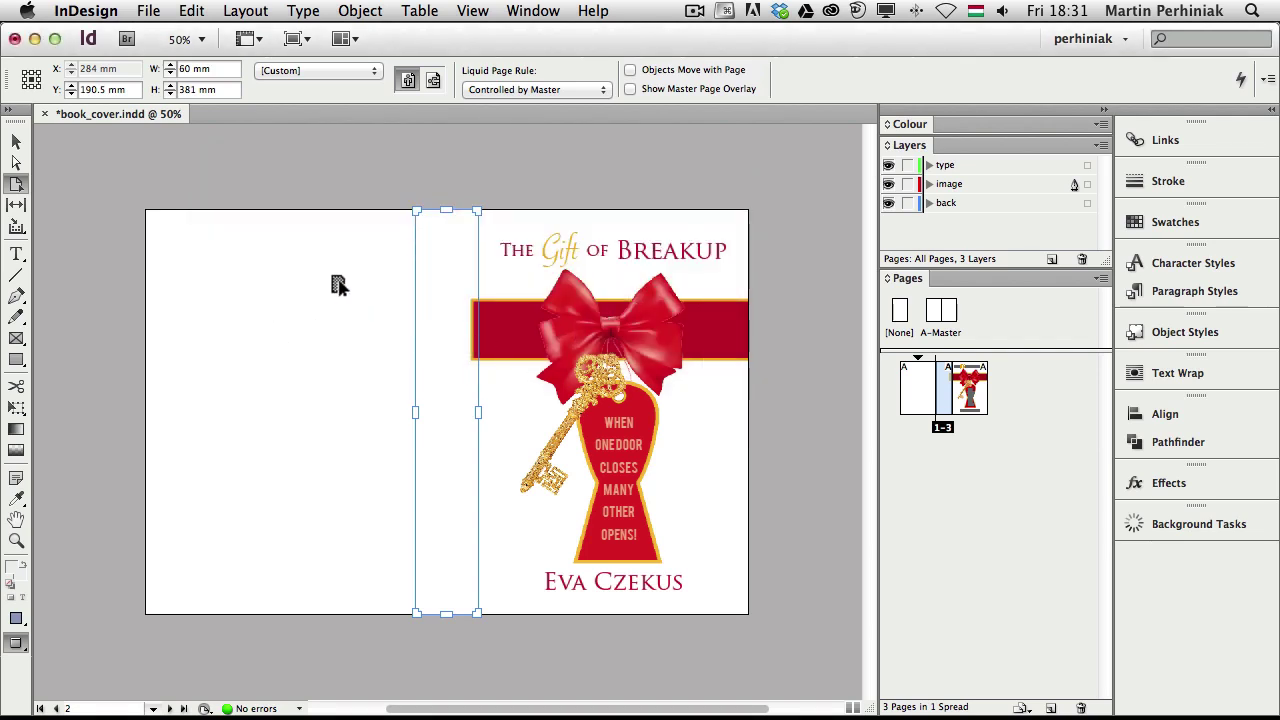
{"action": "type", "text": "w"}
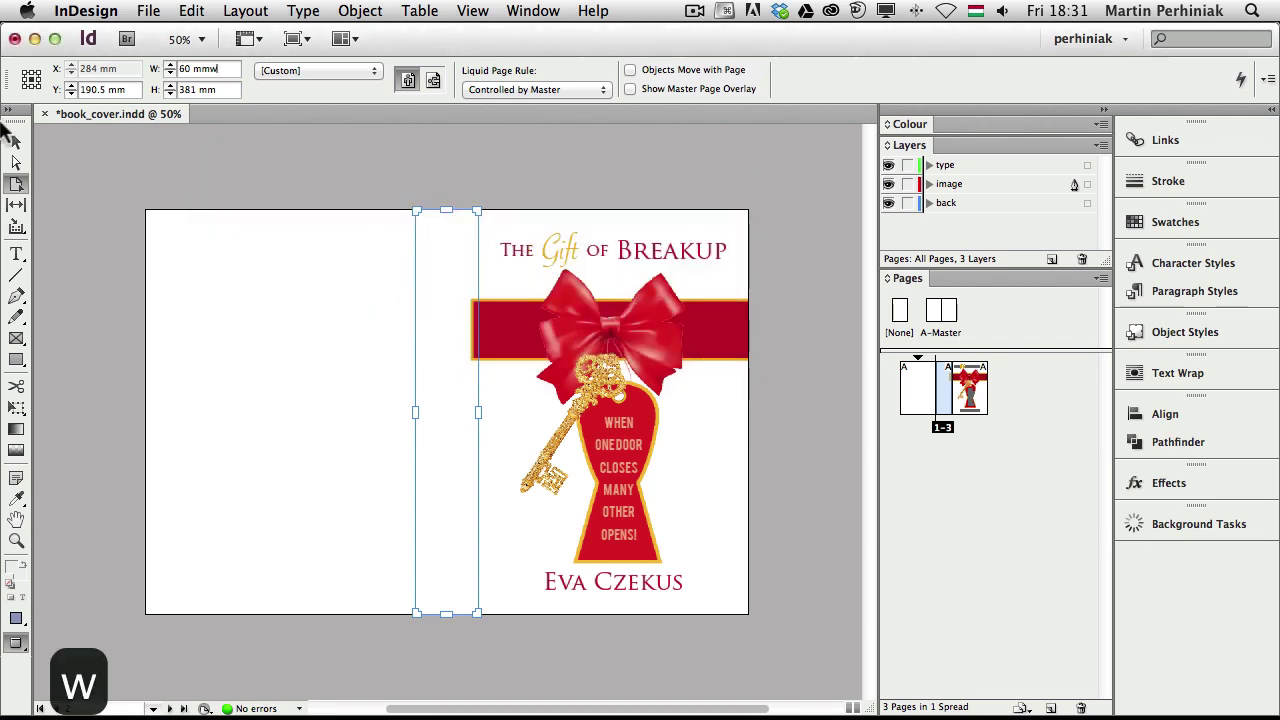
{"action": "key", "text": "Return"}
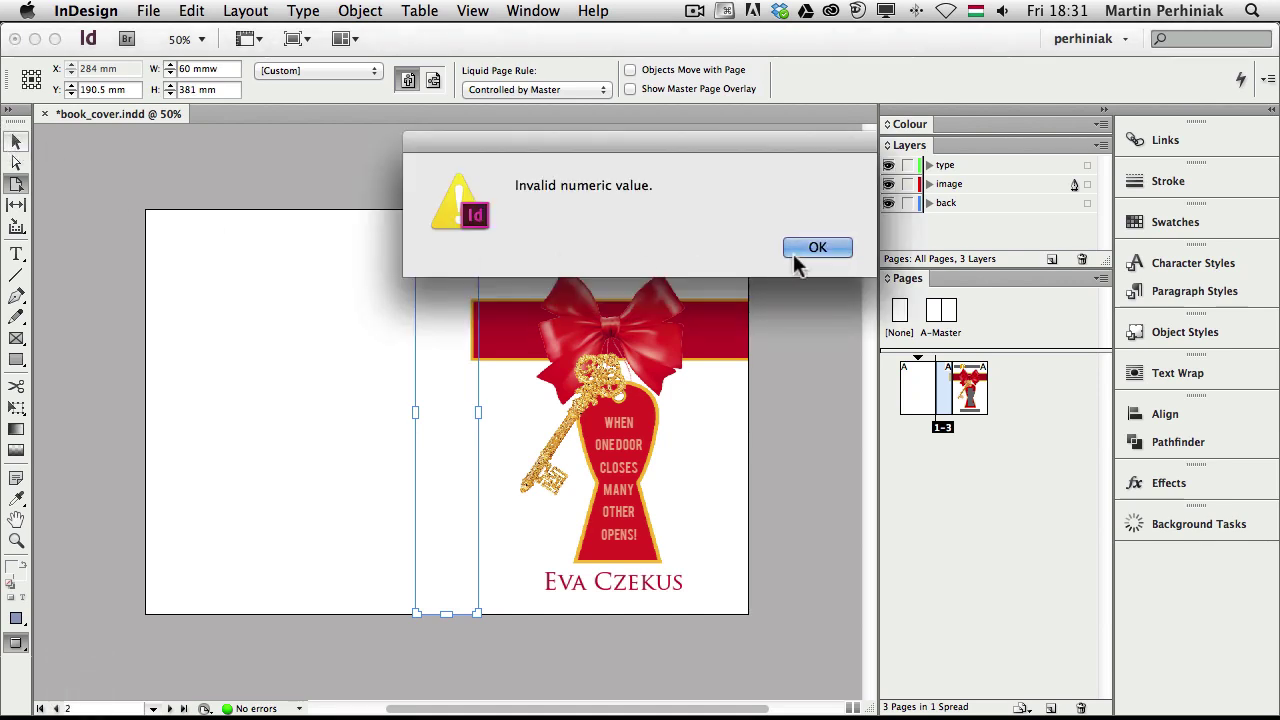
{"action": "key", "text": "Return"}
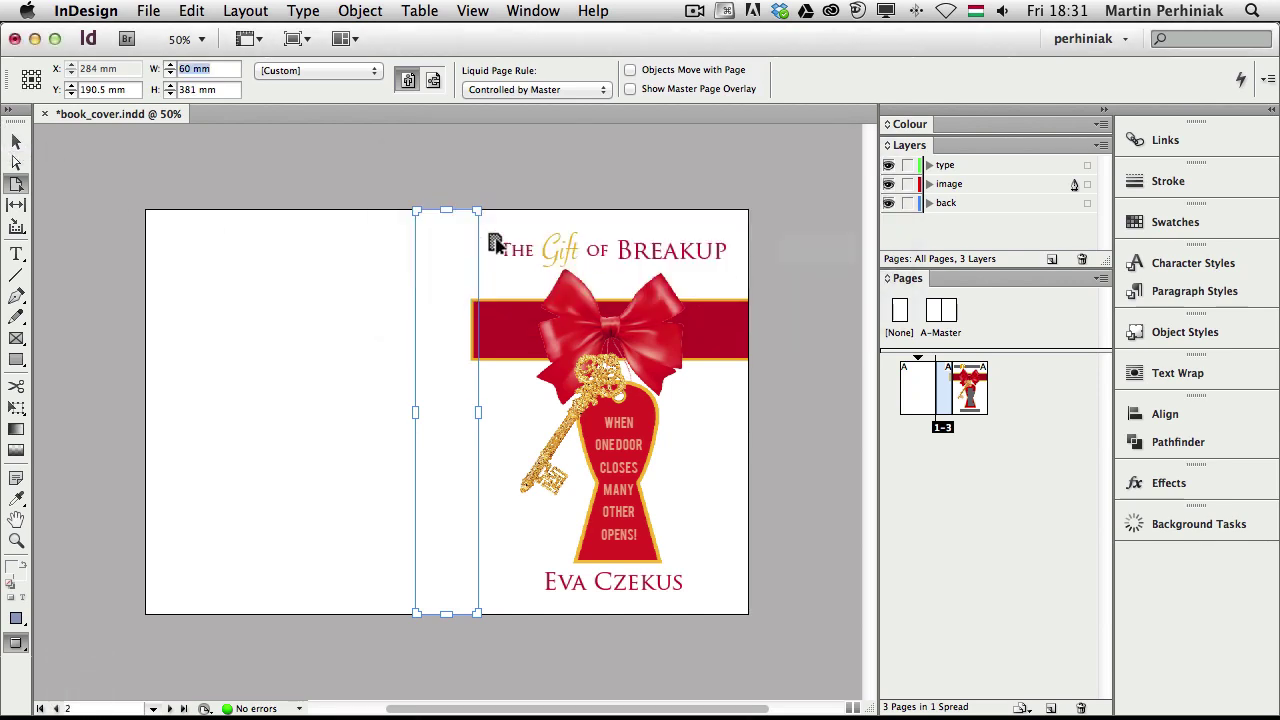
Step: Set all four margins of the spine page to 5 mm
{"action": "left_click", "coordinate": [246, 12]}
{"action": "left_click", "coordinate": [292, 55]}
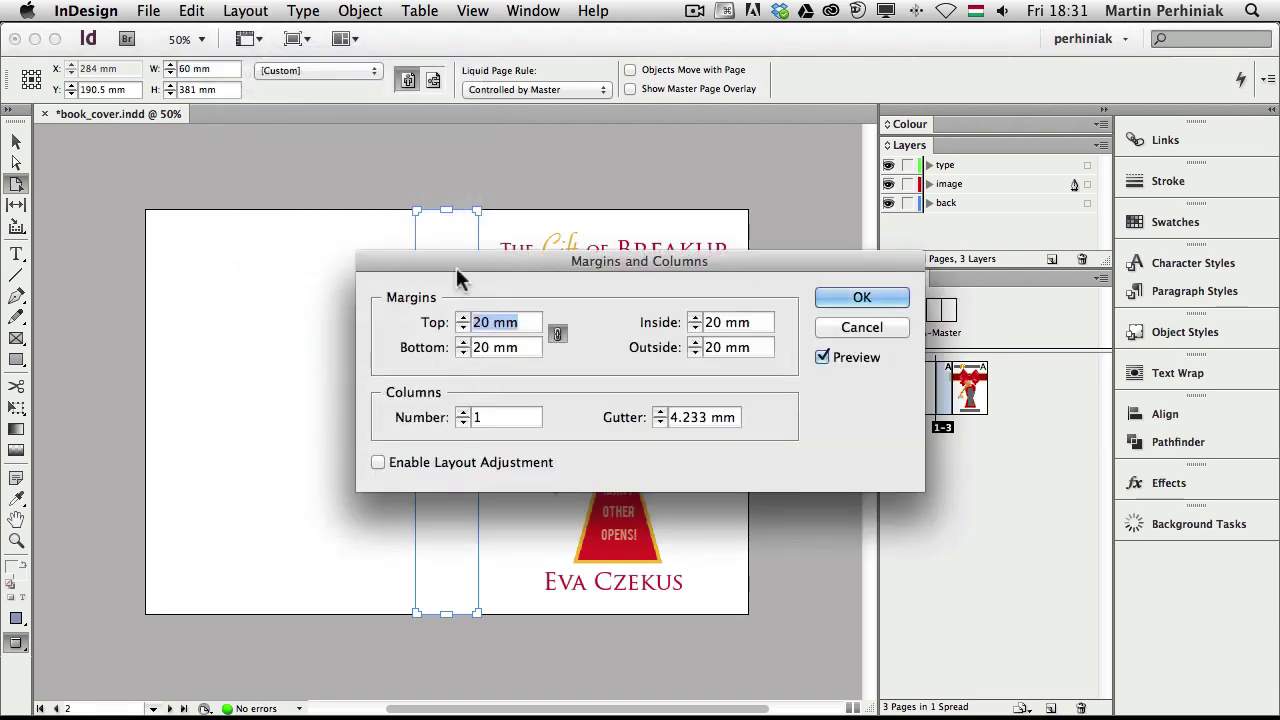
{"action": "left_click_drag", "start_coordinate": [581, 263], "coordinate": [533, 375]}
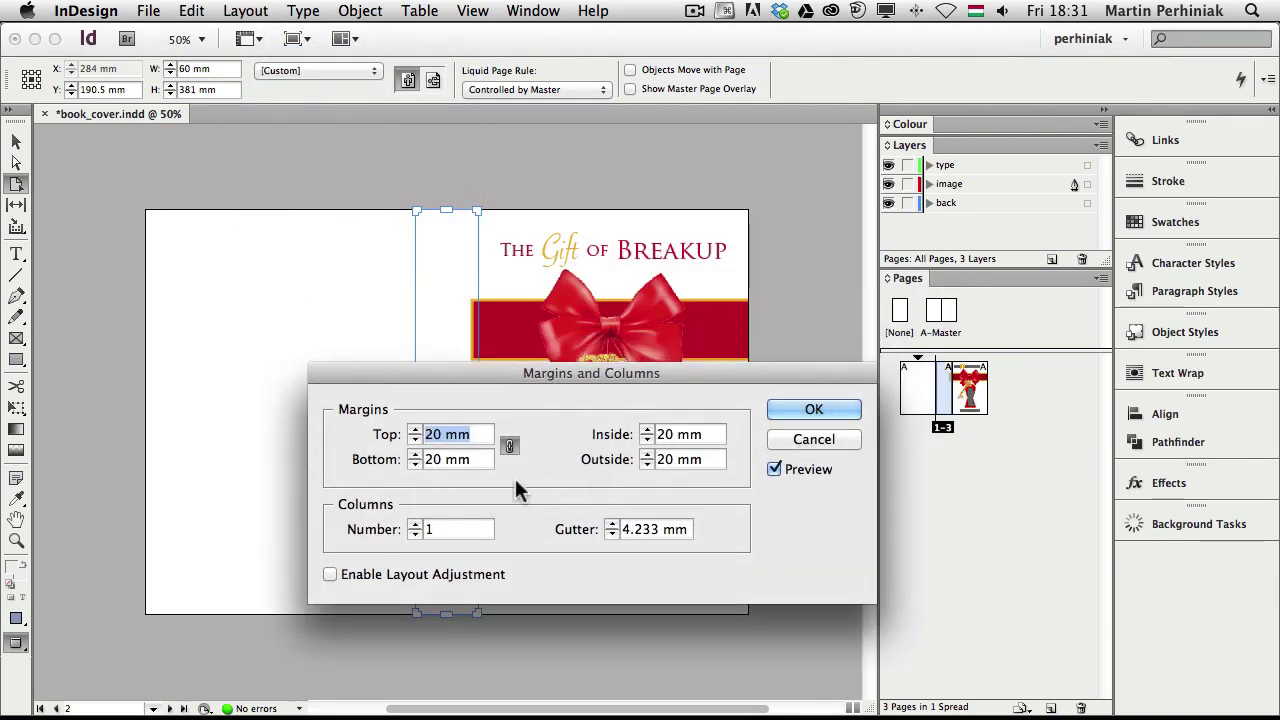
{"action": "type", "text": "5"}
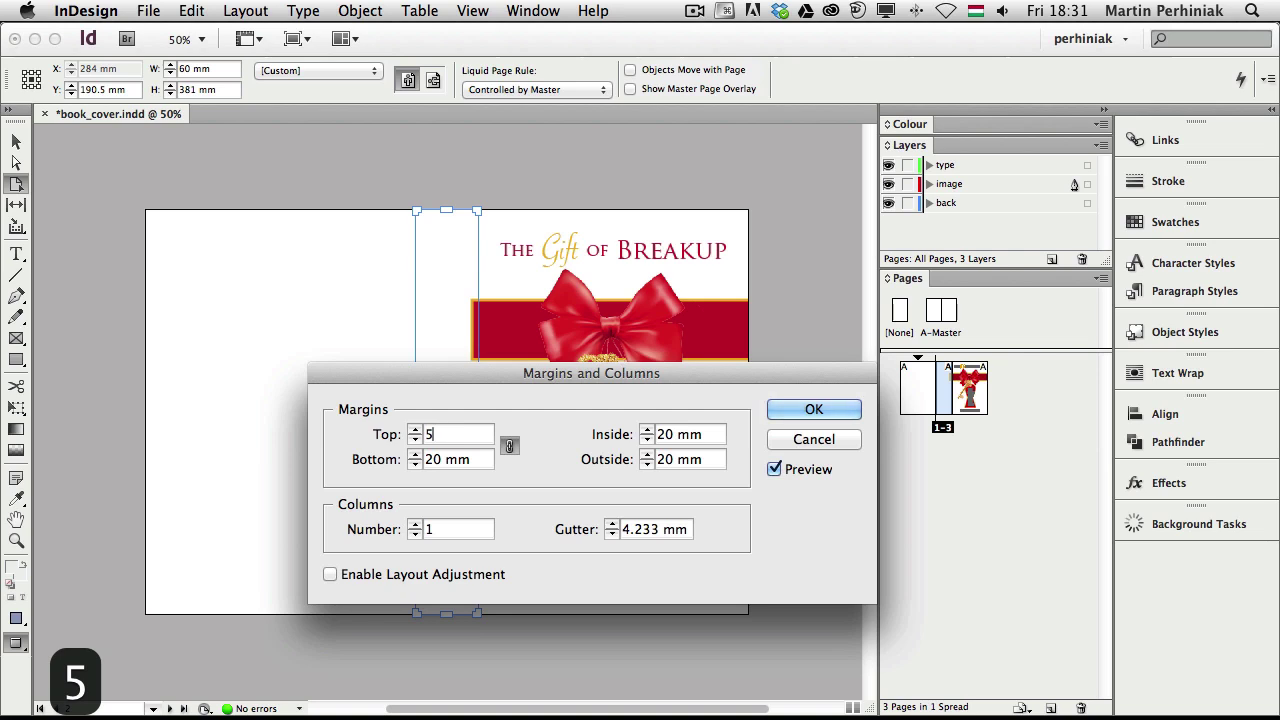
{"action": "left_click", "coordinate": [778, 410]}
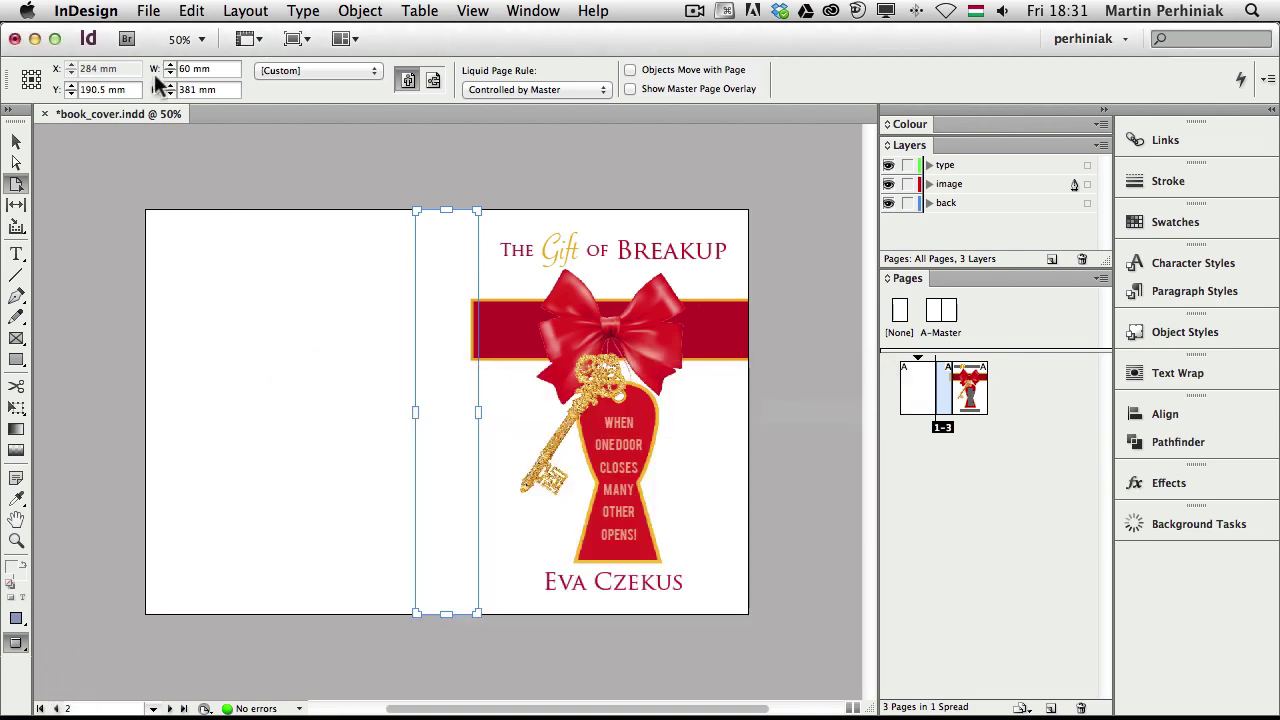
Step: Set the spine page's width to 40 mm and check the spread with its guides shown and hidden
{"action": "double_click", "coordinate": [187, 68]}
{"action": "type", "text": "40"}
{"action": "key", "text": "Return"}
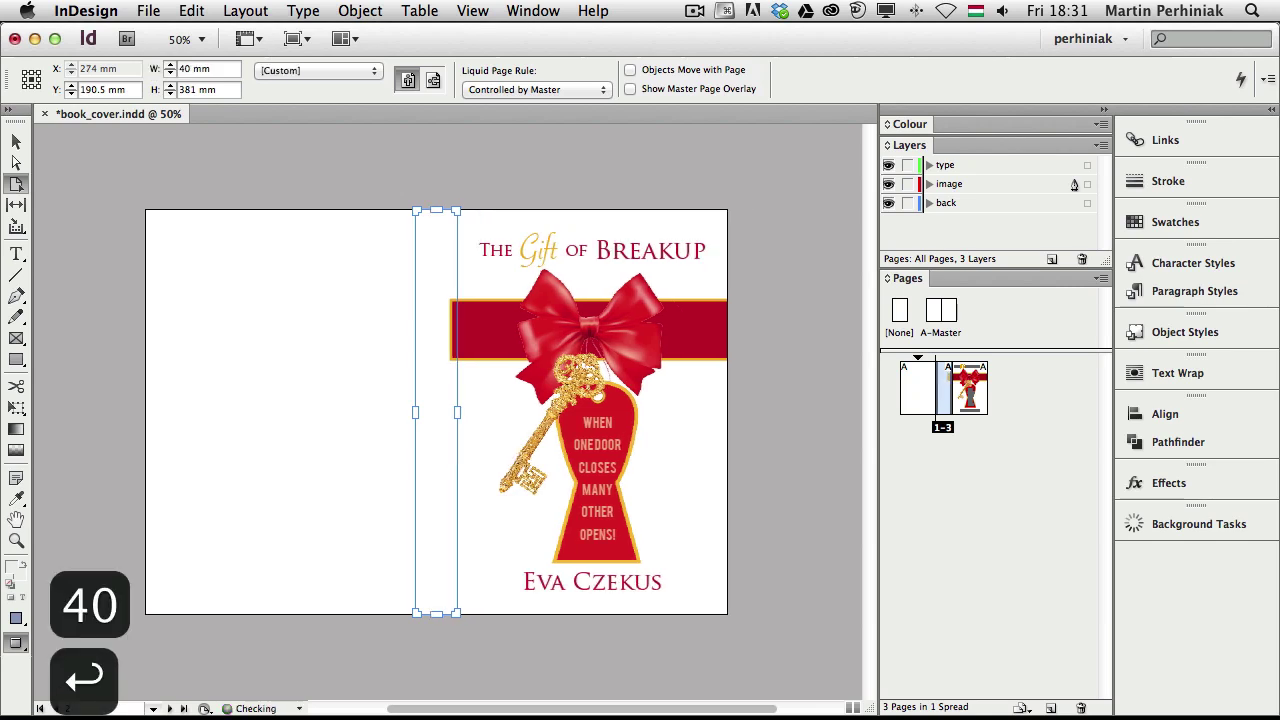
{"action": "left_click", "coordinate": [194, 177]}
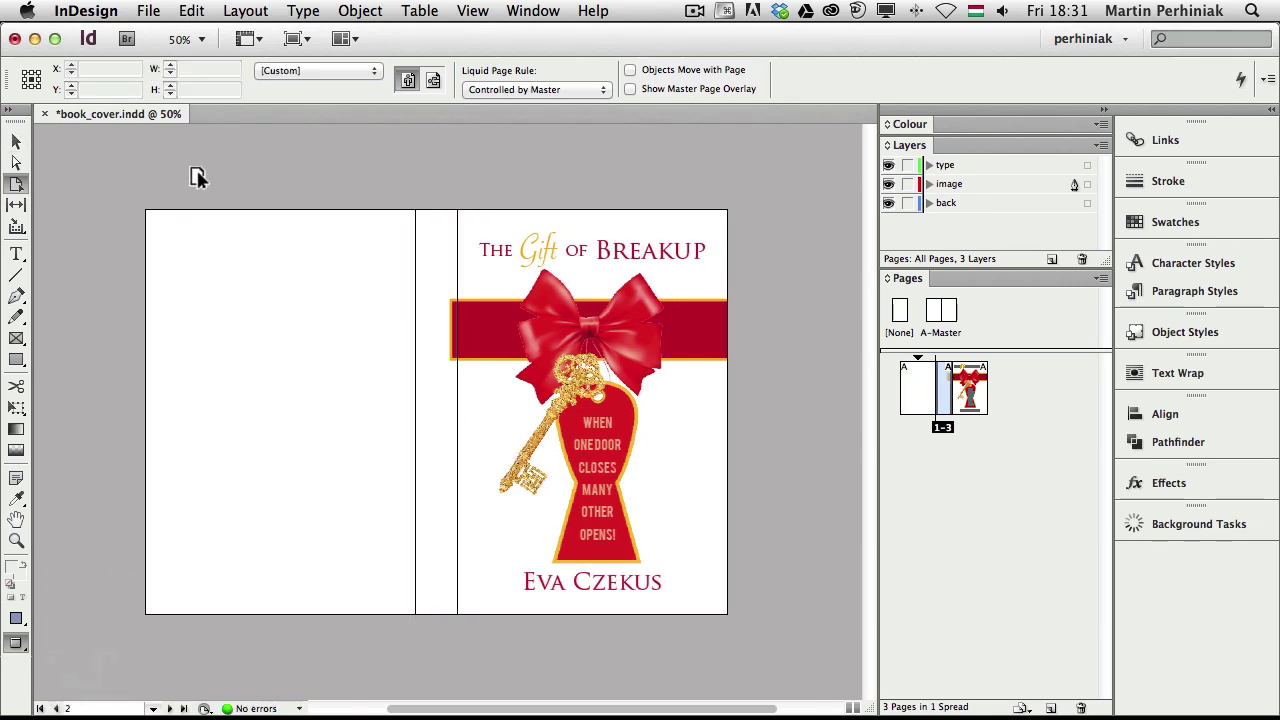
{"action": "key", "text": "w"}
{"action": "key", "text": "w"}
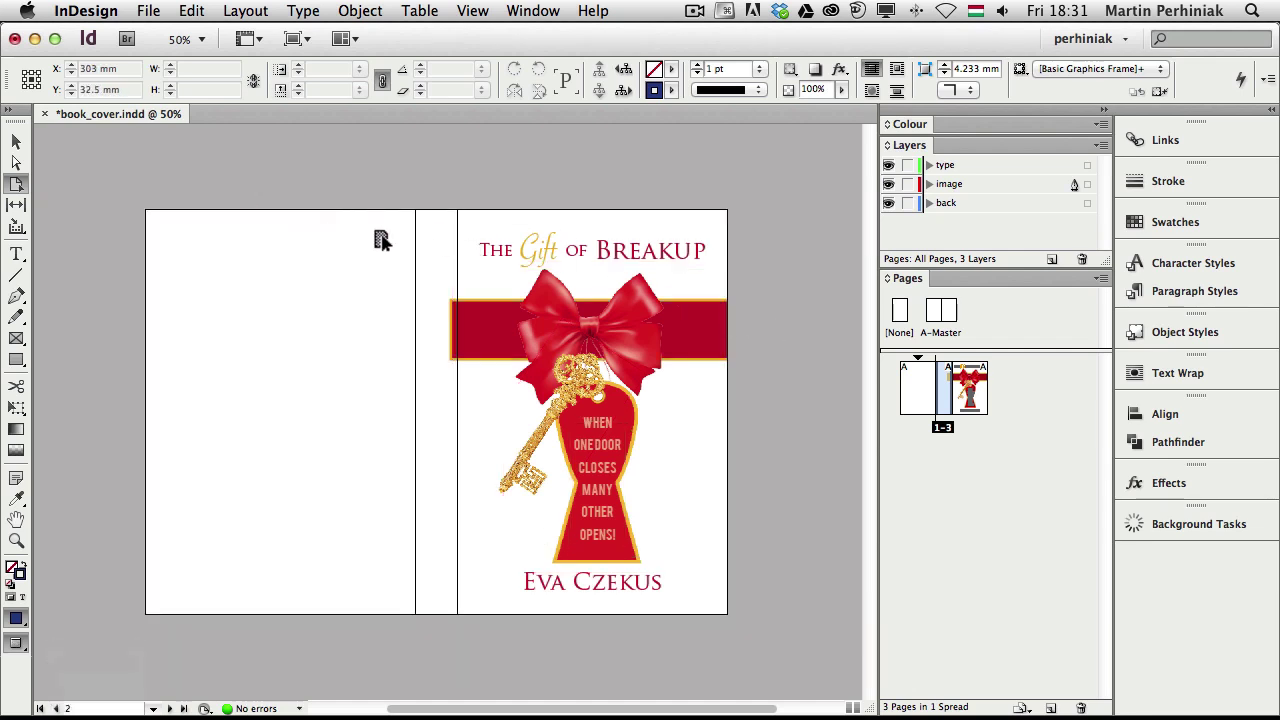
Step: Select the spine page with the Page tool and set its width to 50 mm
{"action": "left_click", "coordinate": [428, 294]}
{"action": "left_click_drag", "start_coordinate": [179, 69], "coordinate": [186, 69]}
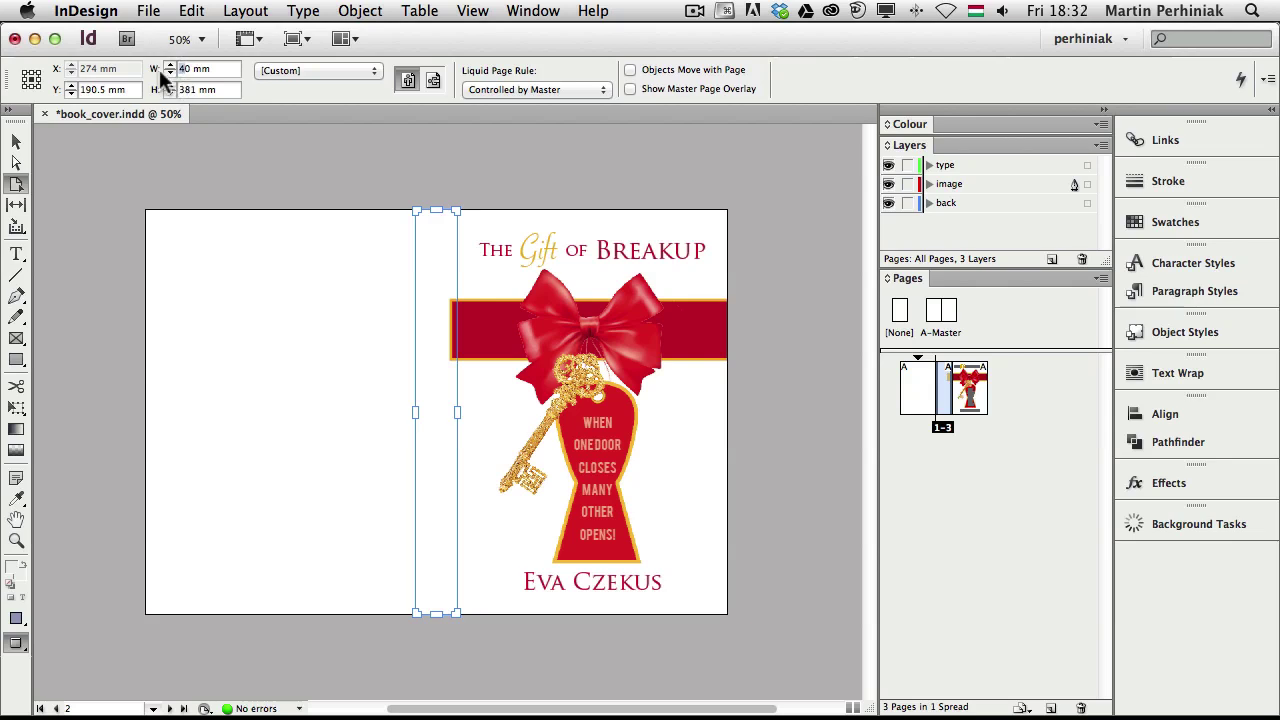
{"action": "type", "text": "5"}
{"action": "key", "text": "Return"}
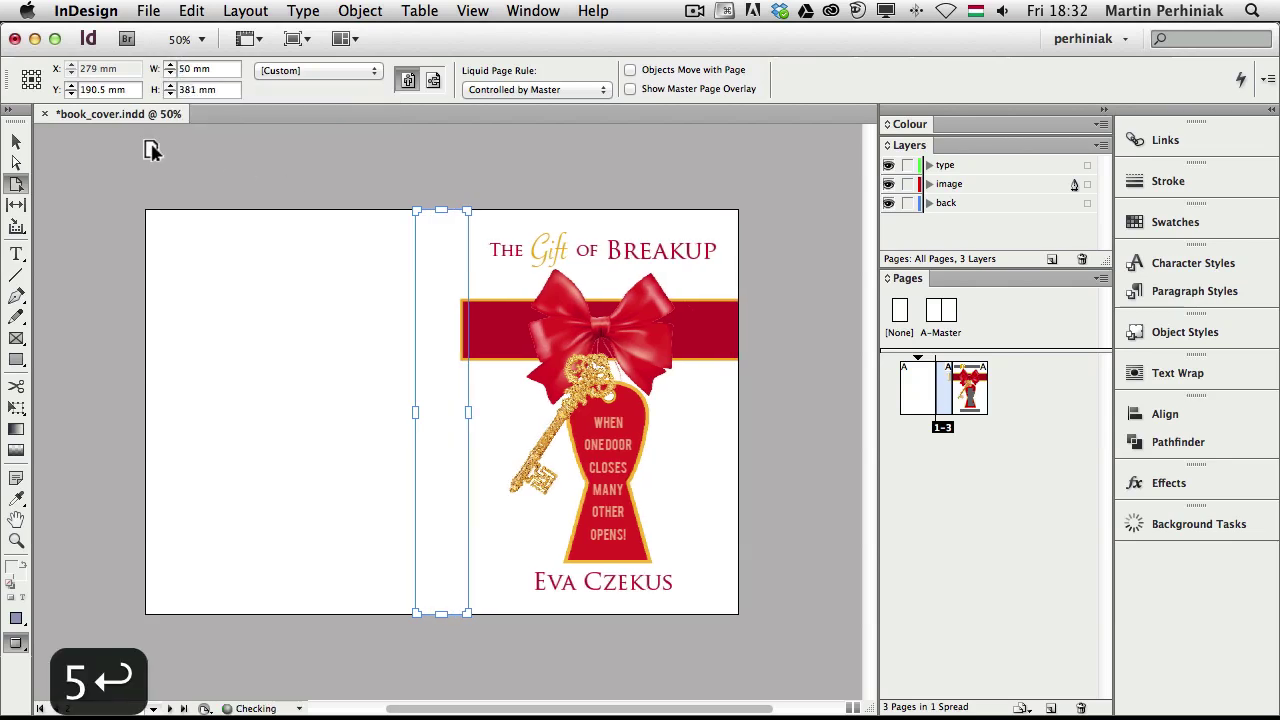
Step: Extend the red ribbon band from the front cover across the spine and back cover to the outer bleed, about 570 mm wide
{"action": "left_click", "coordinate": [16, 141]}
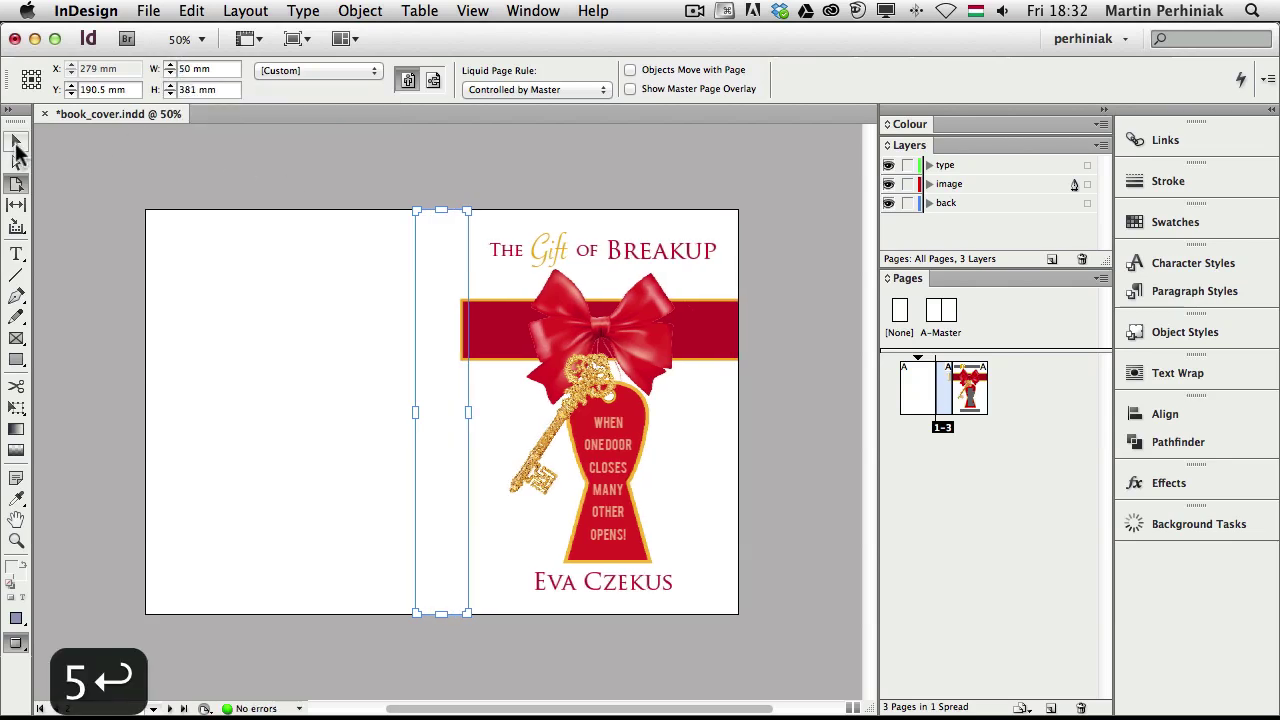
{"action": "left_click", "coordinate": [490, 329]}
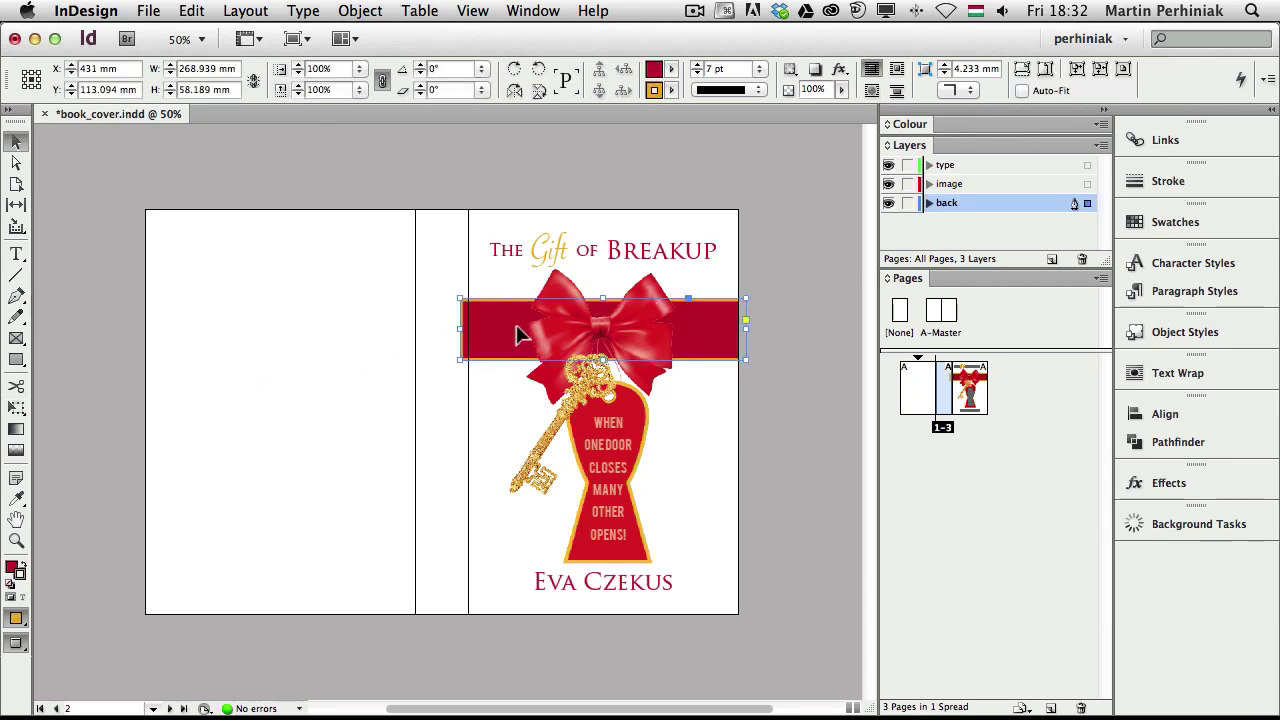
{"action": "left_click_drag", "start_coordinate": [460, 331], "coordinate": [143, 328]}
Step: Stretch the ribbon band's back-cover end to about 573 mm total width so its gold border lies beyond the bleed line, and preview the spread
{"action": "key", "text": "w"}
{"action": "left_click", "coordinate": [113, 293]}
{"action": "key", "text": "super+space"}
{"action": "left_click_drag", "start_coordinate": [116, 277], "coordinate": [189, 380]}
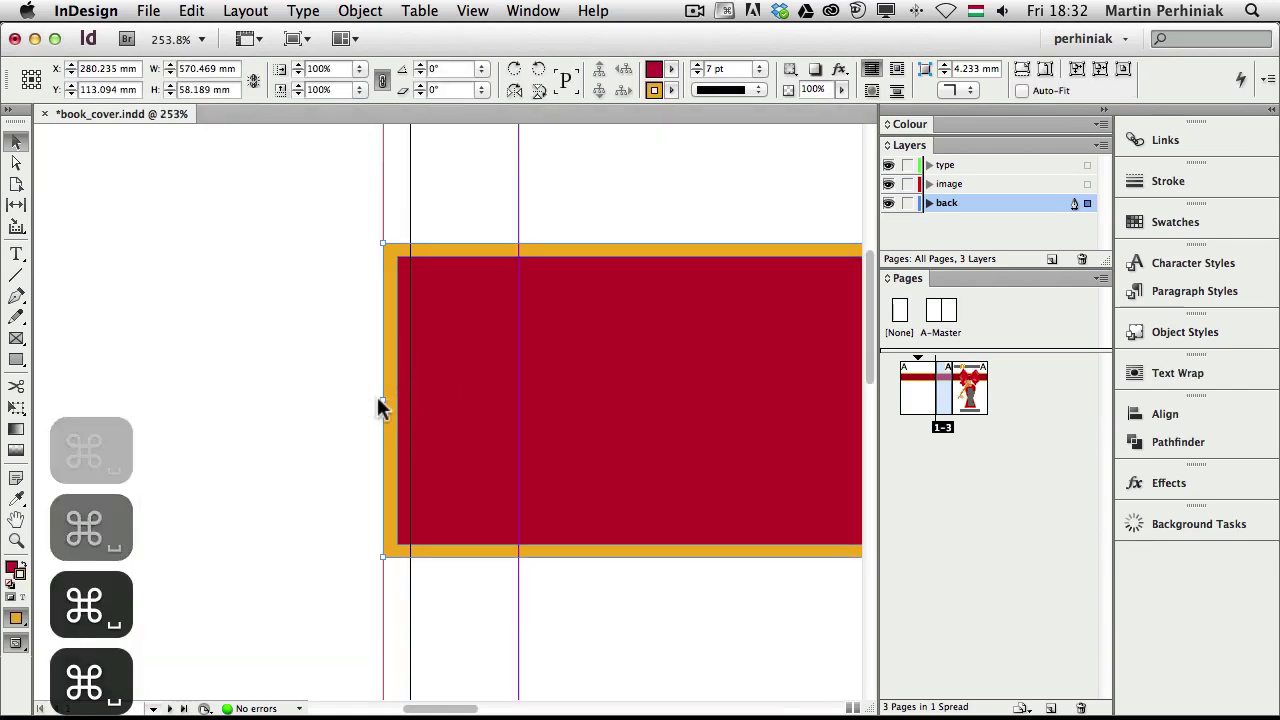
{"action": "left_click_drag", "start_coordinate": [383, 401], "coordinate": [370, 400]}
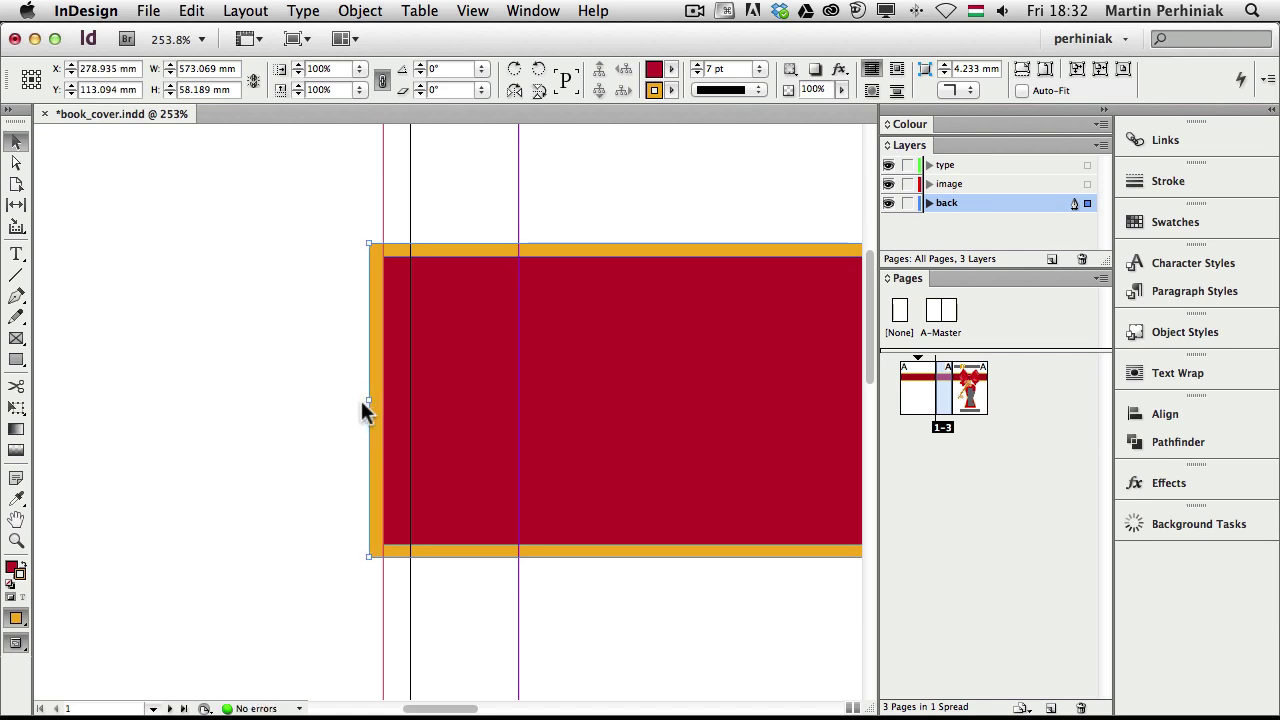
{"action": "left_click", "coordinate": [263, 286]}
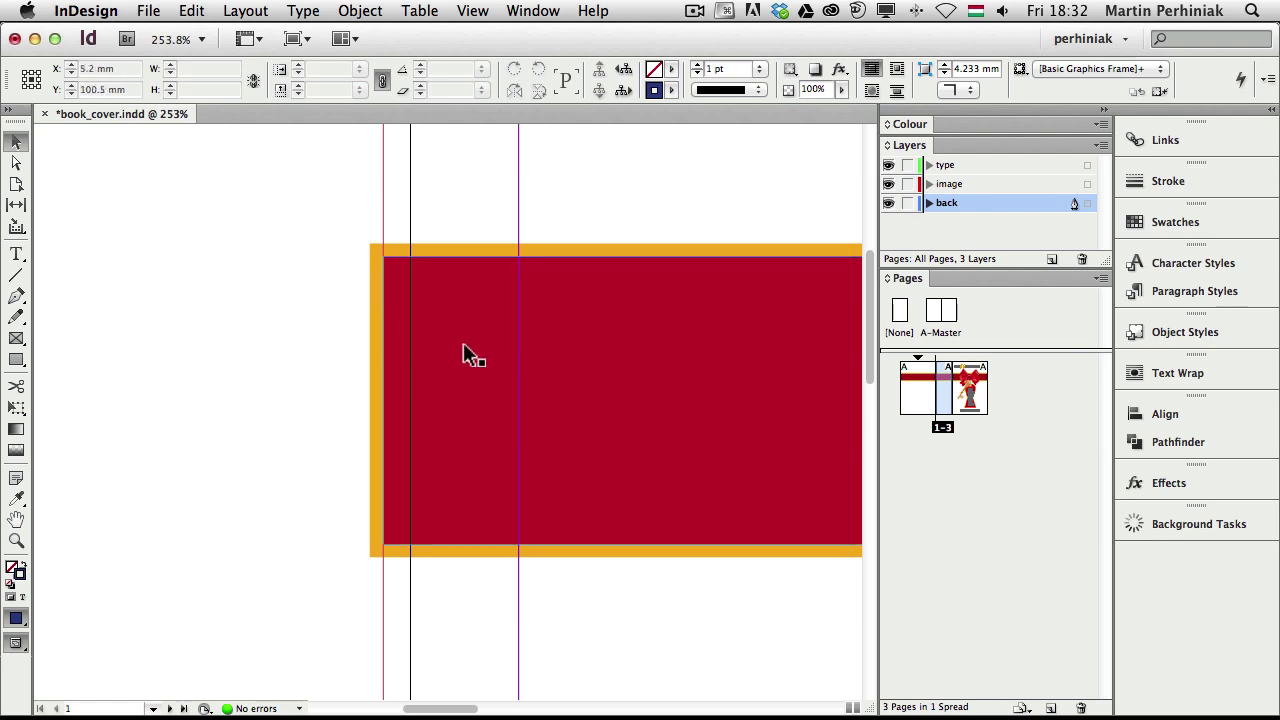
{"action": "key", "text": "super+0"}
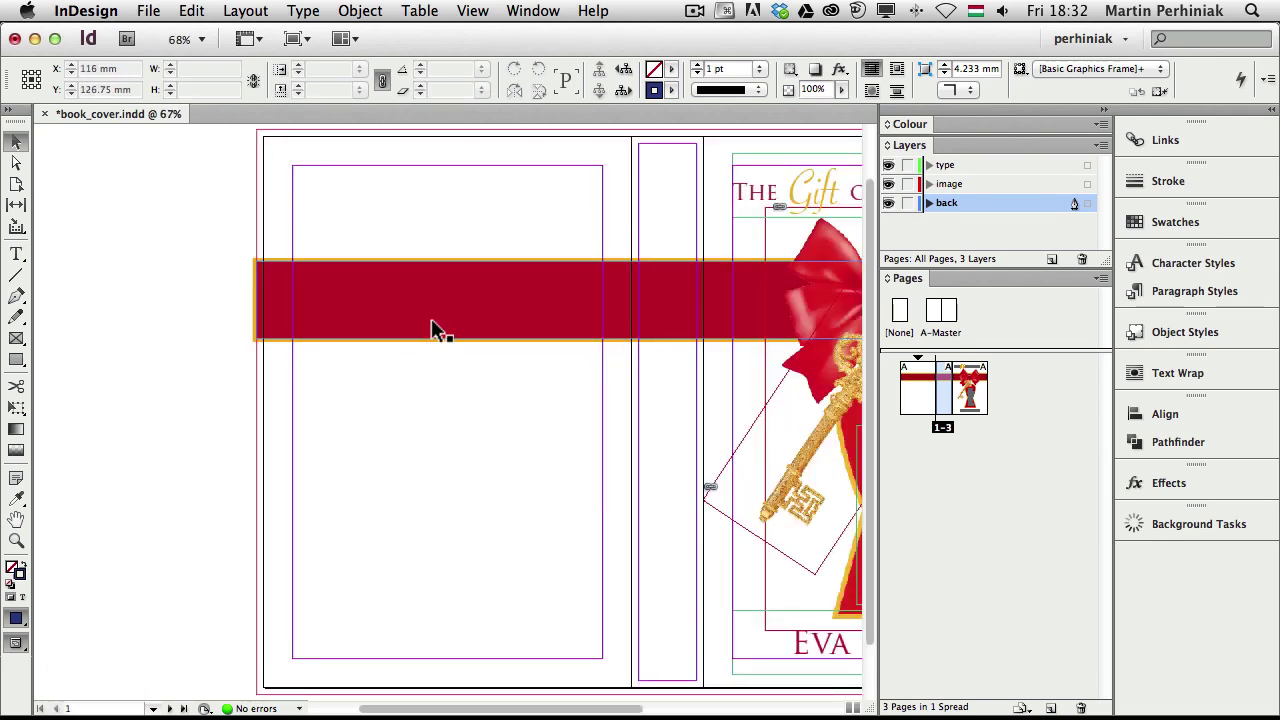
{"action": "key", "text": "alt+super+0"}
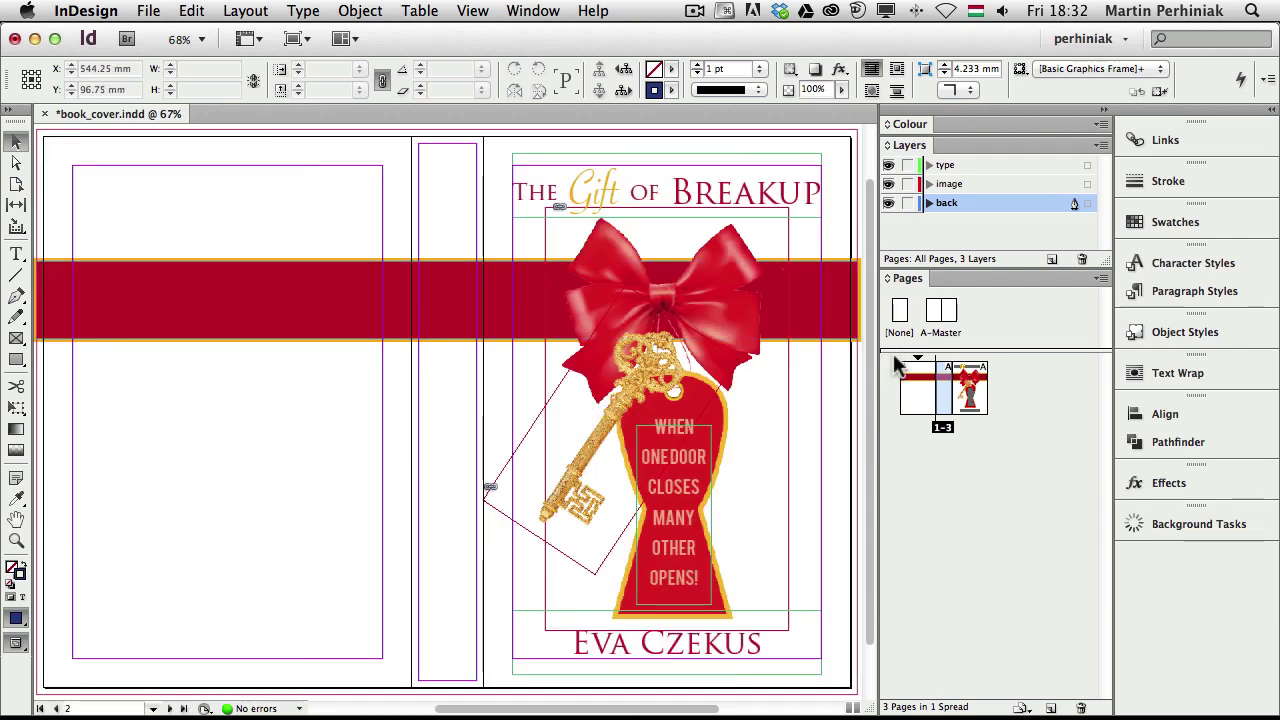
{"action": "key", "text": "w"}
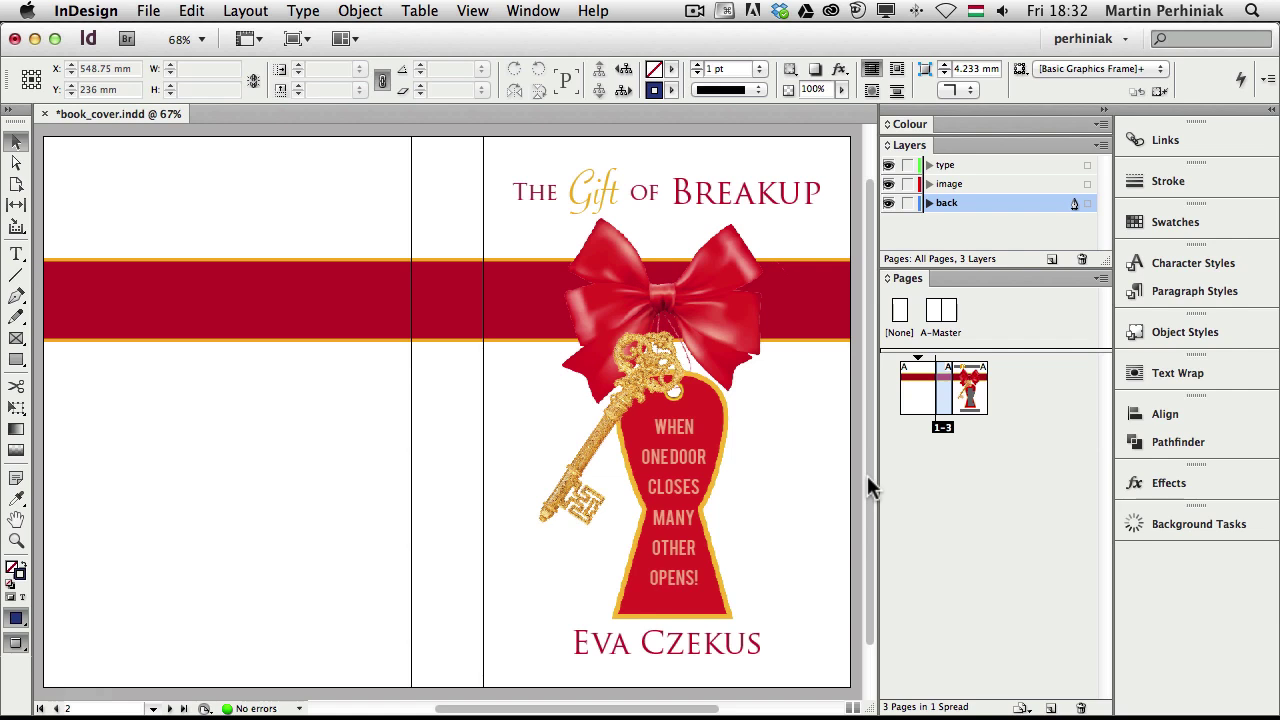
Step: Duplicate the front cover title "The Gift of Breakup" below the ribbon beside the spine and rotate the copy 90° clockwise
{"action": "left_click", "coordinate": [752, 200]}
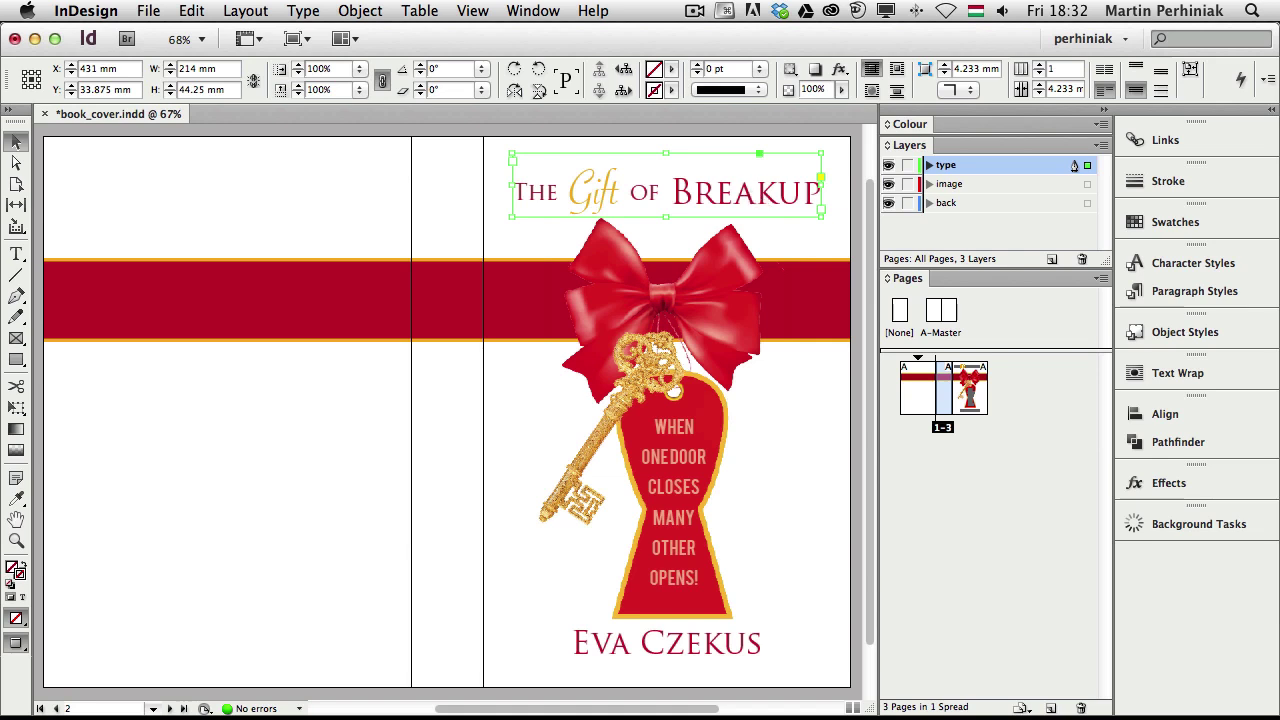
{"action": "left_click_drag", "start_coordinate": [745, 181], "coordinate": [443, 508]}
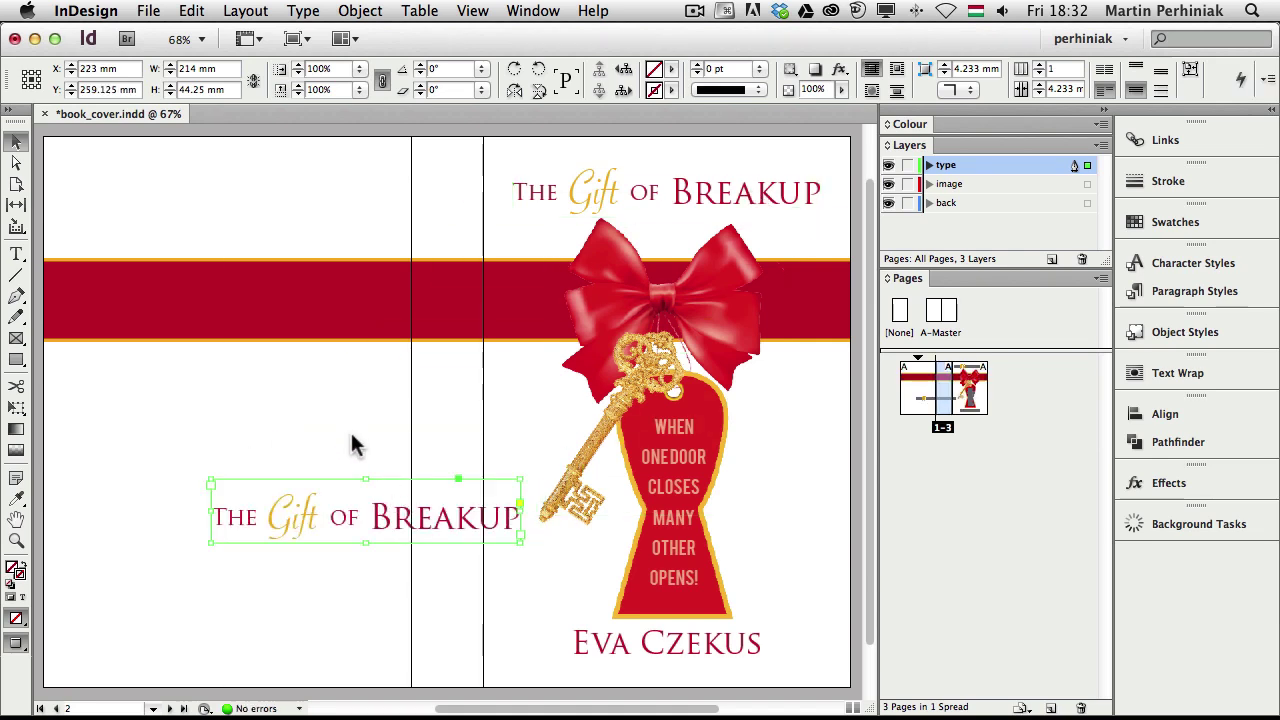
{"action": "key", "text": "r"}
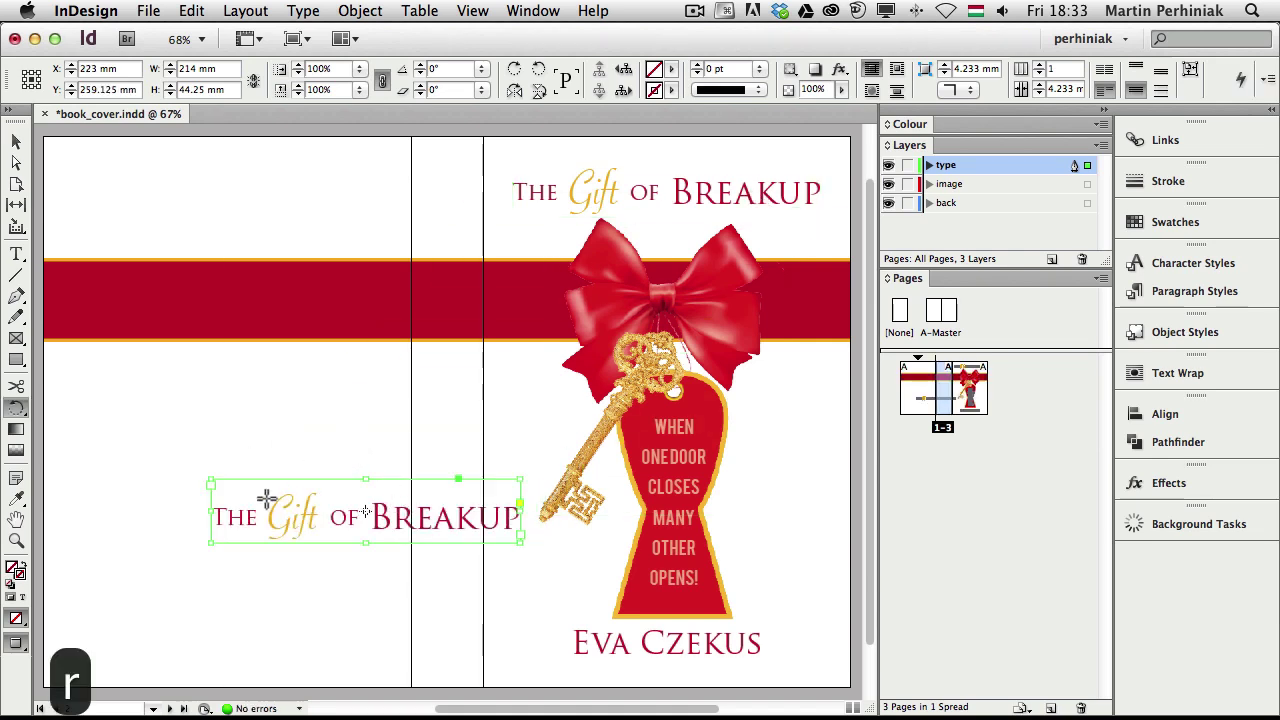
{"action": "left_click_drag", "start_coordinate": [267, 497], "coordinate": [378, 437]}
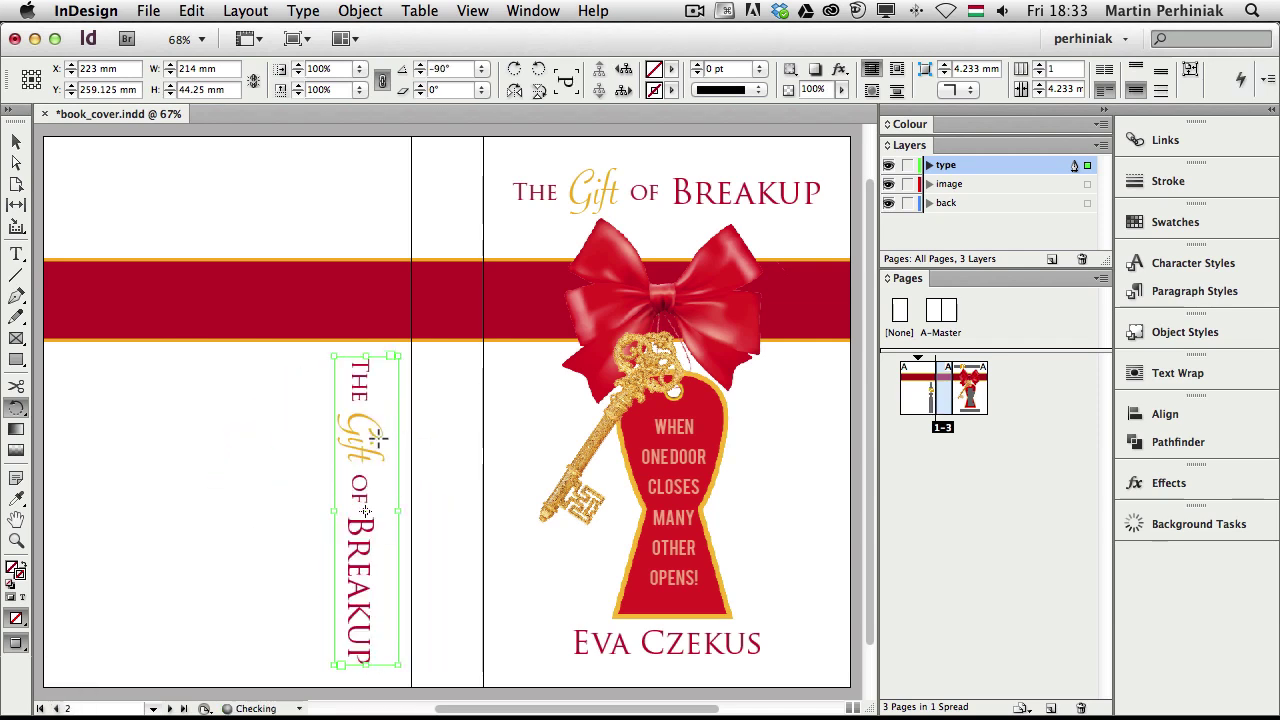
Step: Move the rotated title onto the spine below the ribbon, nudge it toward the front cover to centre it, and check its placement
{"action": "key", "text": "v"}
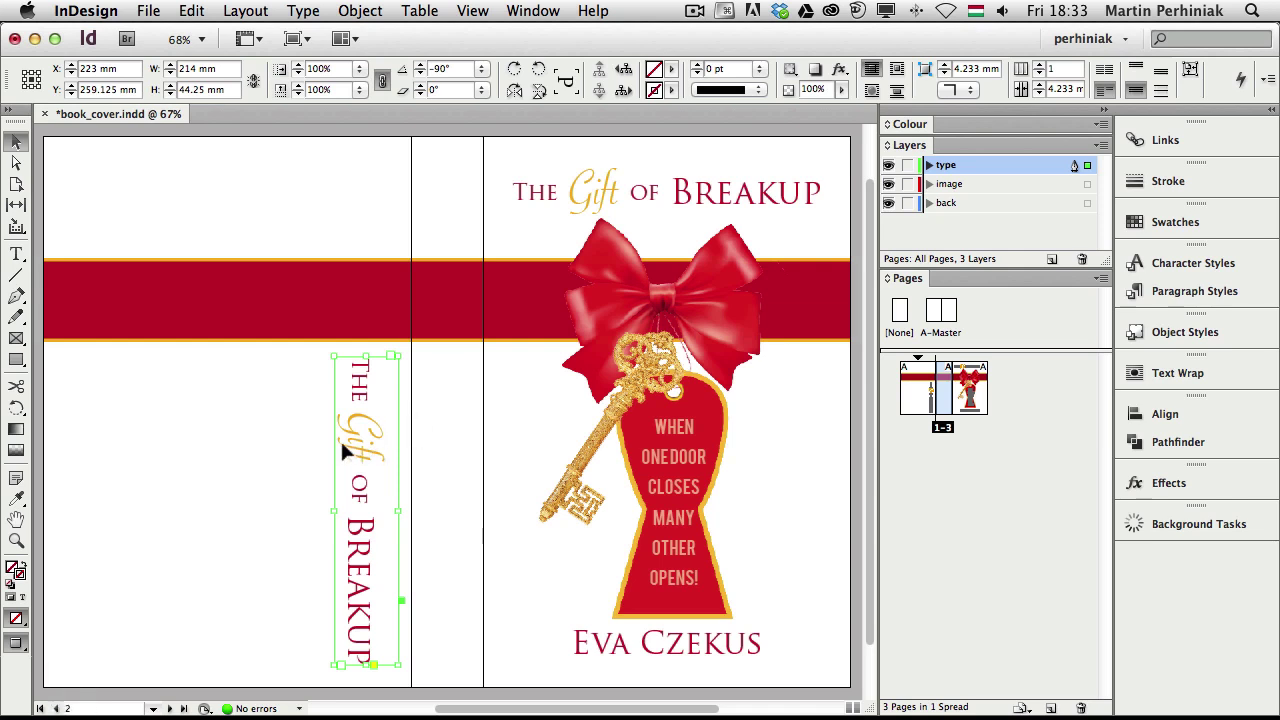
{"action": "left_click_drag", "start_coordinate": [356, 448], "coordinate": [465, 470]}
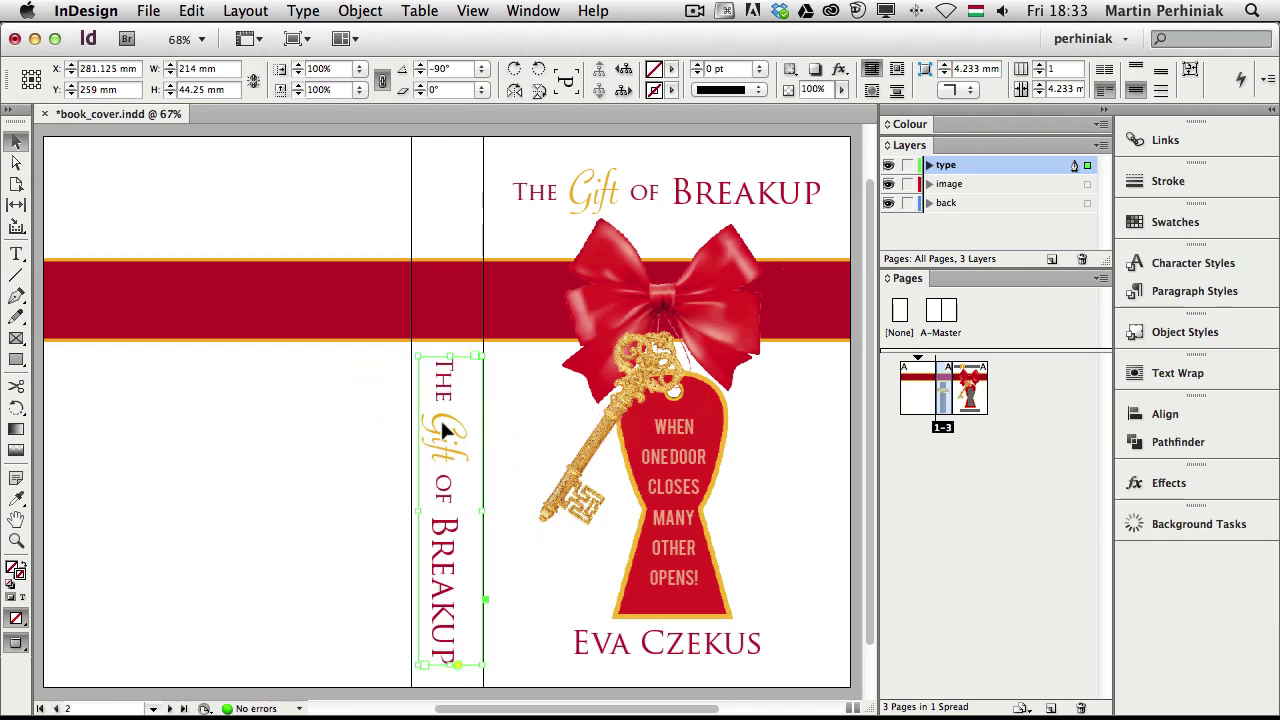
{"action": "key", "text": "Right"}
{"action": "key", "text": "Right"}
{"action": "key", "text": "Right"}
{"action": "key", "text": "Right"}
{"action": "key", "text": "Right"}
{"action": "key", "text": "Right"}
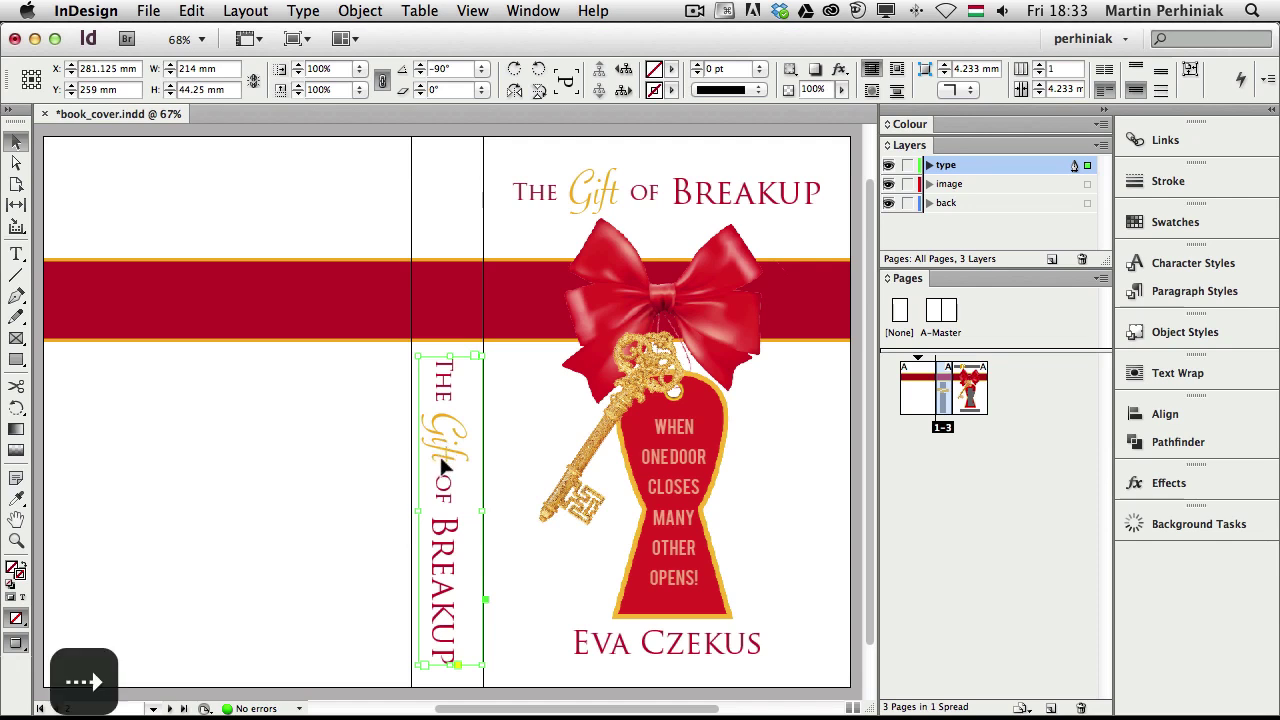
{"action": "left_click", "coordinate": [353, 463]}
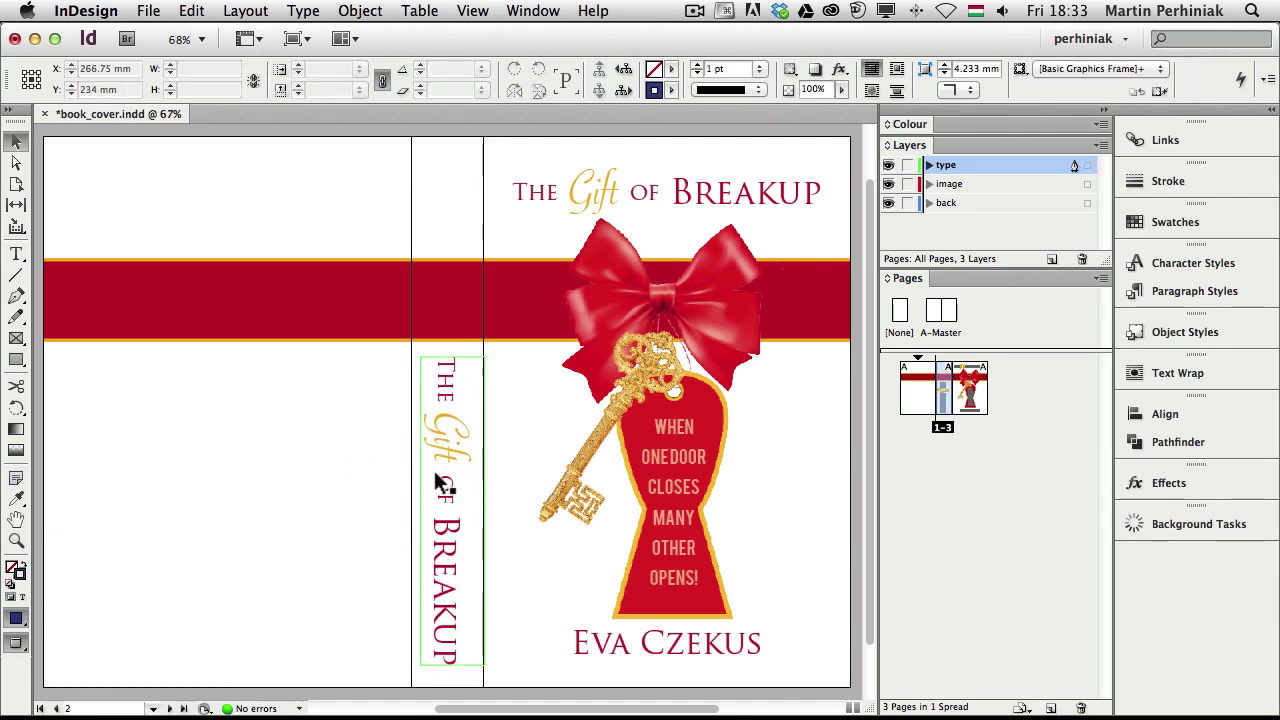
{"action": "key", "text": "w"}
{"action": "key", "text": "w"}
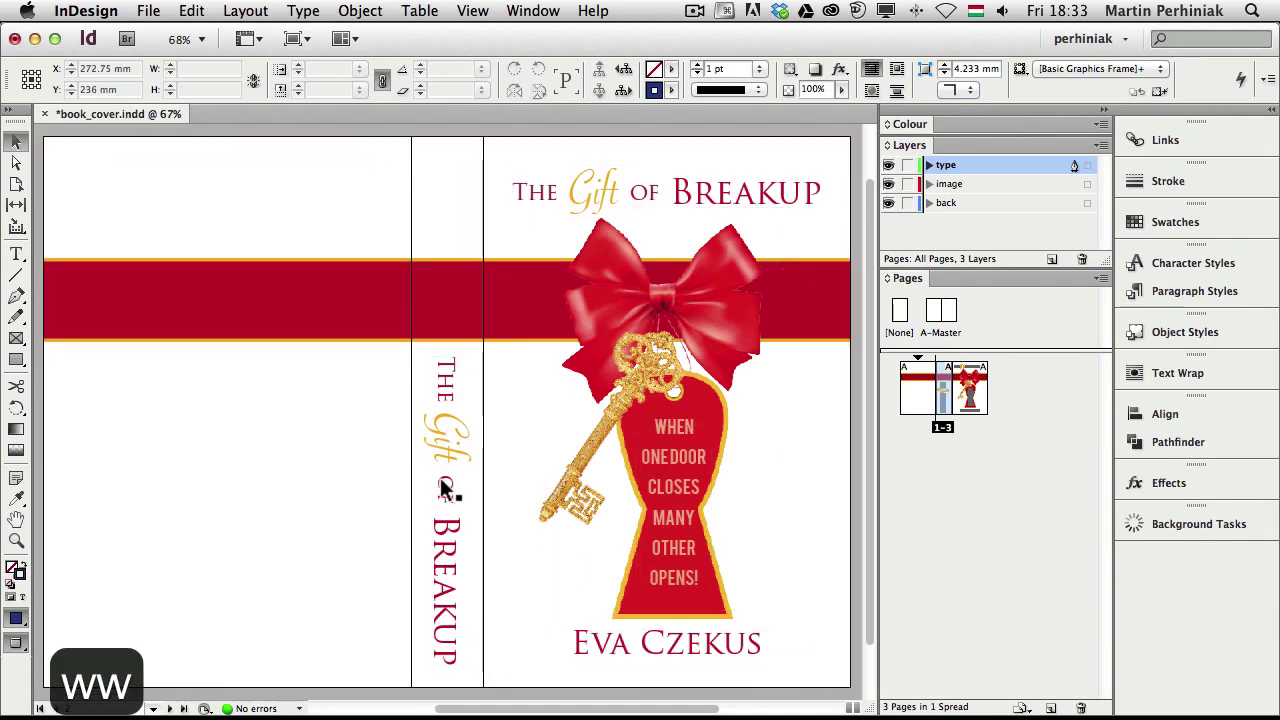
Step: Scale the spine title down slightly in proportion around its centre
{"action": "left_click", "coordinate": [447, 495]}
{"action": "left_click_drag", "start_coordinate": [482, 668], "coordinate": [466, 652]}
{"action": "left_click", "coordinate": [311, 513]}
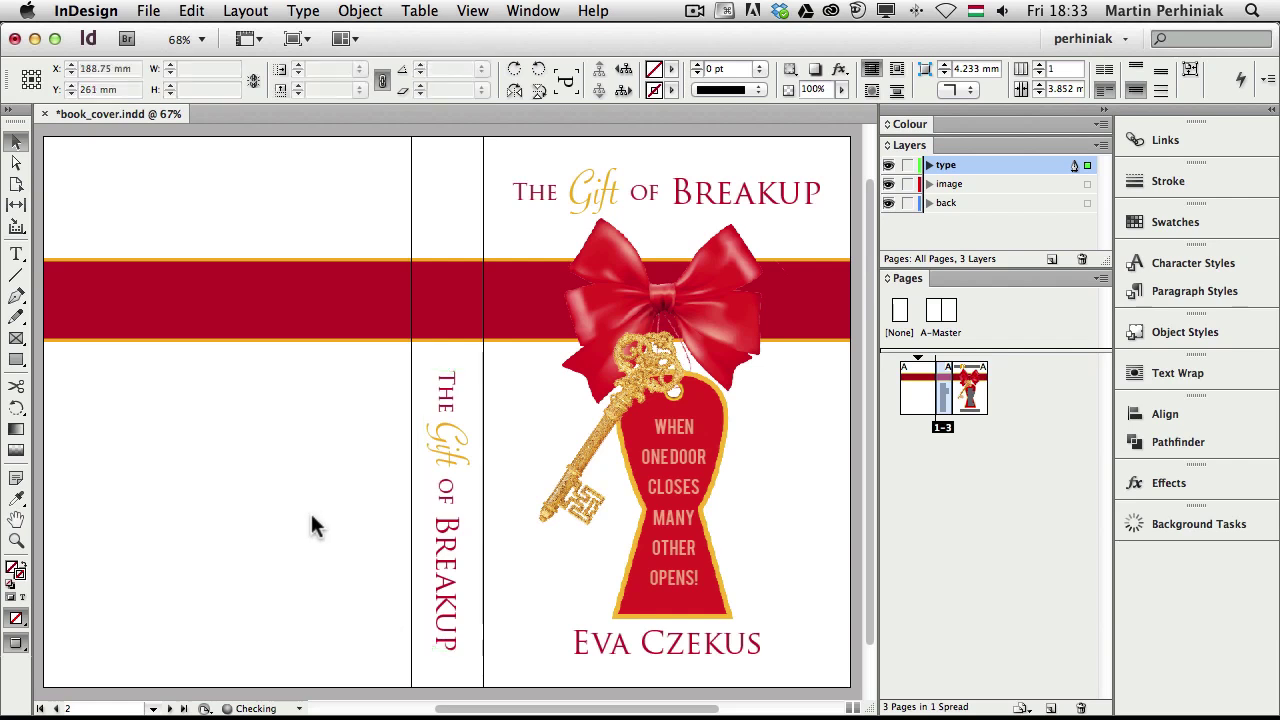
Step: Duplicate the author name from the front cover to the back cover above the ribbon and rotate the copy 90° clockwise
{"action": "double_click", "coordinate": [707, 643]}
{"action": "key", "text": "Escape"}
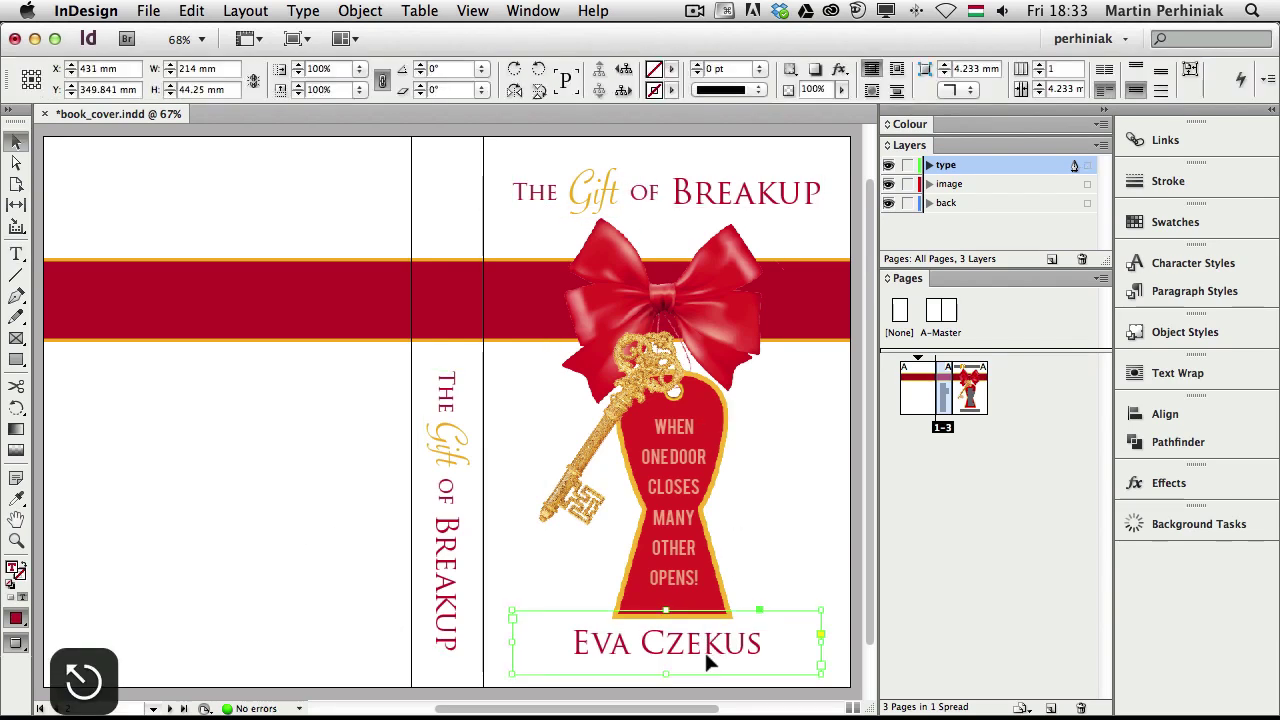
{"action": "left_click_drag", "start_coordinate": [729, 655], "coordinate": [379, 312]}
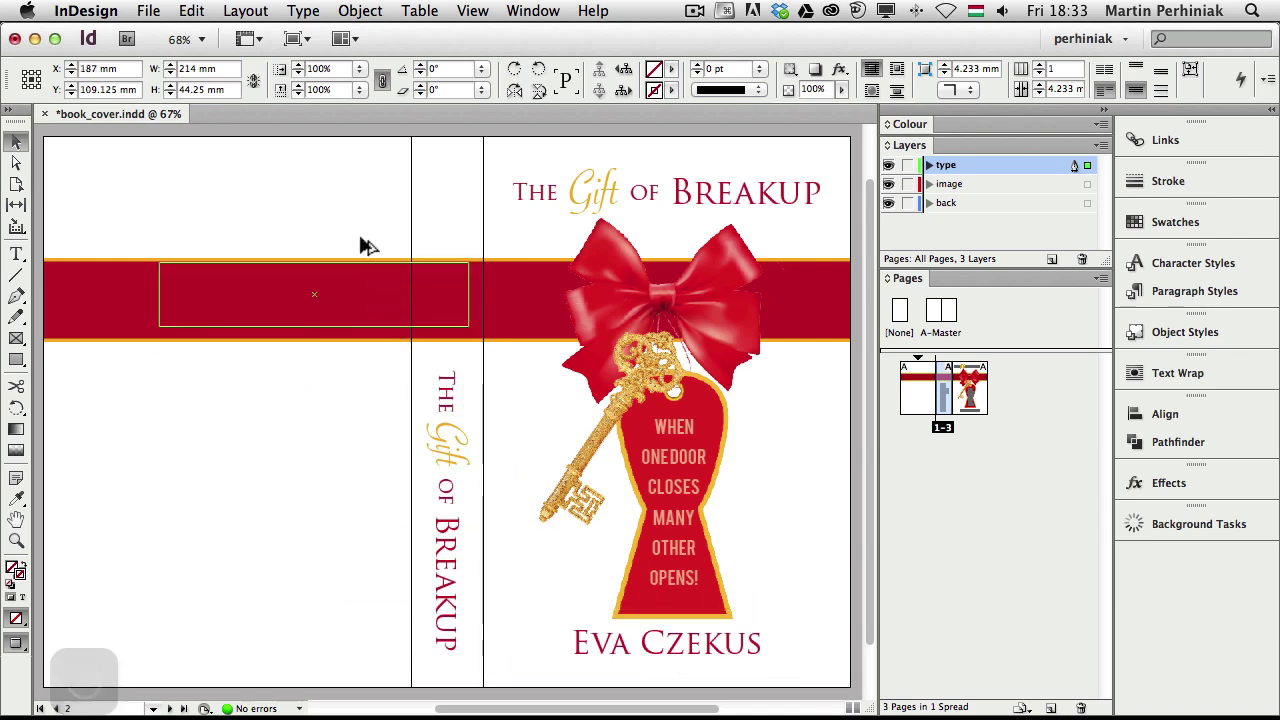
{"action": "left_click_drag", "start_coordinate": [303, 303], "coordinate": [309, 242]}
{"action": "left_click_drag", "start_coordinate": [364, 208], "coordinate": [370, 180]}
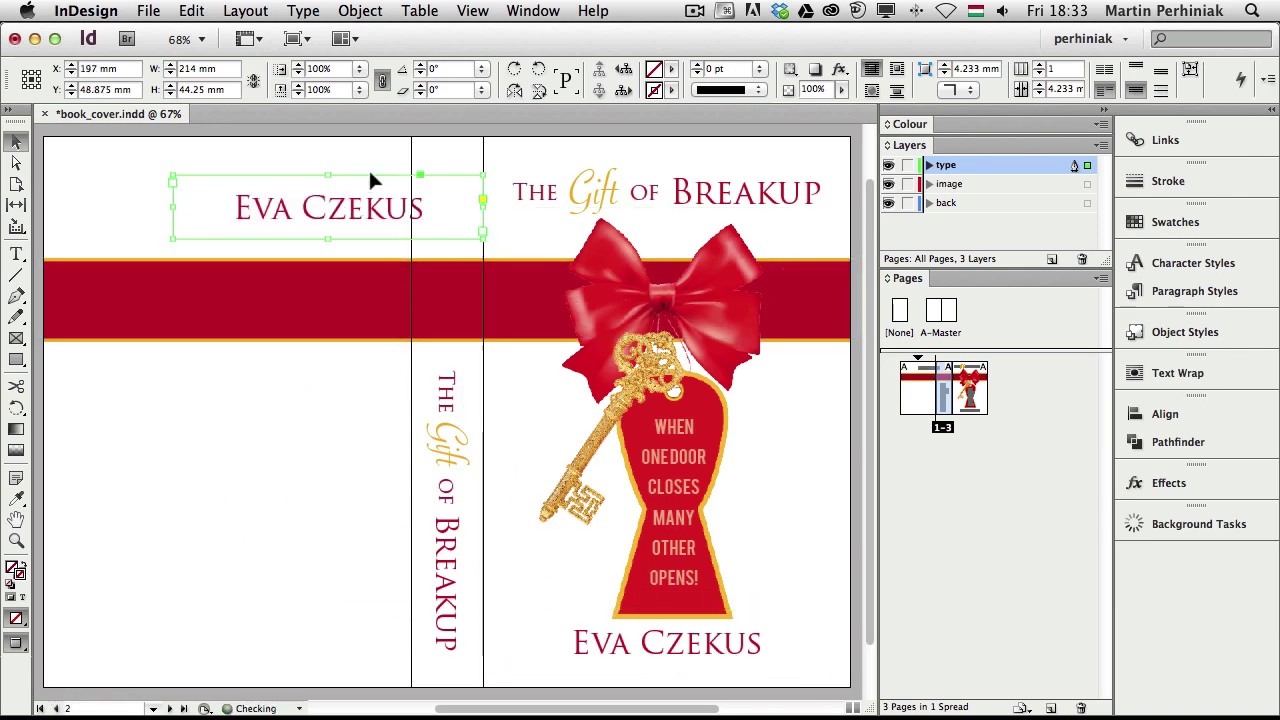
{"action": "left_click_drag", "start_coordinate": [489, 176], "coordinate": [331, 216]}
{"action": "key", "text": "F1"}
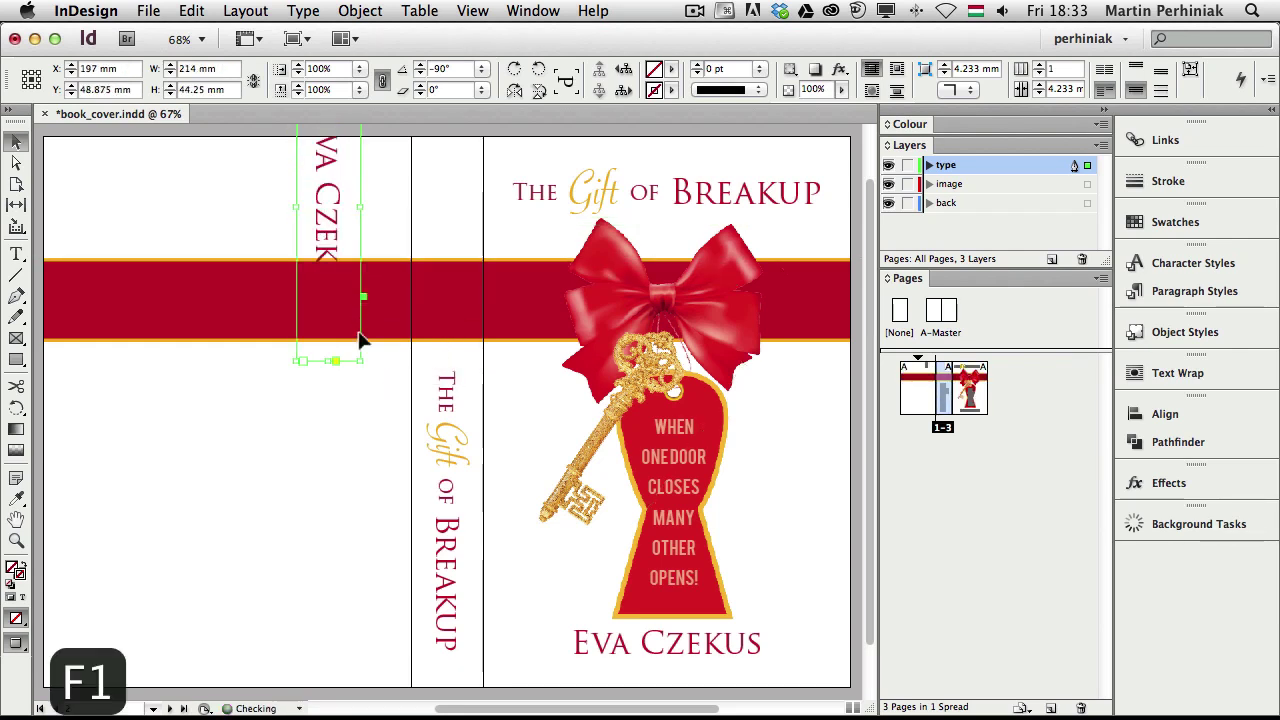
Step: Move the rotated author name onto the spine above the ribbon and scale it down proportionally to a 100 mm long frame
{"action": "left_click_drag", "start_coordinate": [358, 362], "coordinate": [449, 286]}
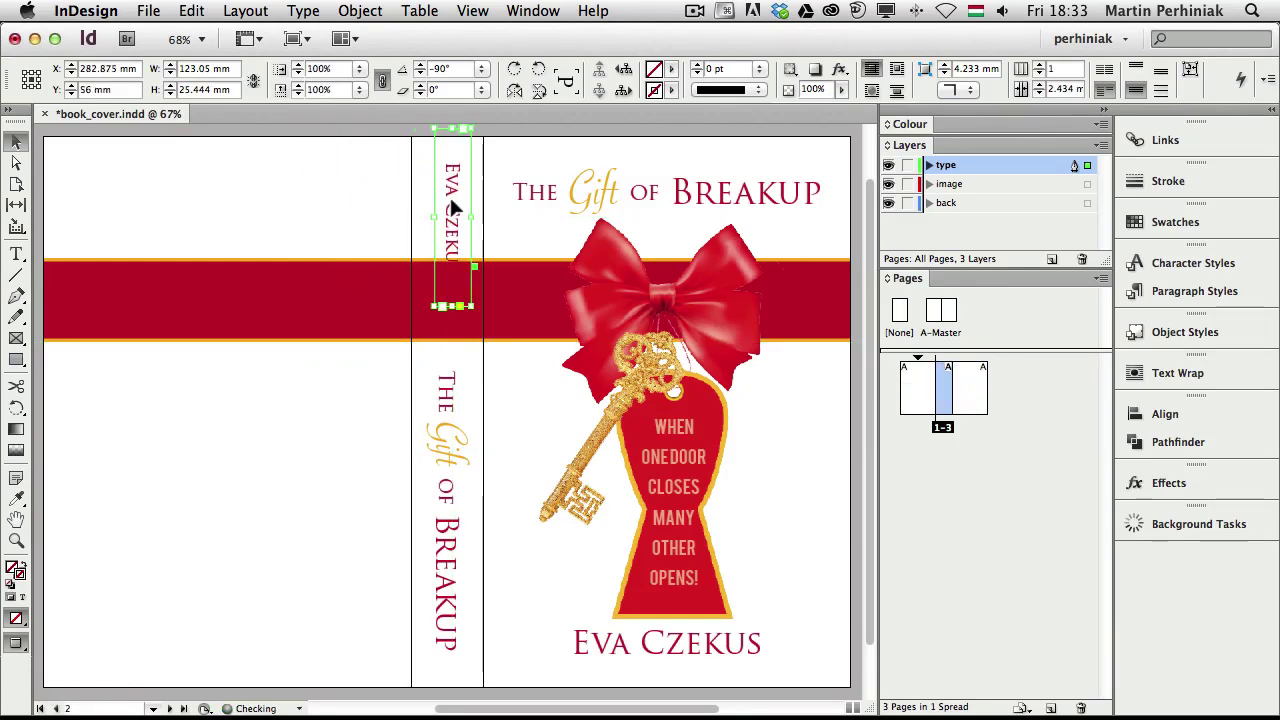
{"action": "left_click_drag", "start_coordinate": [449, 213], "coordinate": [449, 213]}
{"action": "left_click_drag", "start_coordinate": [446, 298], "coordinate": [444, 280]}
{"action": "left_click_drag", "start_coordinate": [449, 210], "coordinate": [451, 210]}
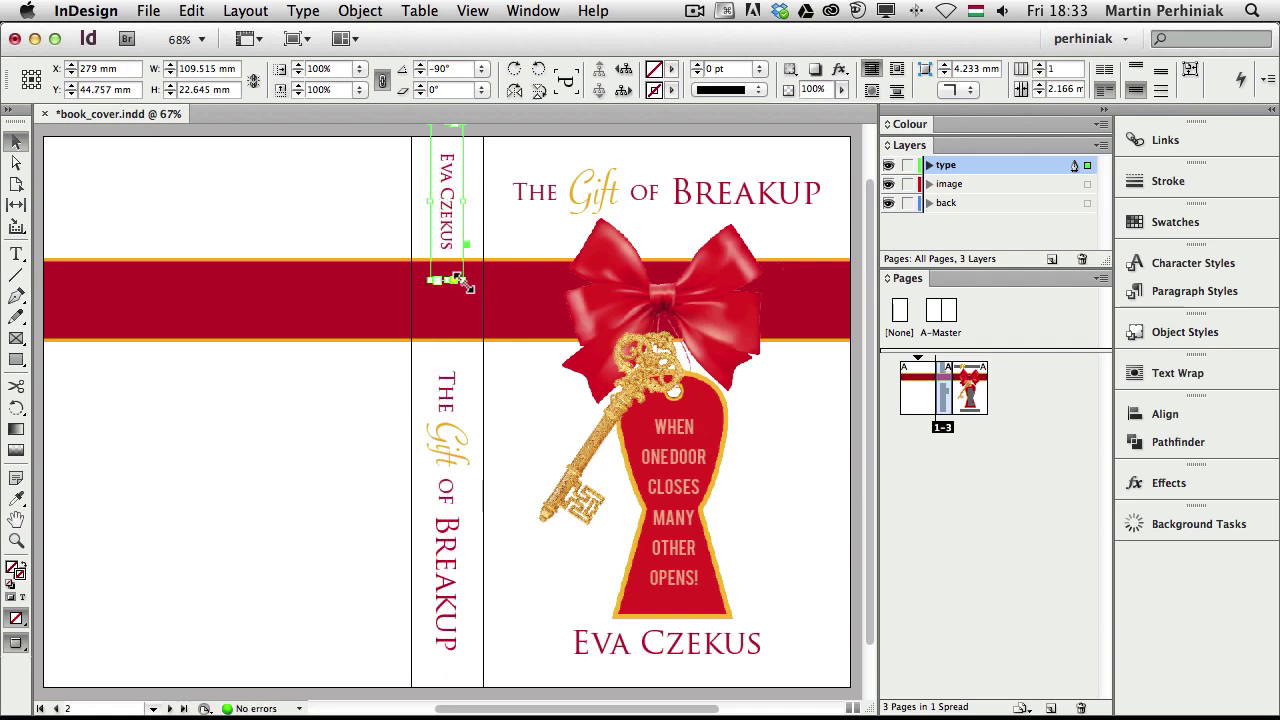
{"action": "left_click_drag", "start_coordinate": [446, 280], "coordinate": [443, 266]}
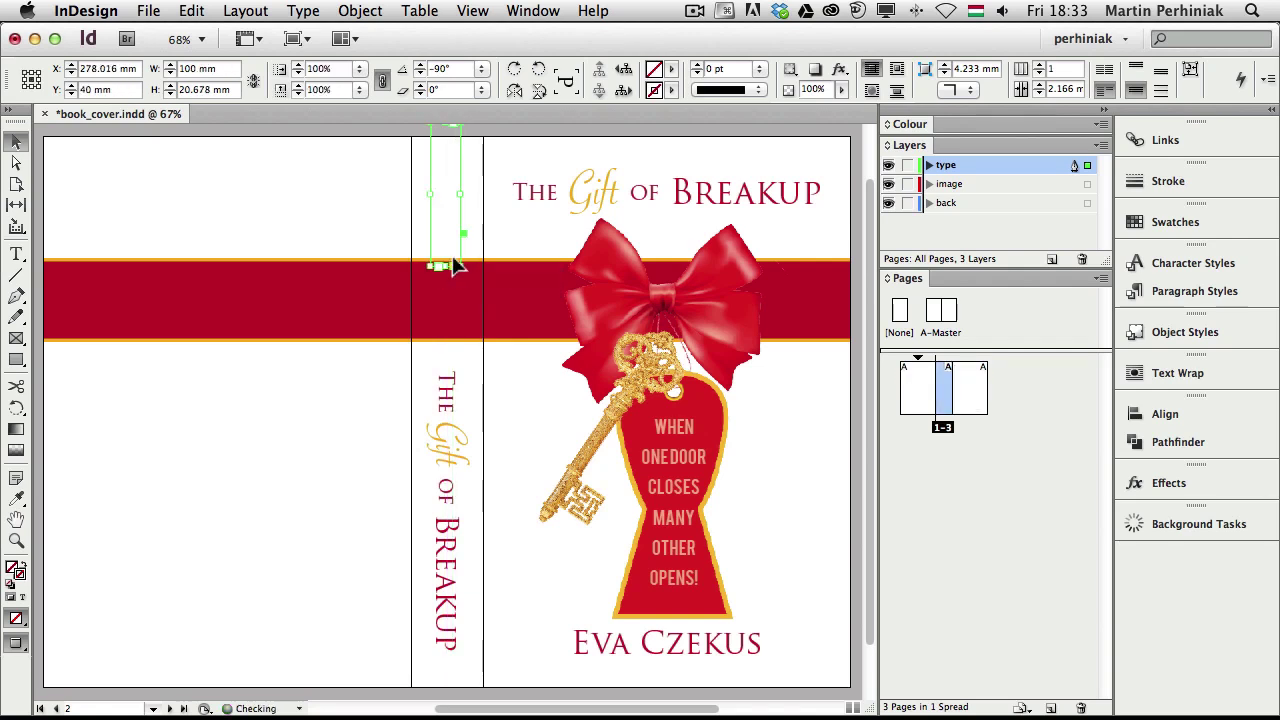
Step: Nudge the spine author name until it sits centred between the cover's upper edge and the ribbon, checking it against the guides
{"action": "key", "text": "shift+Down"}
{"action": "key", "text": "shift+Down"}
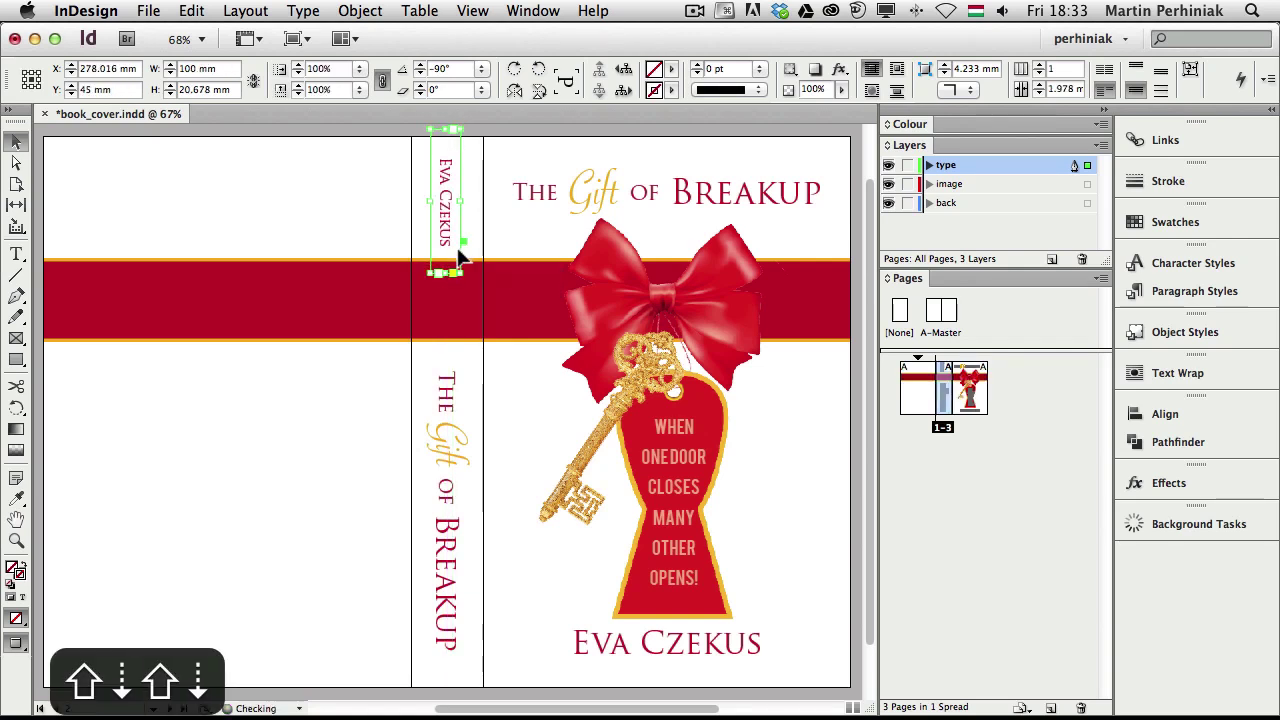
{"action": "key", "text": "Right"}
{"action": "key", "text": "Right"}
{"action": "key", "text": "Right"}
{"action": "key", "text": "Right"}
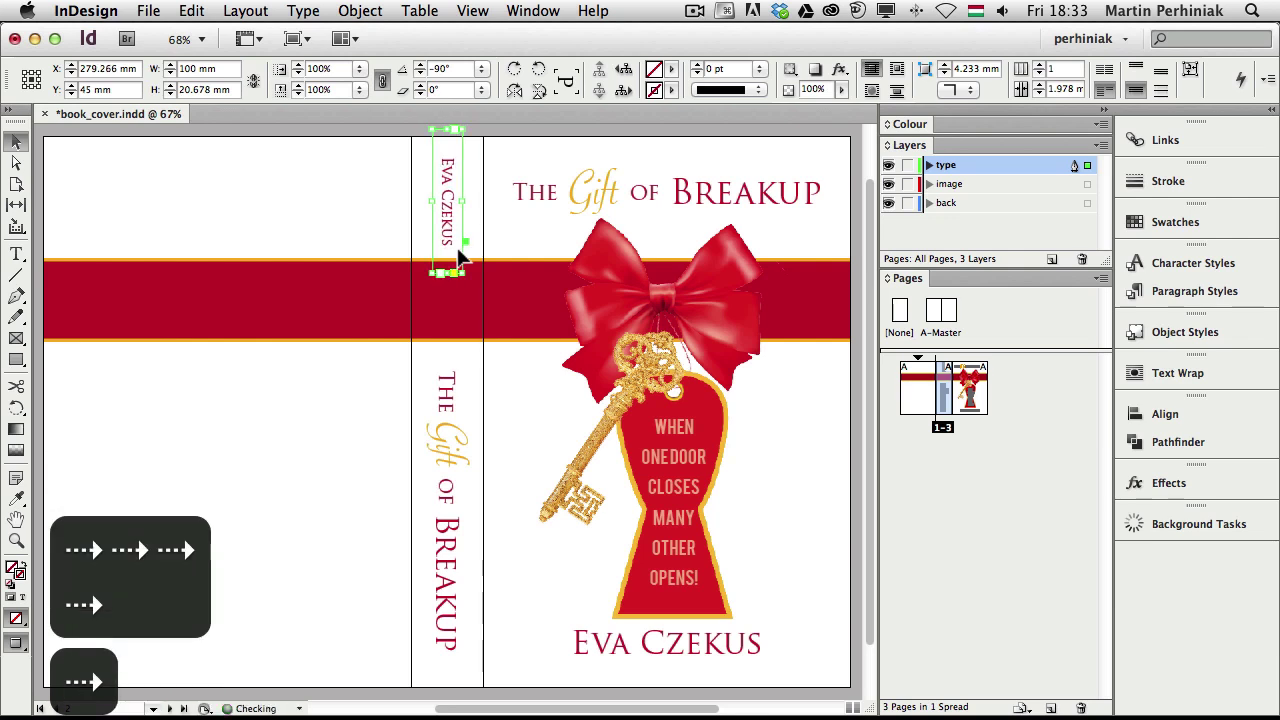
{"action": "key", "text": "Left"}
{"action": "key", "text": "Left"}
{"action": "key", "text": "shift+Up"}
{"action": "key", "text": "shift+Up"}
{"action": "key", "text": "w"}
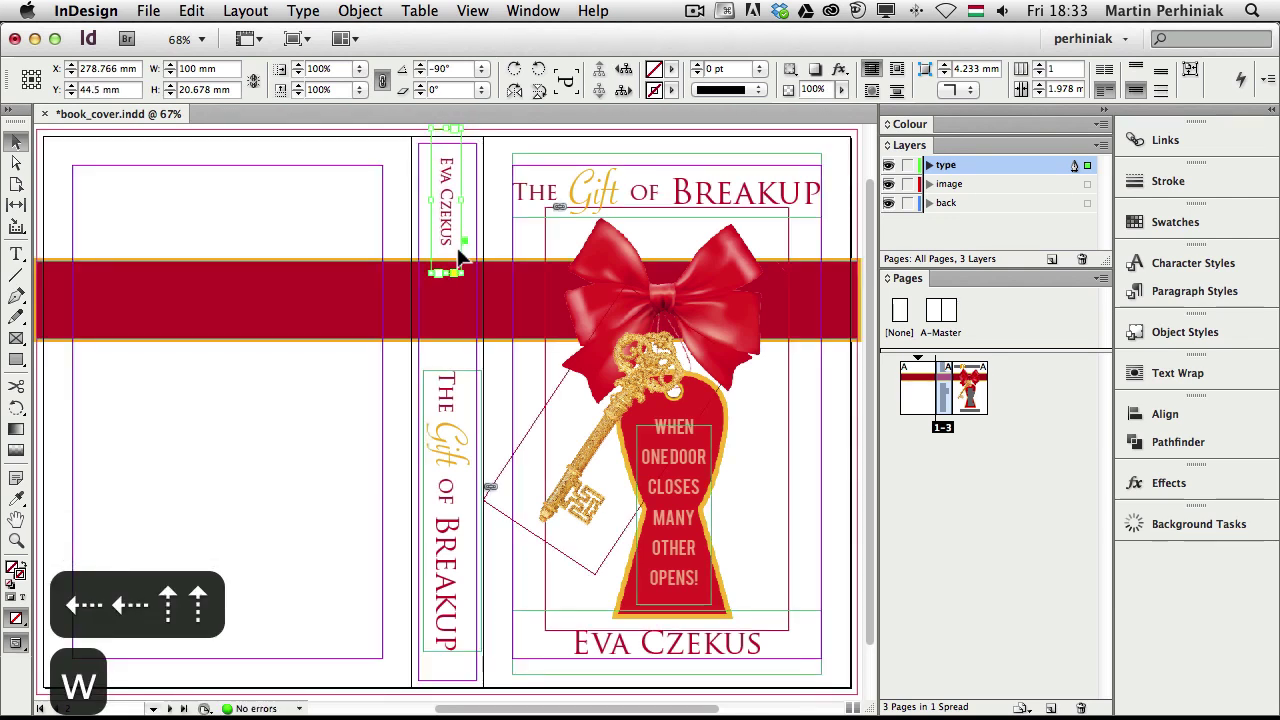
{"action": "key", "text": "Up"}
{"action": "key", "text": "Up"}
{"action": "key", "text": "w"}
{"action": "key", "text": "Right"}
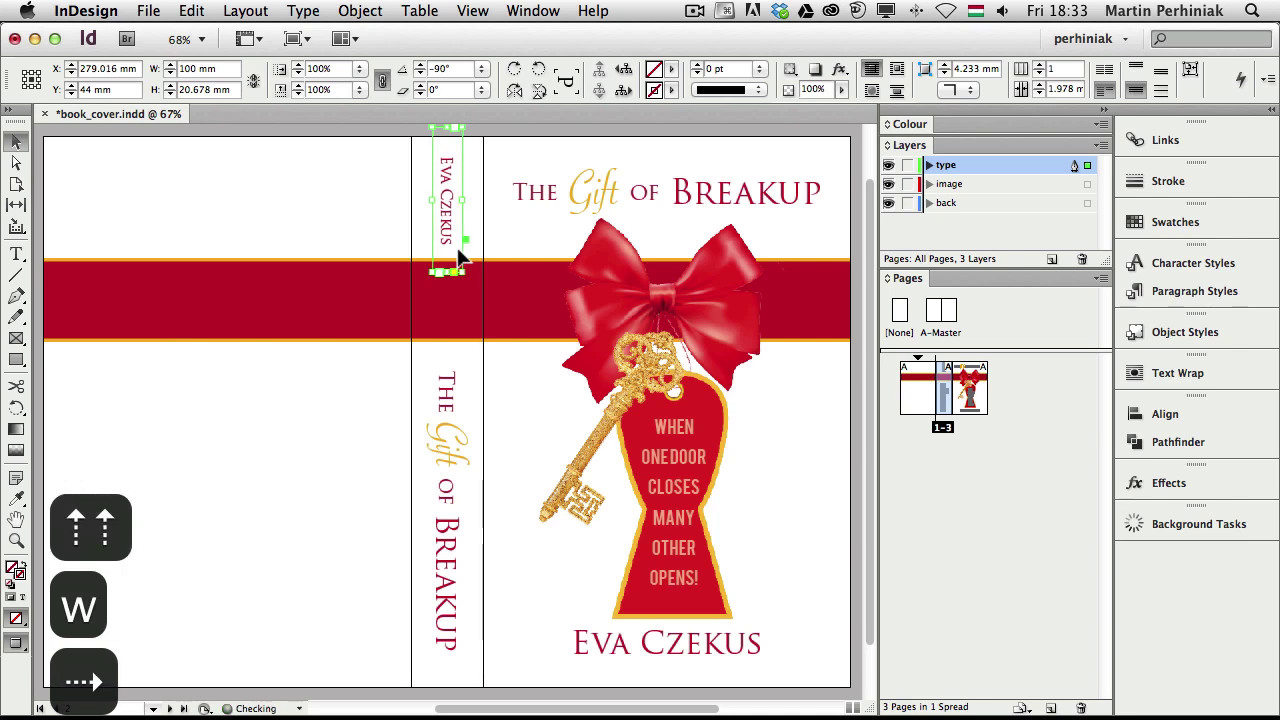
{"action": "key", "text": "Down"}
{"action": "left_click", "coordinate": [285, 232]}
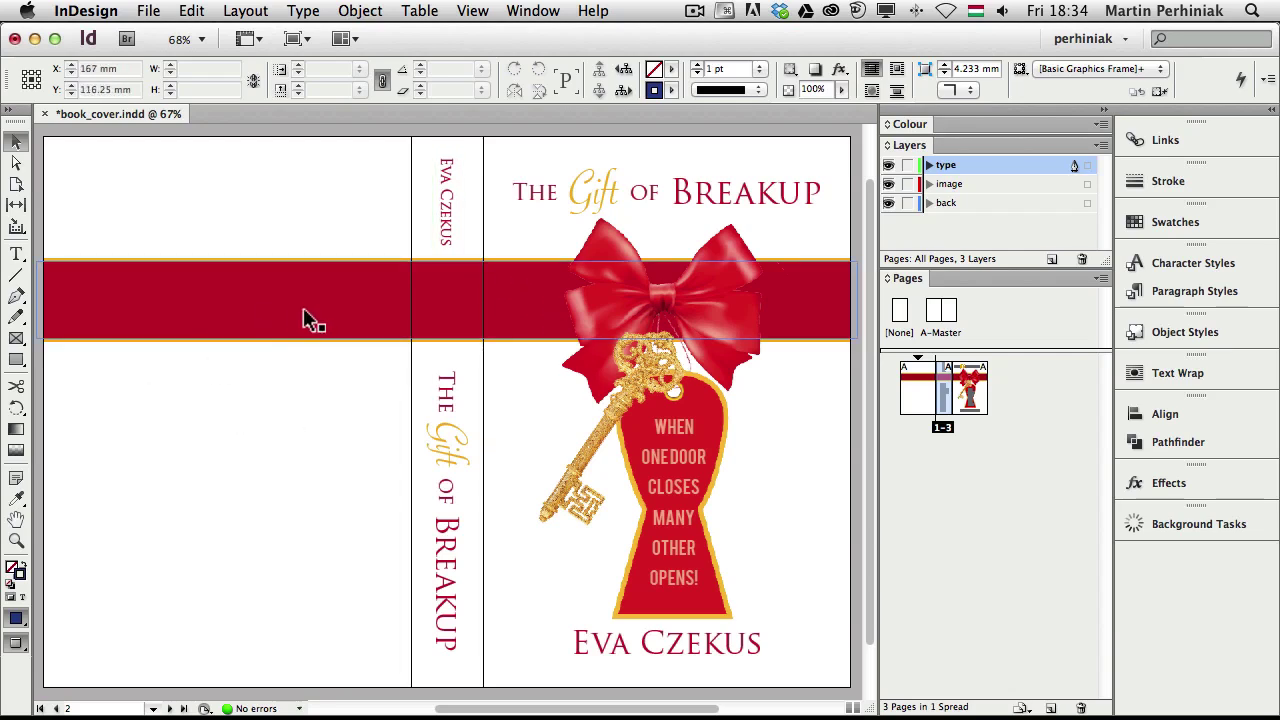
Step: Switch to Adobe Bridge and open the links folder of the Book cover project
{"action": "key", "text": "super+Tab"}
{"action": "key", "text": "super+Tab"}
{"action": "key", "text": "super+Tab"}
{"action": "key", "text": "super+Tab"}
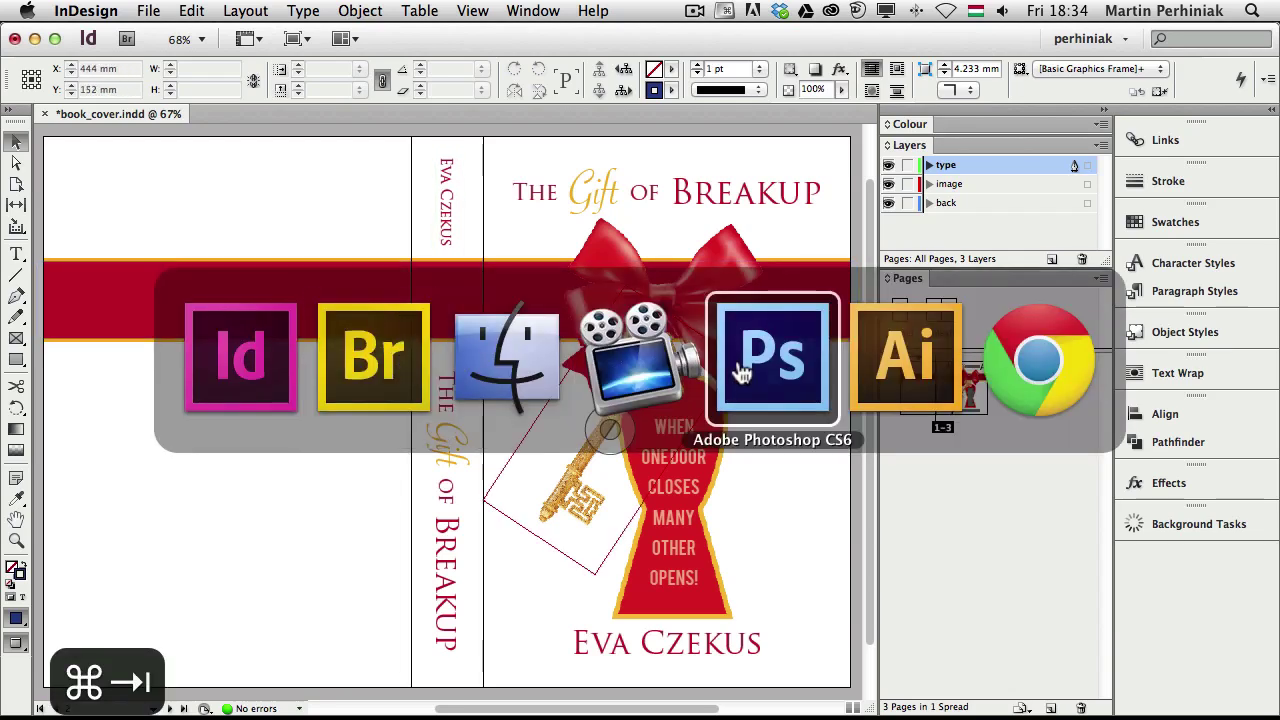
{"action": "key", "text": "super+Tab"}
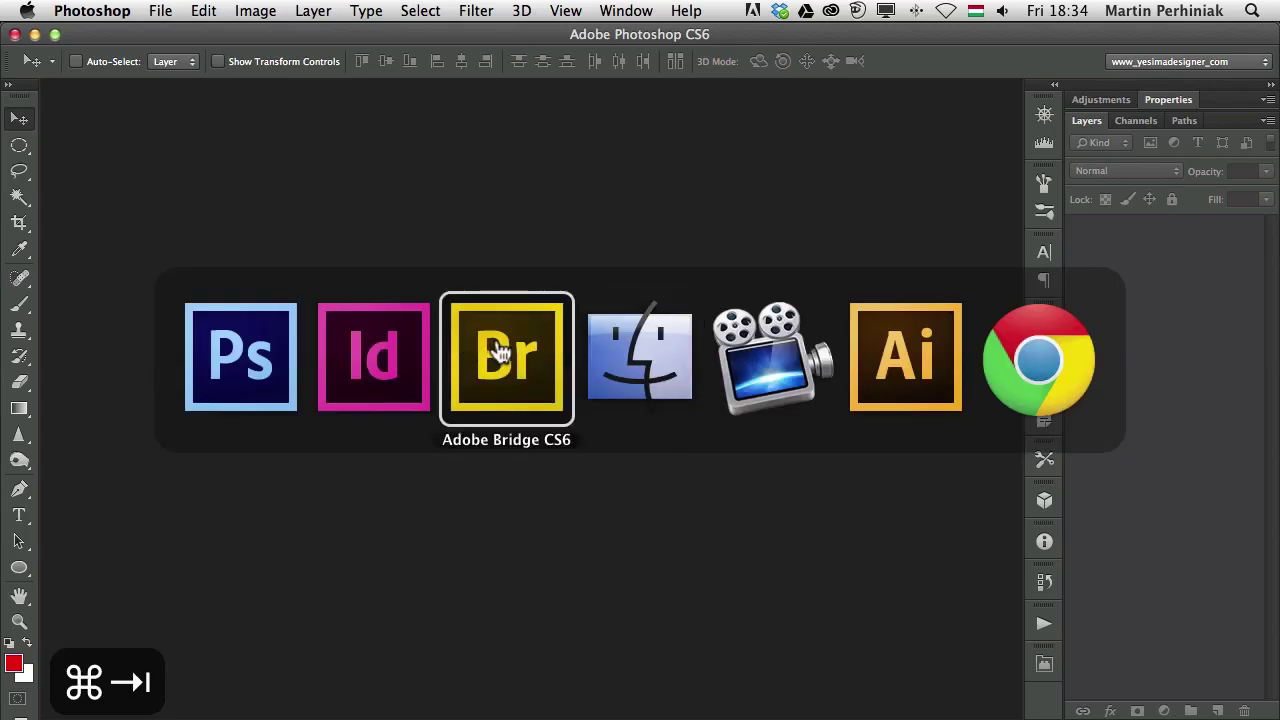
{"action": "left_click", "coordinate": [655, 85]}
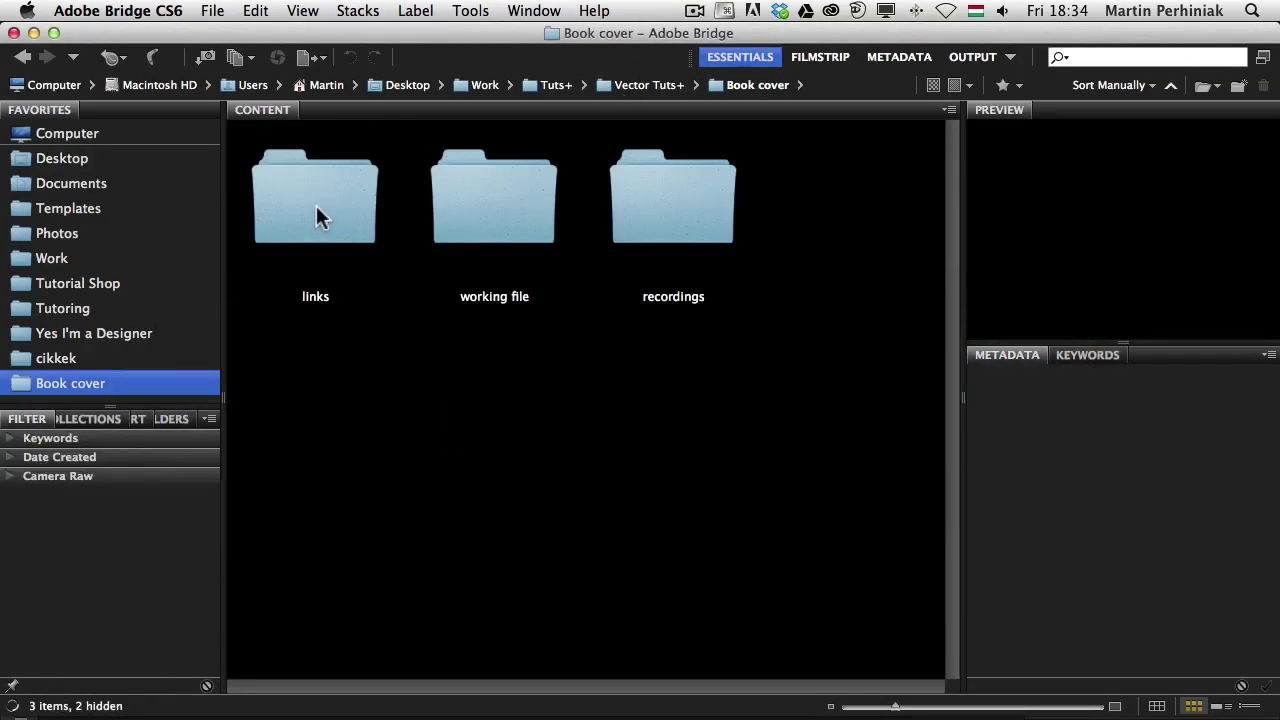
{"action": "double_click", "coordinate": [318, 206]}
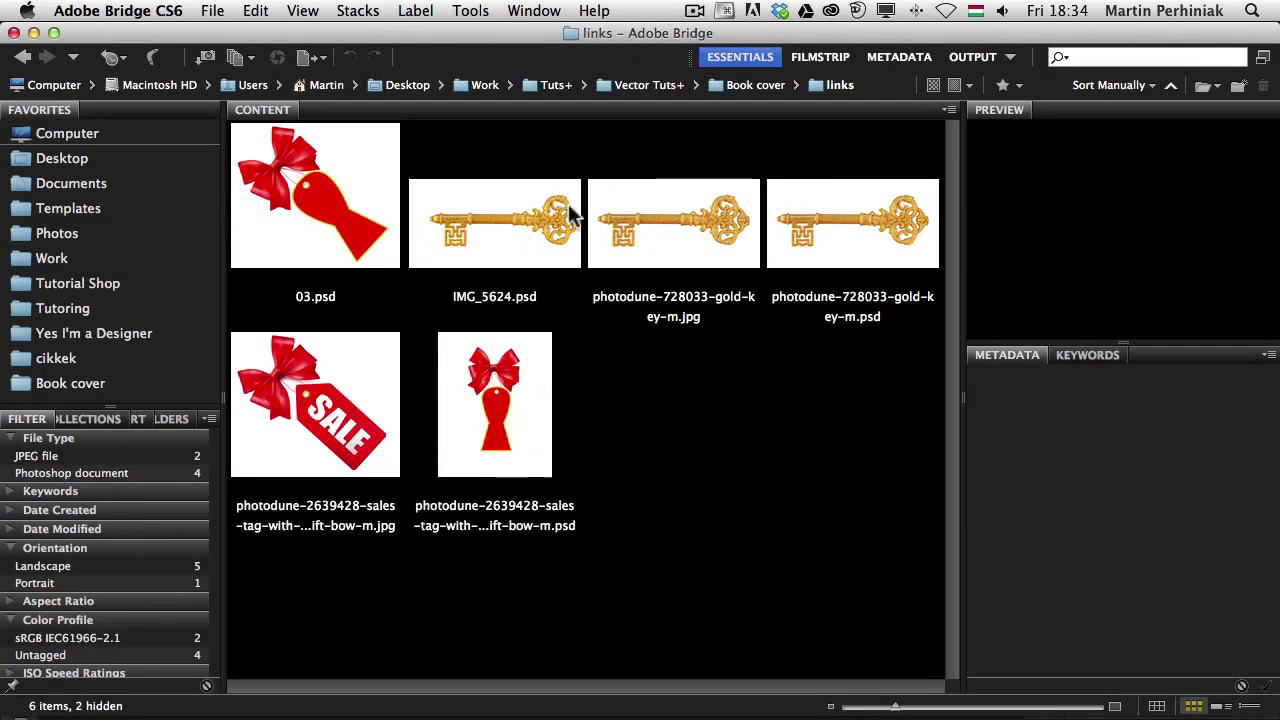
Step: Duplicate photodune-728033-gold-key-m.psd as a backup and open the original in Photoshop
{"action": "left_click", "coordinate": [858, 227]}
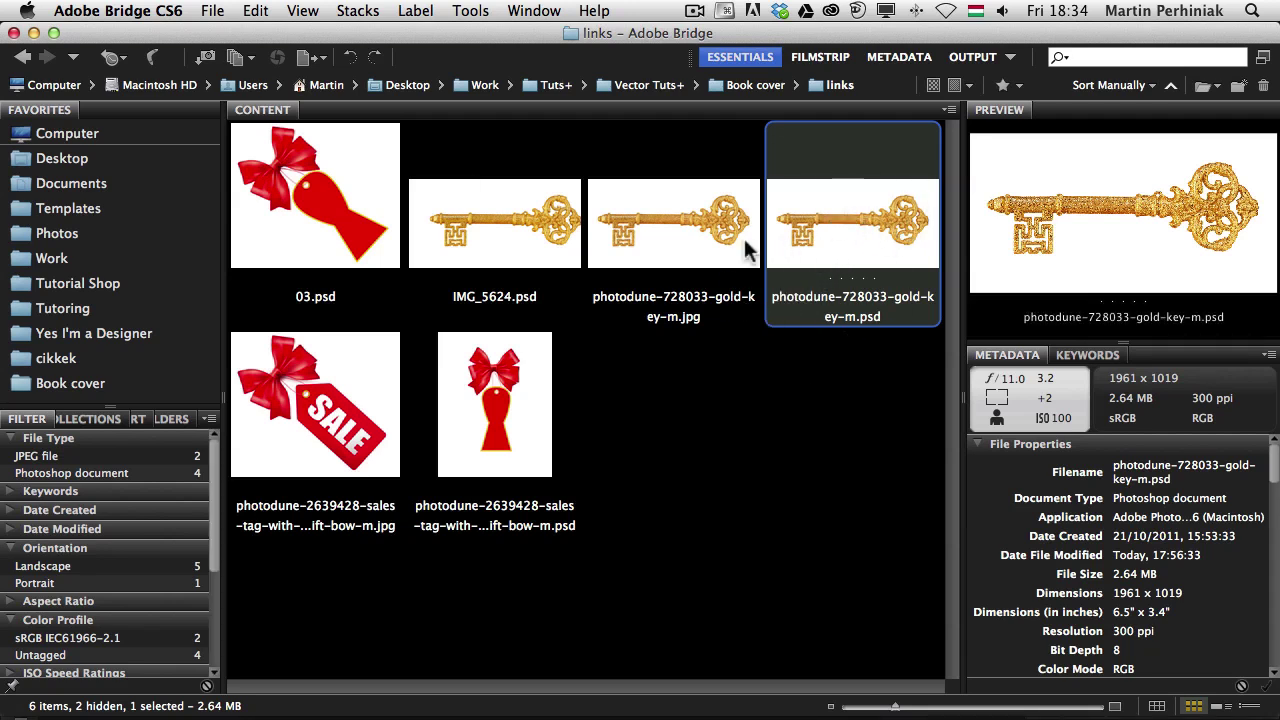
{"action": "right_click", "coordinate": [826, 222]}
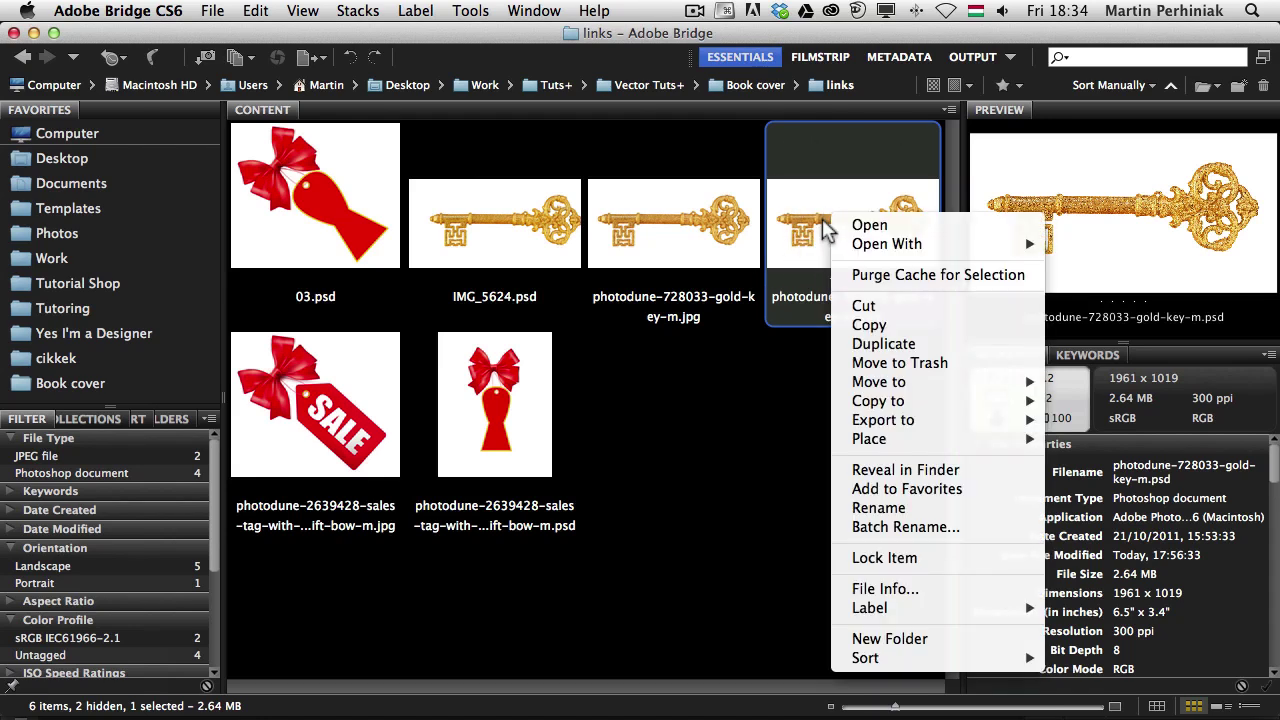
{"action": "left_click", "coordinate": [858, 345]}
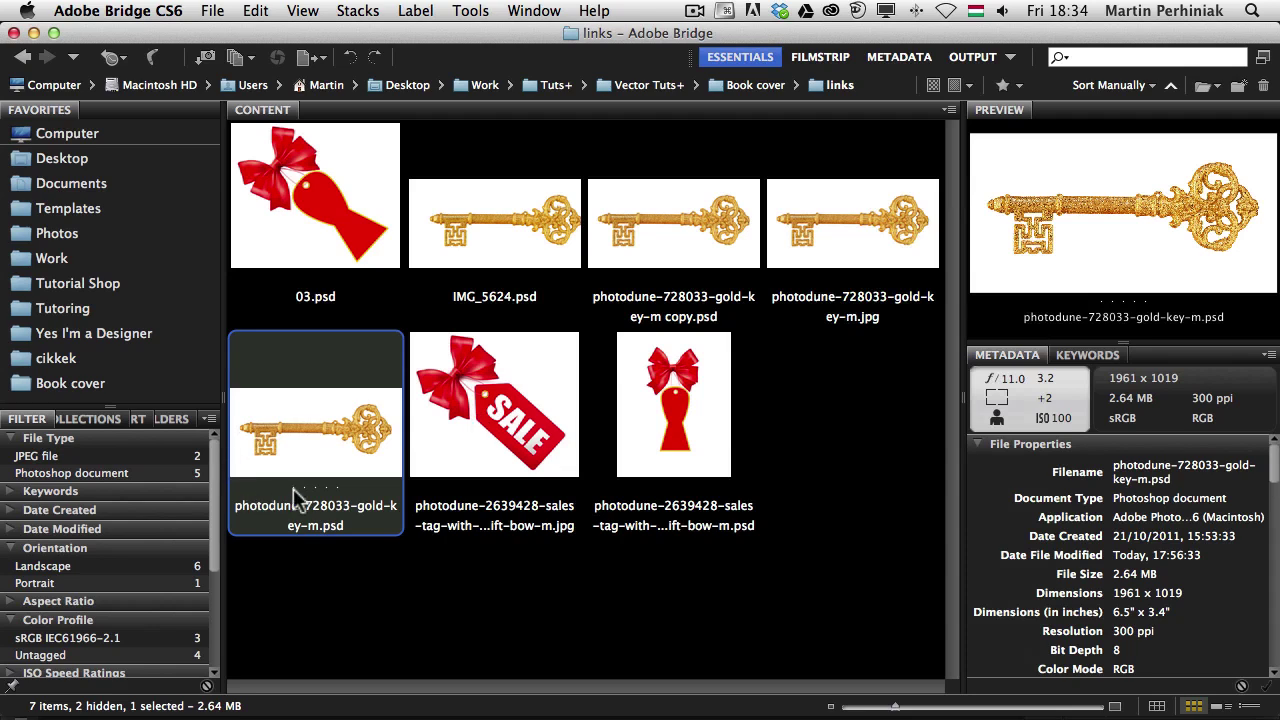
{"action": "double_click", "coordinate": [333, 420]}
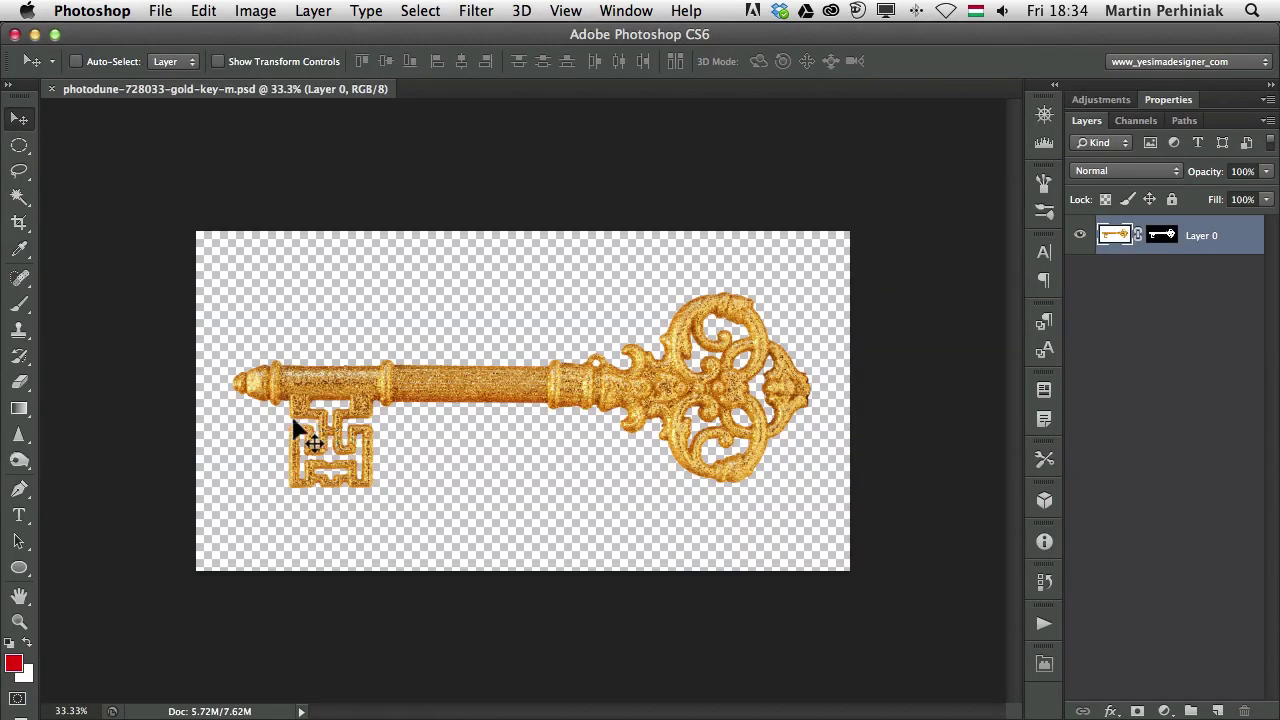
Step: Add a white Color Overlay layer style to the key layer with Normal blending and 100% opacity
{"action": "double_click", "coordinate": [1241, 245]}
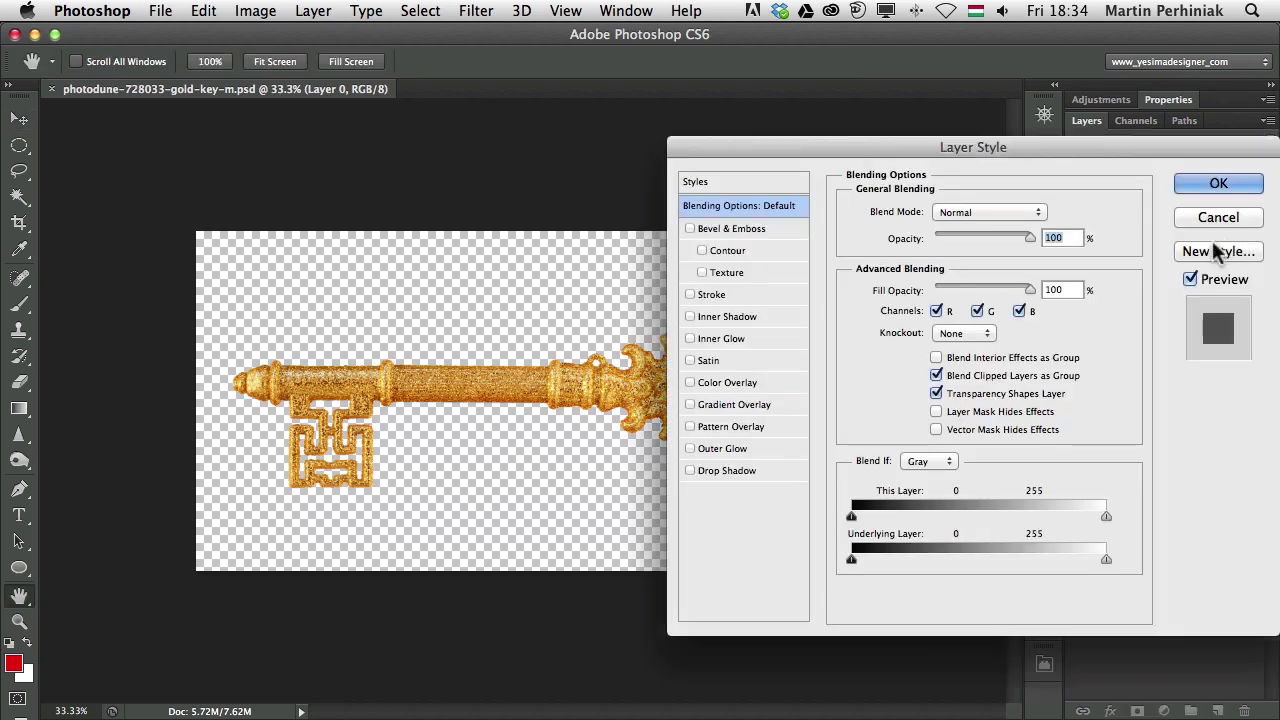
{"action": "left_click", "coordinate": [690, 382]}
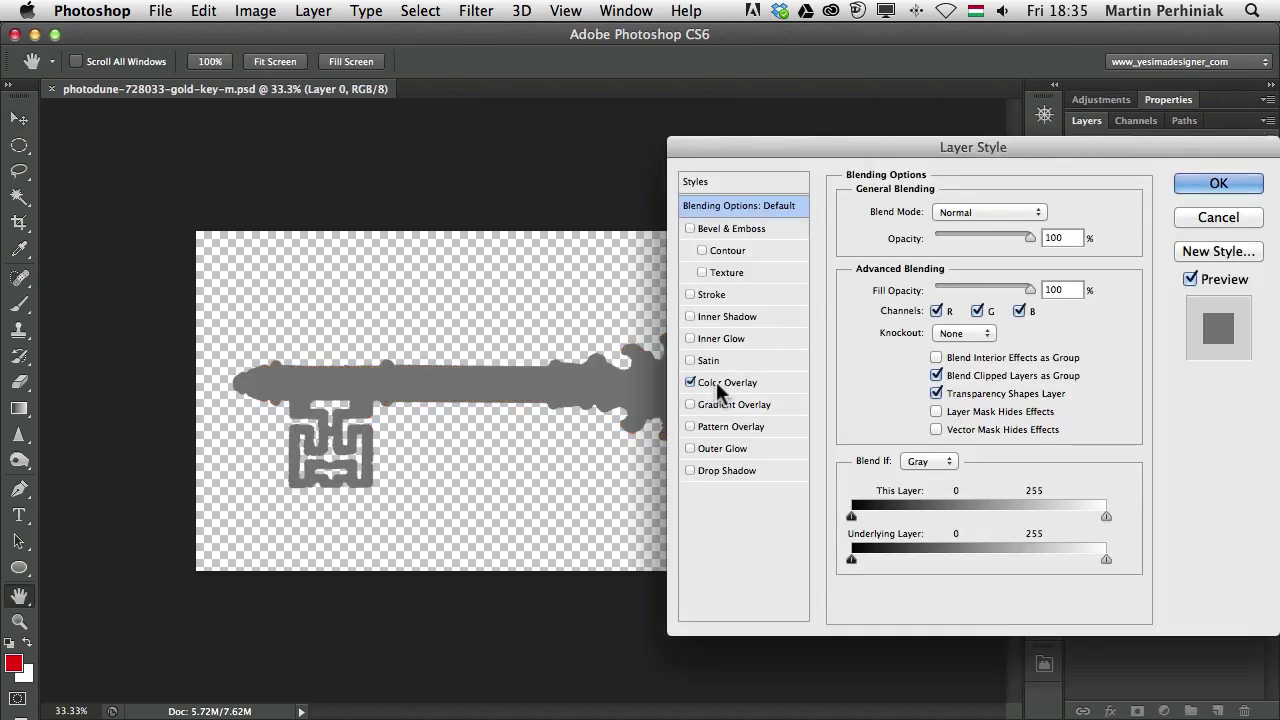
{"action": "left_click", "coordinate": [716, 382]}
{"action": "left_click", "coordinate": [1047, 211]}
{"action": "left_click_drag", "start_coordinate": [600, 305], "coordinate": [491, 282]}
{"action": "left_click", "coordinate": [945, 268]}
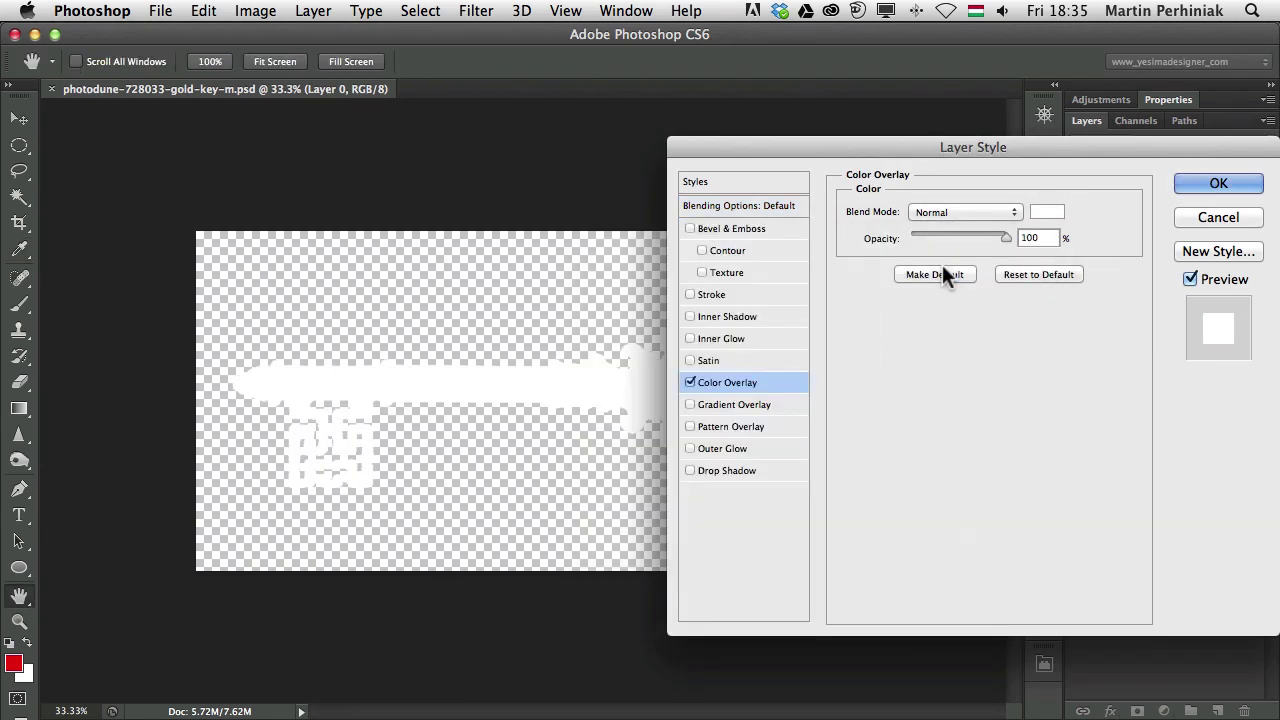
{"action": "left_click", "coordinate": [1230, 185]}
Step: Save and close the recoloured key file, then hide Photoshop to return to Bridge
{"action": "key", "text": "super+s"}
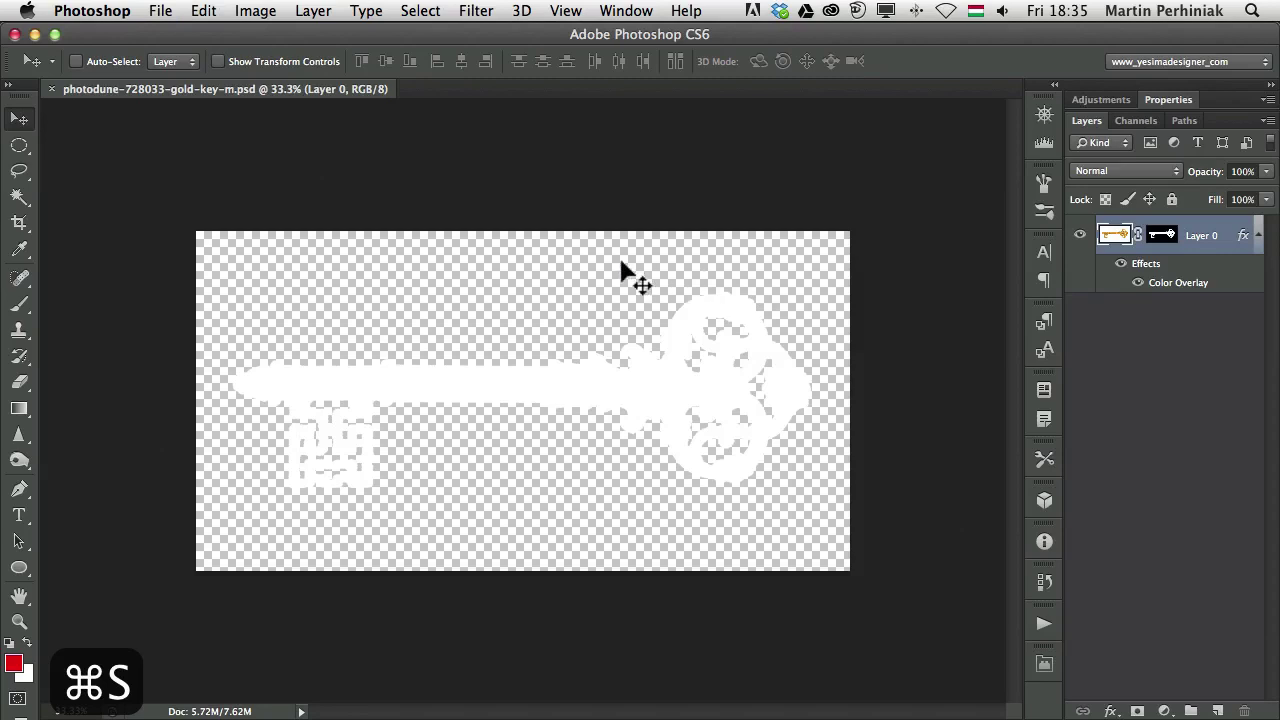
{"action": "key", "text": "super+w"}
{"action": "key", "text": "super+h"}
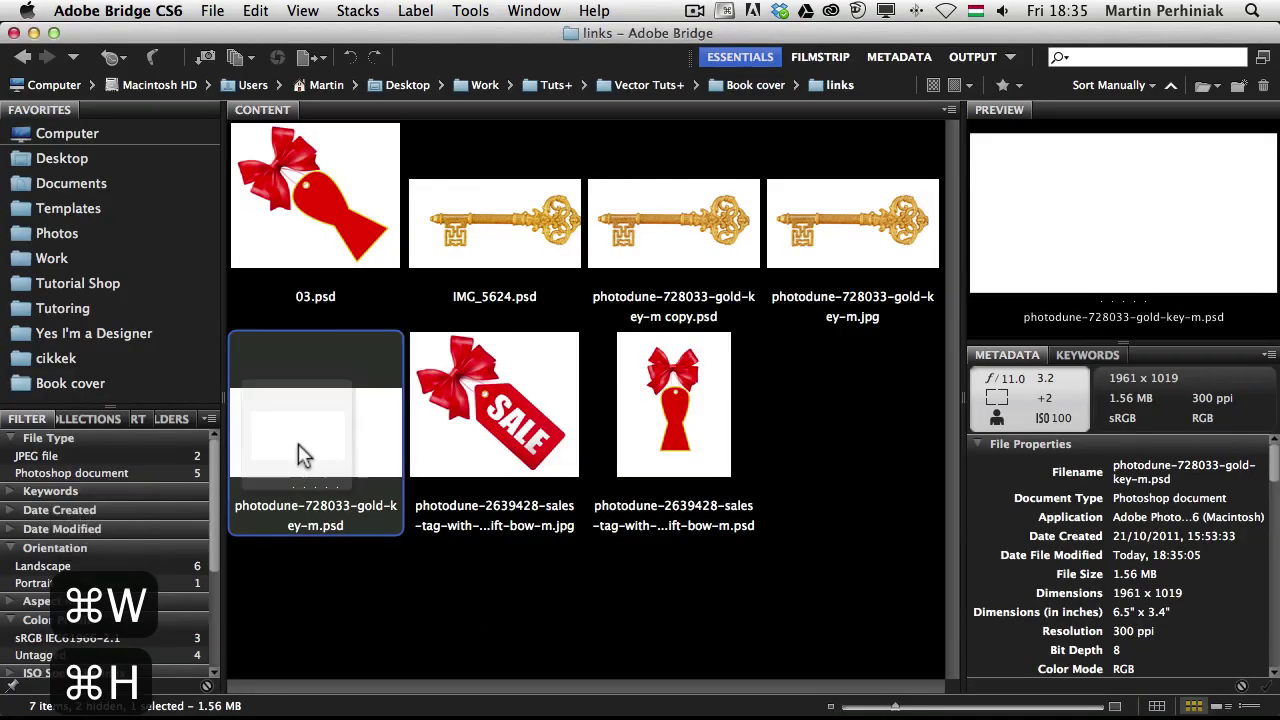
Step: Switch to InDesign, place the white key image about 73 mm wide on the back cover's ribbon, and rotate it 90° counterclockwise
{"action": "key", "text": "super+Tab"}
{"action": "key", "text": "super+Tab"}
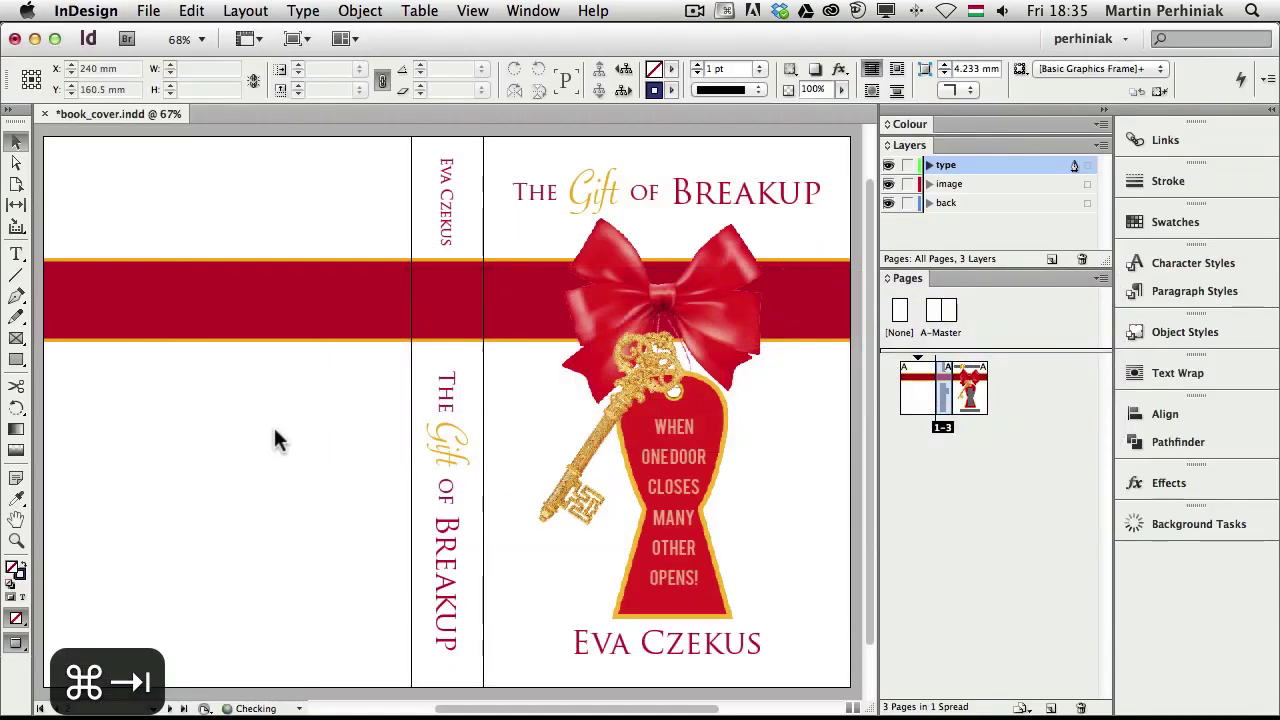
{"action": "mouse_move", "coordinate": [253, 400]}
{"action": "left_mouse_down"}
{"action": "mouse_move", "coordinate": [309, 471]}
{"action": "mouse_move", "coordinate": [323, 329]}
{"action": "mouse_move", "coordinate": [347, 297]}
{"action": "left_mouse_up"}
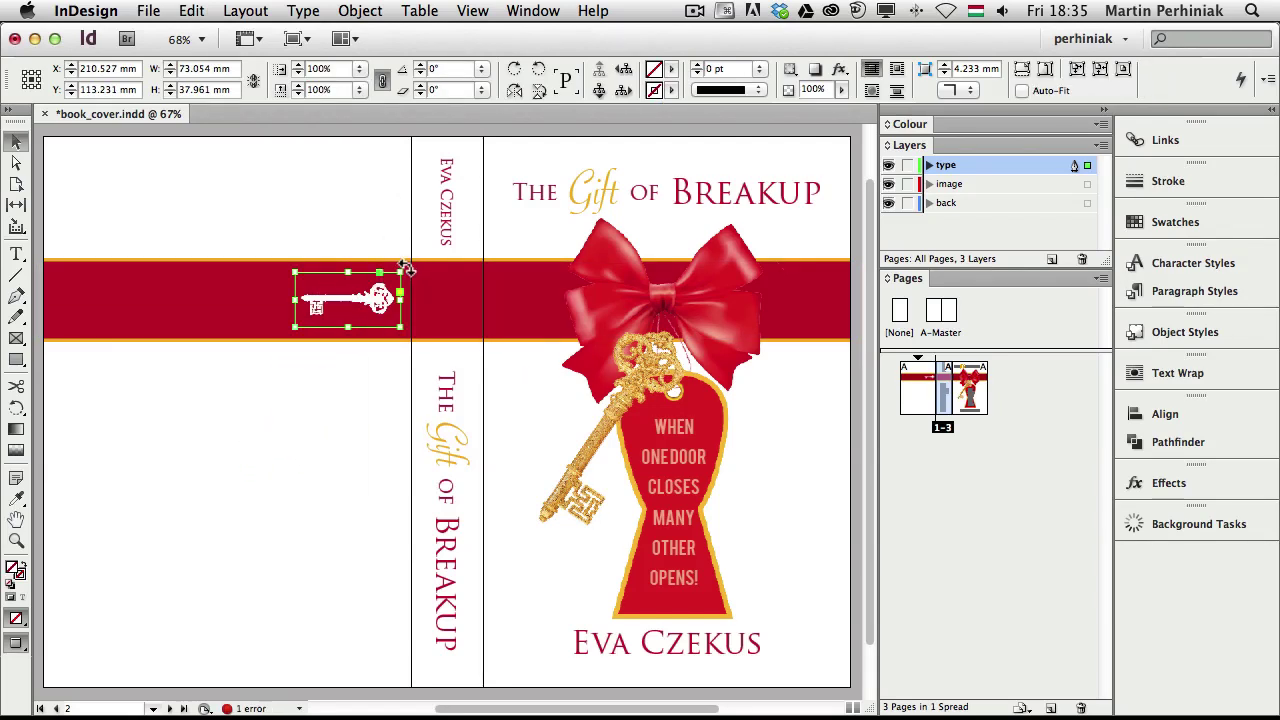
{"action": "left_click_drag", "start_coordinate": [407, 268], "coordinate": [298, 205]}
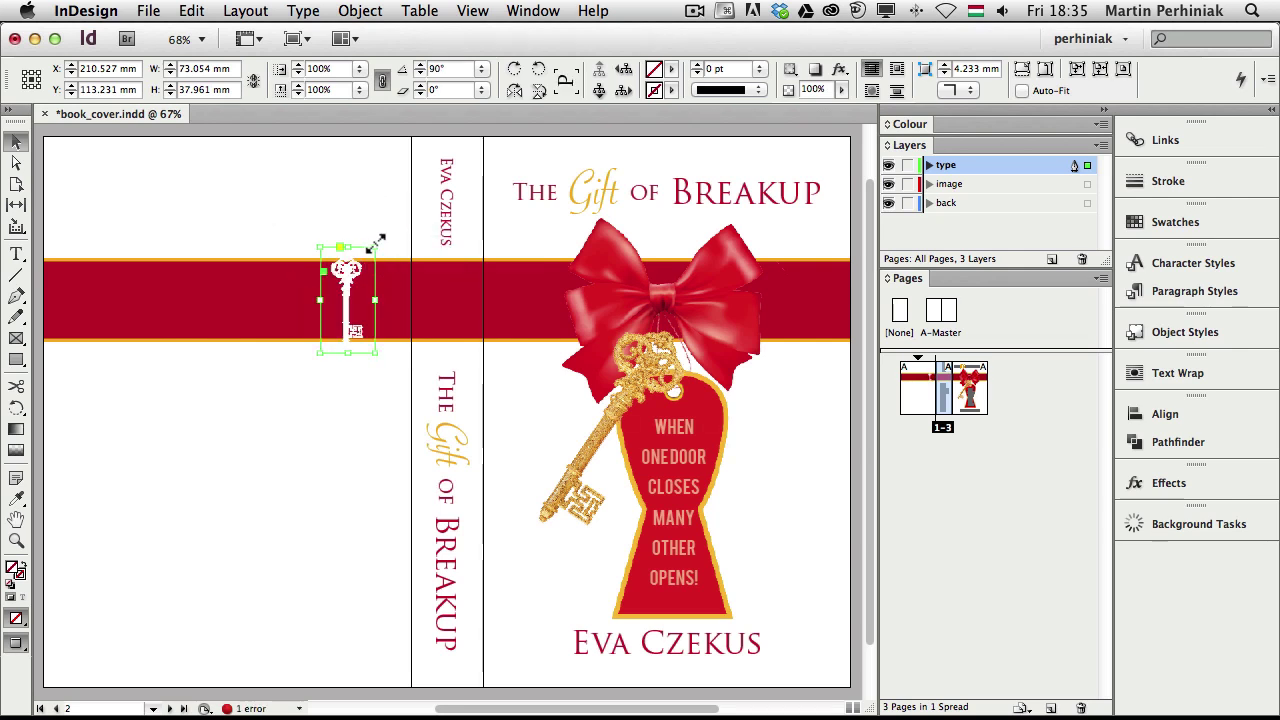
Step: Scale the white key down to about 43 × 22 mm, centre it on the spine within the ribbon, and inspect it up close
{"action": "left_click_drag", "start_coordinate": [377, 241], "coordinate": [450, 294]}
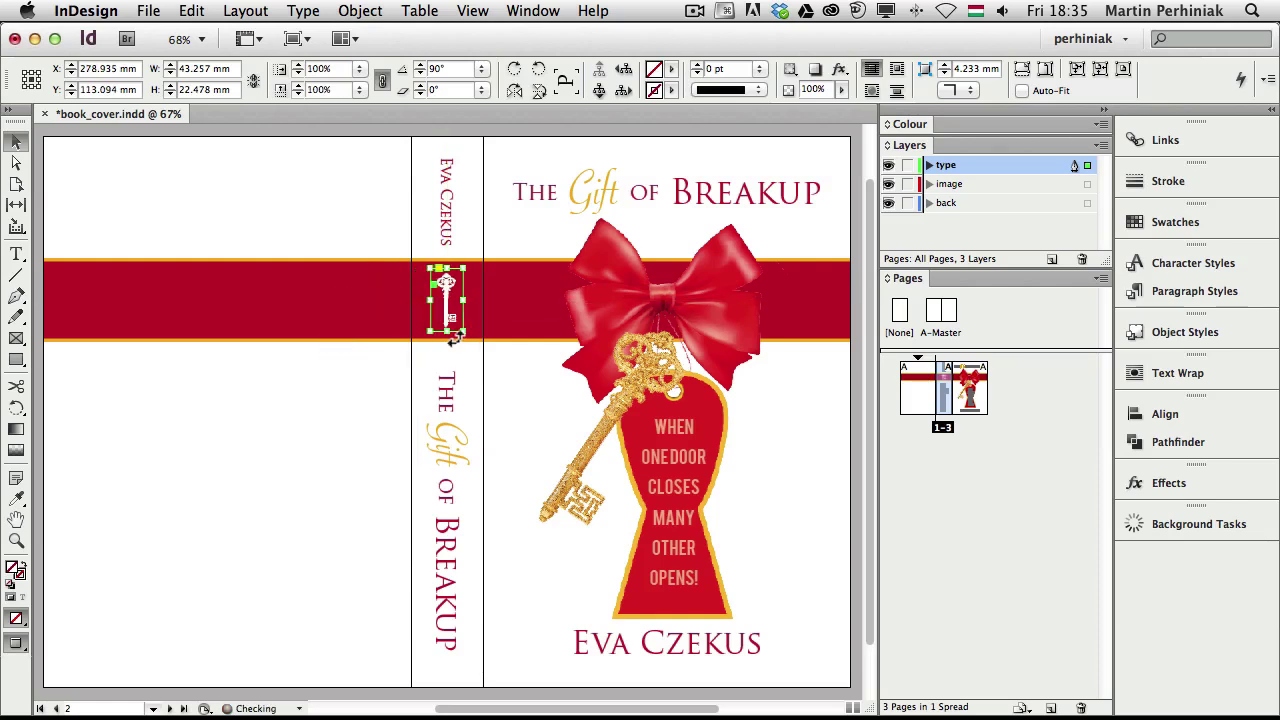
{"action": "left_click", "coordinate": [272, 478]}
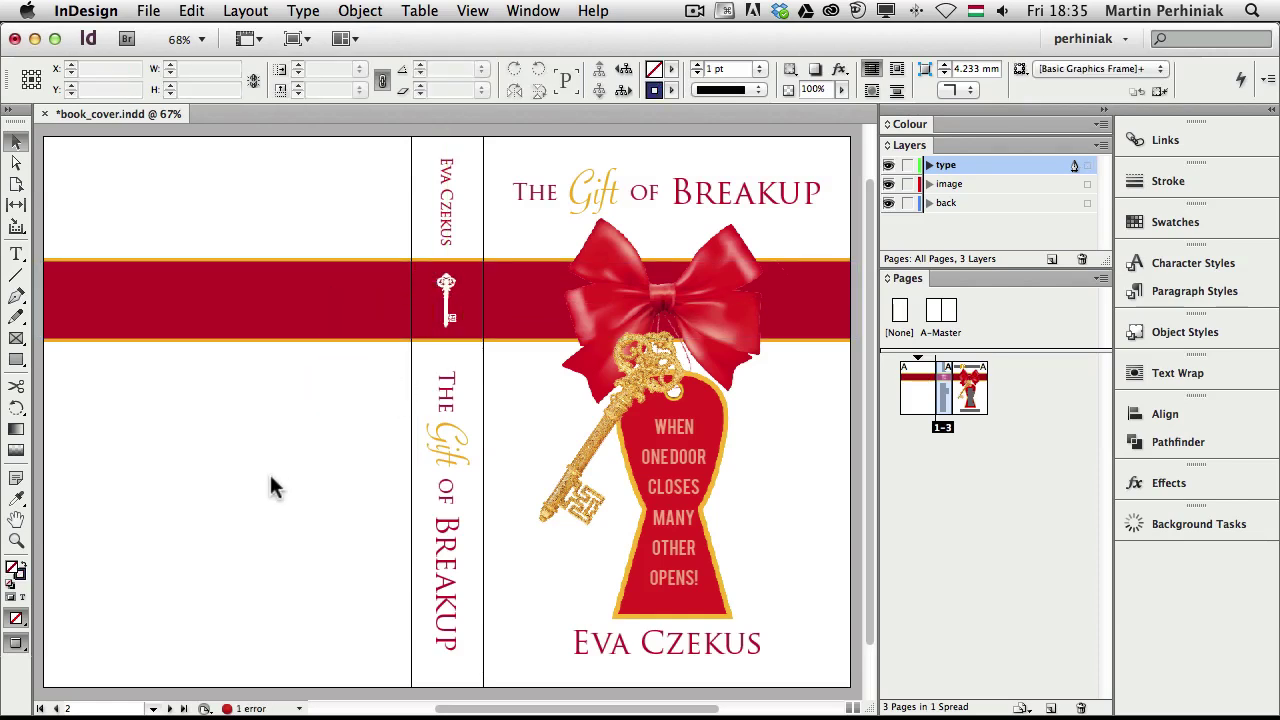
{"action": "key", "text": "super+space"}
{"action": "left_click_drag", "start_coordinate": [351, 223], "coordinate": [522, 425]}
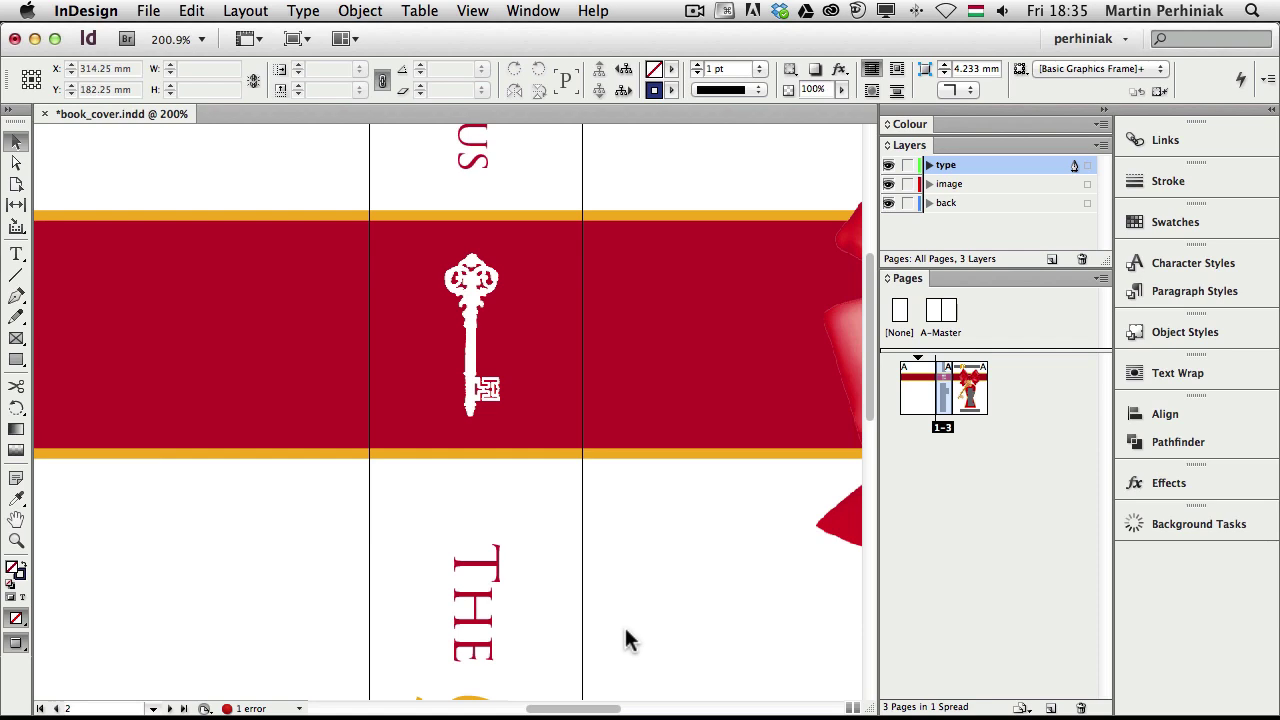
{"action": "key", "text": "alt+super+0"}
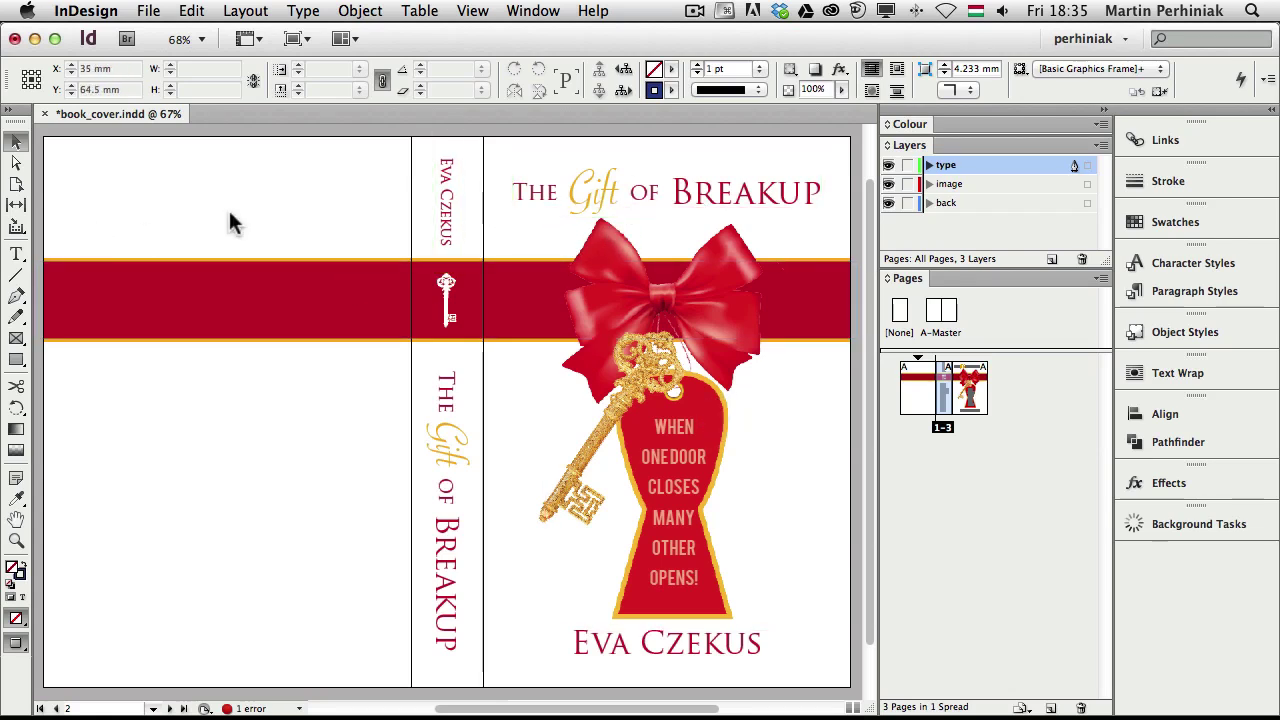
Step: Duplicate the front cover title onto the back cover's ribbon and colour all its text with the C=0 M=34 Y=100 K=0 swatch
{"action": "left_click_drag", "start_coordinate": [697, 194], "coordinate": [271, 312]}
{"action": "double_click", "coordinate": [163, 310]}
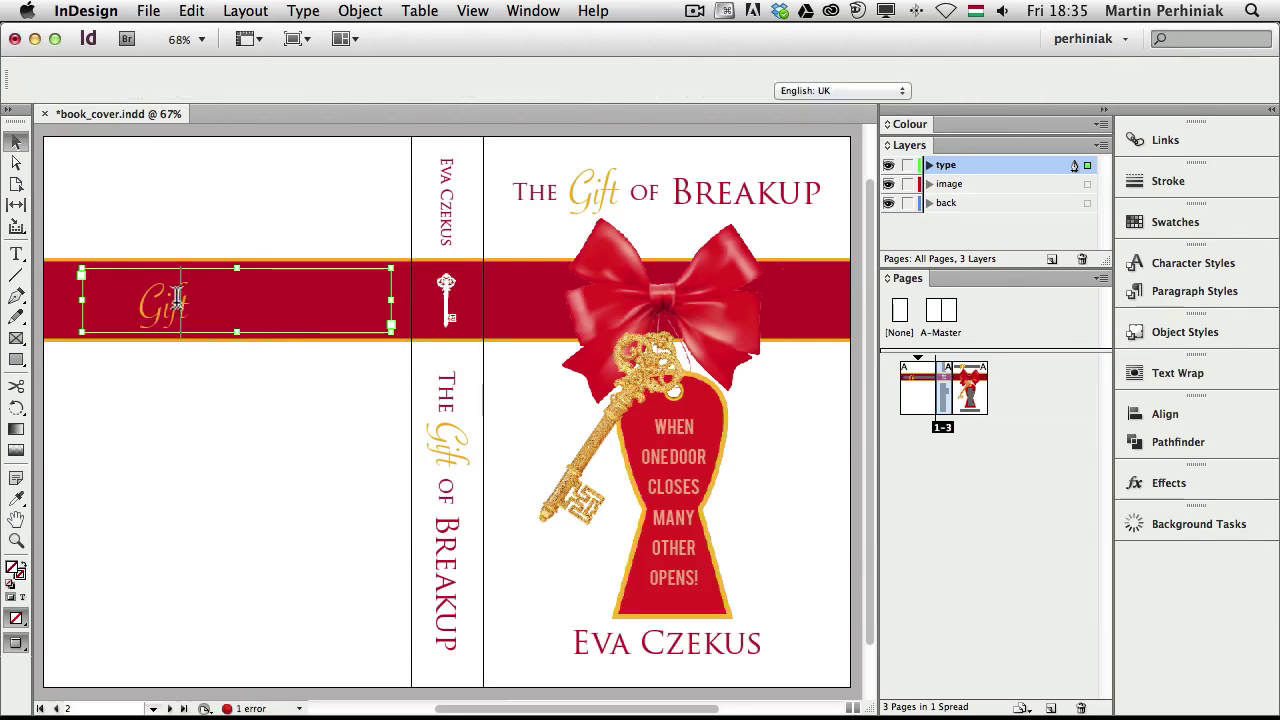
{"action": "key", "text": "super+a"}
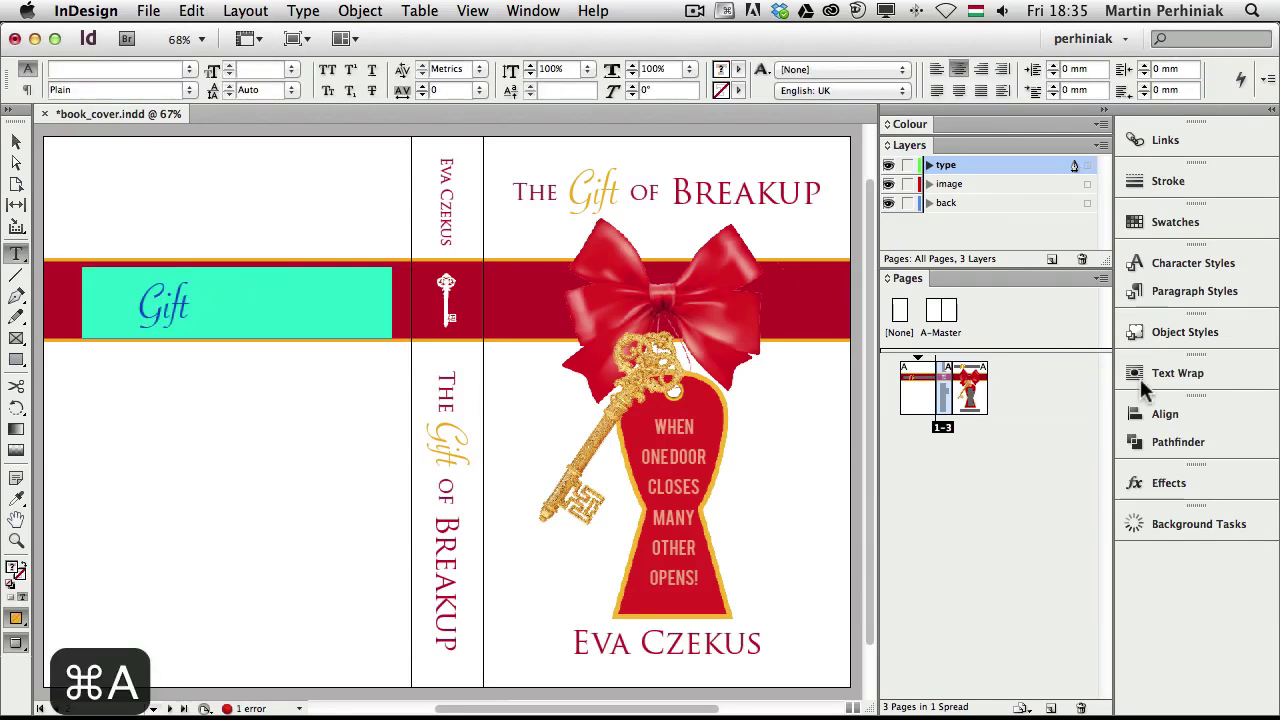
{"action": "left_click", "coordinate": [1177, 226]}
{"action": "left_click", "coordinate": [949, 358]}
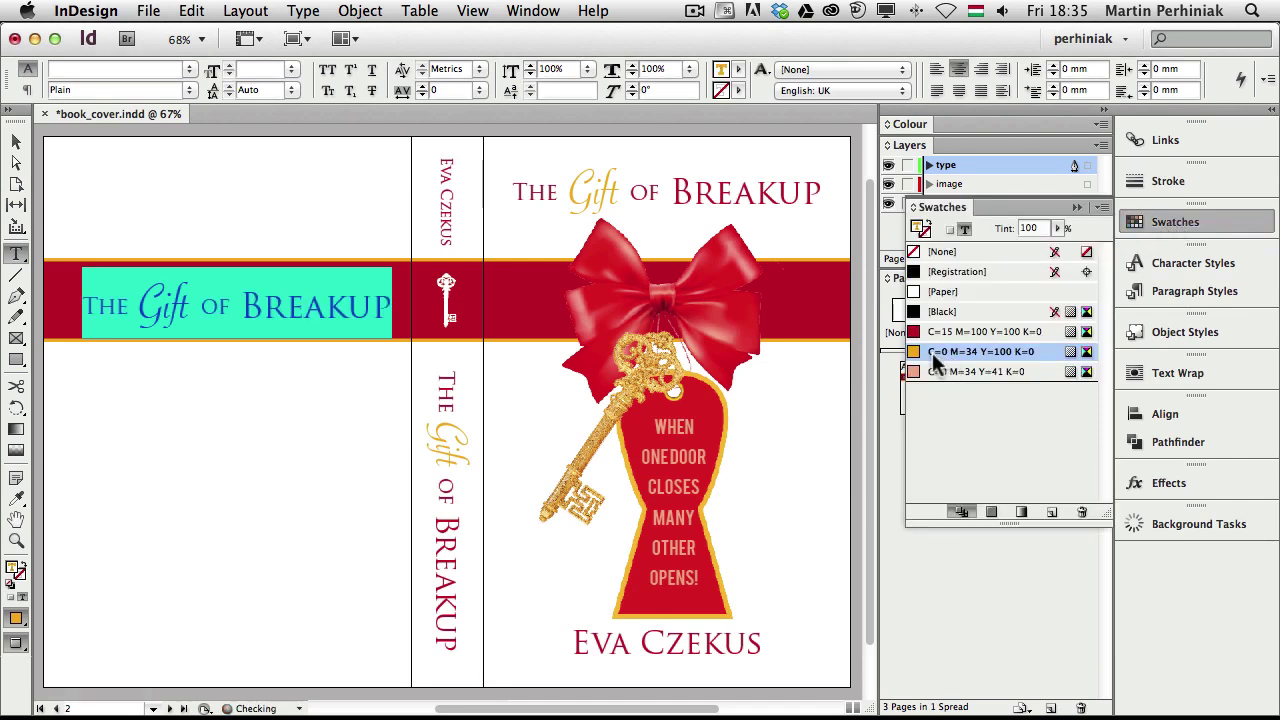
Step: Scale the gold title on the back cover down to about 192.5 × 39.8 mm and nudge it into place within the ribbon
{"action": "left_click", "coordinate": [264, 310]}
{"action": "left_click", "coordinate": [1183, 224]}
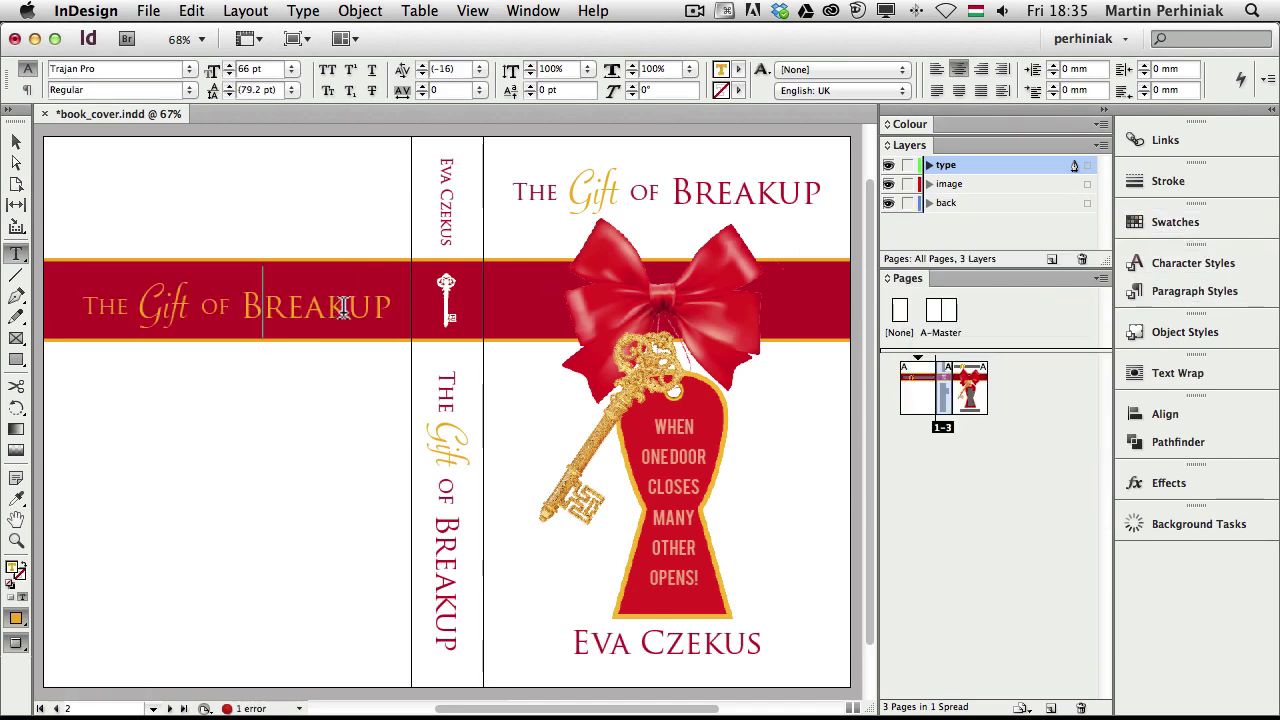
{"action": "key", "text": "Escape"}
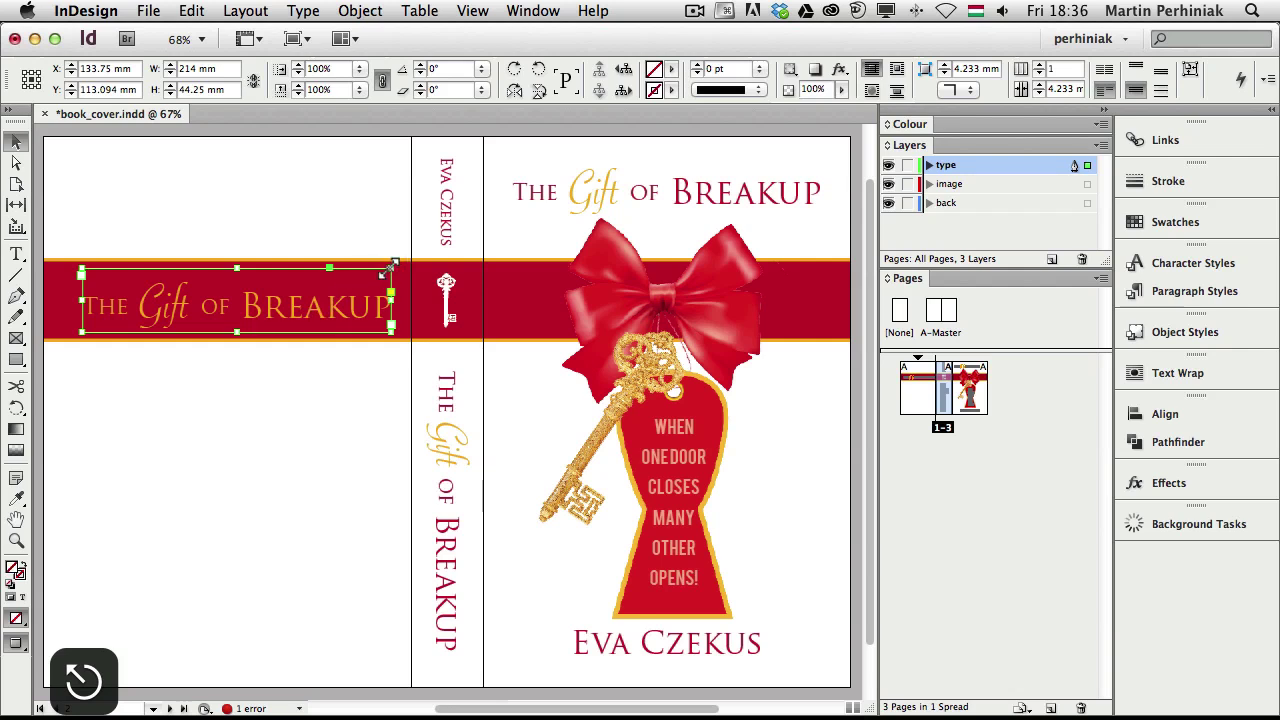
{"action": "left_click_drag", "start_coordinate": [391, 264], "coordinate": [376, 268]}
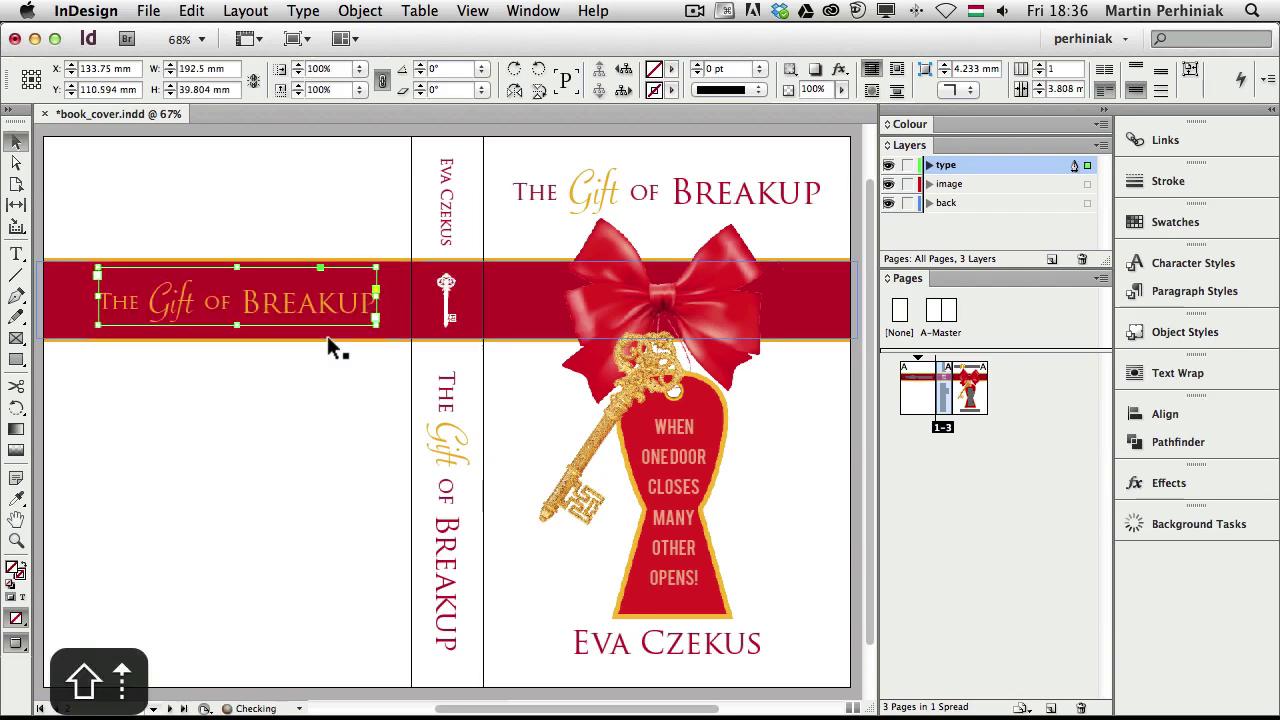
{"action": "key", "text": "shift+Left"}
{"action": "key", "text": "shift+Left"}
{"action": "left_click", "coordinate": [332, 443]}
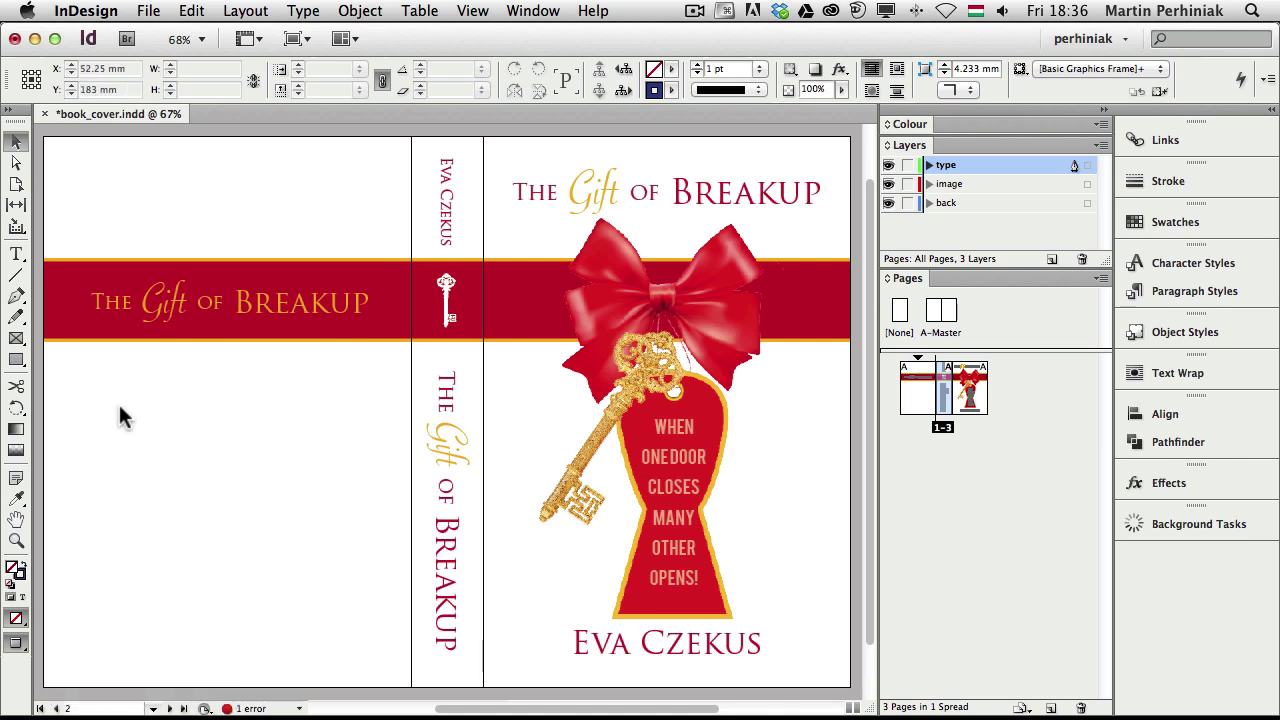
Step: Show the guides, draw a 214 × 206.5 mm text frame within the back cover margins below the ribbon, and fill it with placeholder text
{"action": "key", "text": "w"}
{"action": "key", "text": "t"}
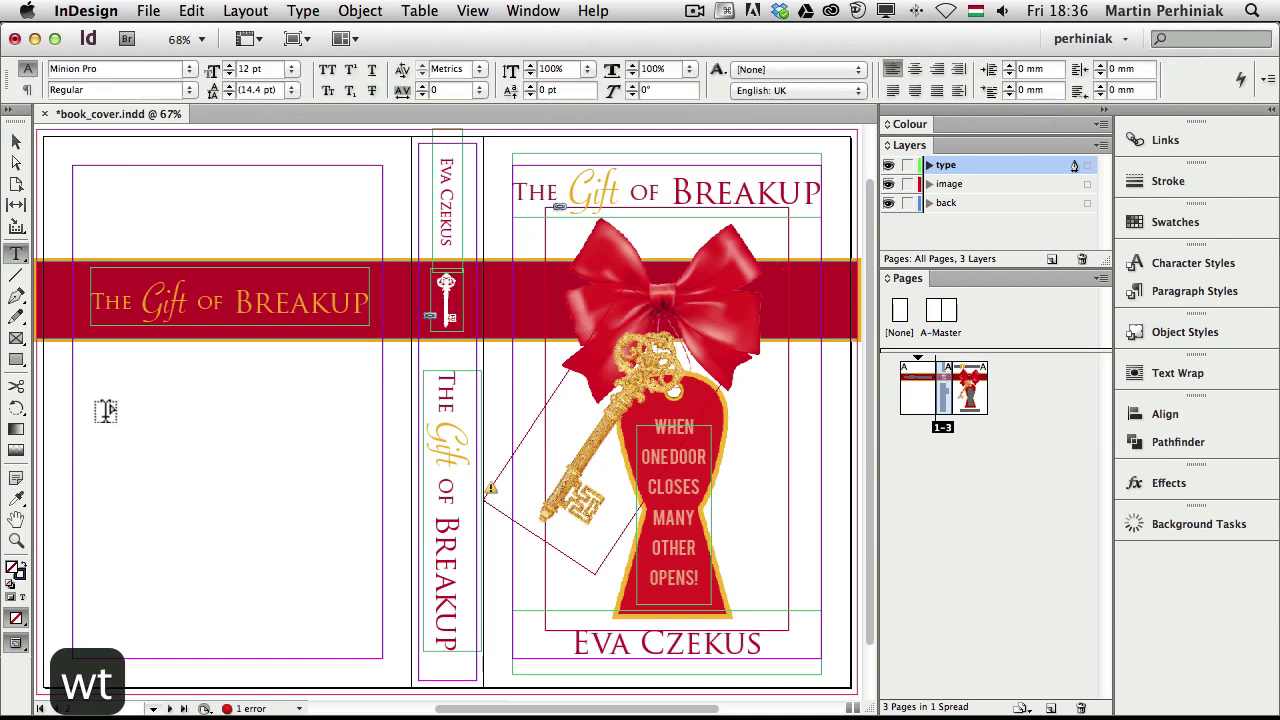
{"action": "left_click_drag", "start_coordinate": [72, 358], "coordinate": [394, 660]}
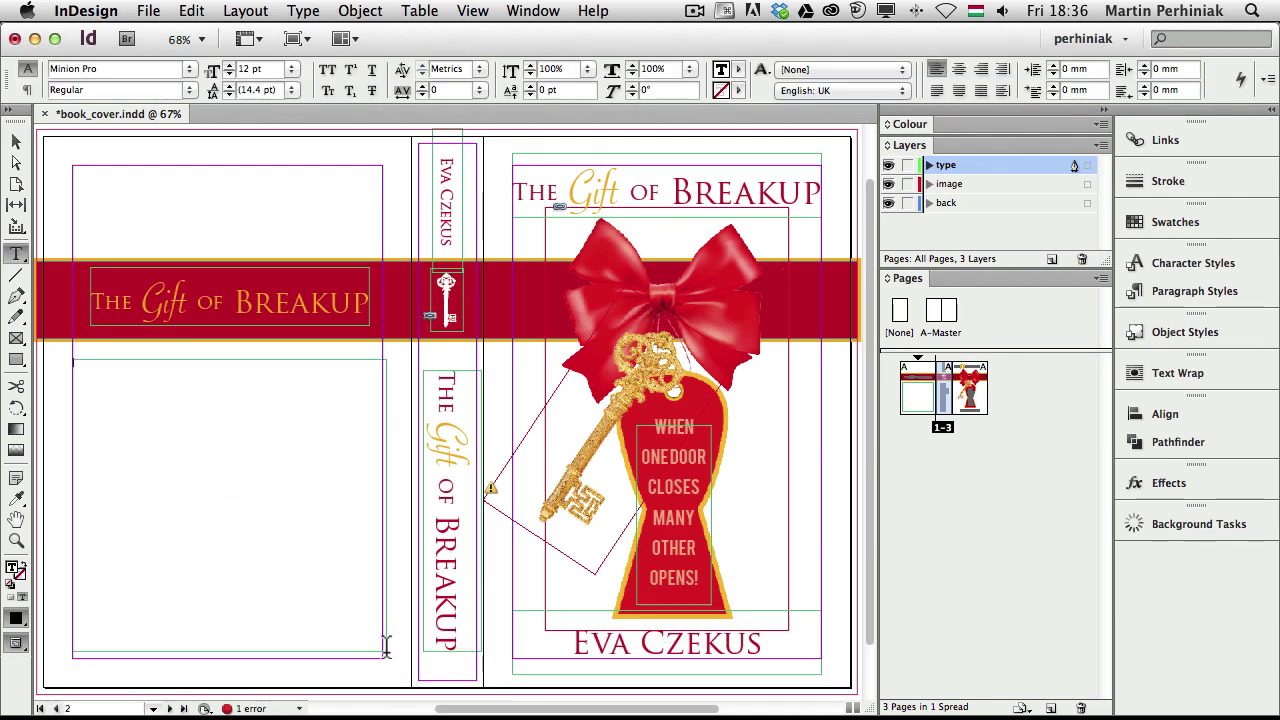
{"action": "key", "text": "Escape"}
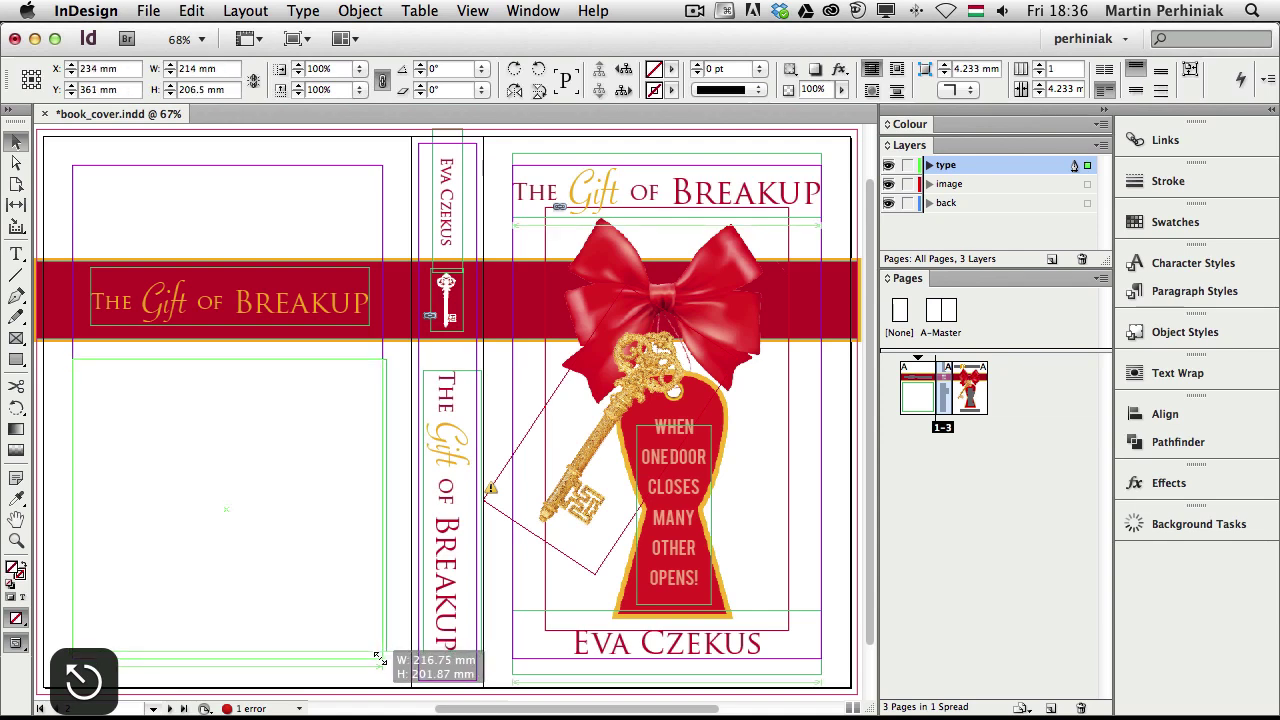
{"action": "double_click", "coordinate": [105, 368]}
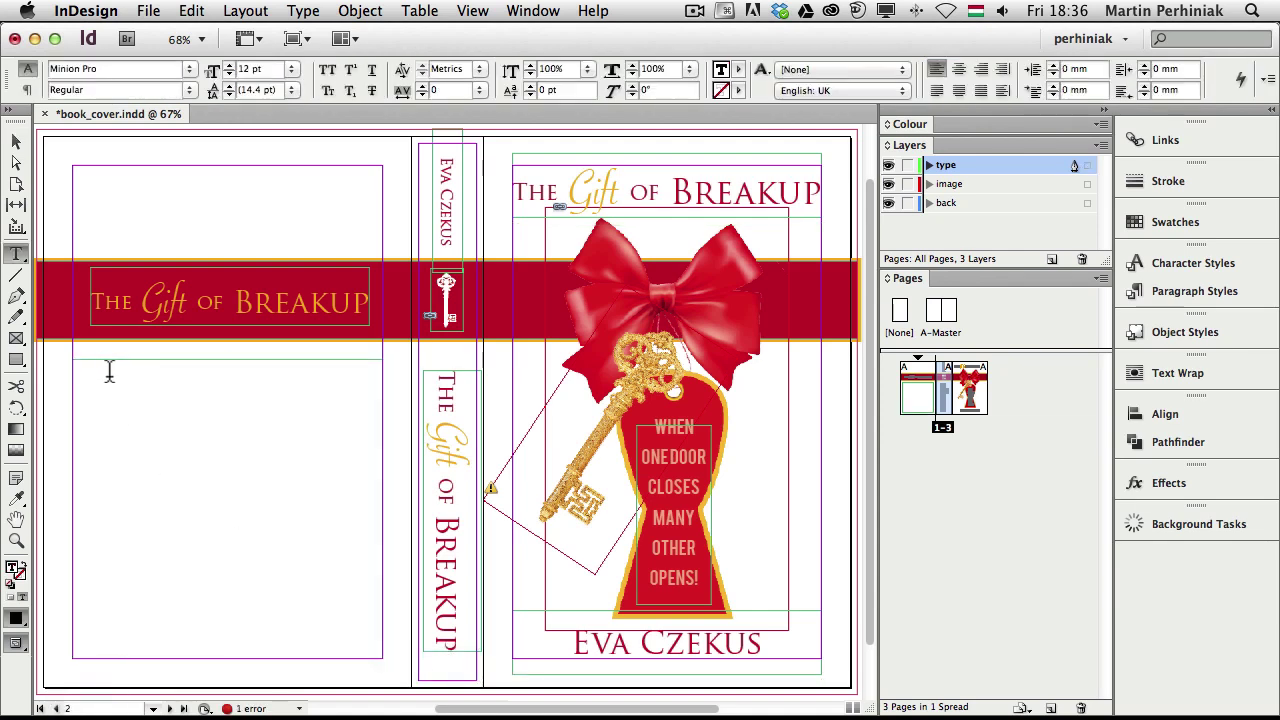
{"action": "left_click", "coordinate": [300, 12]}
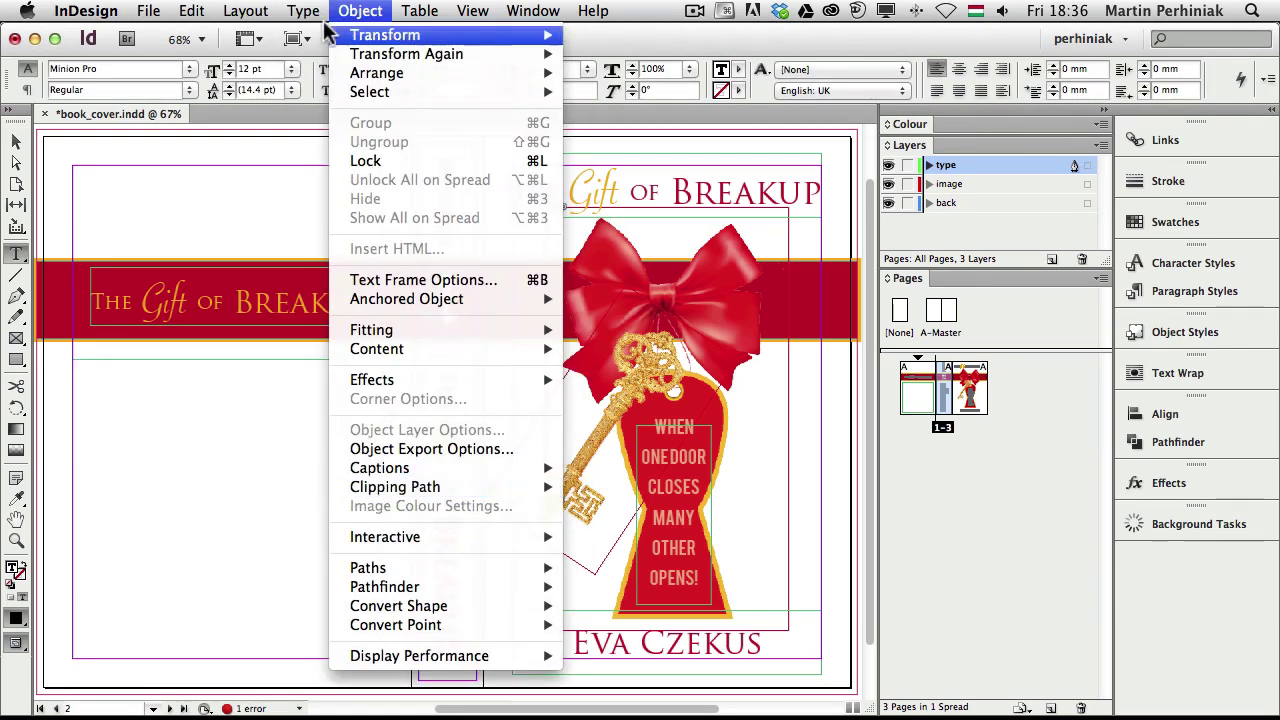
{"action": "left_click", "coordinate": [358, 580]}
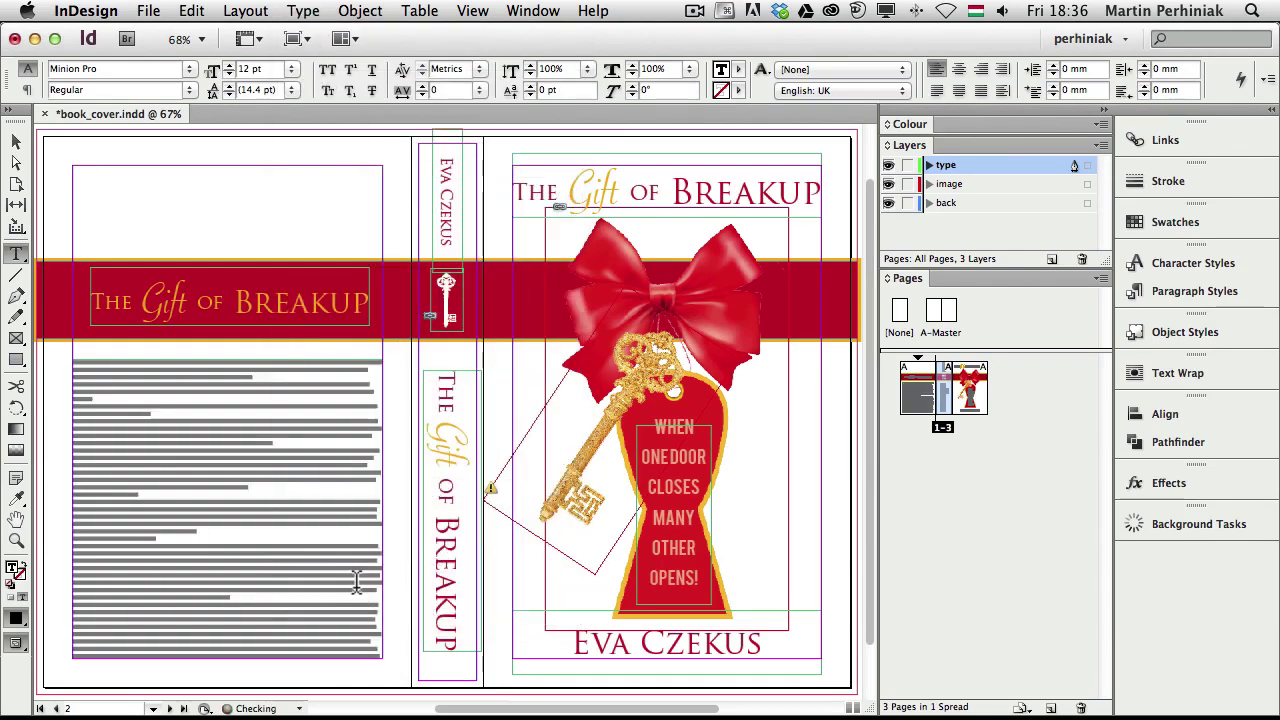
{"action": "key", "text": "Escape"}
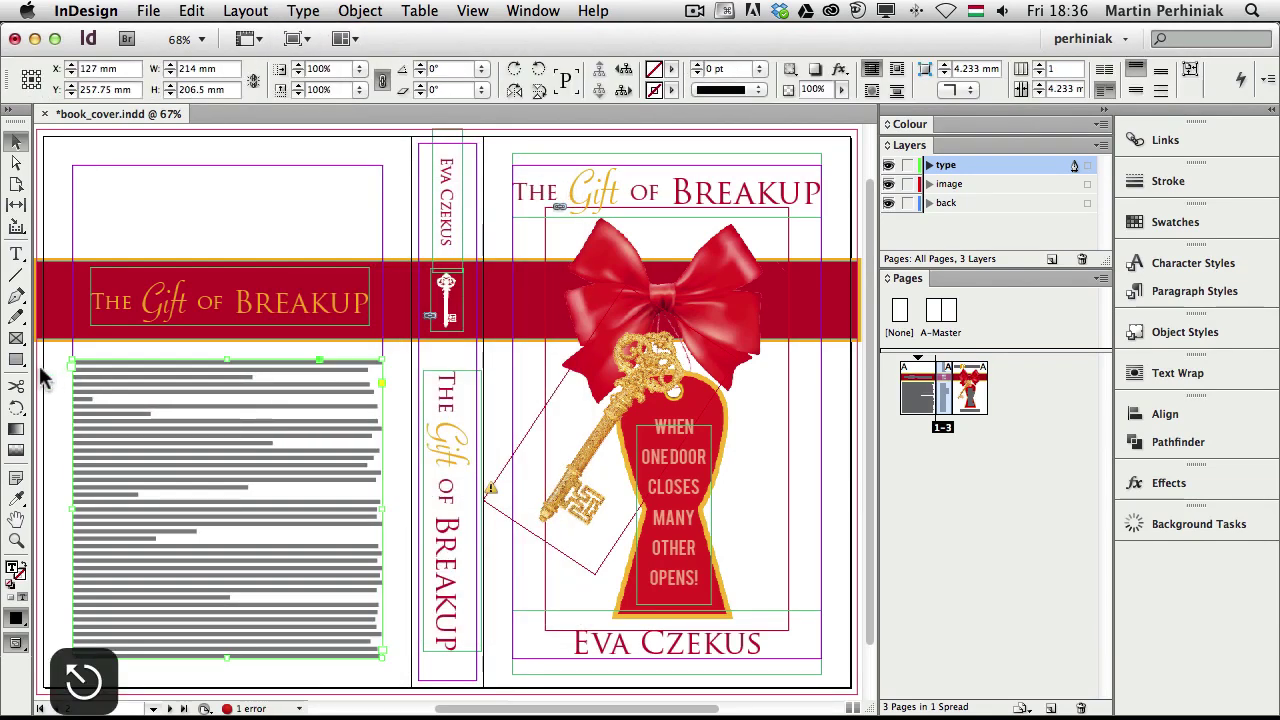
Step: Examine the ribbon's bleed edge and the back cover's placeholder text up close, and return to the full spread view
{"action": "scroll", "coordinate": [55, 405], "scroll_direction": "left", "scroll_amount": 3}
{"action": "key", "text": "super+space"}
{"action": "left_click_drag", "start_coordinate": [103, 291], "coordinate": [71, 329]}
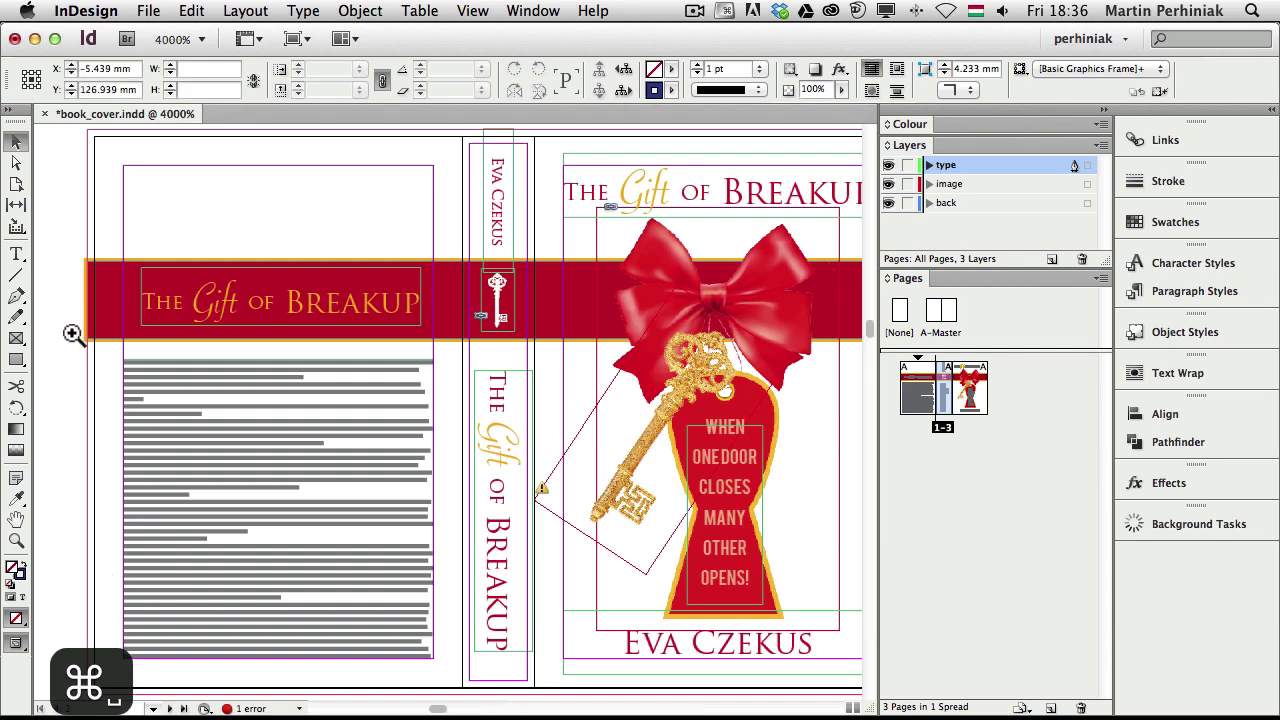
{"action": "key", "text": "super+minus"}
{"action": "key", "text": "super+minus"}
{"action": "key", "text": "super+minus"}
{"action": "key", "text": "super+minus"}
{"action": "key", "text": "super+minus"}
{"action": "key", "text": "super+minus"}
{"action": "key", "text": "super+minus"}
{"action": "key", "text": "super+minus"}
{"action": "key", "text": "super+minus"}
{"action": "key", "text": "super+minus"}
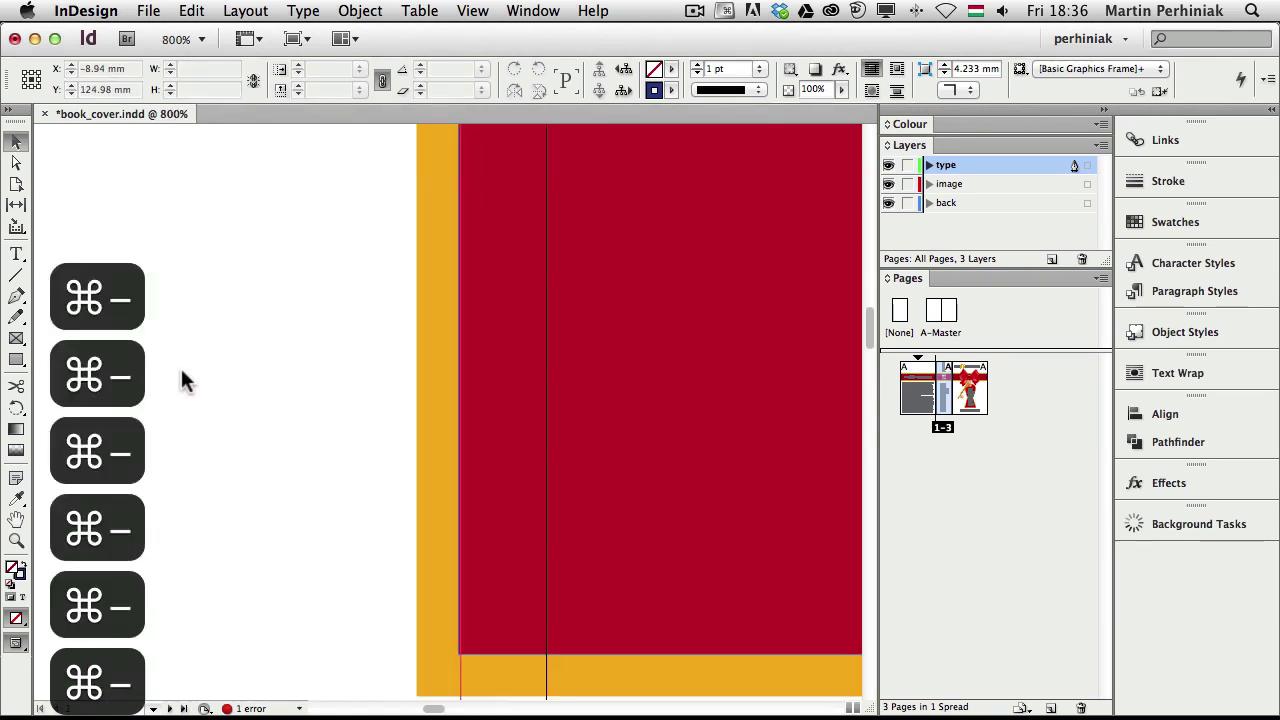
{"action": "scroll", "coordinate": [251, 586], "scroll_direction": "down", "scroll_amount": 7}
{"action": "scroll", "coordinate": [251, 586], "scroll_direction": "right", "scroll_amount": 6}
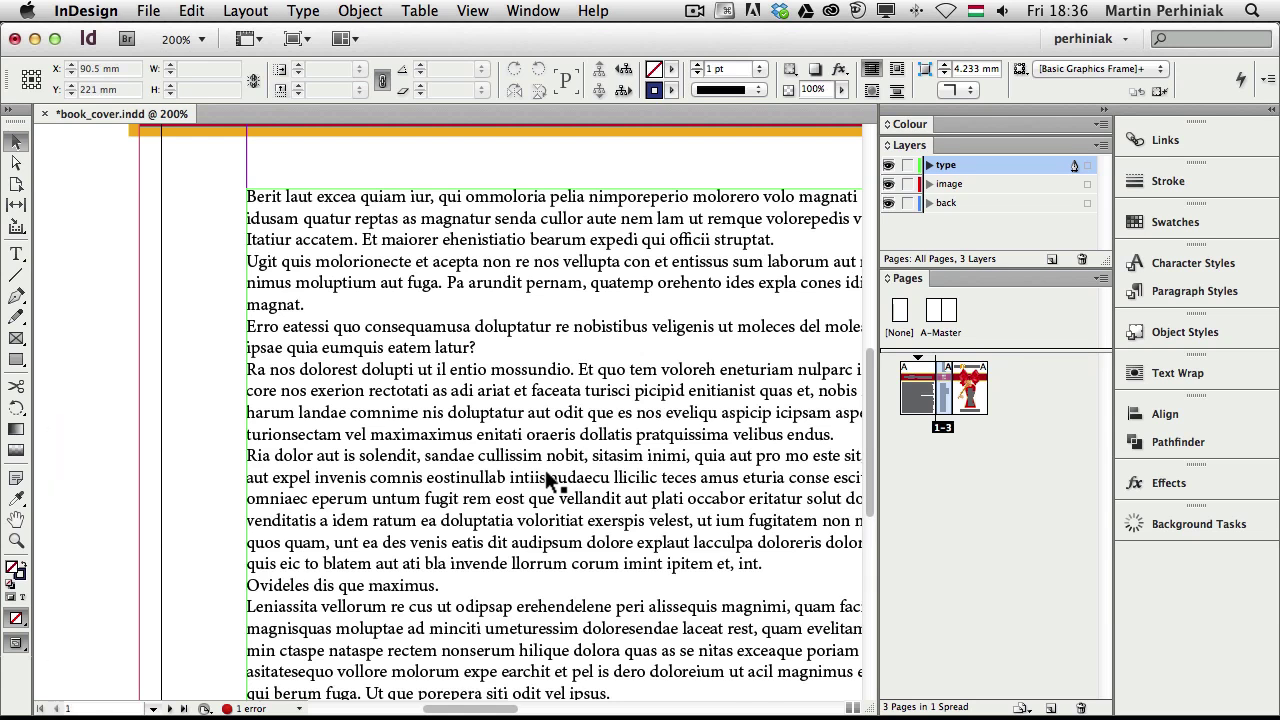
{"action": "key", "text": "super+0"}
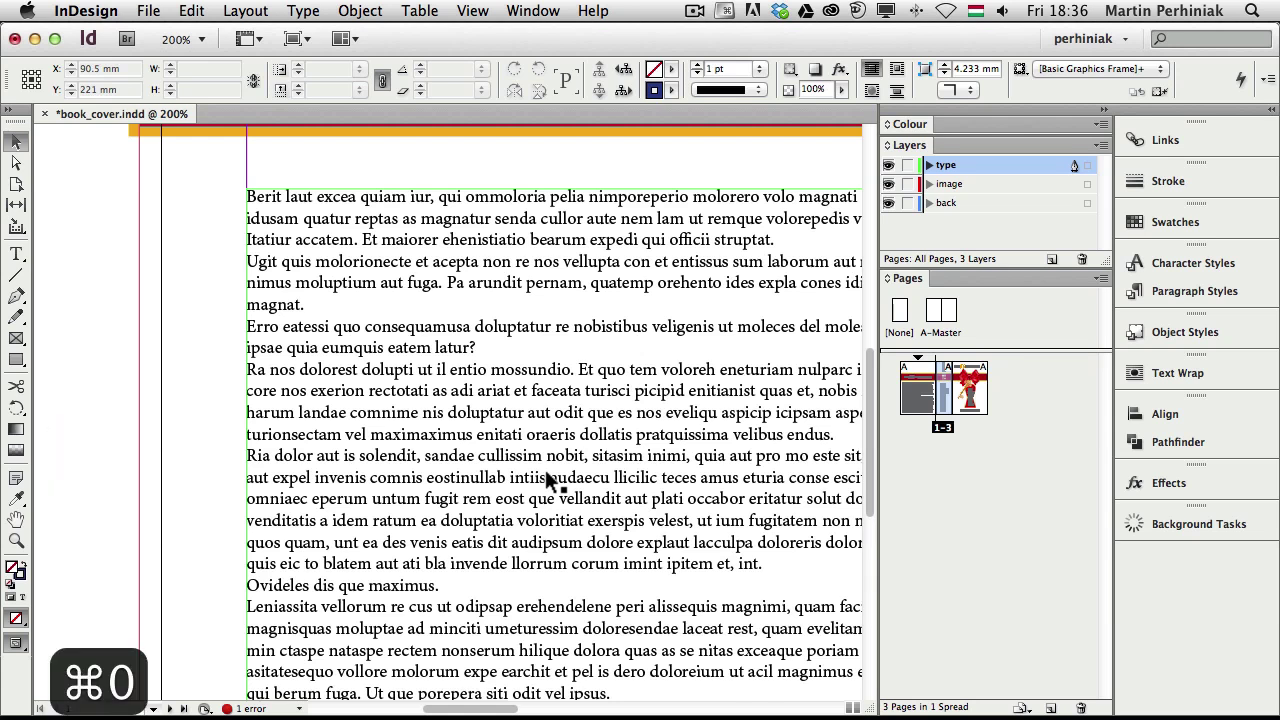
{"action": "key", "text": "super+0"}
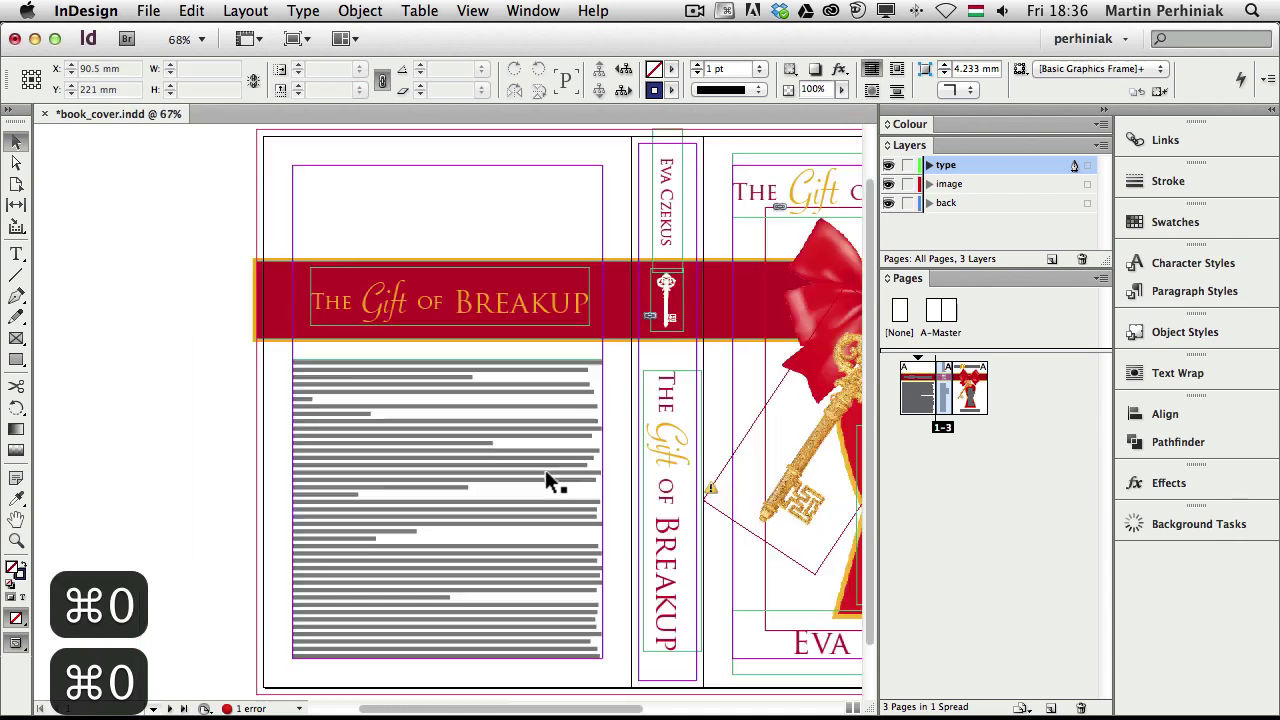
Step: Nudge the back cover's placeholder text frame up 5 mm, closer to the ribbon
{"action": "left_click", "coordinate": [390, 447]}
{"action": "key", "text": "shift+Up"}
{"action": "key", "text": "shift+Up"}
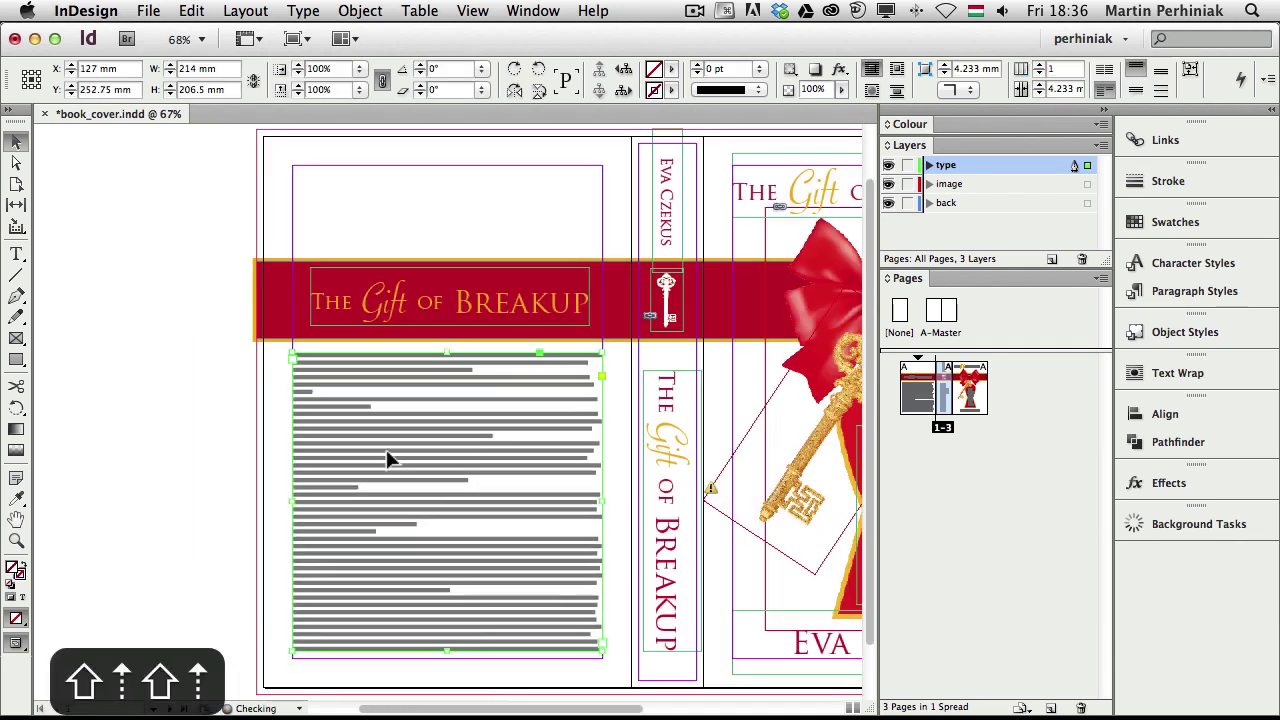
{"action": "left_click", "coordinate": [146, 252]}
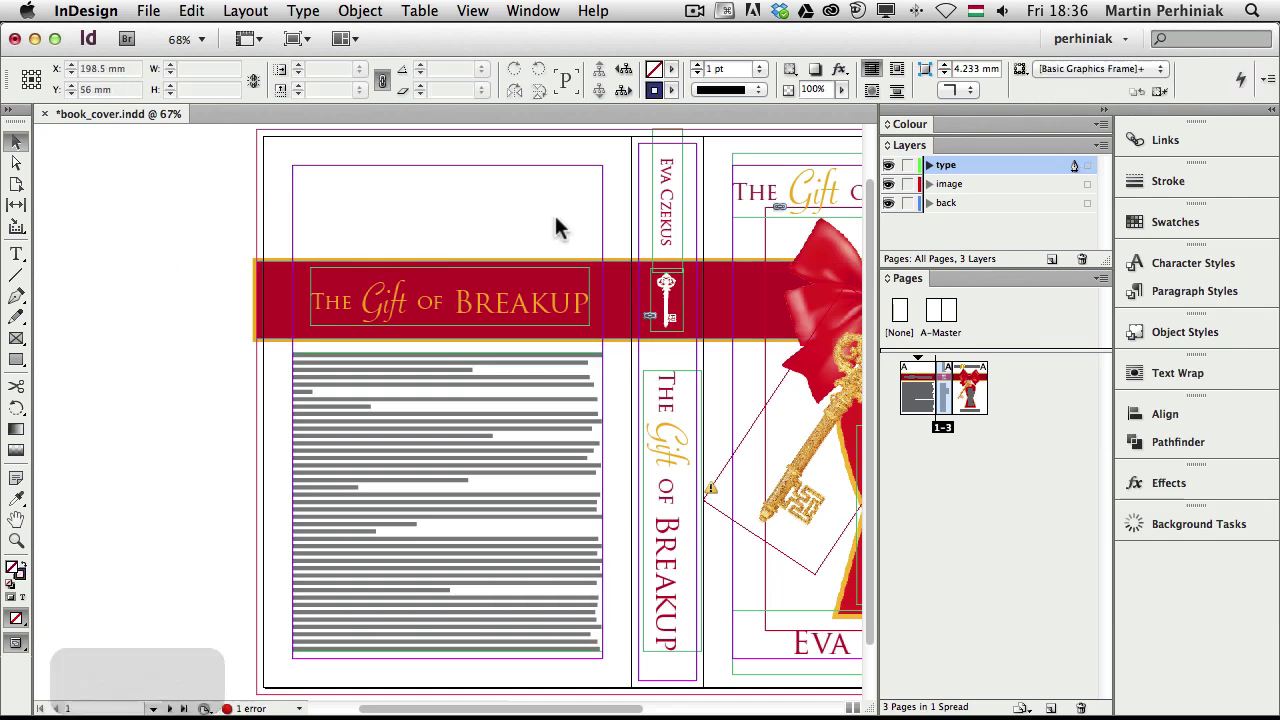
Step: Review the whole cover spread in full-screen presentation mode and return to the layout
{"action": "left_click_drag", "start_coordinate": [557, 226], "coordinate": [427, 200]}
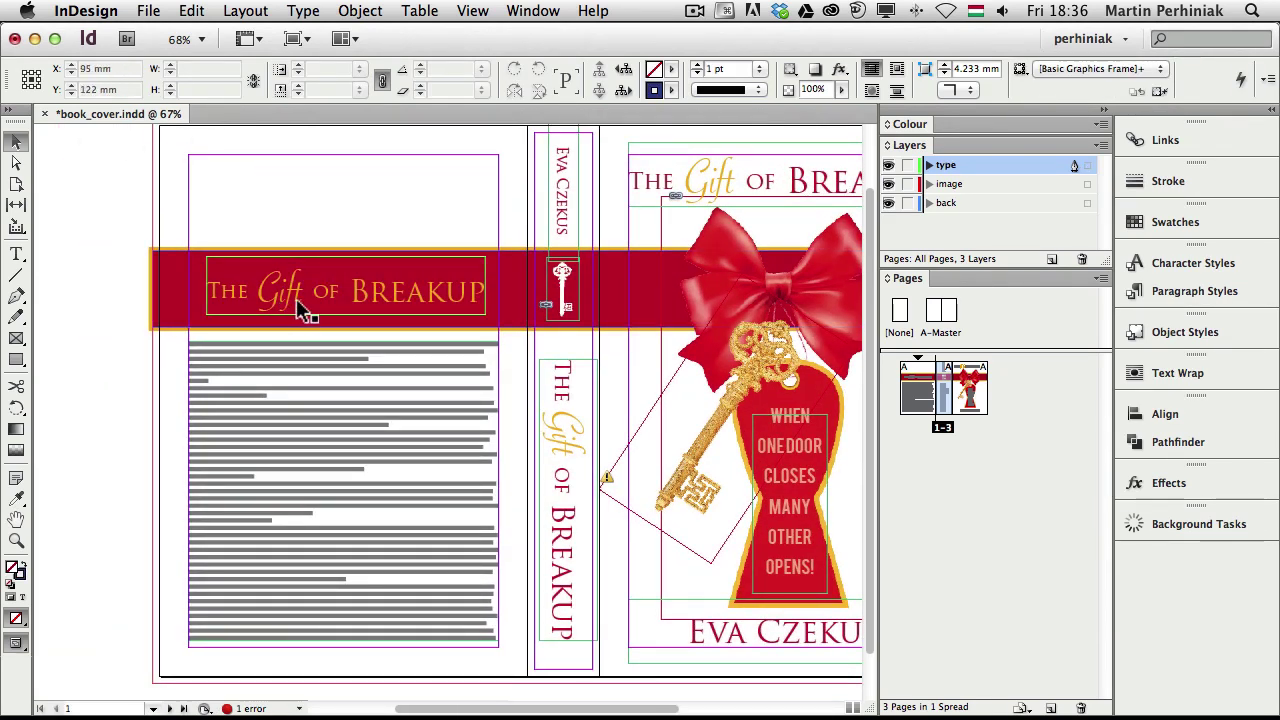
{"action": "key", "text": "super+minus"}
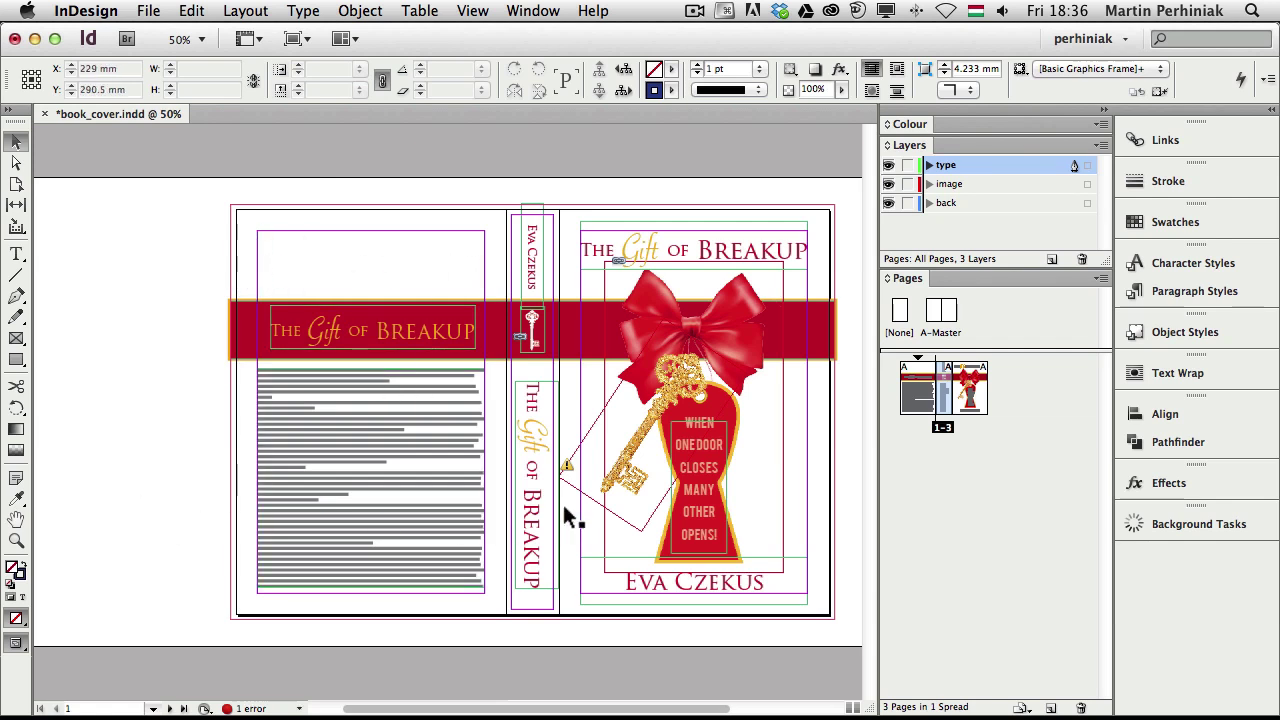
{"action": "scroll", "coordinate": [549, 509], "scroll_direction": "right", "scroll_amount": 3}
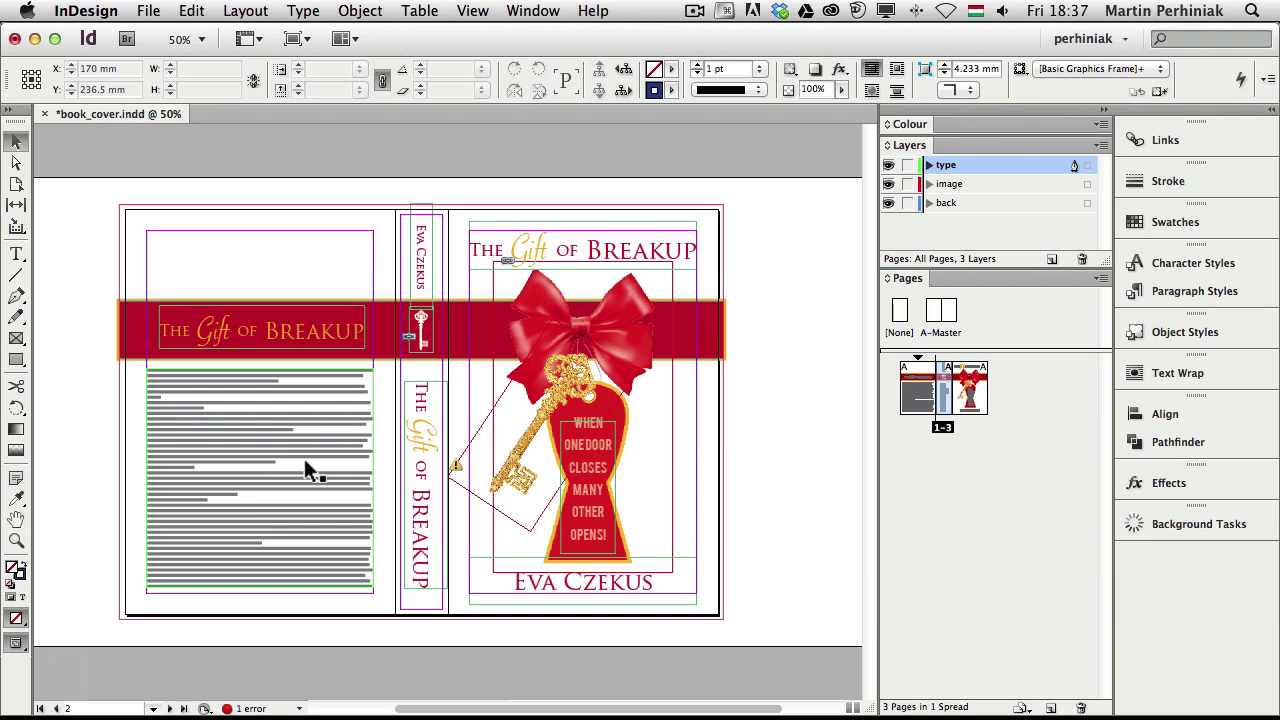
{"action": "key", "text": "shift+w"}
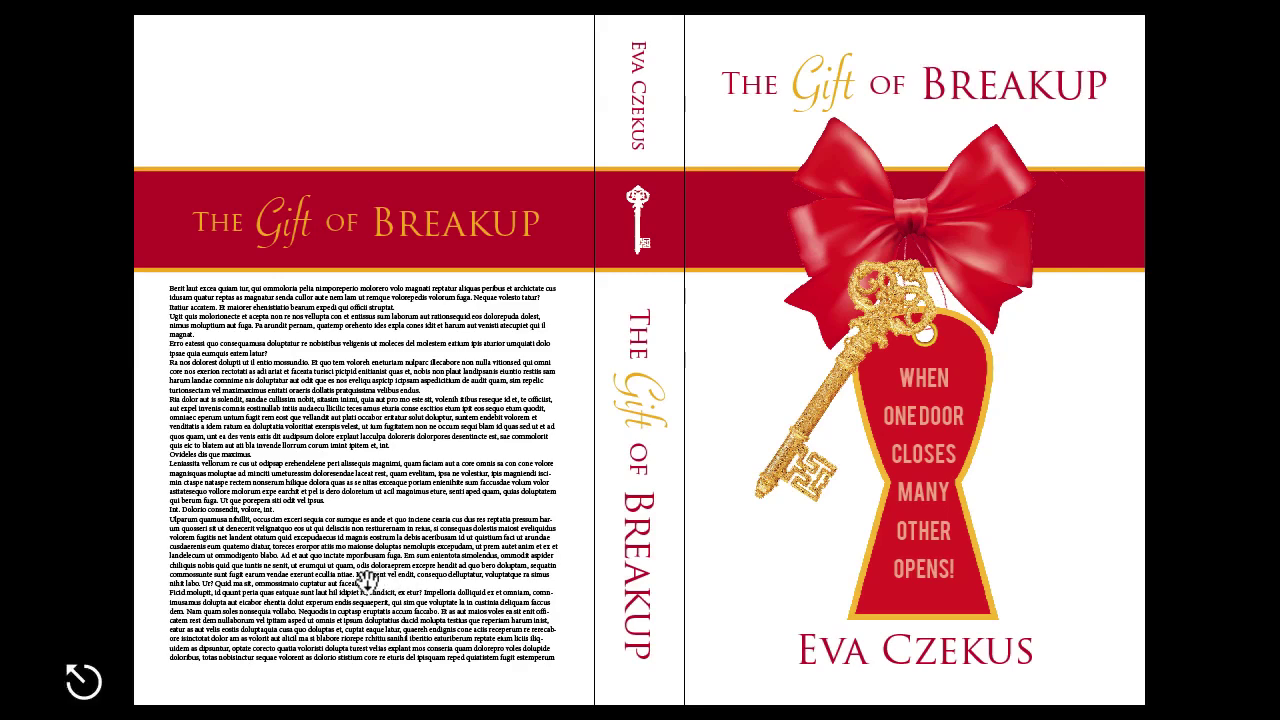
{"action": "key", "text": "Escape"}
Step: Delete the closing paragraphs of the back cover's placeholder text, keeping everything up to "Int. Dolorio consendit, volore, int."
{"action": "left_click", "coordinate": [270, 420]}
{"action": "key", "text": "super+a"}
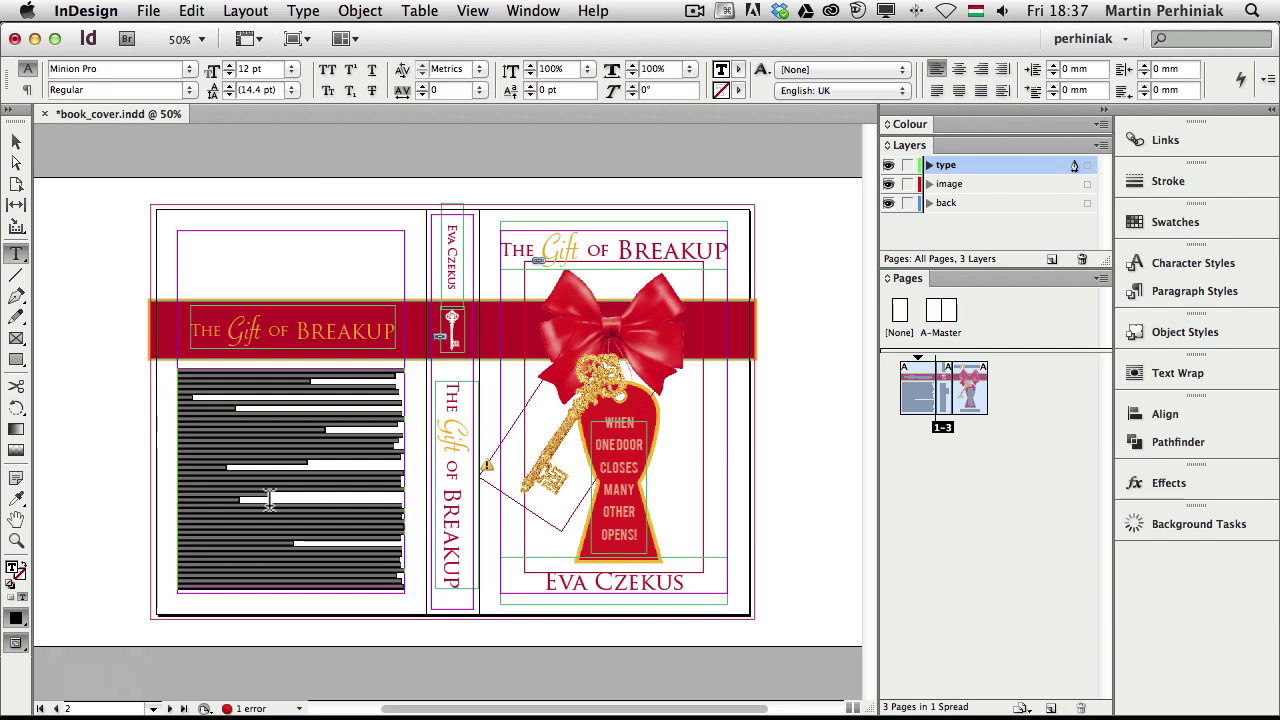
{"action": "left_click", "coordinate": [331, 548]}
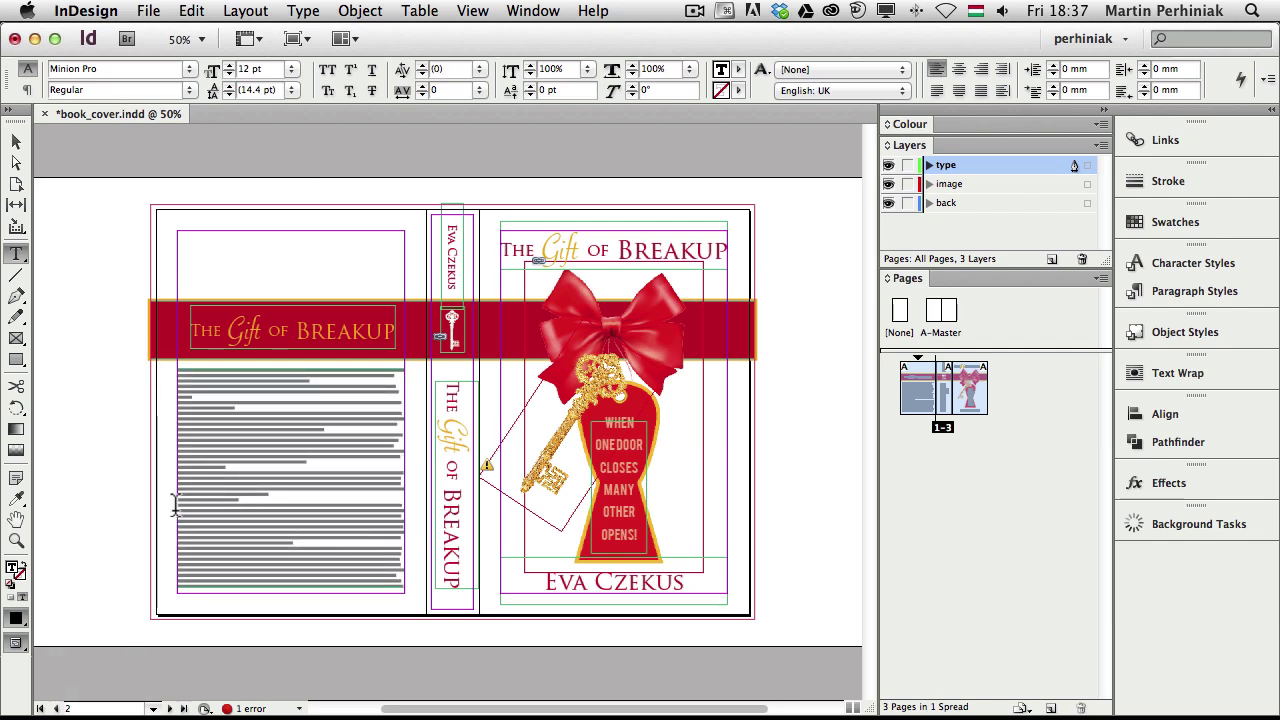
{"action": "left_click_drag", "start_coordinate": [174, 506], "coordinate": [385, 612]}
{"action": "key", "text": "BackSpace"}
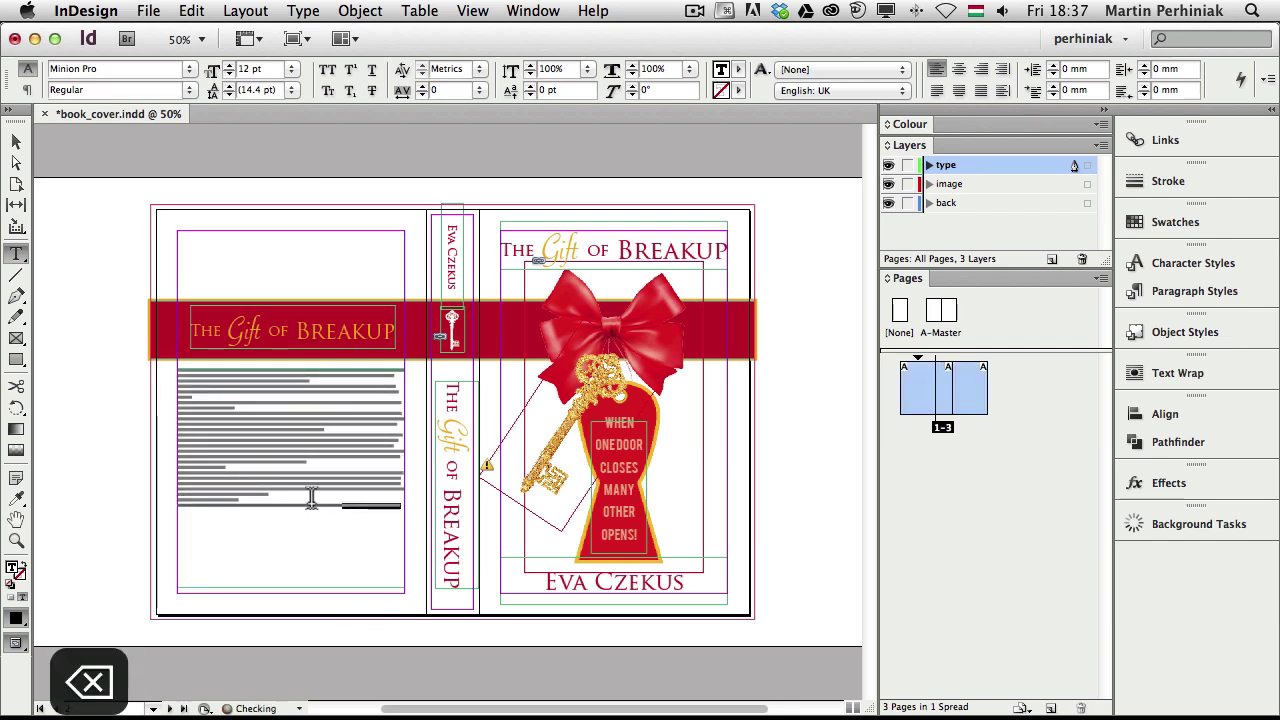
Step: Enlarge all the remaining back cover text to 16 pt and check the spread in presentation mode
{"action": "key", "text": "super+a"}
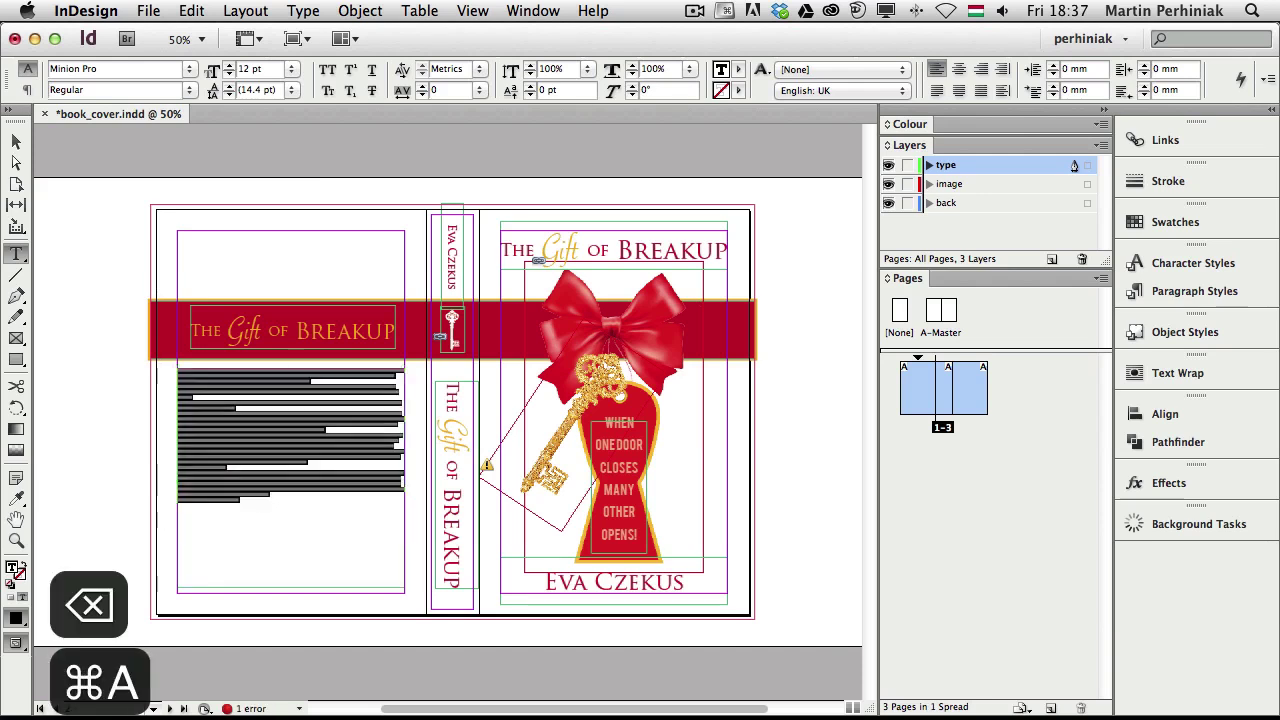
{"action": "key", "text": "shift+super+period"}
{"action": "key", "text": "shift+super+period"}
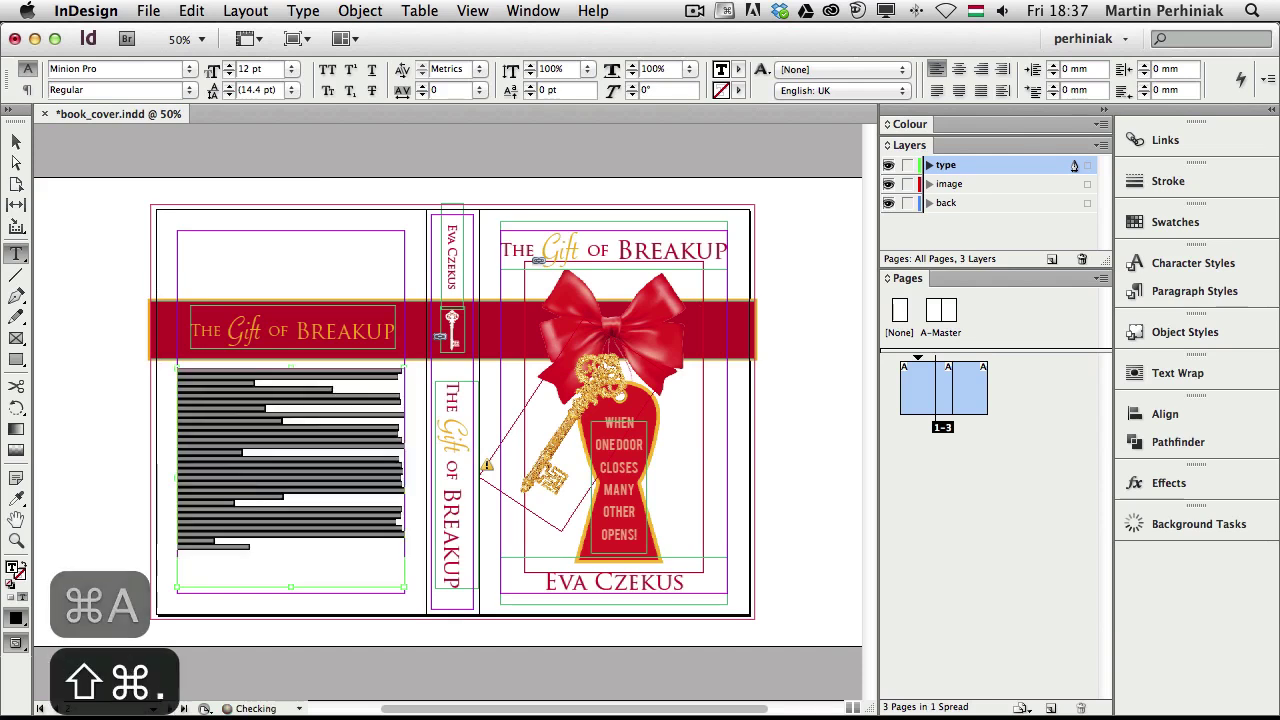
{"action": "left_click", "coordinate": [300, 505]}
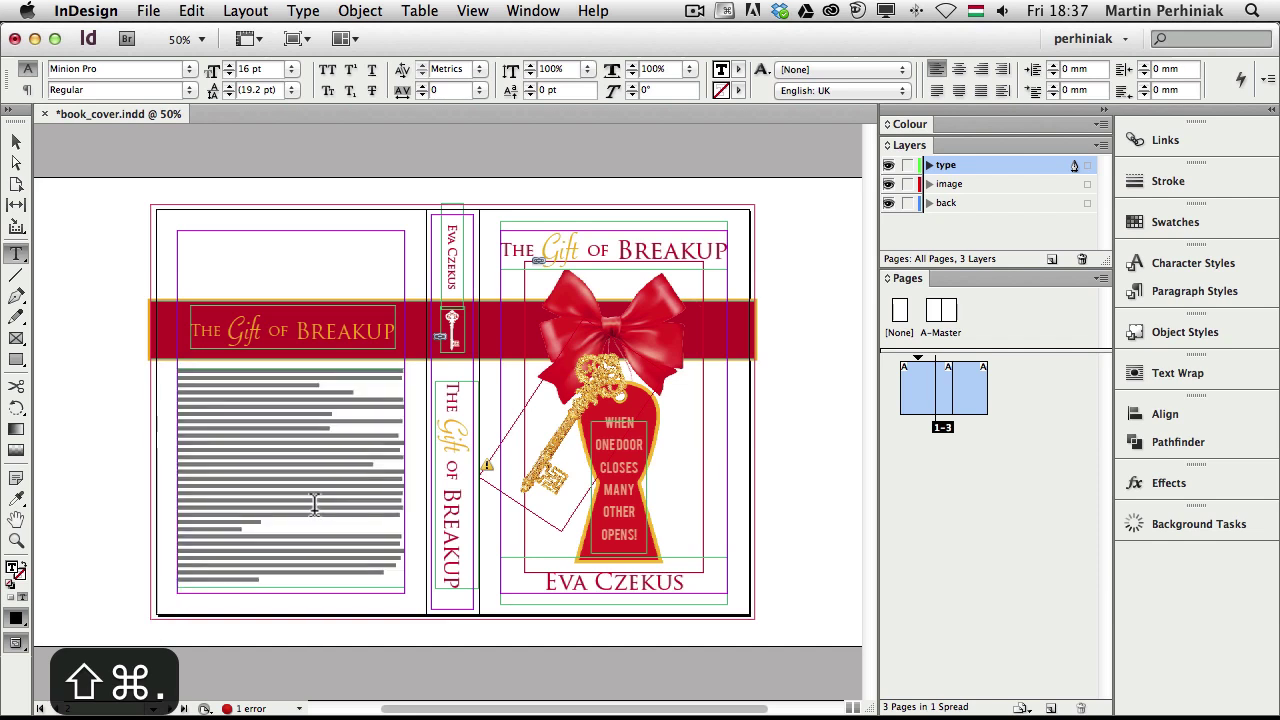
{"action": "key", "text": "Escape"}
{"action": "left_click", "coordinate": [80, 506]}
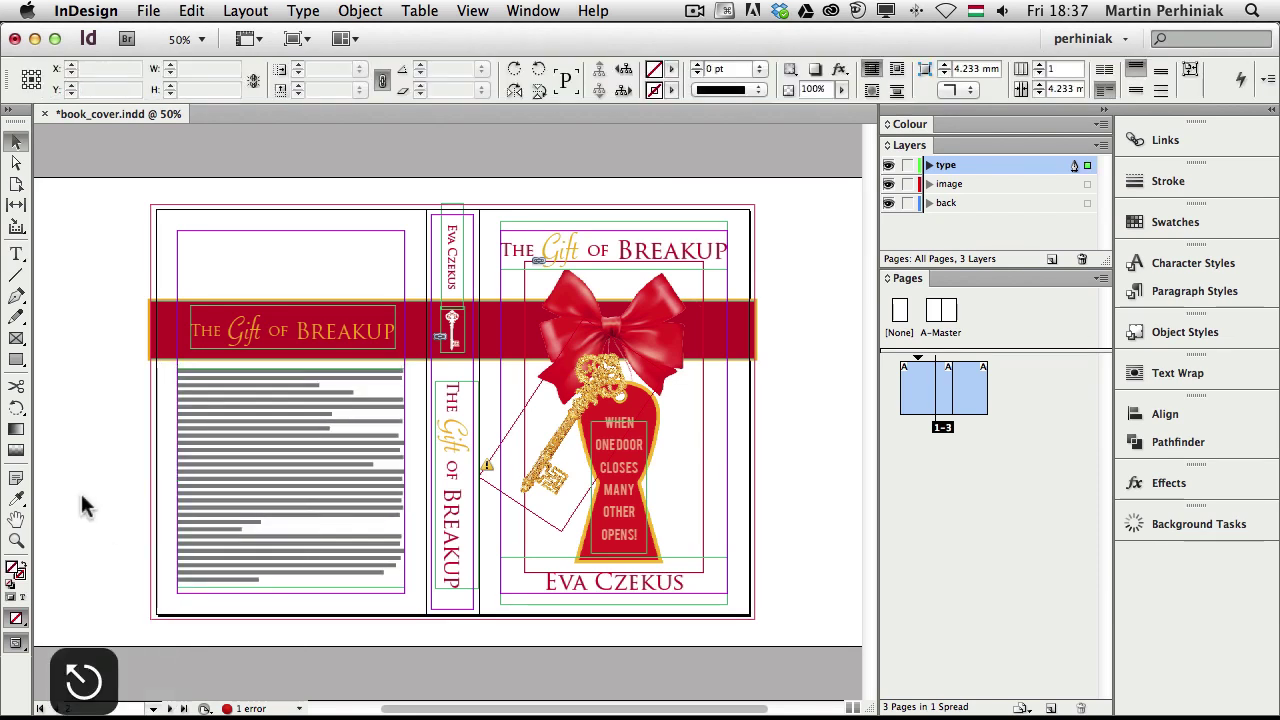
{"action": "key", "text": "shift+w"}
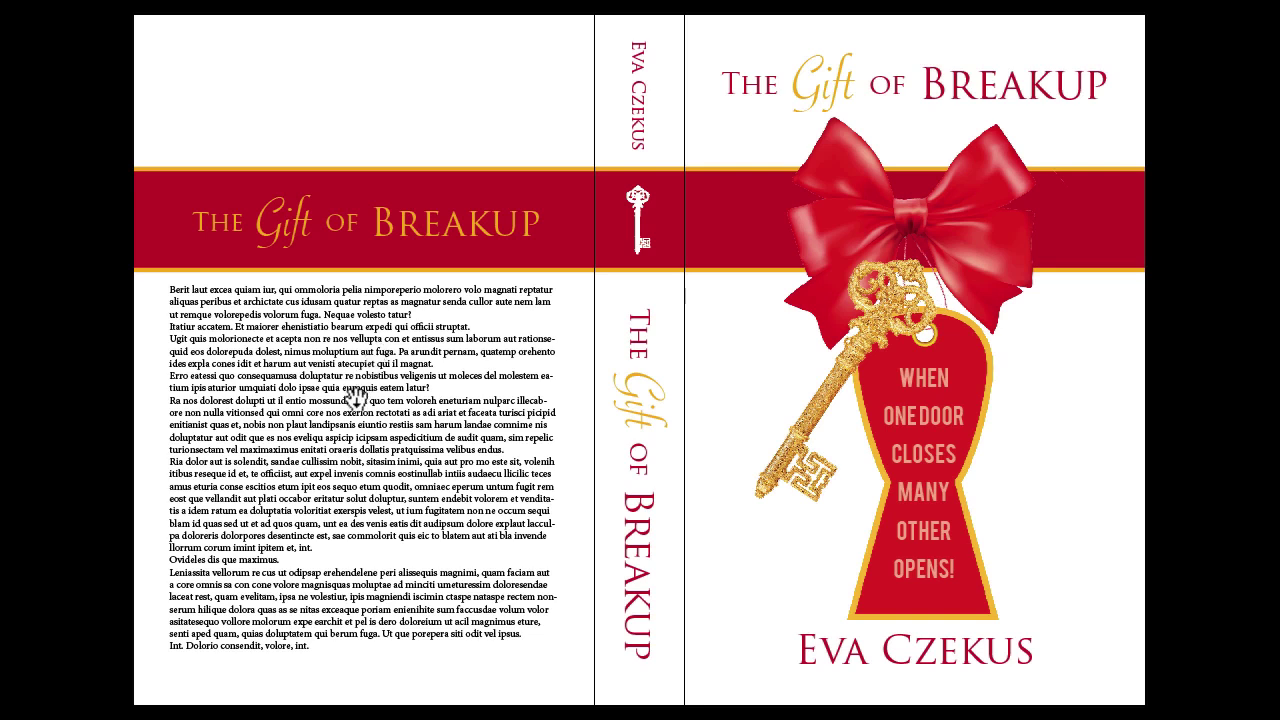
{"action": "key", "text": "Escape"}
Step: Turn off hyphenation for the back cover text frame and justify its paragraphs with the last line aligned left
{"action": "left_click", "coordinate": [288, 421]}
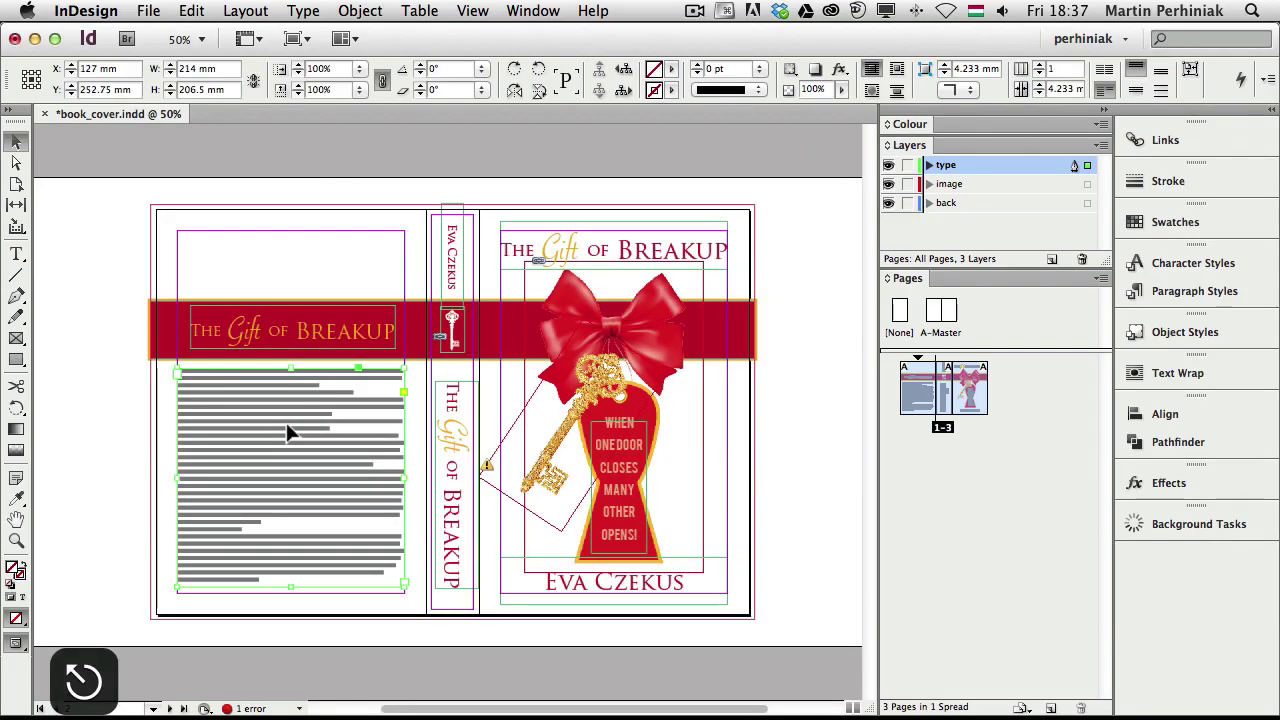
{"action": "key", "text": "super+space"}
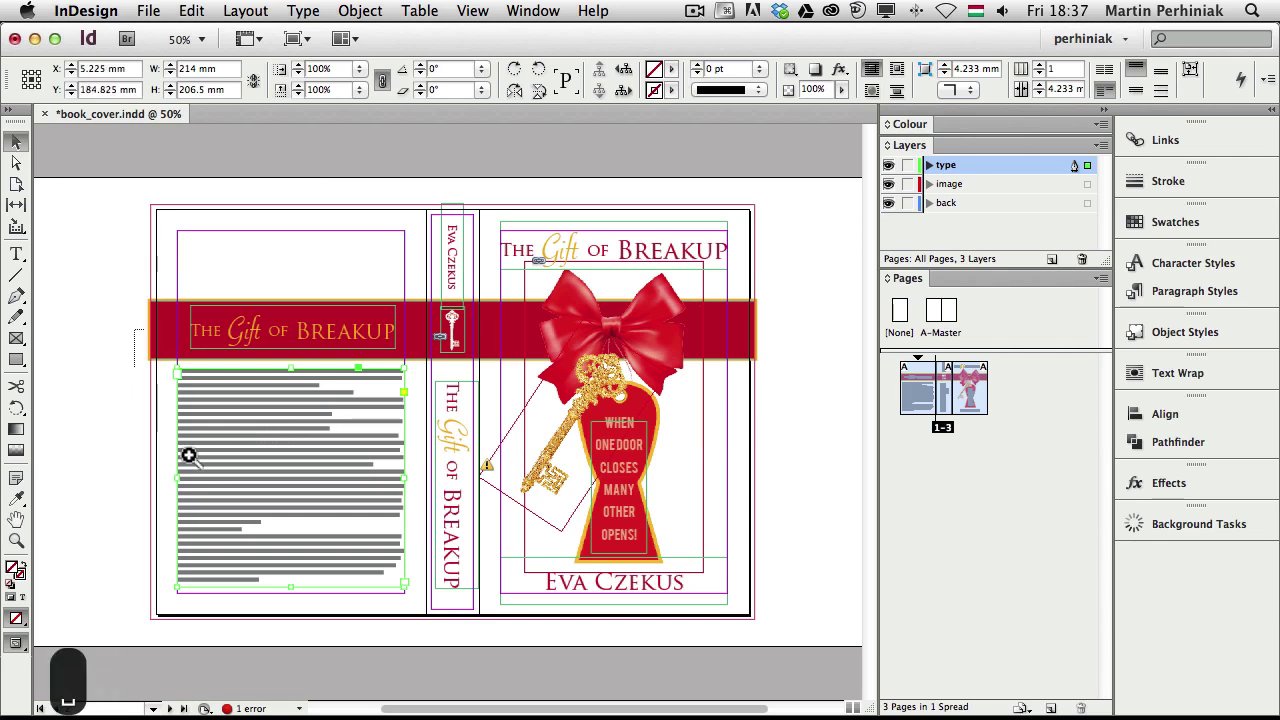
{"action": "left_click_drag", "start_coordinate": [134, 360], "coordinate": [414, 634]}
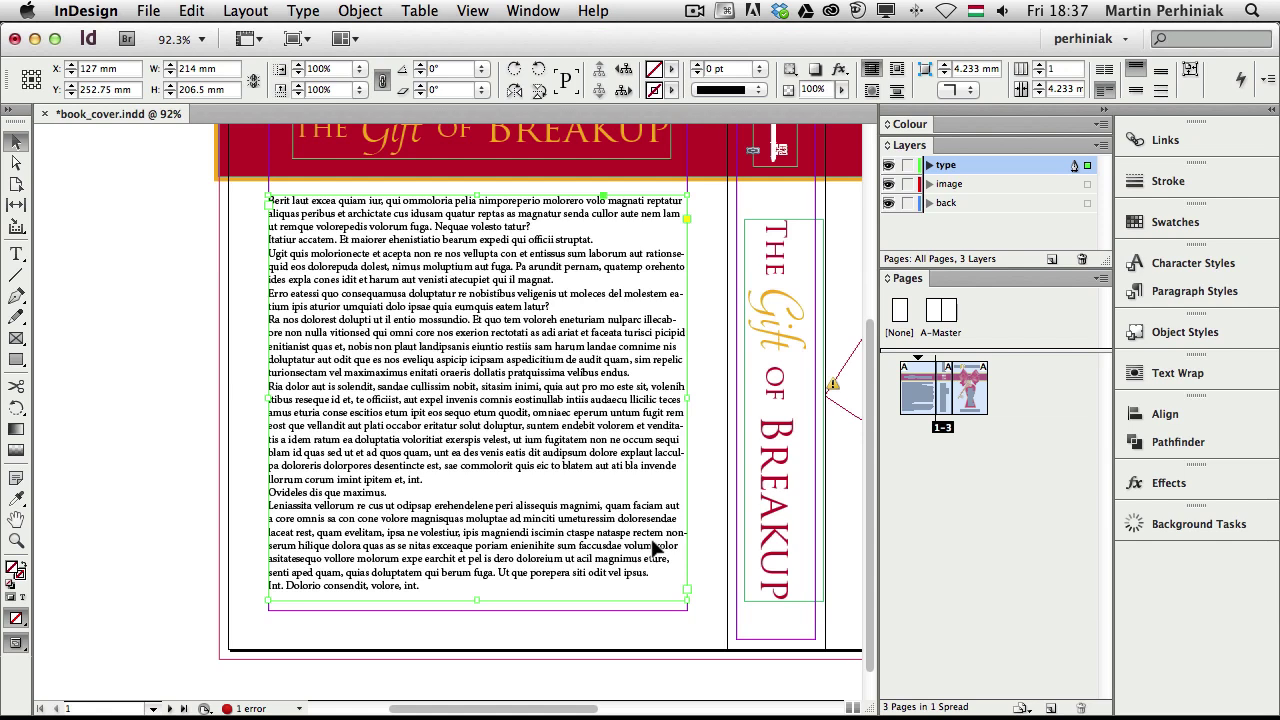
{"action": "key", "text": "alt+shift+super+h"}
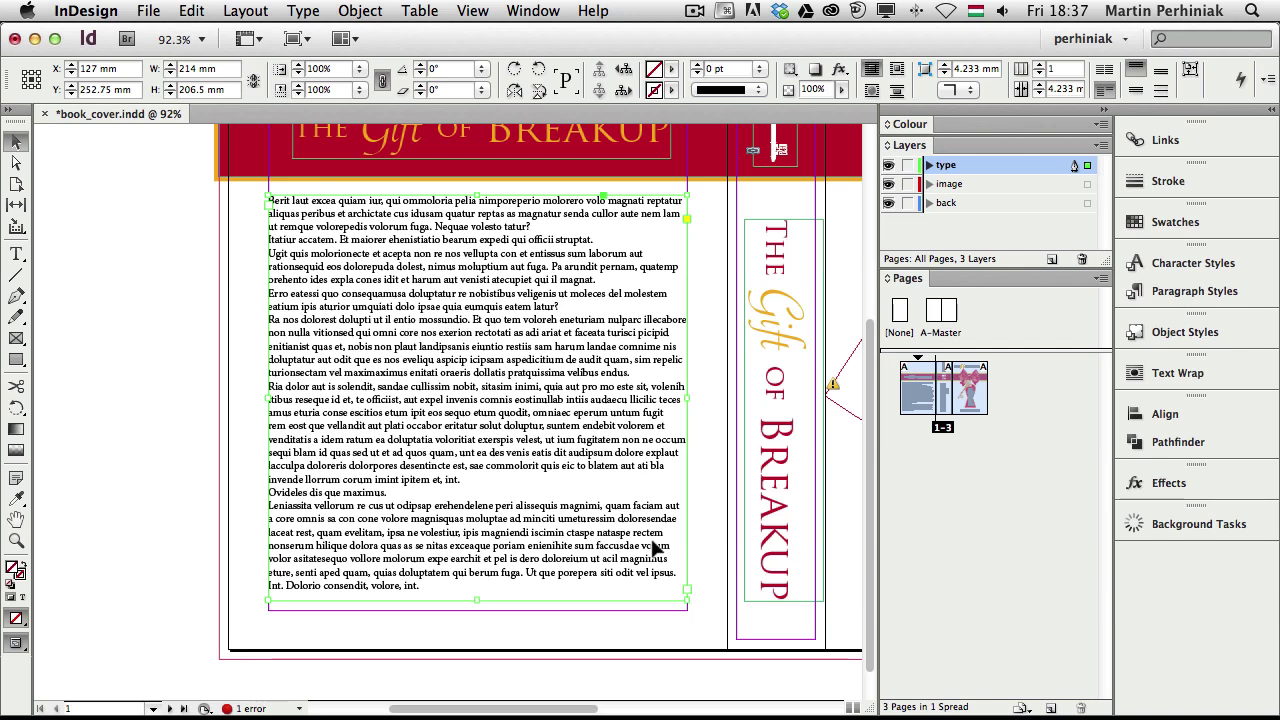
{"action": "key", "text": "shift+super+j"}
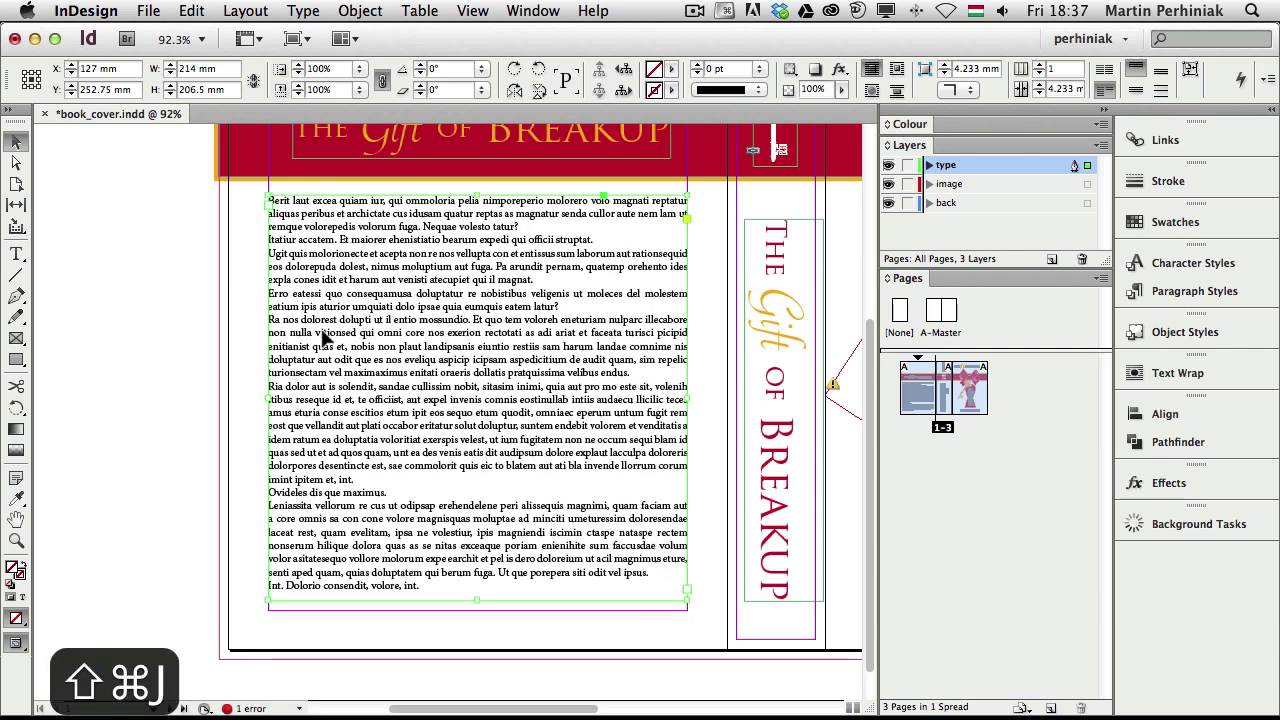
Step: Join the "Erro eatessi" and "Itatiur accatem" paragraphs of the back cover text to the paragraphs before them
{"action": "double_click", "coordinate": [269, 293]}
{"action": "key", "text": "BackSpace"}
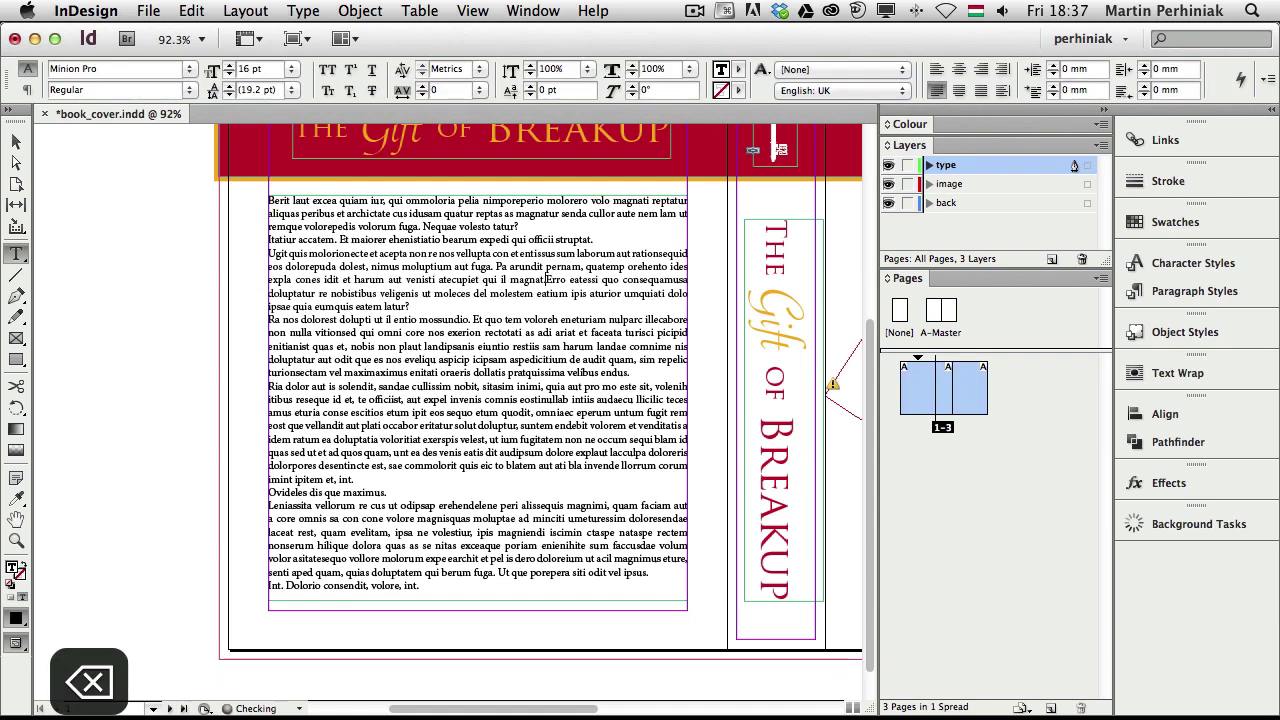
{"action": "left_click", "coordinate": [284, 230]}
{"action": "key", "text": "BackSpace"}
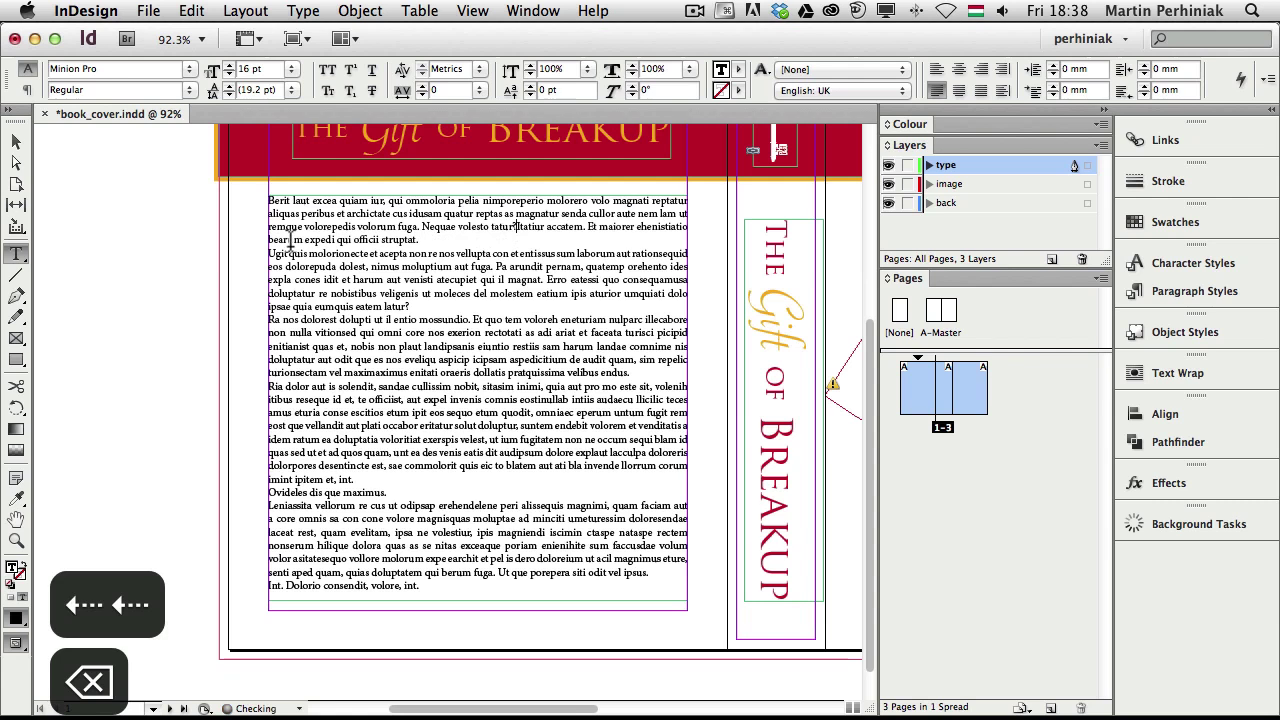
{"action": "key", "text": "BackSpace"}
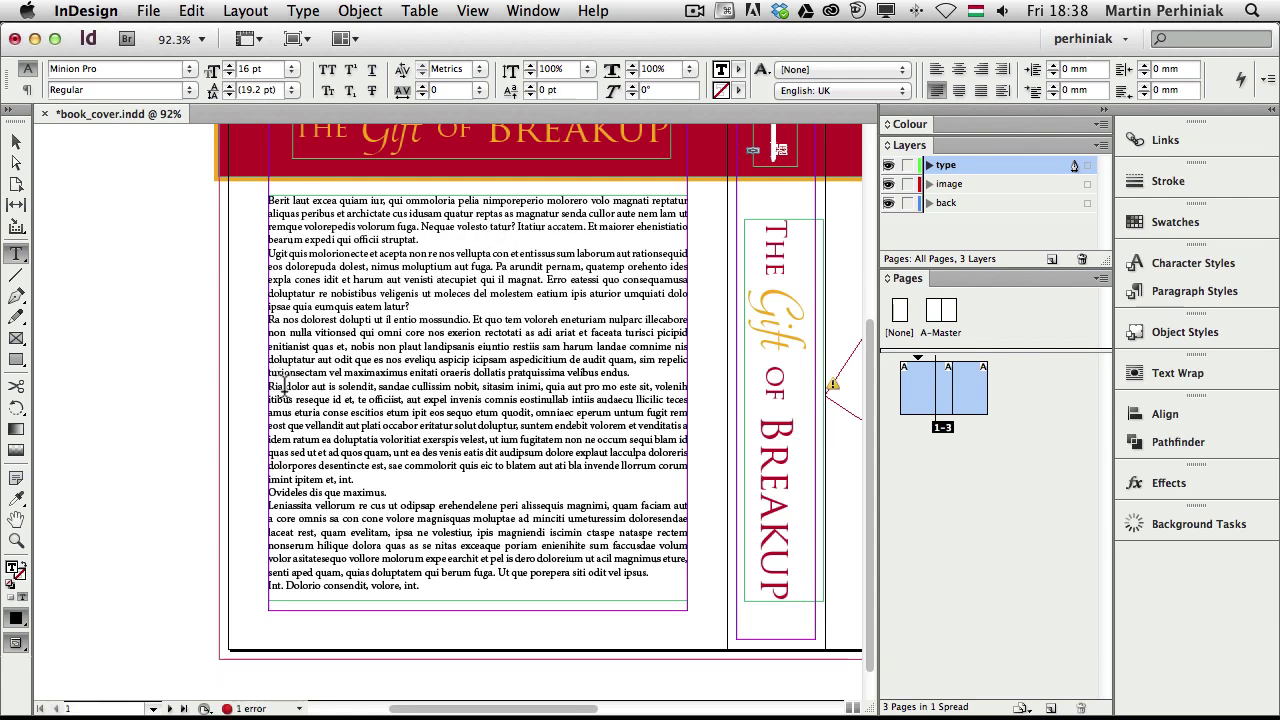
Step: Merge the "Ovideles dis que maximus." and "Leniassita vellorum" paragraphs into the preceding "Ria dolor" paragraph
{"action": "left_click", "coordinate": [288, 494]}
{"action": "key", "text": "Left"}
{"action": "key", "text": "Left"}
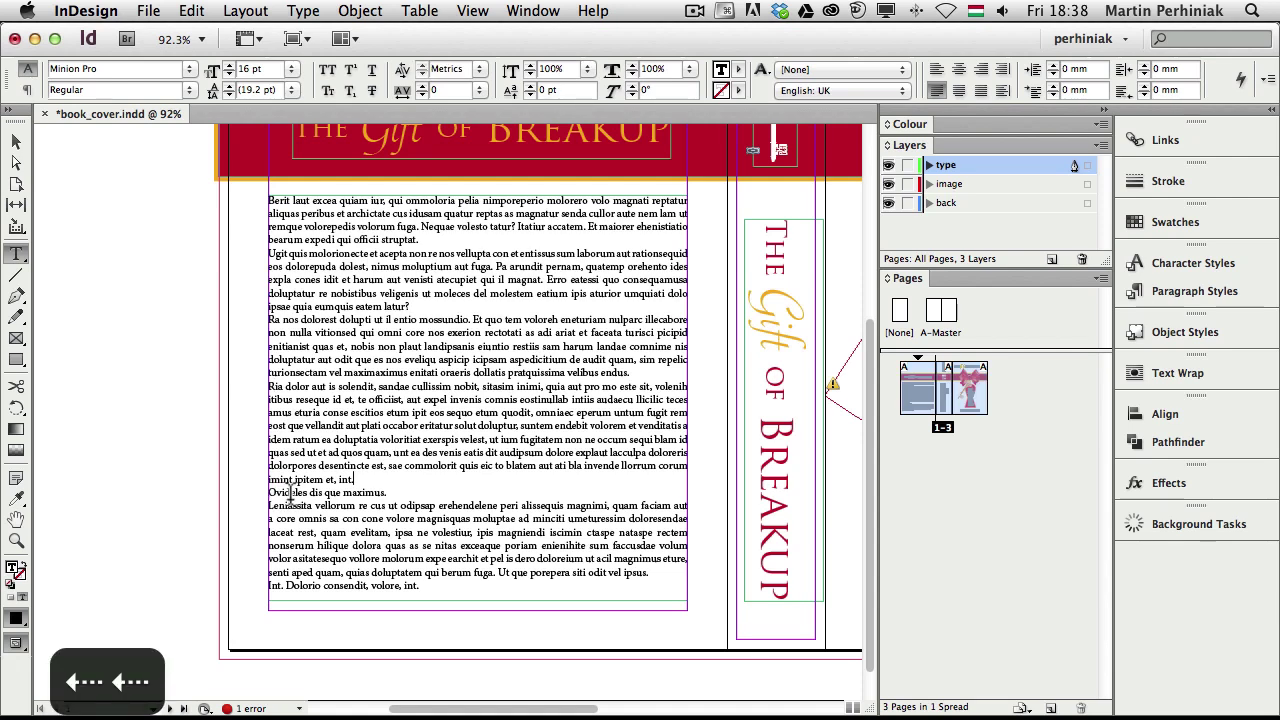
{"action": "key", "text": "Delete"}
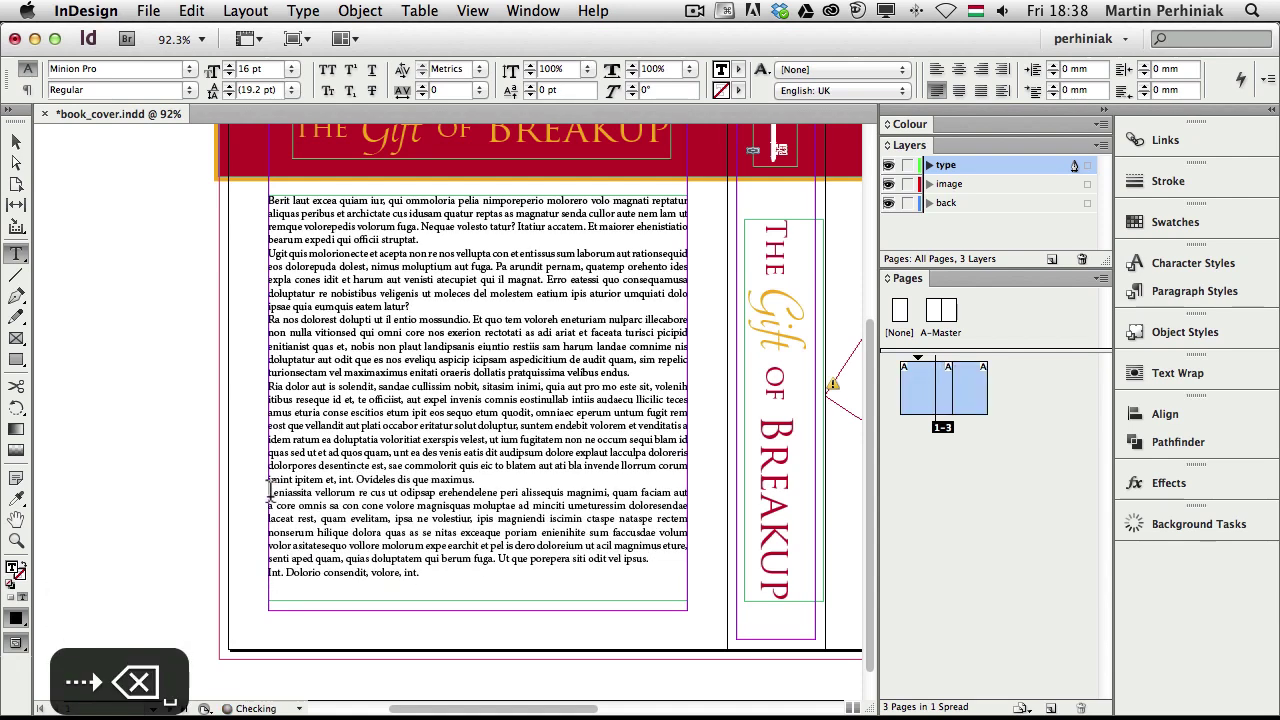
{"action": "key", "text": "BackSpace"}
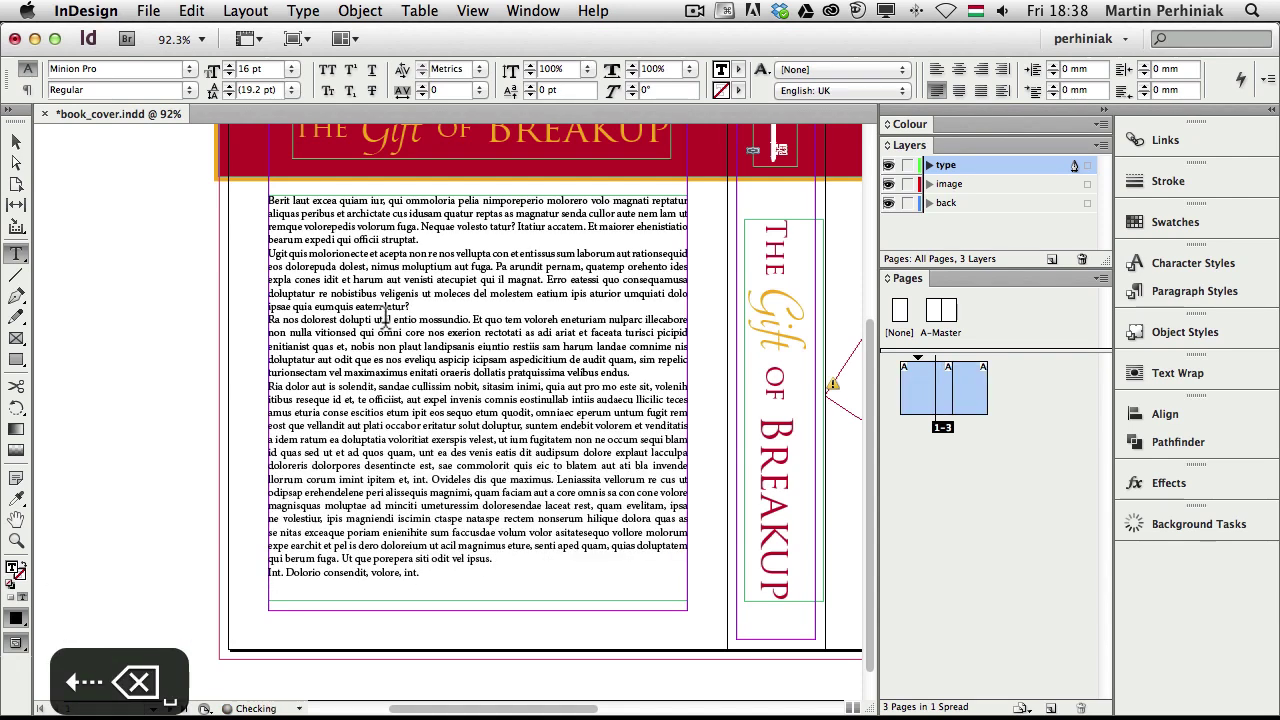
Step: Insert a blank line before the "Ra nos dolorest" and "Ria dolor" paragraphs and leave text editing
{"action": "left_click", "coordinate": [632, 372]}
{"action": "key", "text": "Return"}
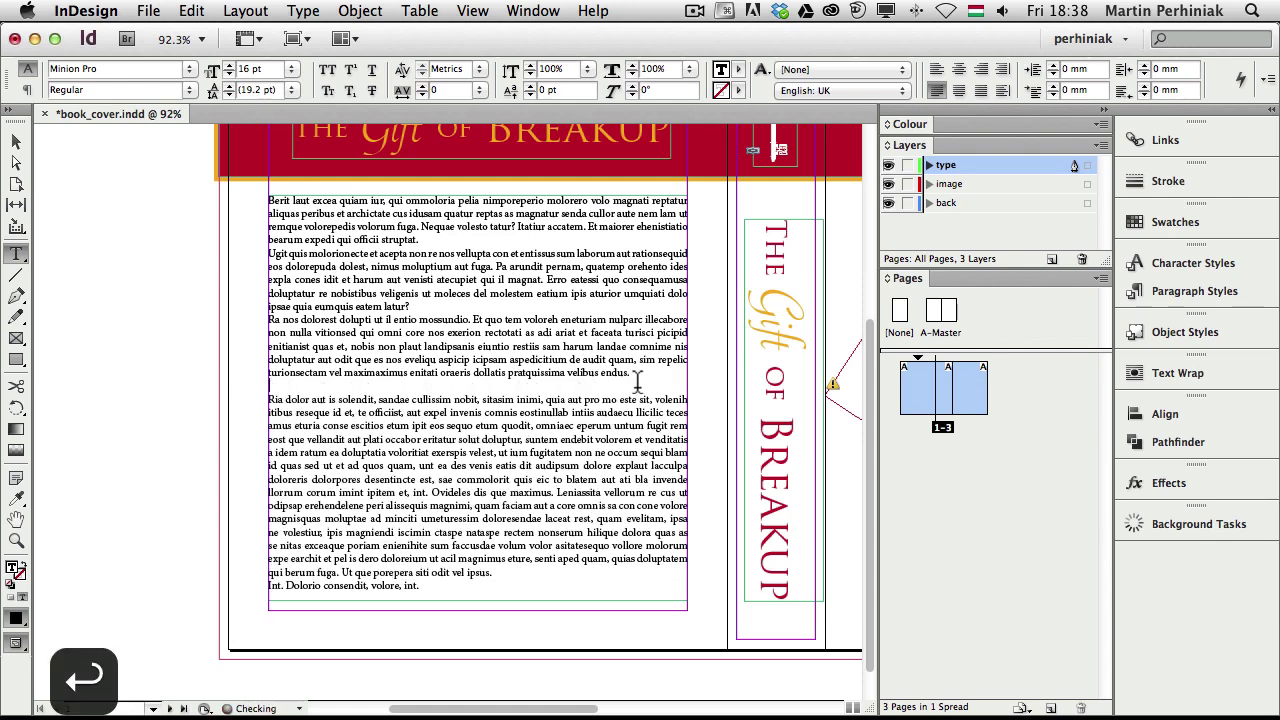
{"action": "left_click", "coordinate": [438, 304]}
{"action": "key", "text": "Return"}
{"action": "left_click", "coordinate": [425, 238]}
{"action": "key", "text": "Return"}
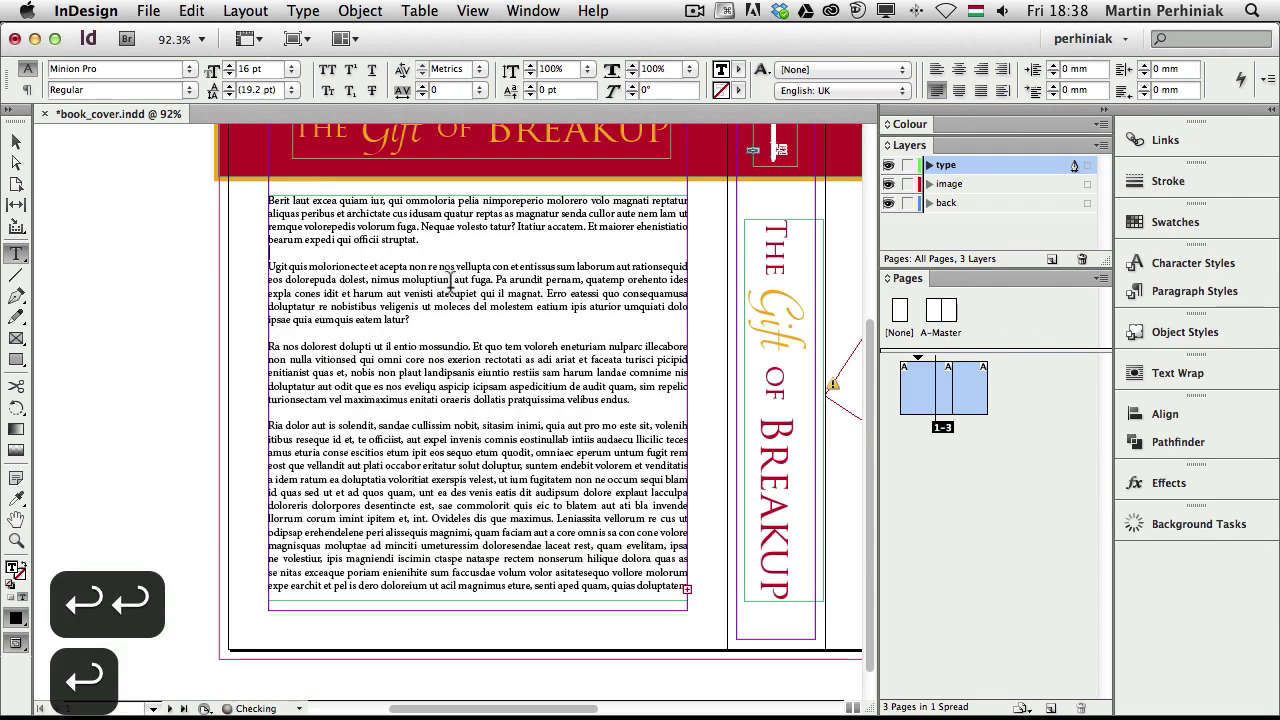
{"action": "key", "text": "BackSpace"}
{"action": "key", "text": "Escape"}
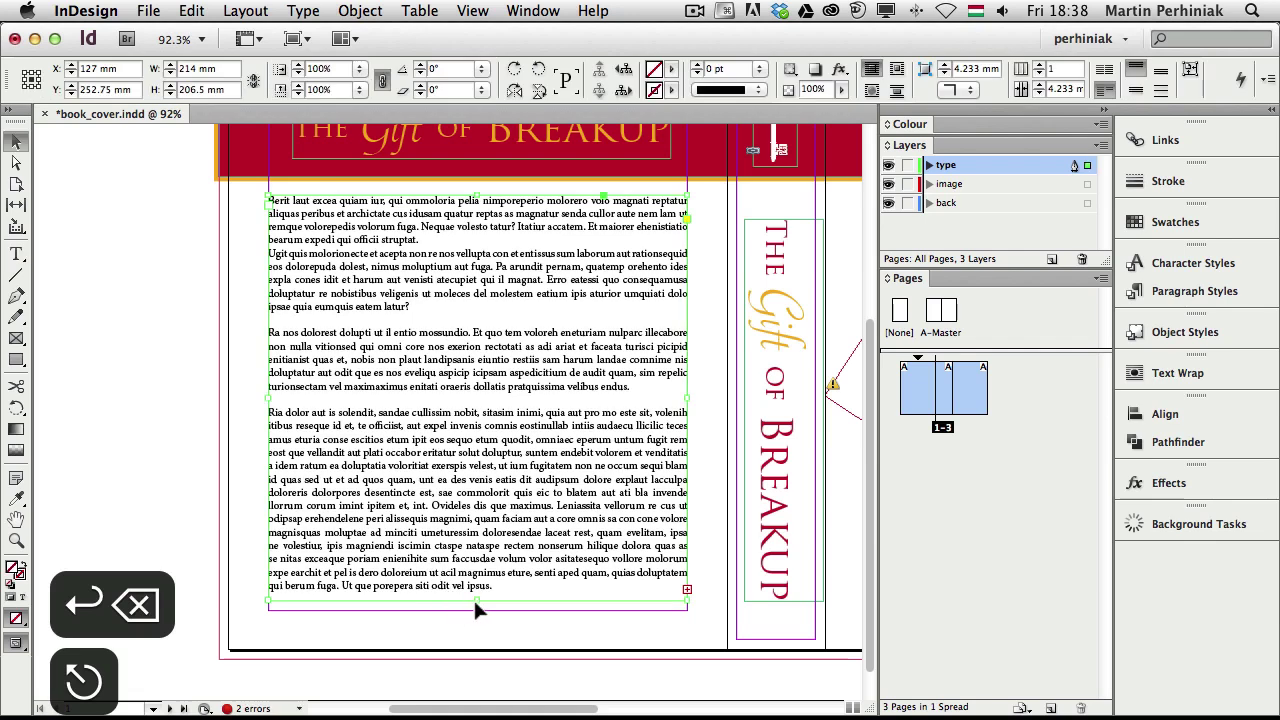
Step: Fit the text frame's height to its content and join the last line "Int. Dolorio consendit, volore, int." to the preceding paragraph
{"action": "double_click", "coordinate": [477, 600]}
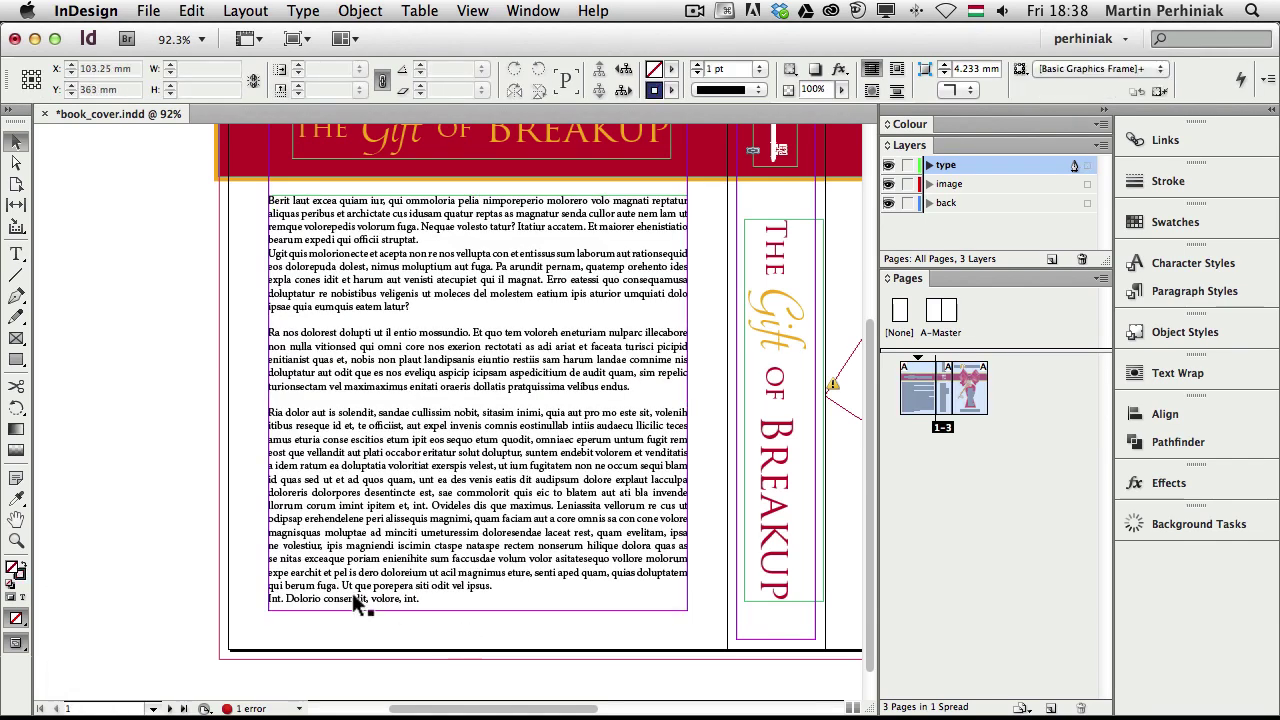
{"action": "double_click", "coordinate": [286, 603]}
{"action": "key", "text": "Left"}
{"action": "key", "text": "Left"}
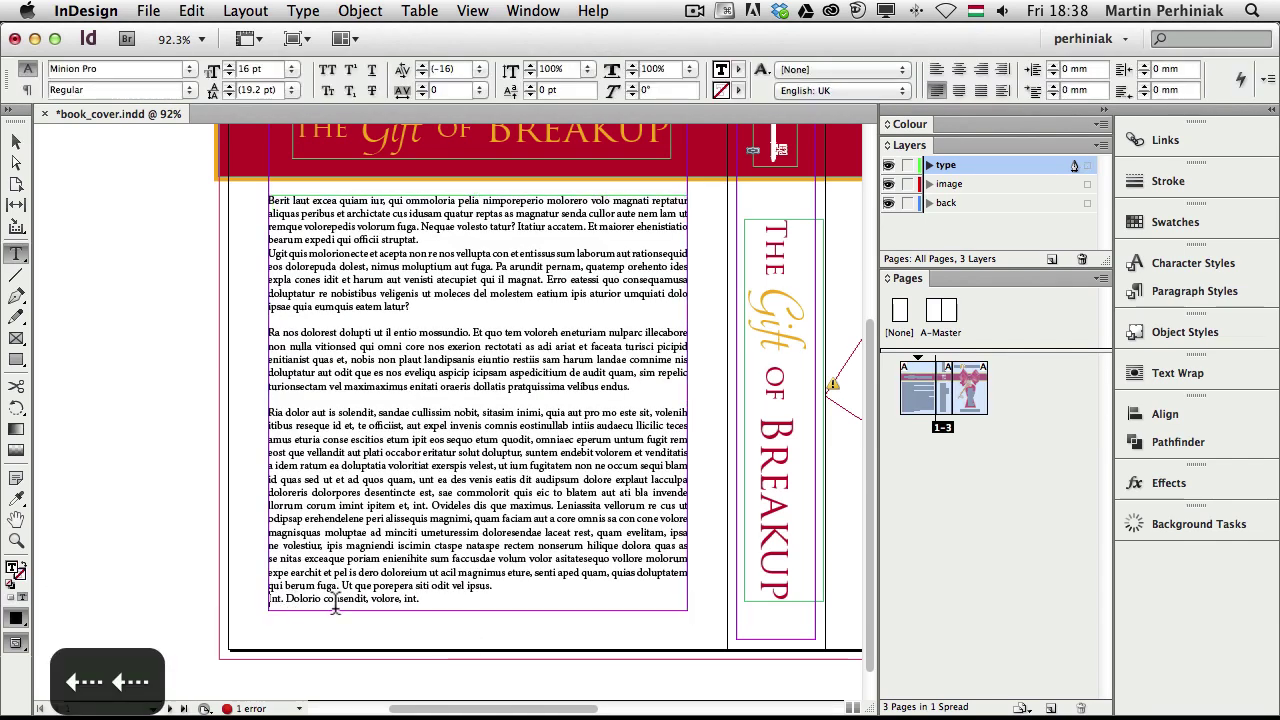
{"action": "key", "text": "BackSpace"}
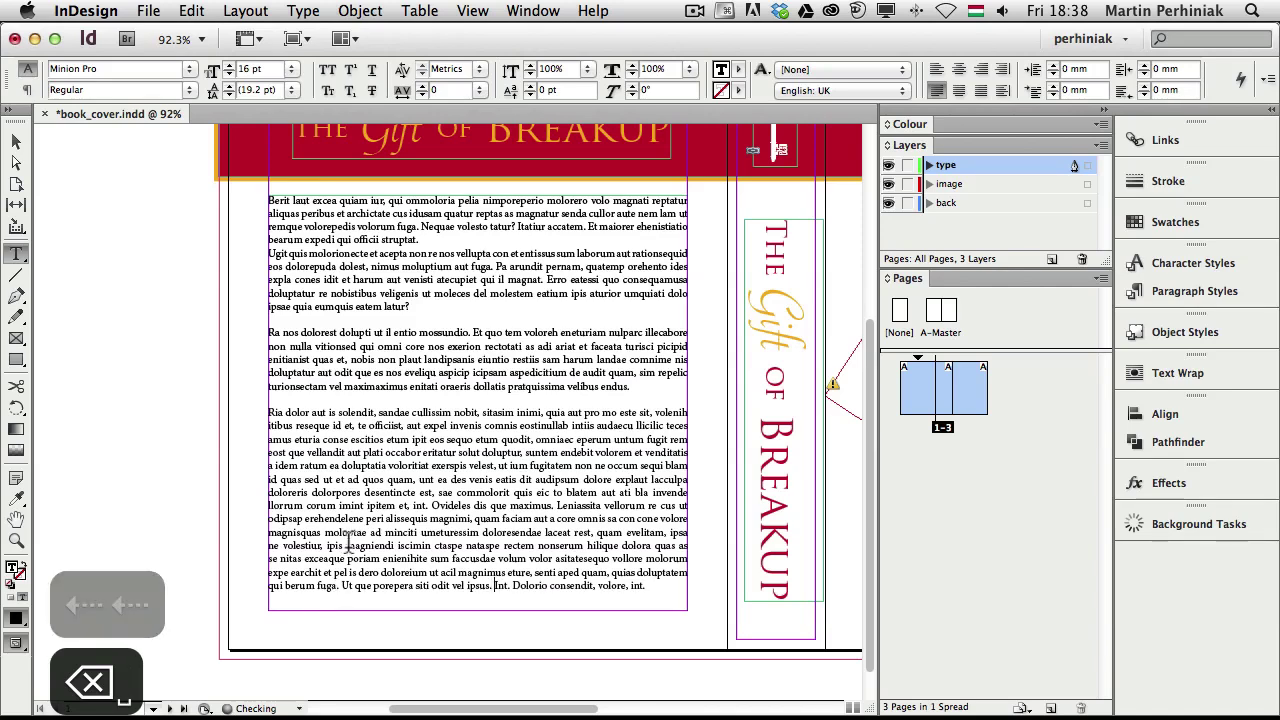
Step: Separate the first back cover paragraph from the "Ugit quis" paragraph with a blank line
{"action": "key", "text": "Return"}
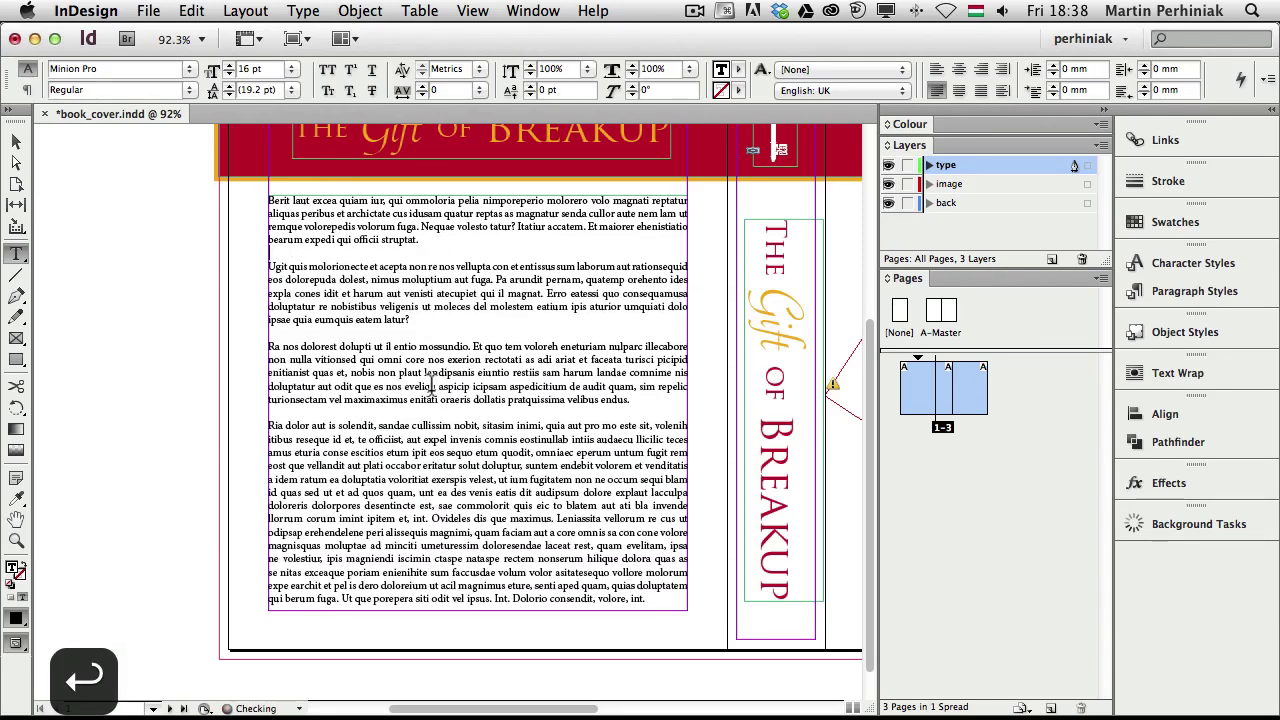
{"action": "key", "text": "Escape"}
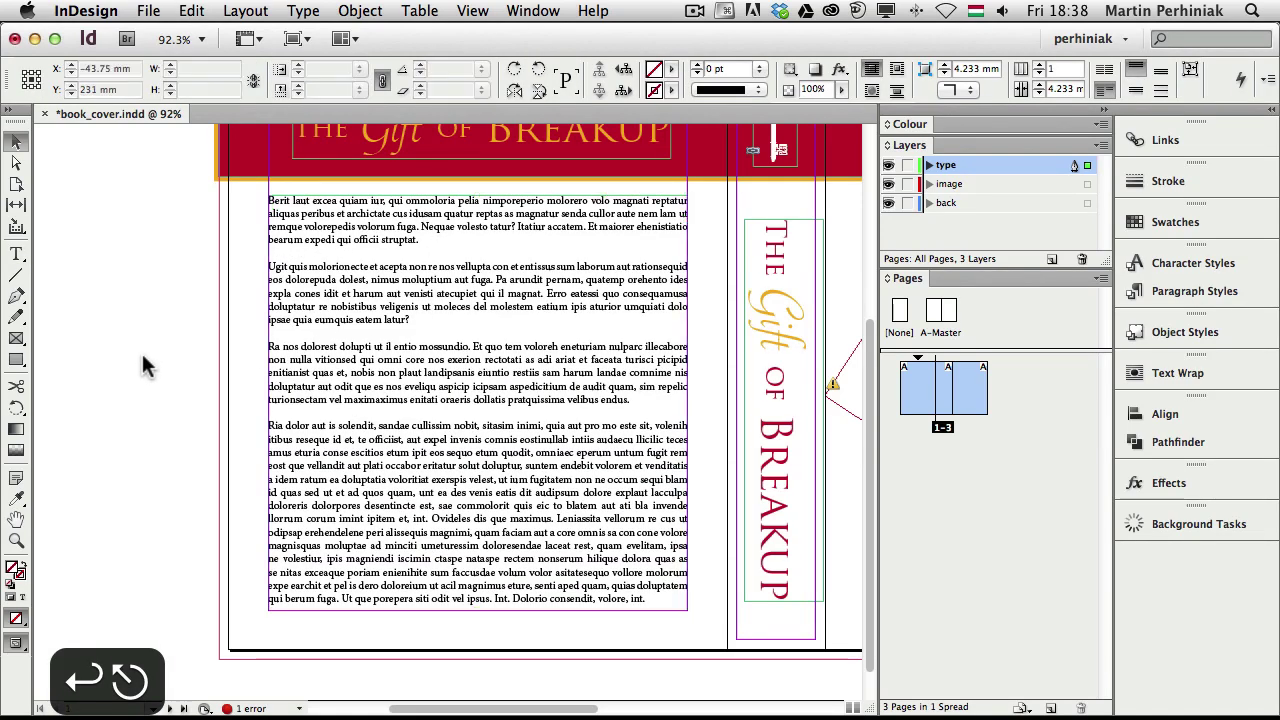
{"action": "key", "text": "space"}
{"action": "left_click_drag", "start_coordinate": [115, 378], "coordinate": [38, 414]}
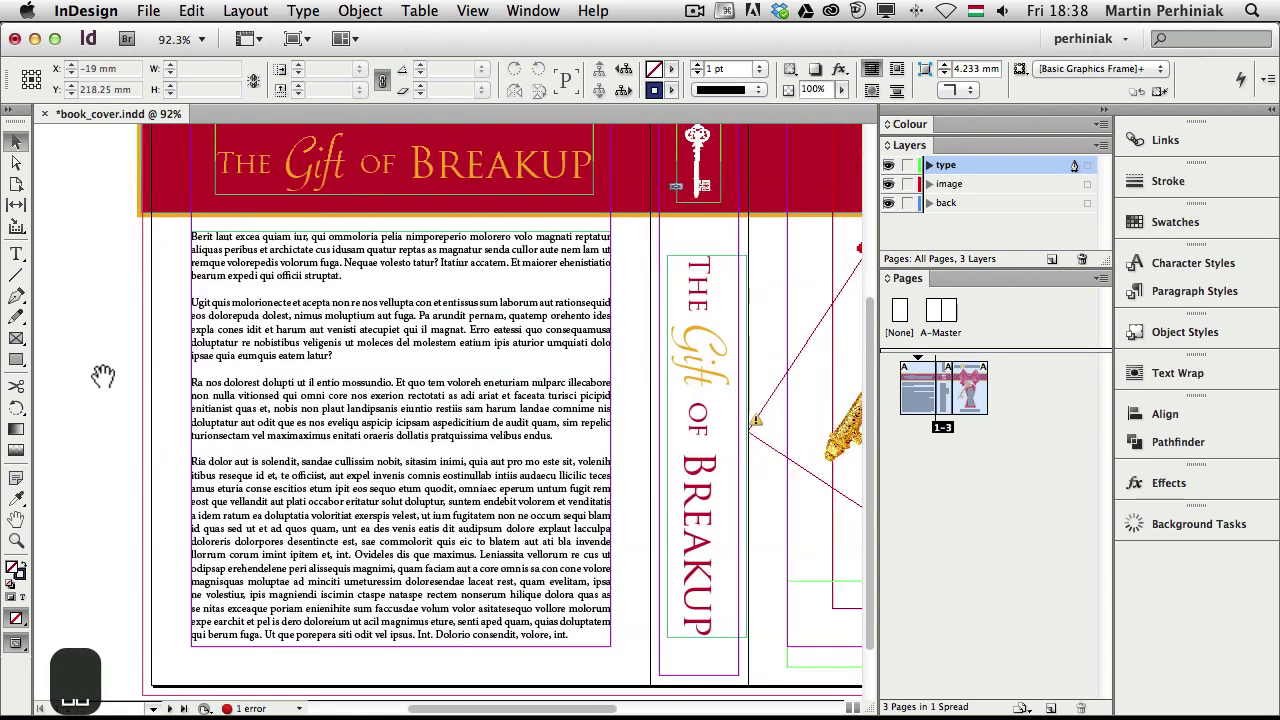
Step: Give the first back cover paragraph a one-character drop cap spanning 3 lines
{"action": "left_click", "coordinate": [203, 248]}
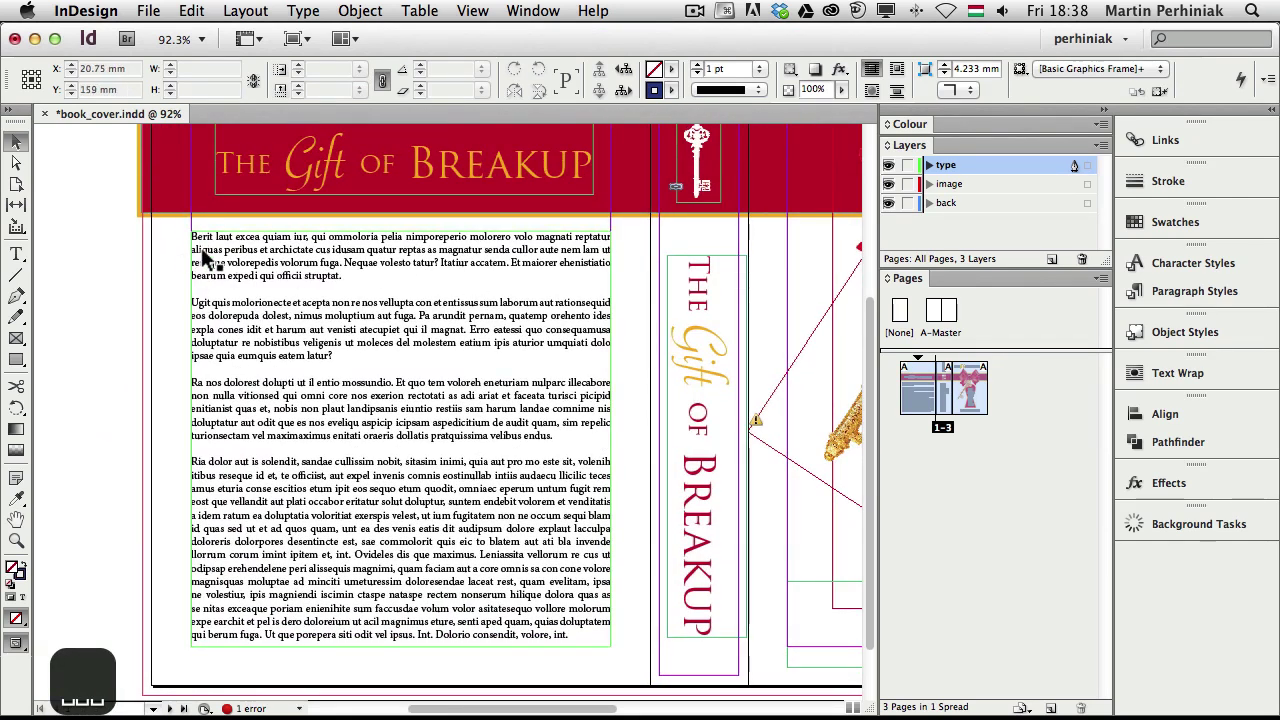
{"action": "double_click", "coordinate": [204, 248]}
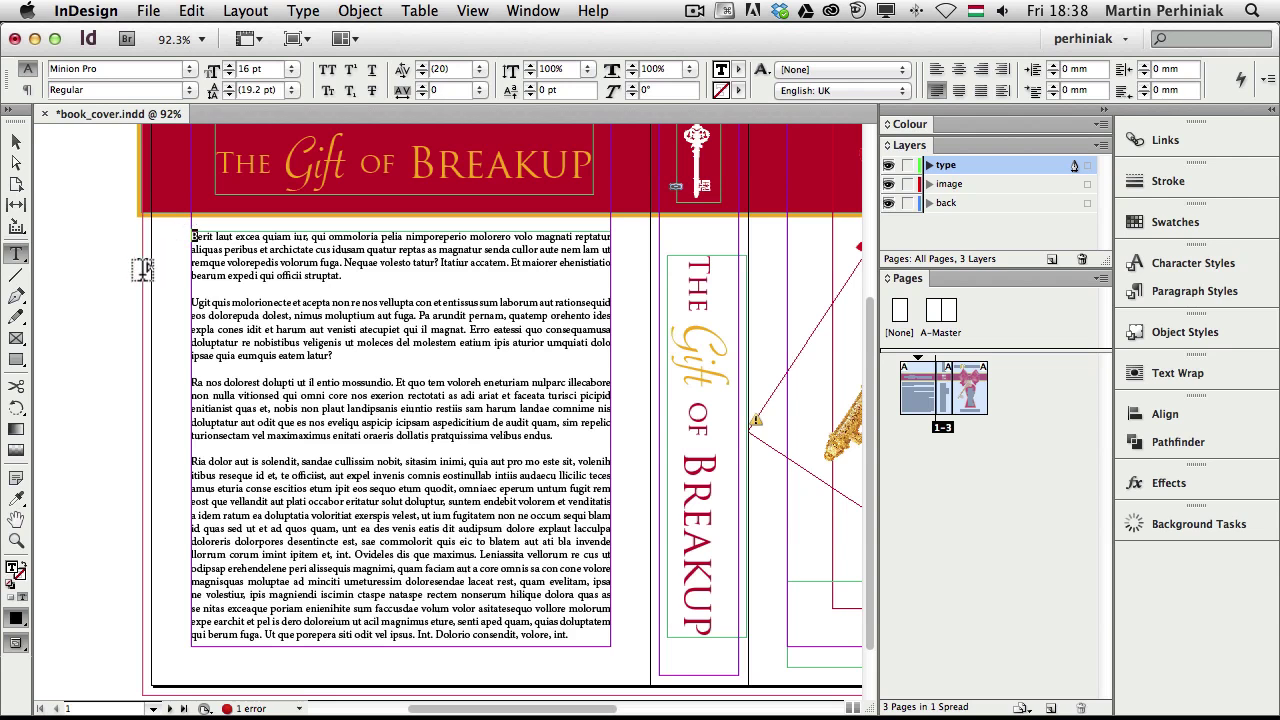
{"action": "left_click", "coordinate": [217, 240]}
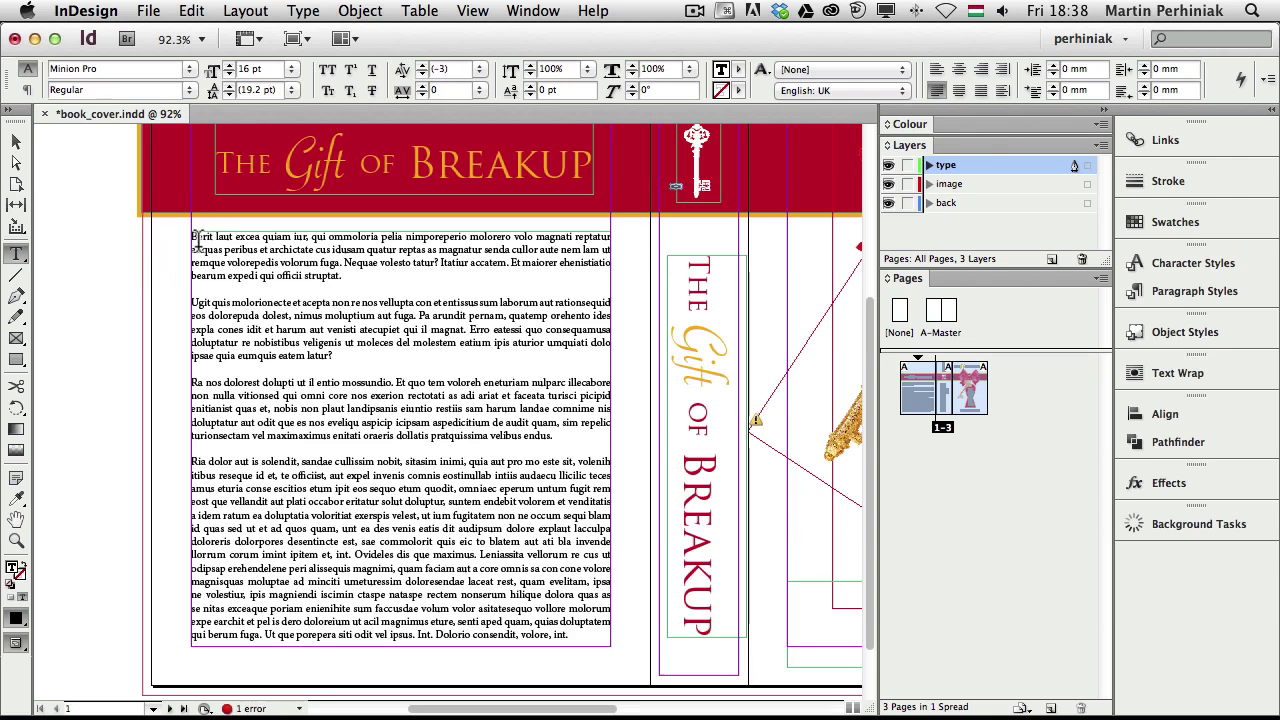
{"action": "left_click", "coordinate": [28, 90]}
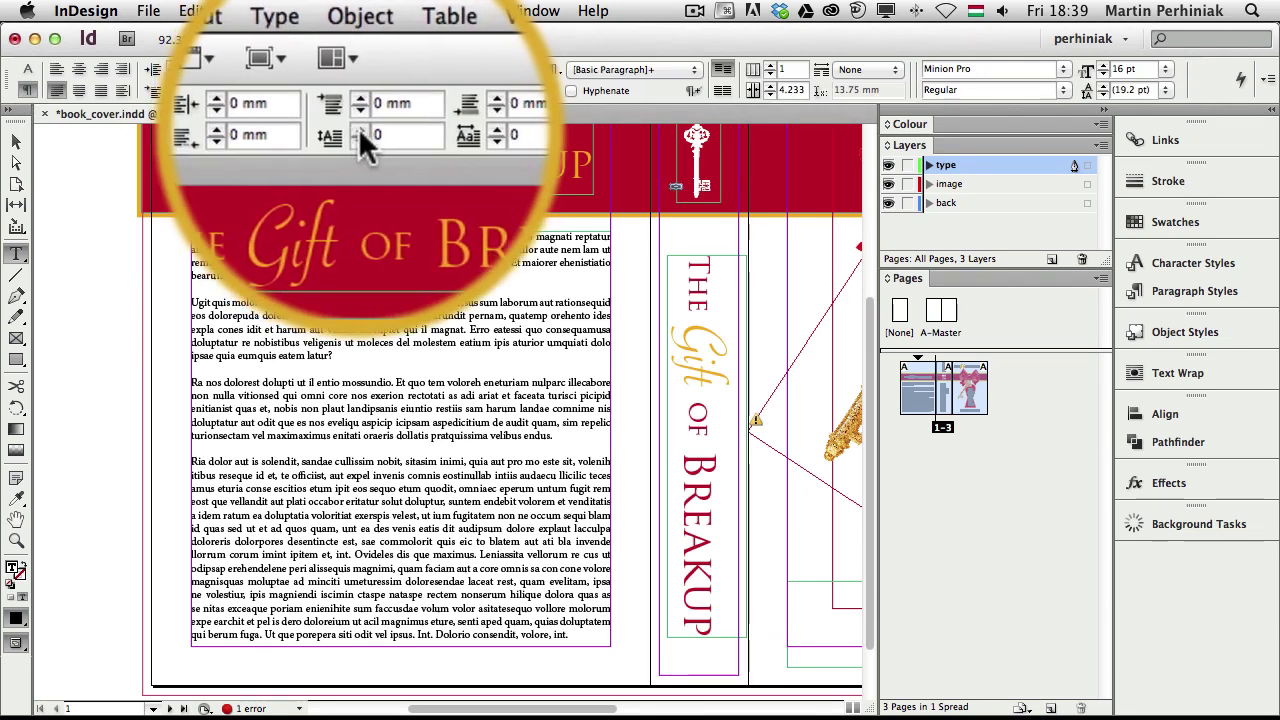
{"action": "left_click", "coordinate": [358, 128]}
{"action": "left_click", "coordinate": [358, 128]}
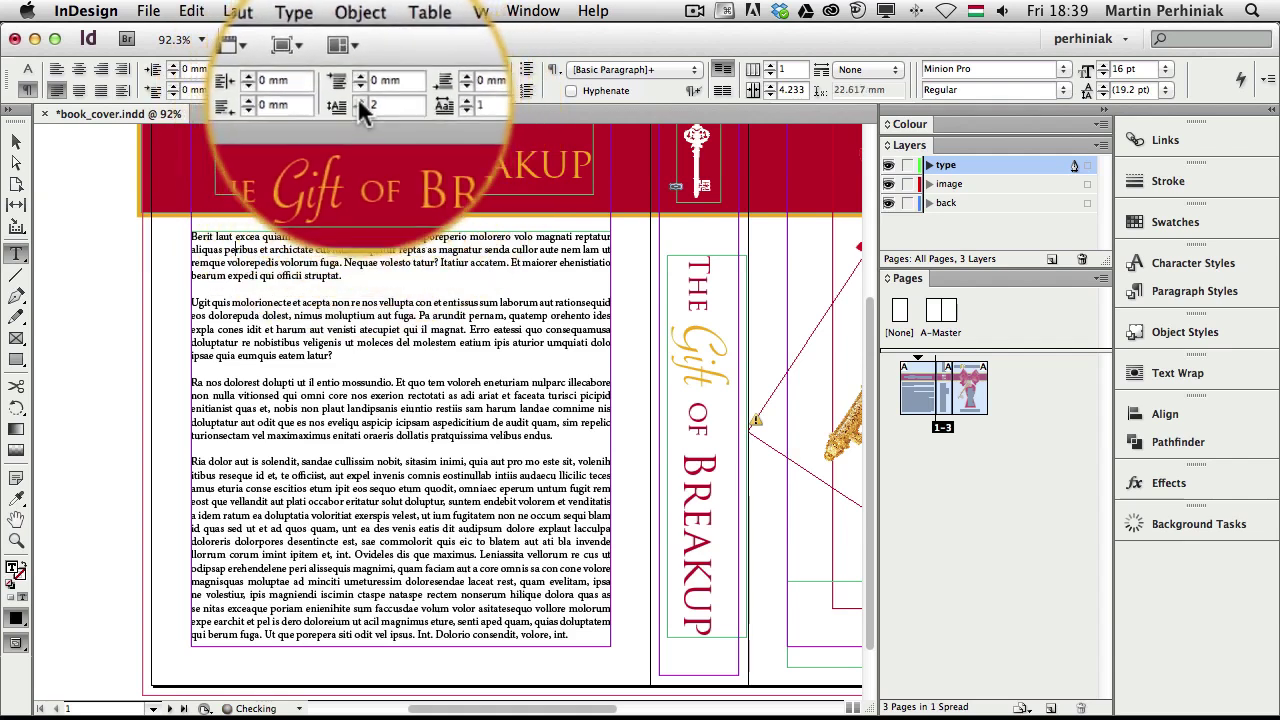
{"action": "left_click", "coordinate": [359, 86]}
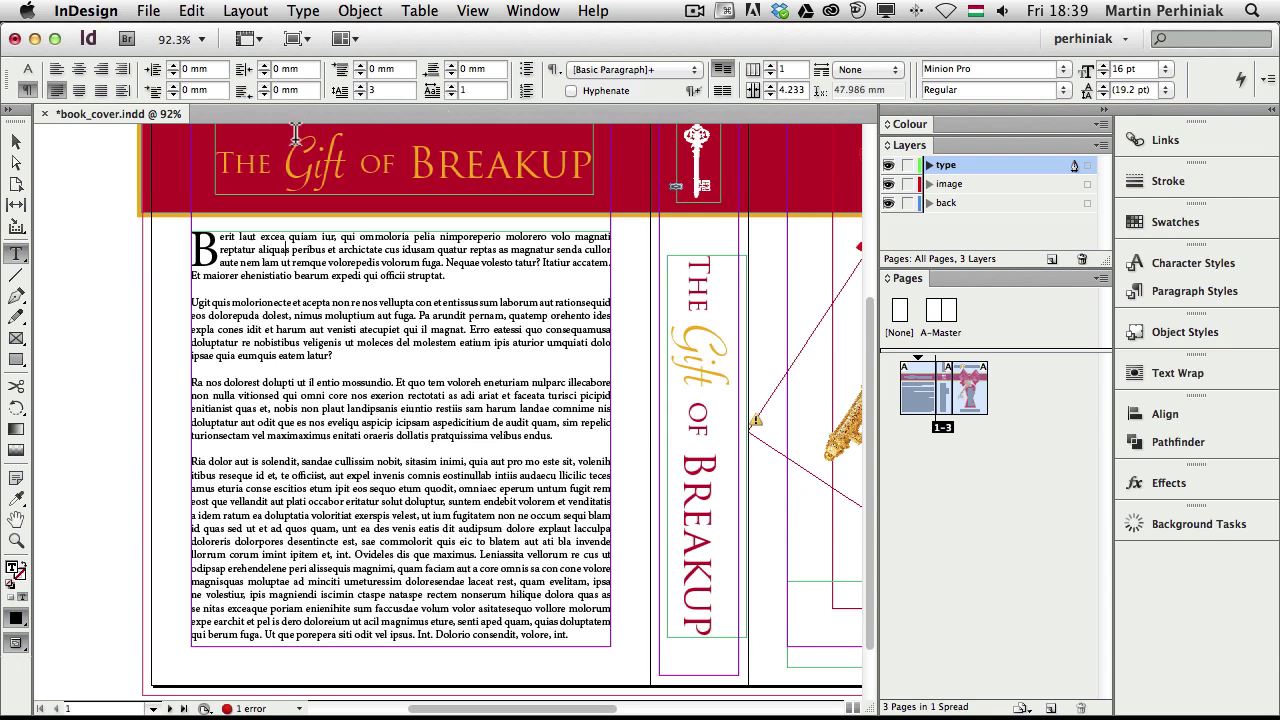
{"action": "key", "text": "Escape"}
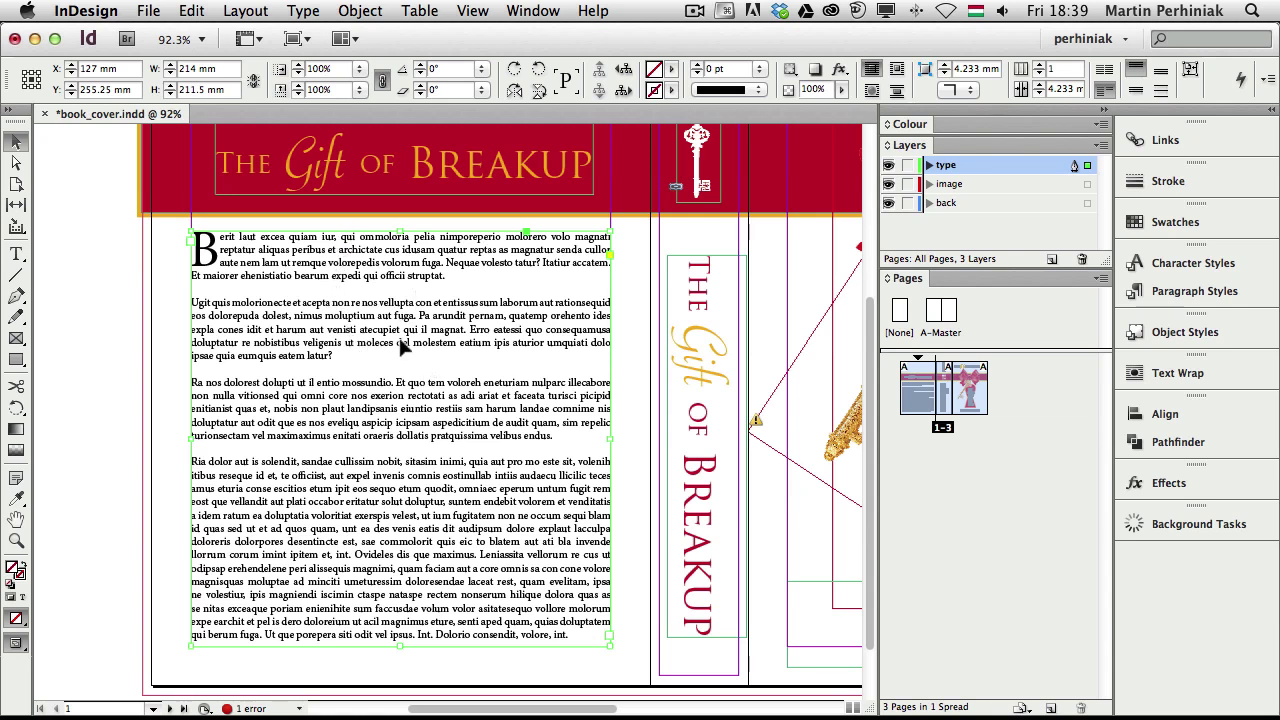
Step: Create a copy of the black swatch as the back cover text's colour and set it to 60% black
{"action": "left_click", "coordinate": [1120, 213]}
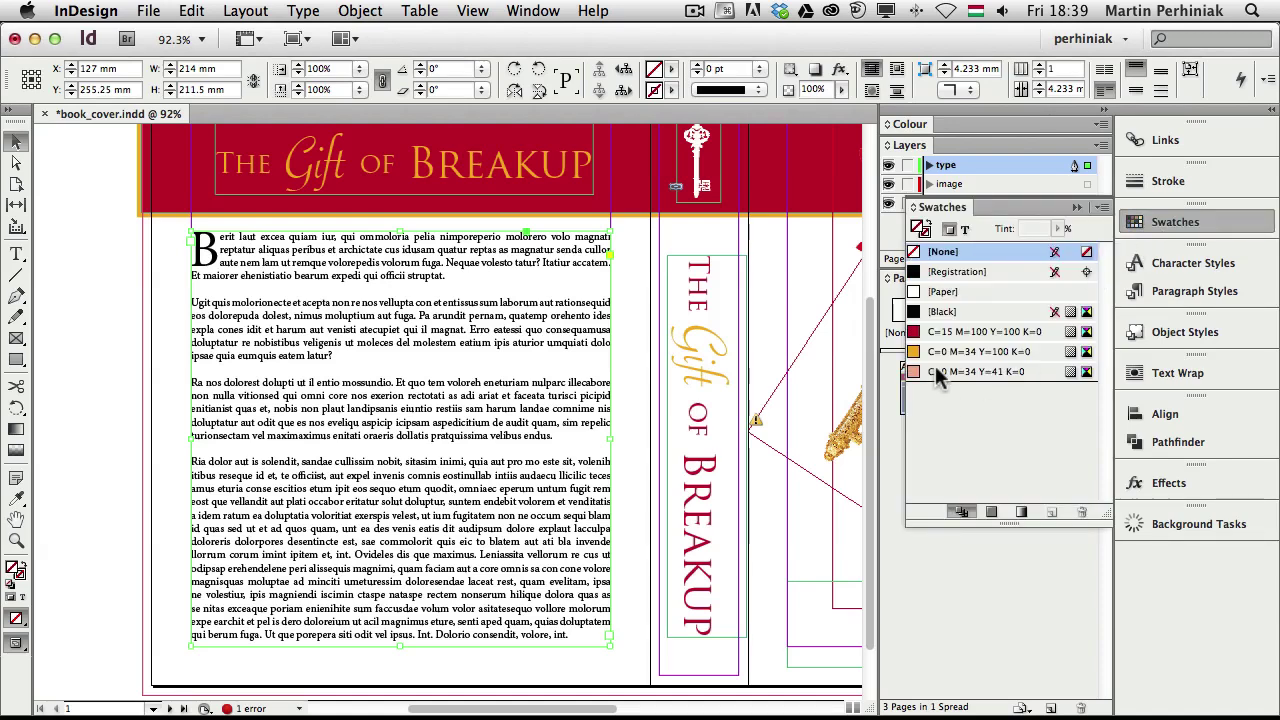
{"action": "left_click", "coordinate": [967, 312]}
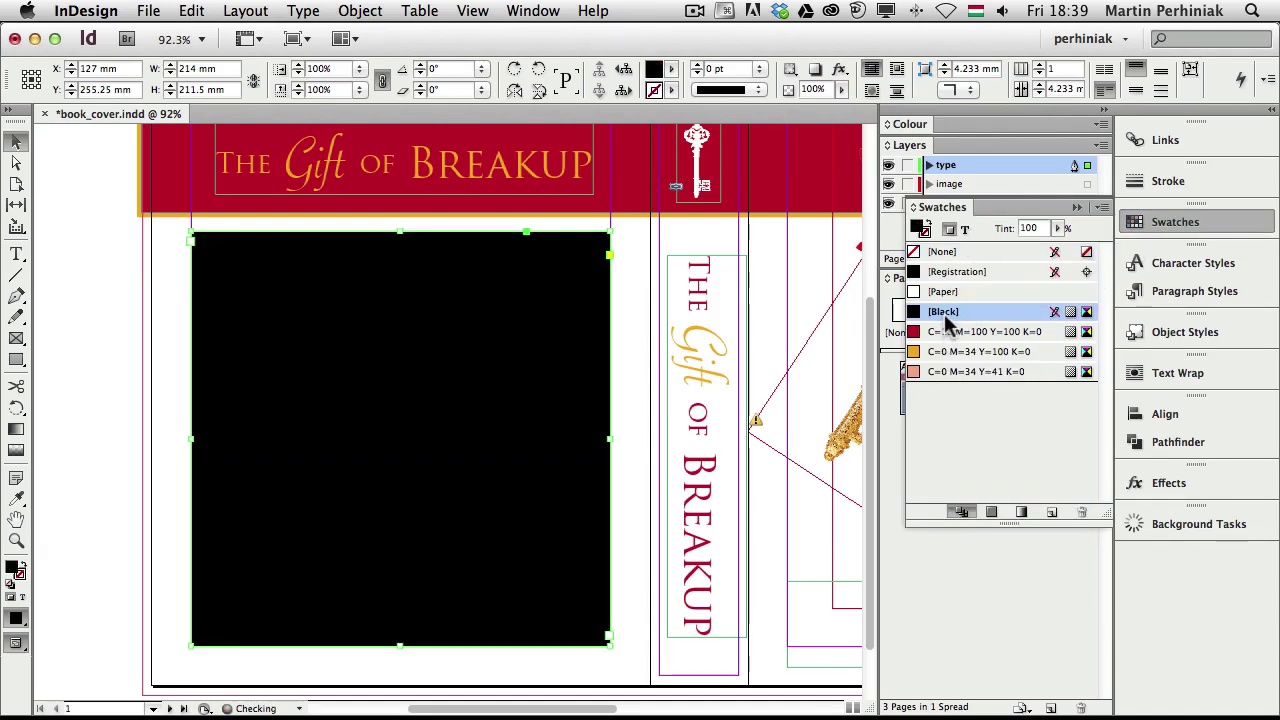
{"action": "key", "text": "F1"}
{"action": "left_click", "coordinate": [965, 230]}
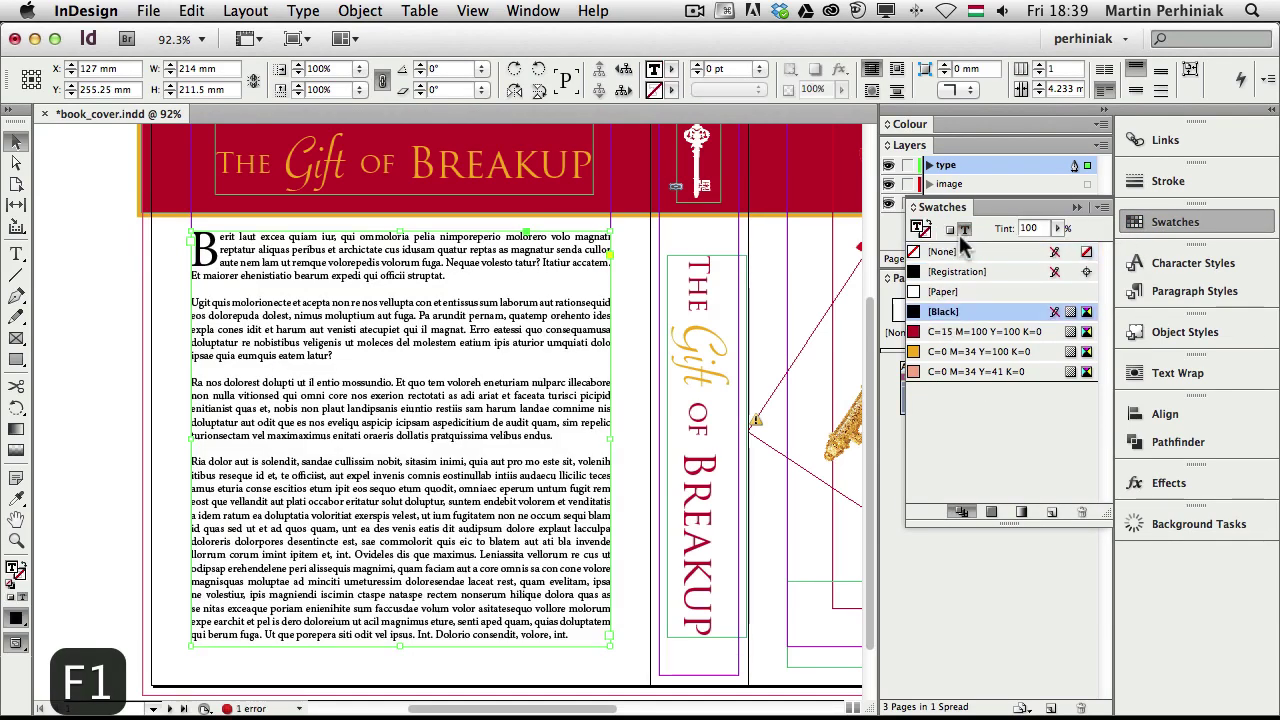
{"action": "left_click", "coordinate": [1052, 516]}
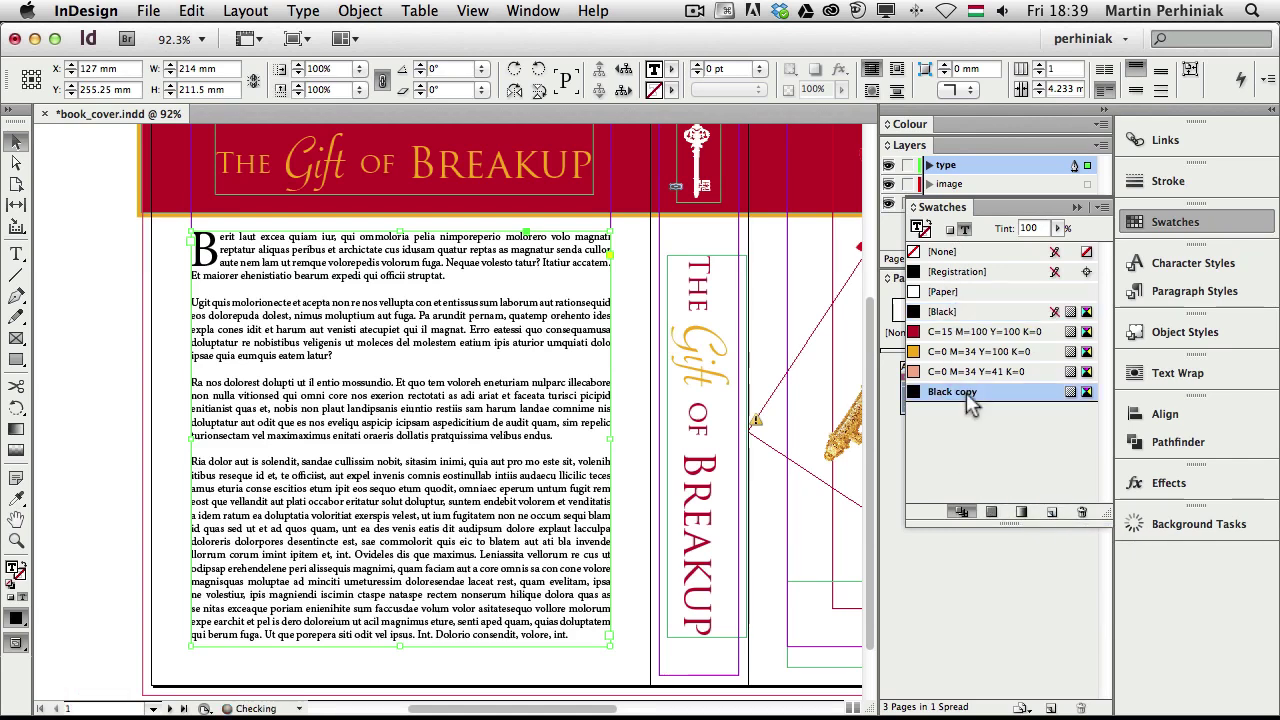
{"action": "double_click", "coordinate": [946, 396]}
{"action": "left_click_drag", "start_coordinate": [626, 438], "coordinate": [590, 445]}
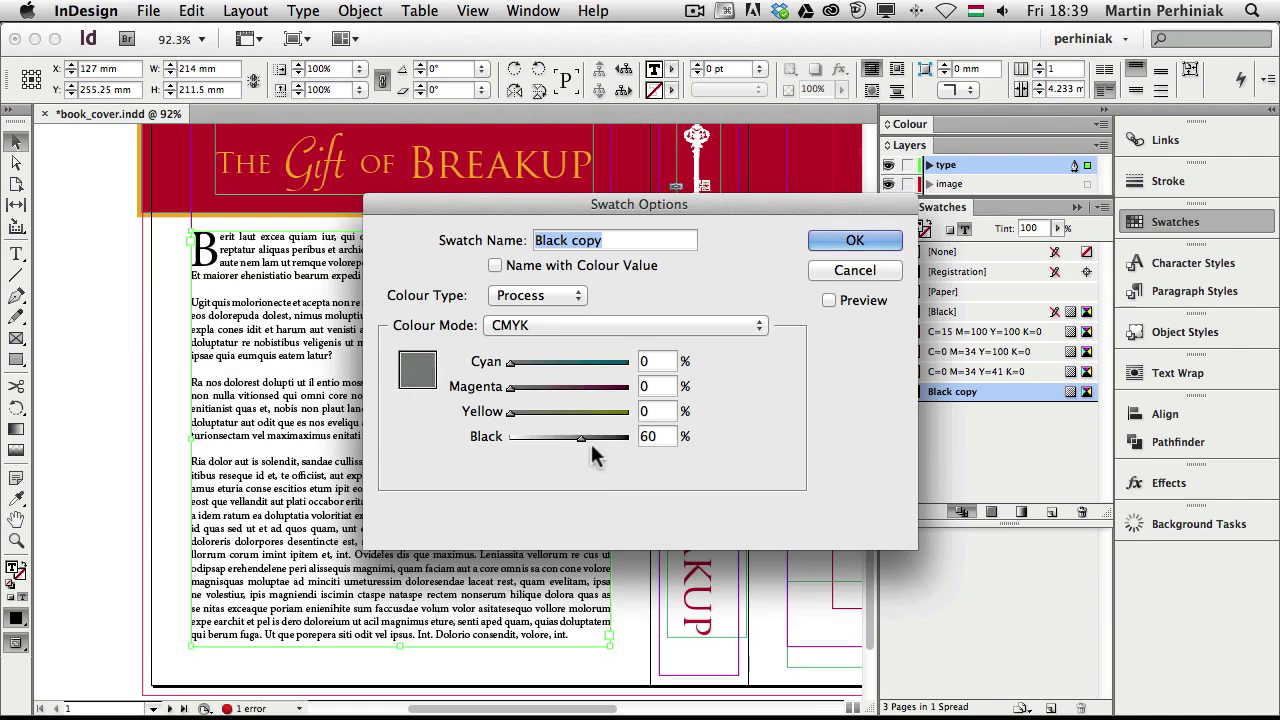
{"action": "left_click", "coordinate": [850, 240]}
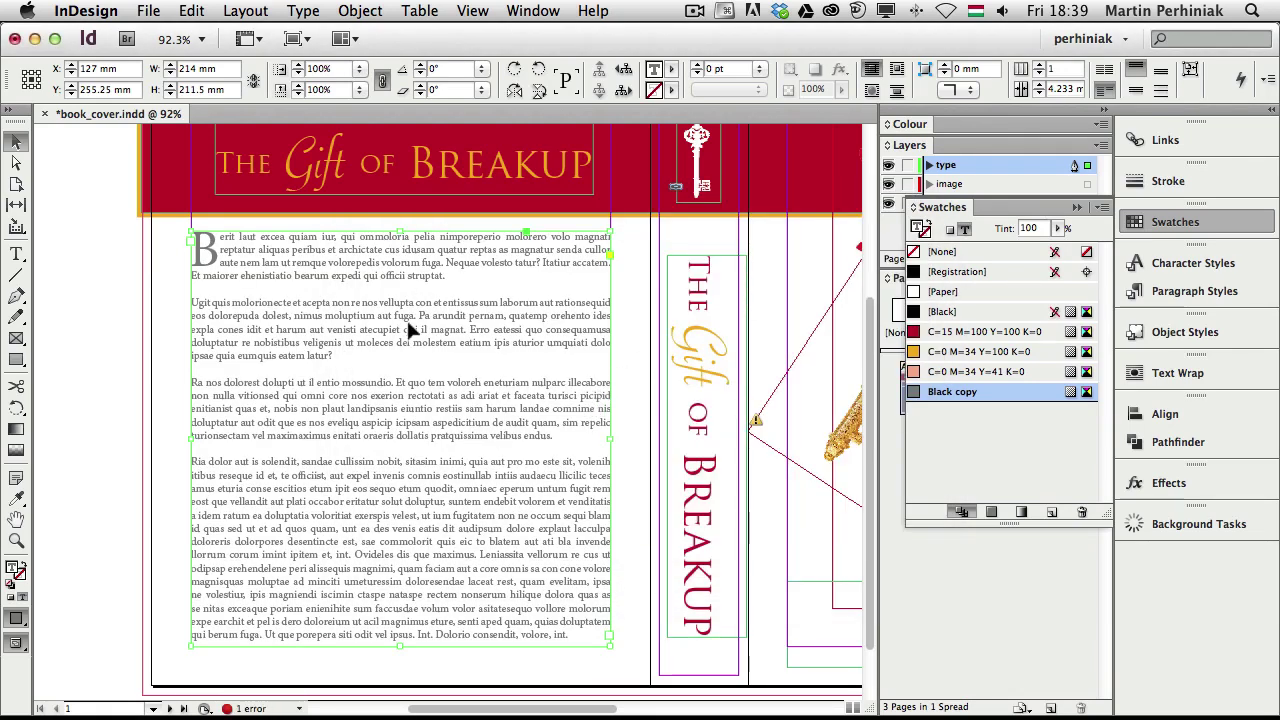
Step: Darken the text's "Black copy" swatch to 80% black and check the cover spread in presentation mode
{"action": "double_click", "coordinate": [995, 392]}
{"action": "left_click_drag", "start_coordinate": [582, 448], "coordinate": [597, 448]}
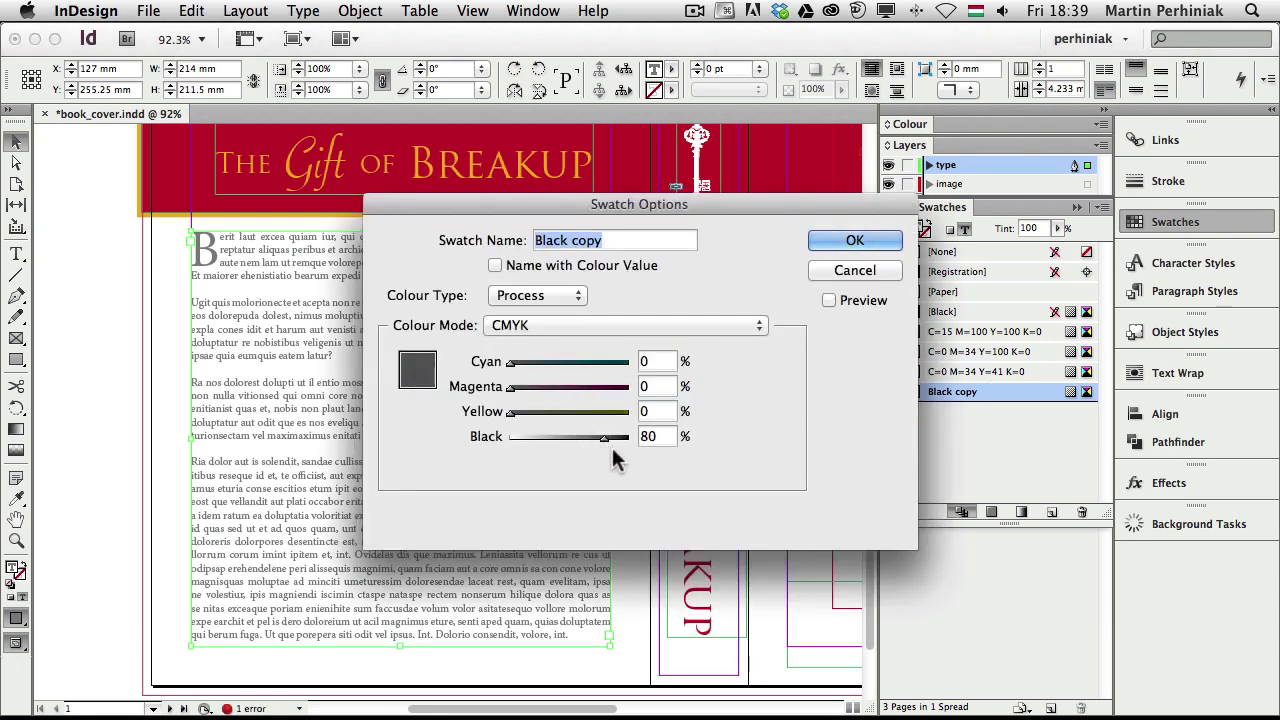
{"action": "left_click", "coordinate": [855, 240]}
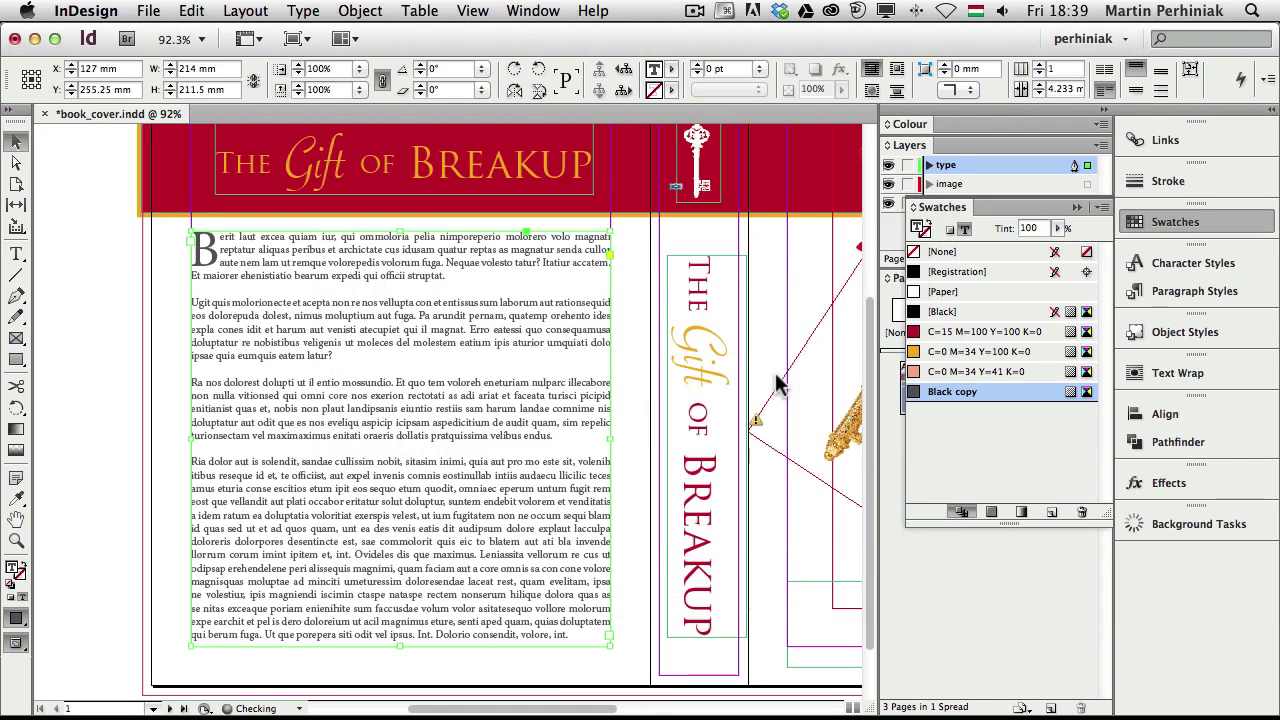
{"action": "left_click", "coordinate": [100, 335]}
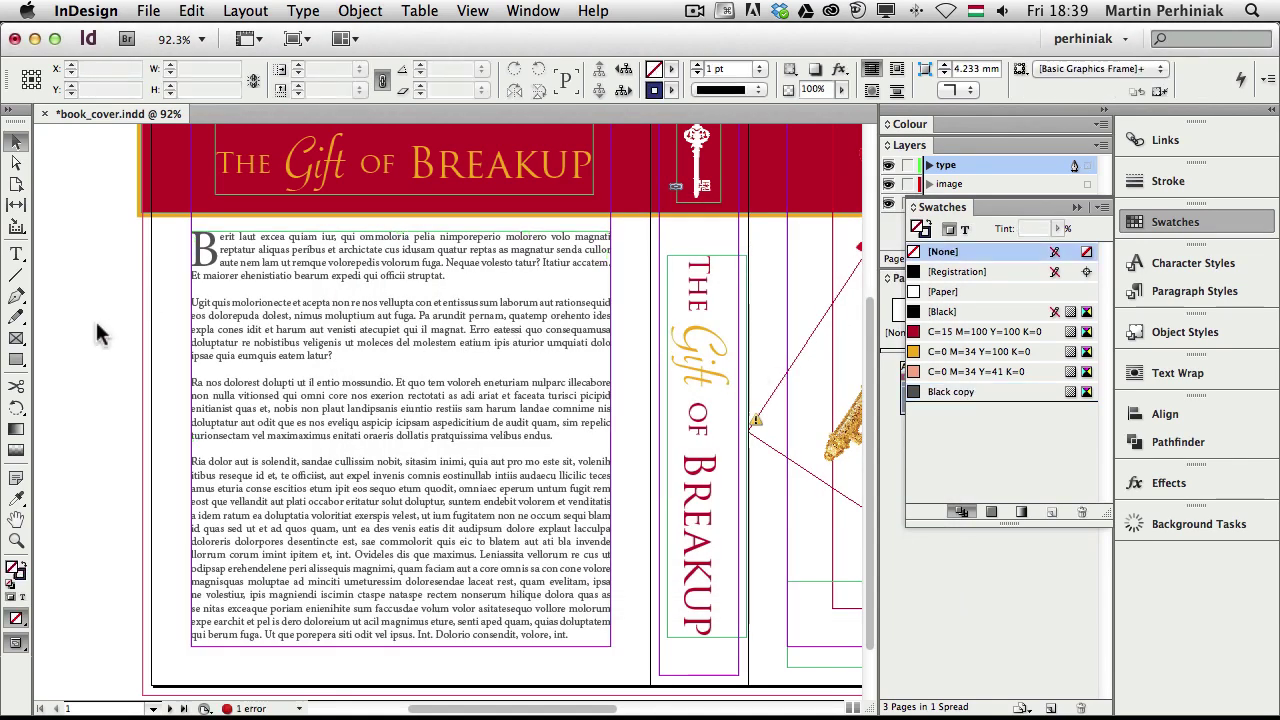
{"action": "key", "text": "shift+w"}
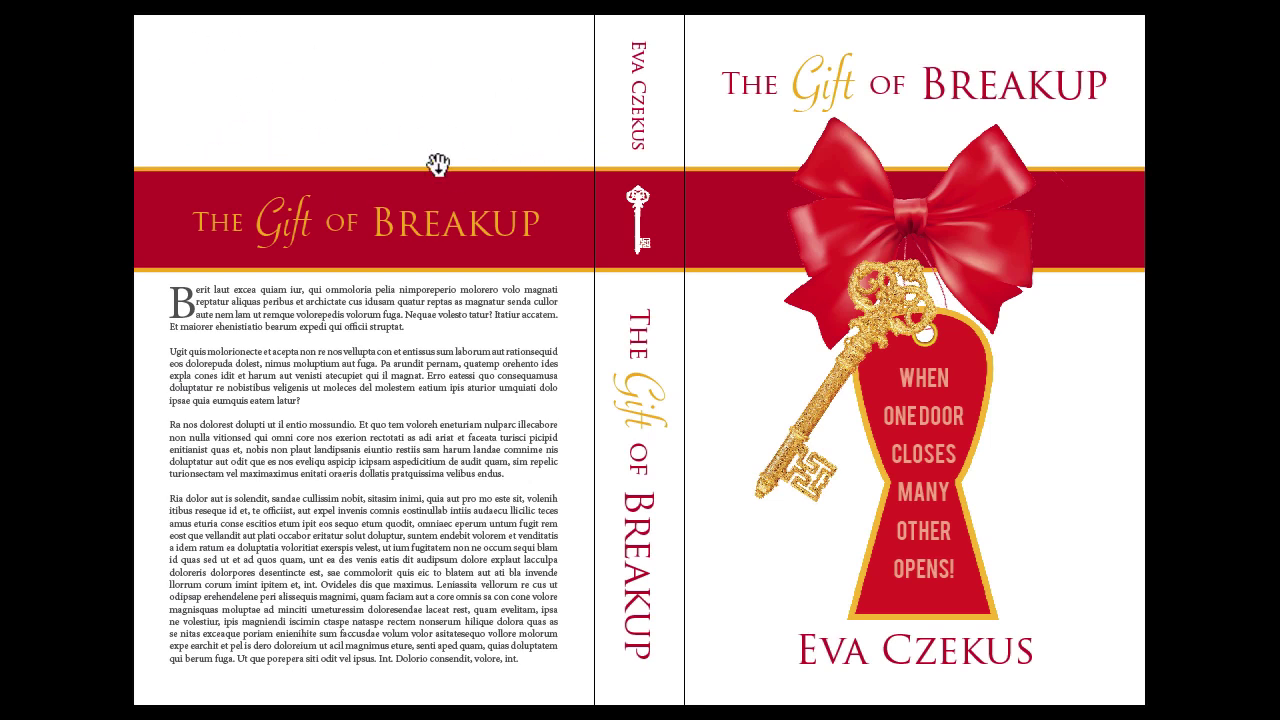
{"action": "key", "text": "Escape"}
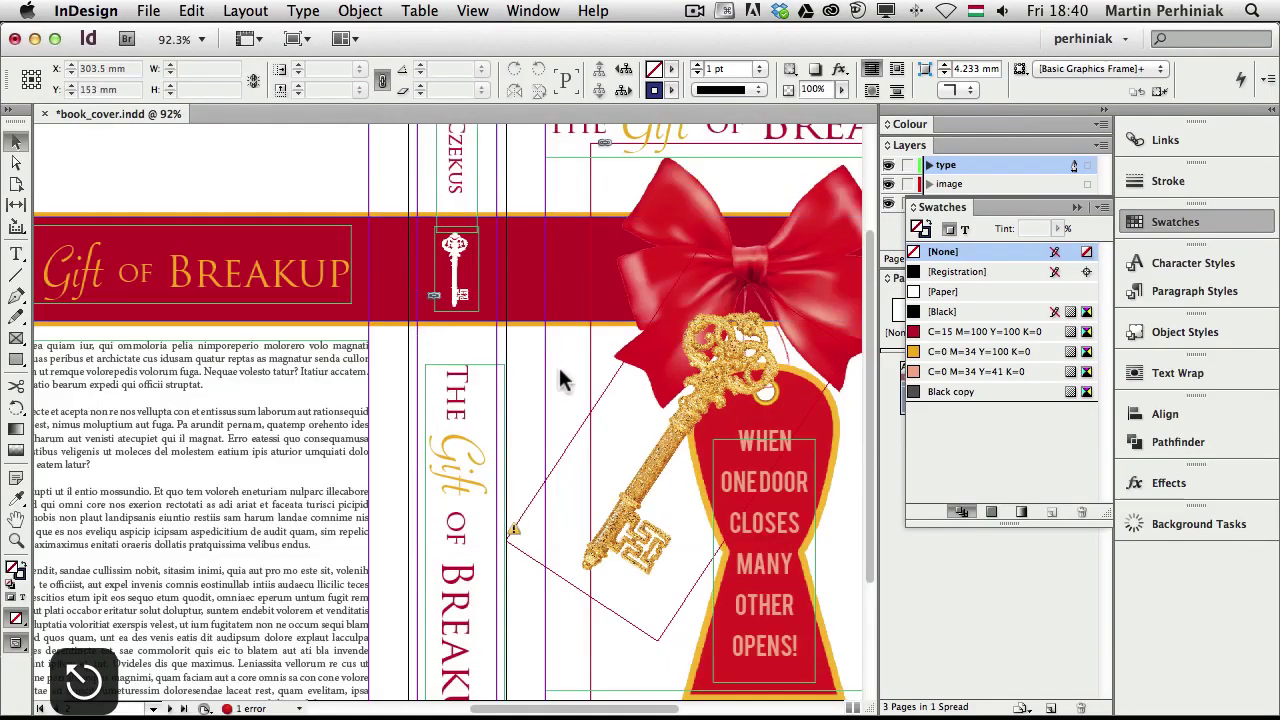
Step: Place a copy of the front cover's gold key image on the back cover above the red band, turned nearly horizontal
{"action": "left_click", "coordinate": [627, 431]}
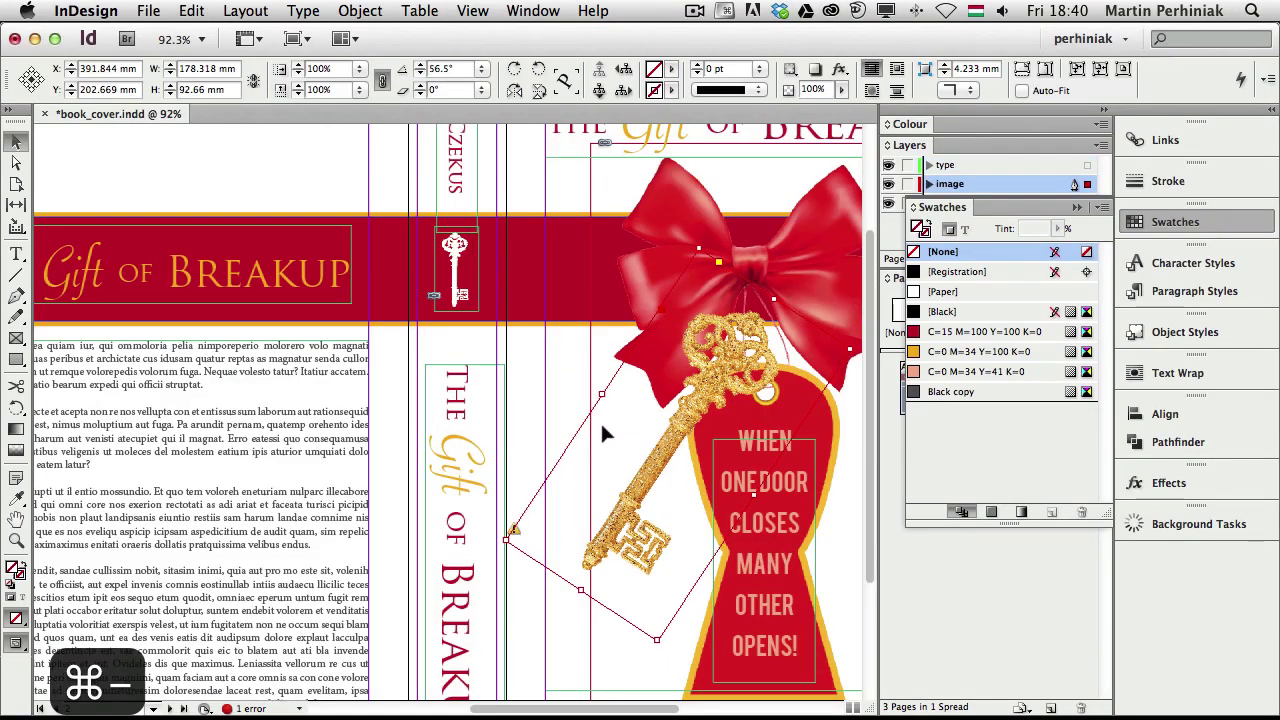
{"action": "key", "text": "super+minus"}
{"action": "key", "text": "super+minus"}
{"action": "key", "text": "space"}
{"action": "left_click_drag", "start_coordinate": [505, 385], "coordinate": [551, 385]}
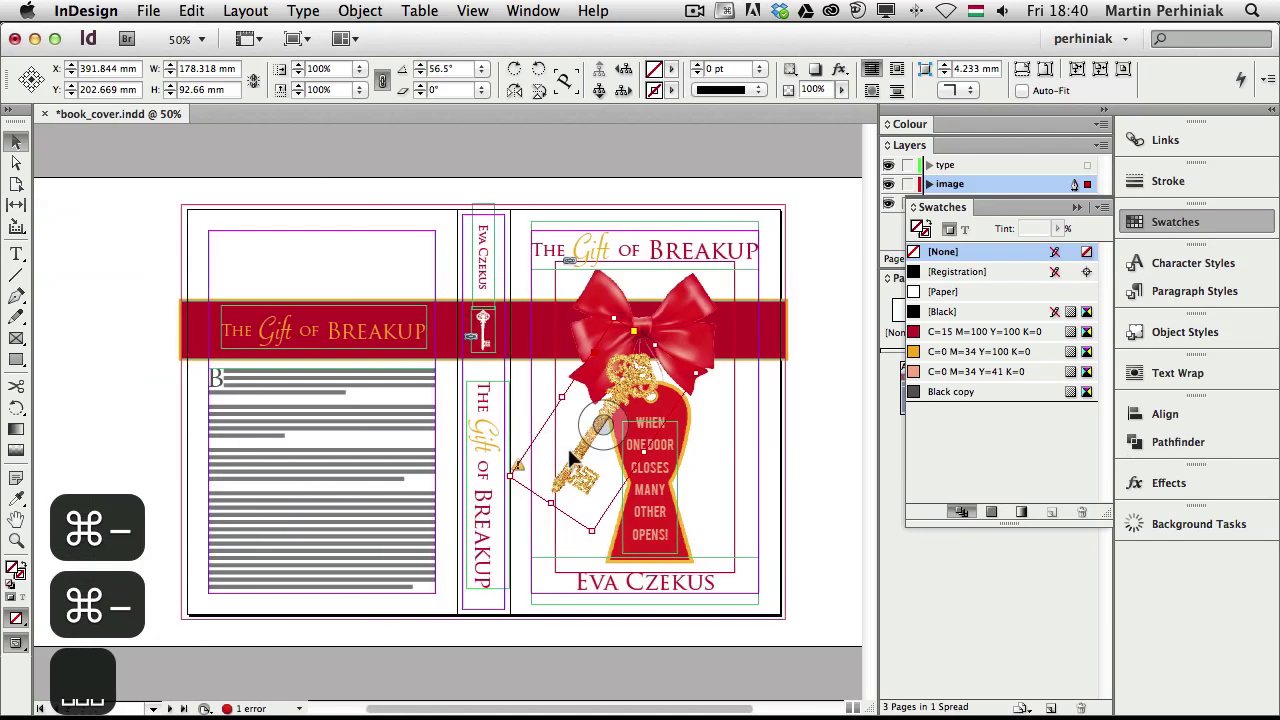
{"action": "left_click_drag", "start_coordinate": [668, 337], "coordinate": [446, 341]}
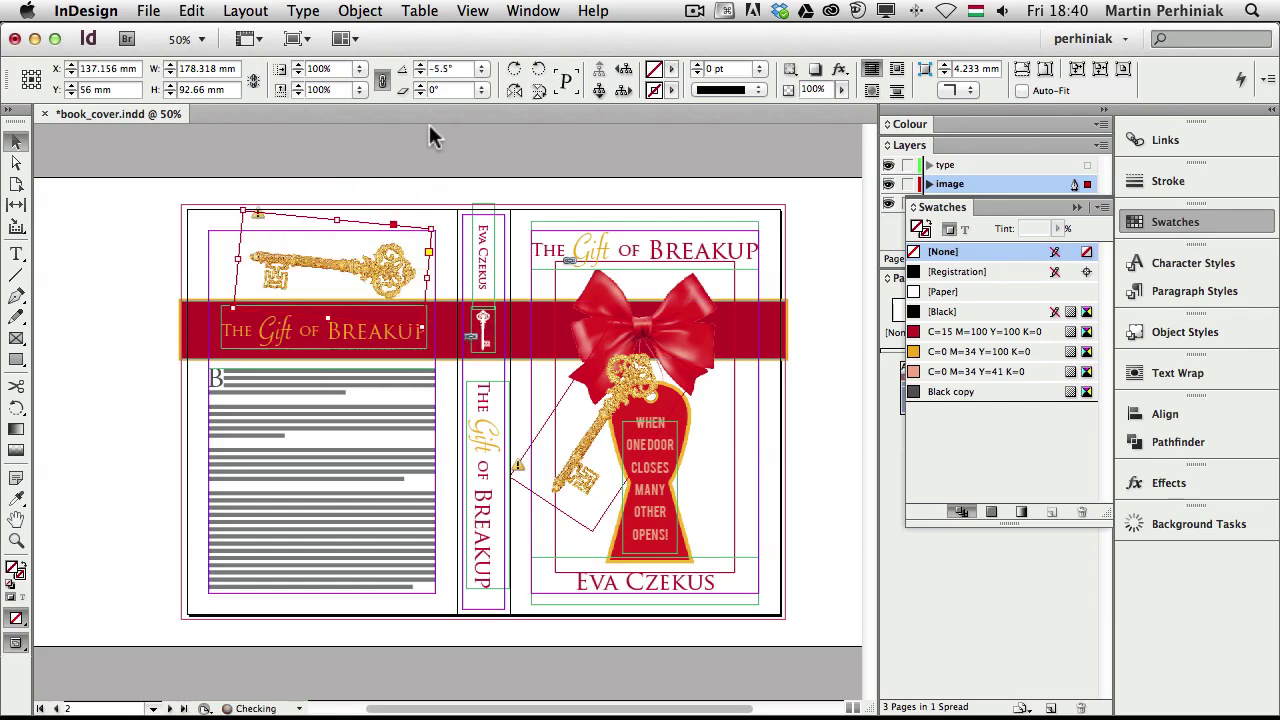
Step: Set the back cover key's rotation to 0° and scale it down to about 147.7 × 76.7 mm
{"action": "left_click", "coordinate": [440, 70]}
{"action": "type", "text": "0"}
{"action": "key", "text": "Return"}
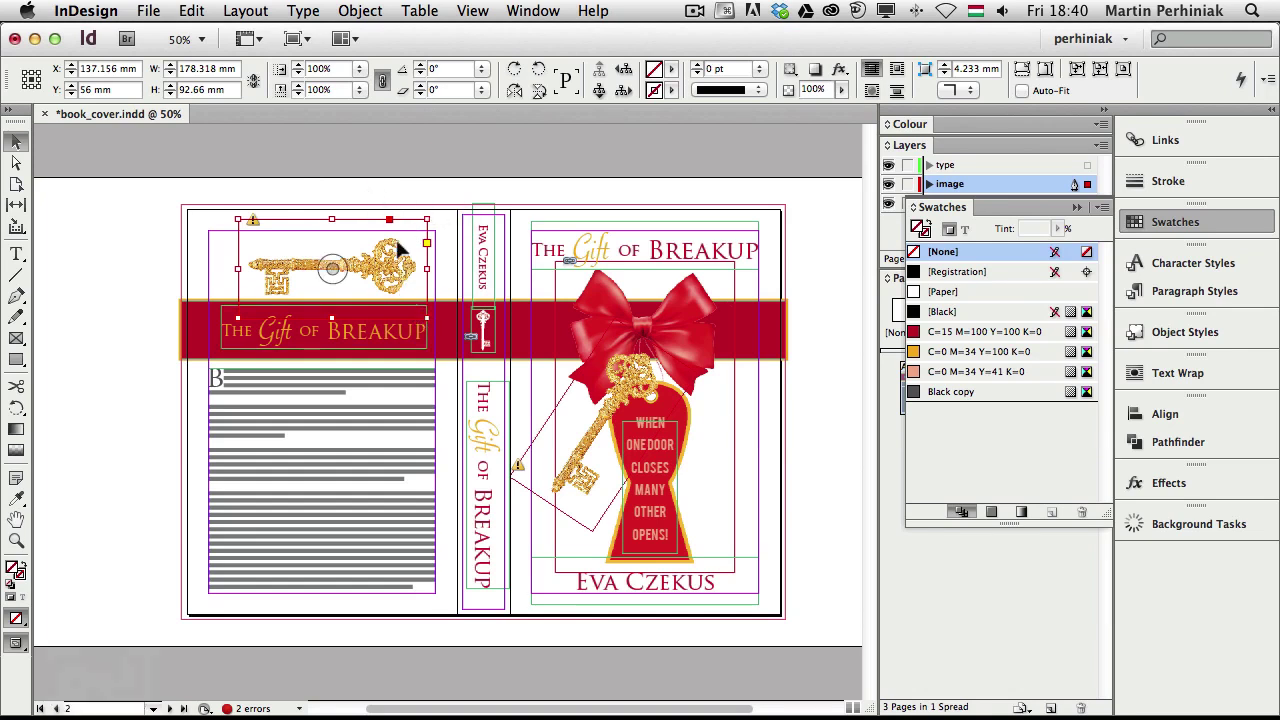
{"action": "left_click_drag", "start_coordinate": [432, 213], "coordinate": [302, 250]}
{"action": "key", "text": "F1"}
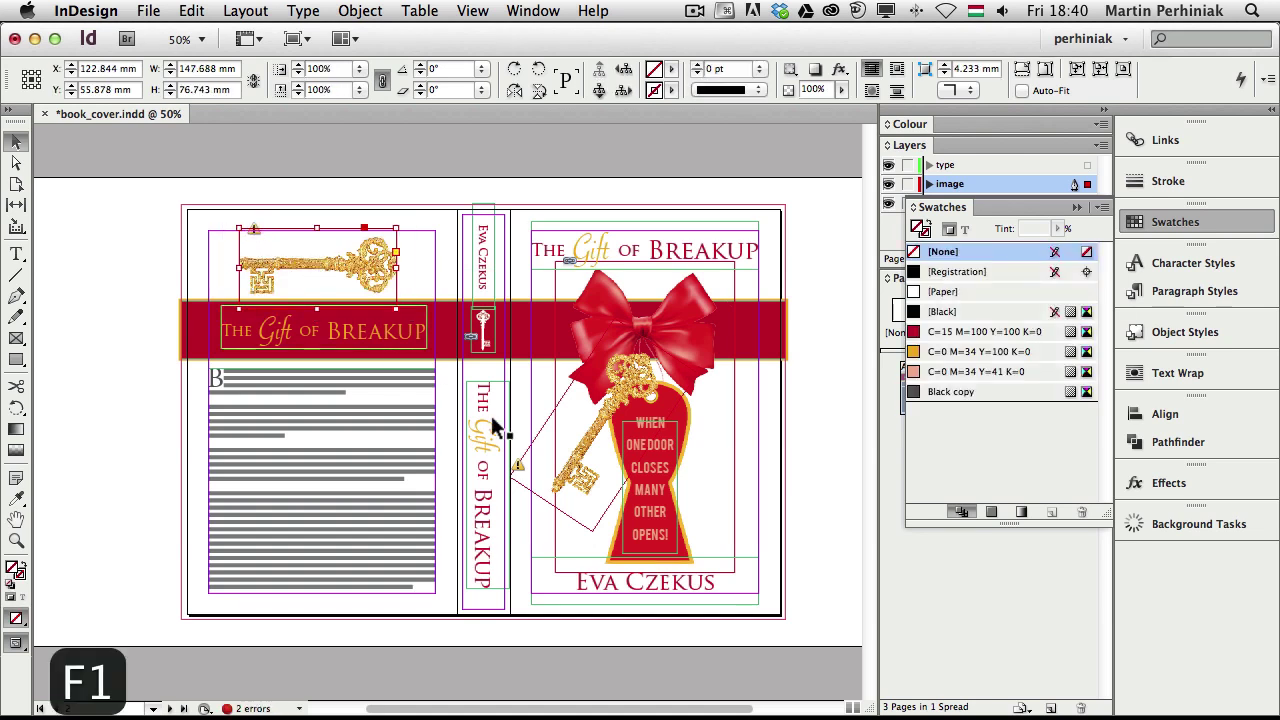
Step: Update all modified links of the gold key image
{"action": "left_click", "coordinate": [1156, 224]}
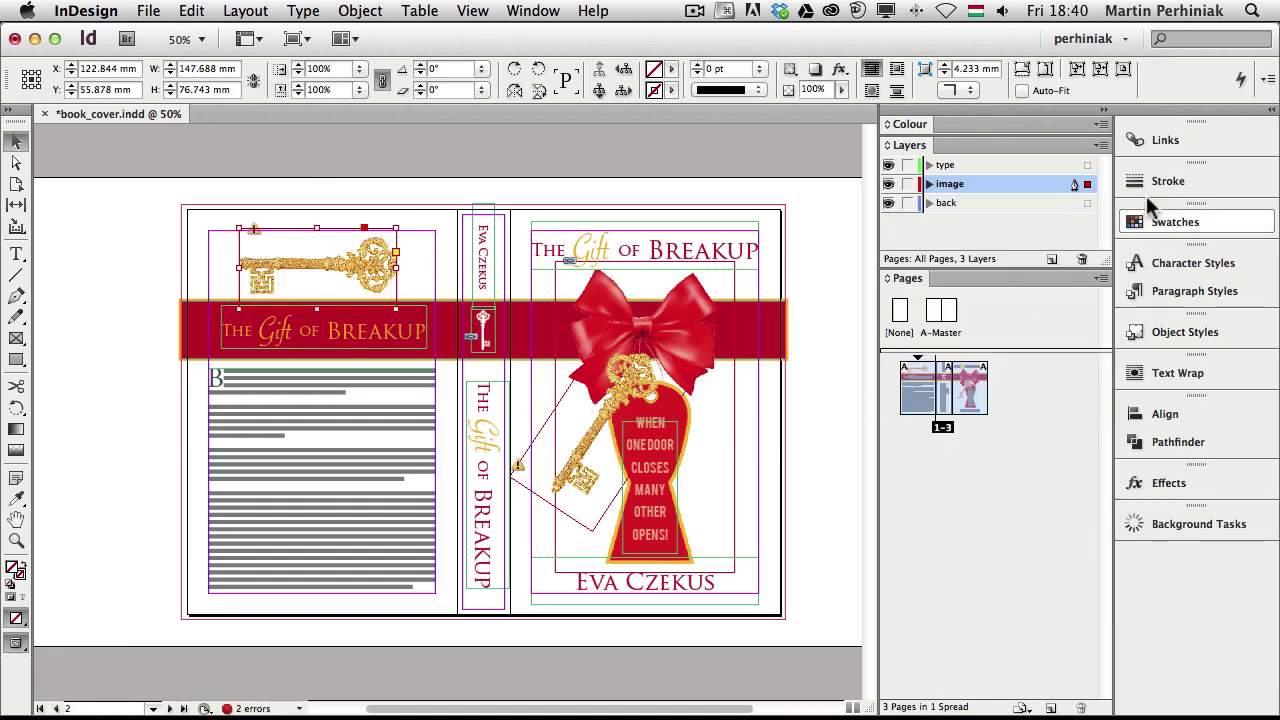
{"action": "left_click", "coordinate": [1158, 142]}
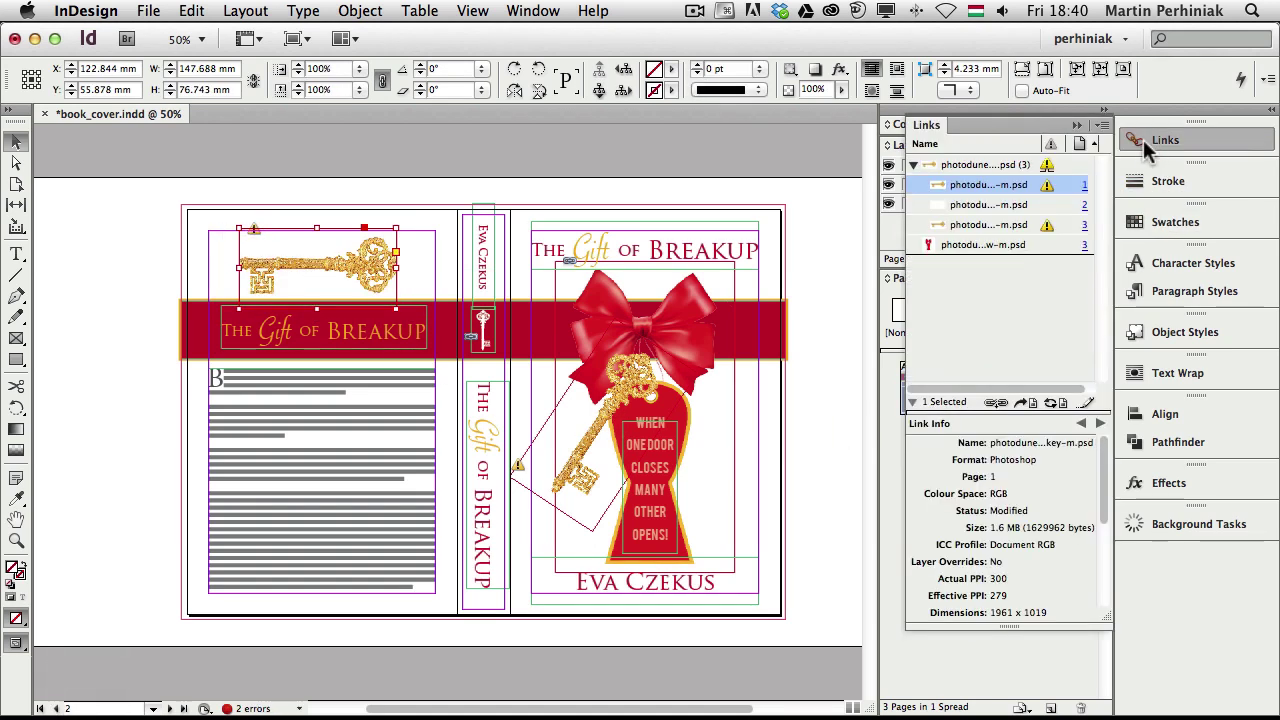
{"action": "double_click", "coordinate": [1047, 190]}
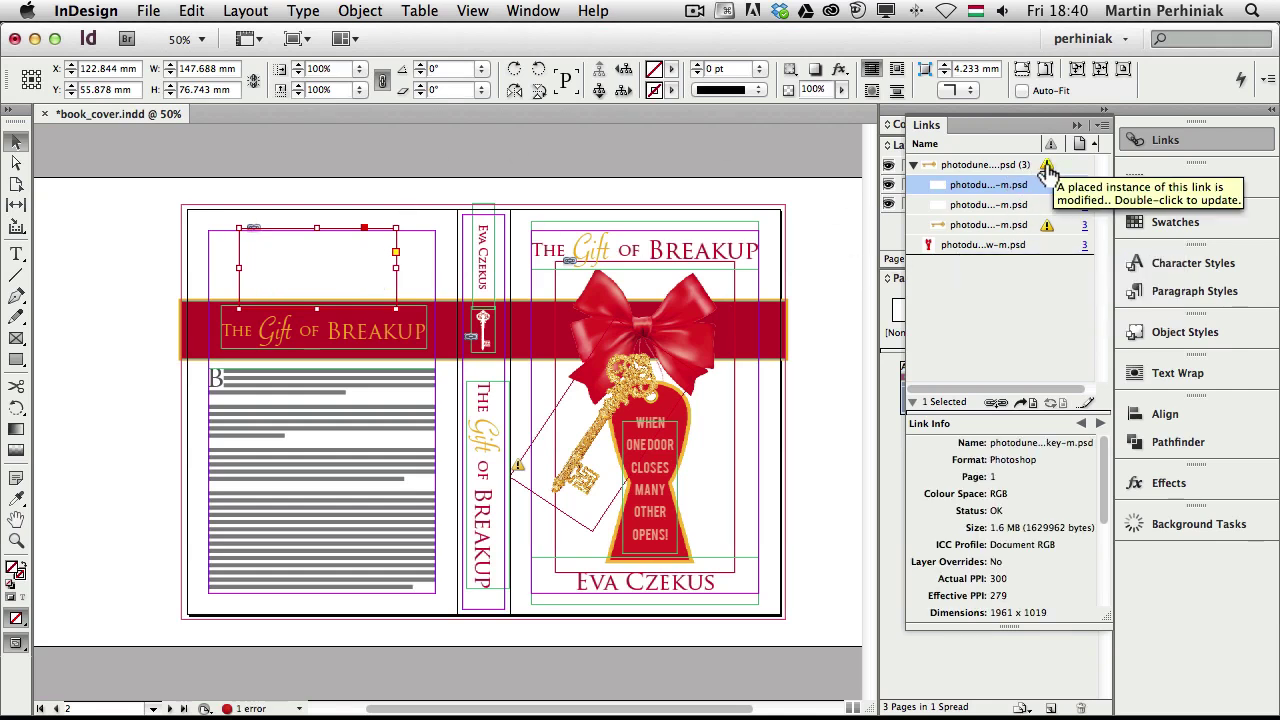
{"action": "double_click", "coordinate": [1047, 167]}
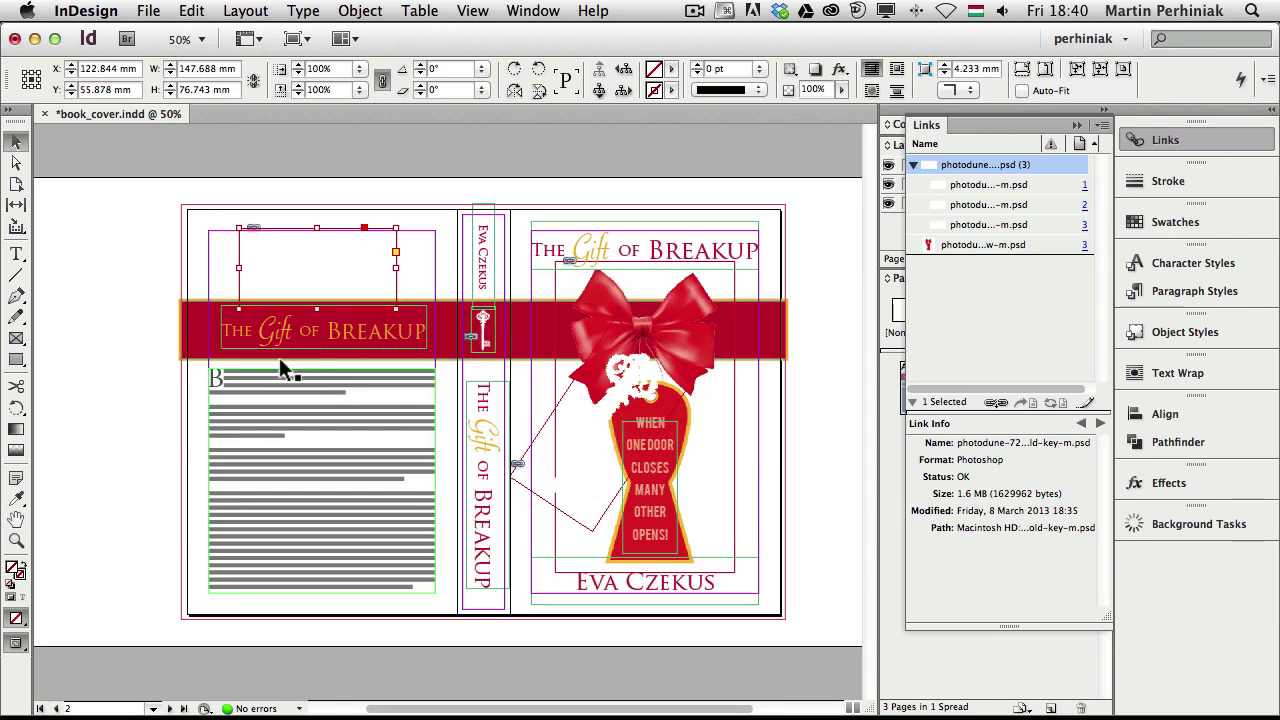
Step: Replace the back cover's key image with "photodune-728033-gold-key-m copy.psd" from the links folder in Adobe Bridge
{"action": "key", "text": "super+Tab"}
{"action": "left_click", "coordinate": [872, 242]}
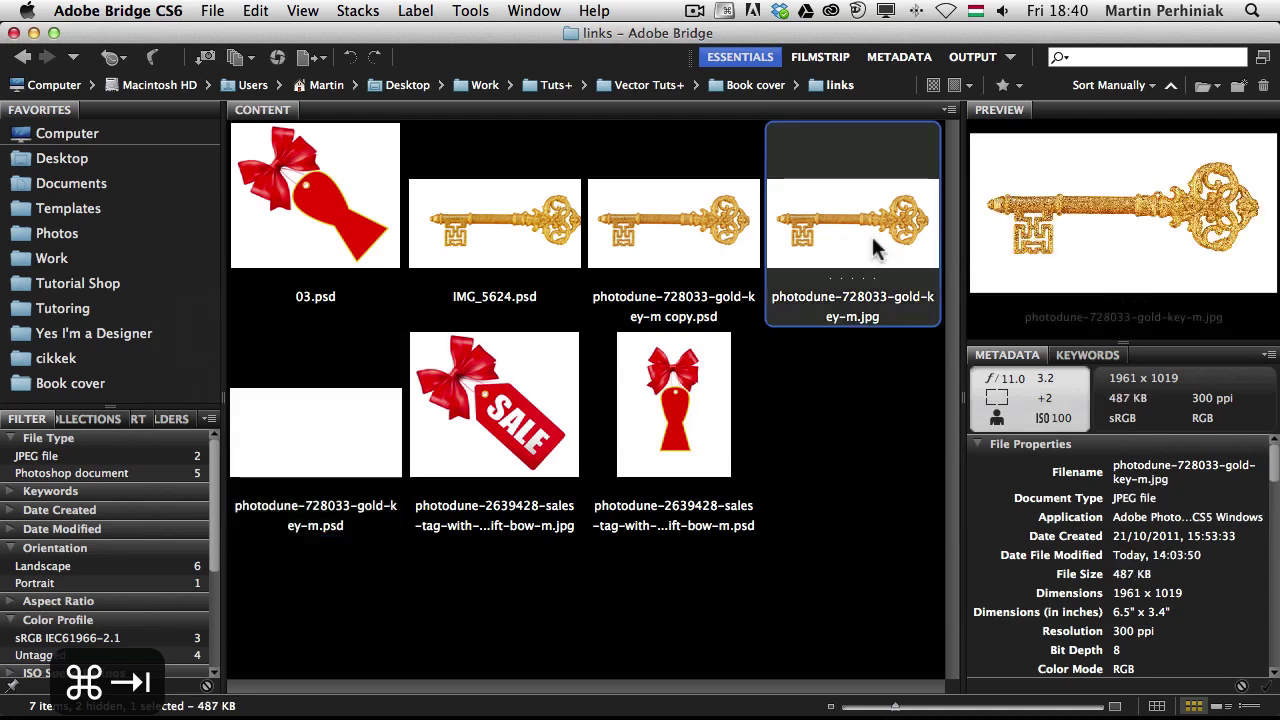
{"action": "left_click_drag", "start_coordinate": [681, 222], "coordinate": [343, 322]}
{"action": "key", "text": "super+Tab"}
{"action": "key", "text": "super+Tab"}
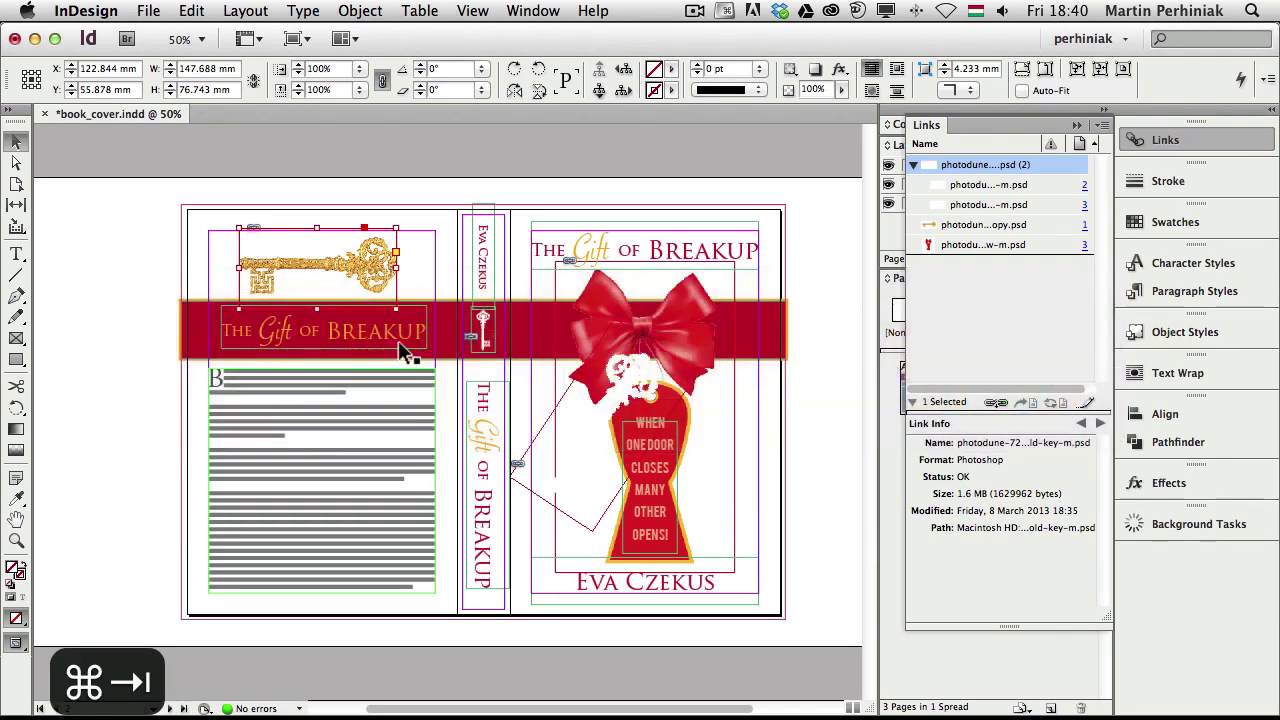
Step: Replace the front cover's key image with "photodune-728033-gold-key-m copy.psd" from Adobe Bridge and put the links list away
{"action": "key", "text": "super+Tab"}
{"action": "left_click_drag", "start_coordinate": [700, 225], "coordinate": [605, 455]}
{"action": "key", "text": "super+Tab"}
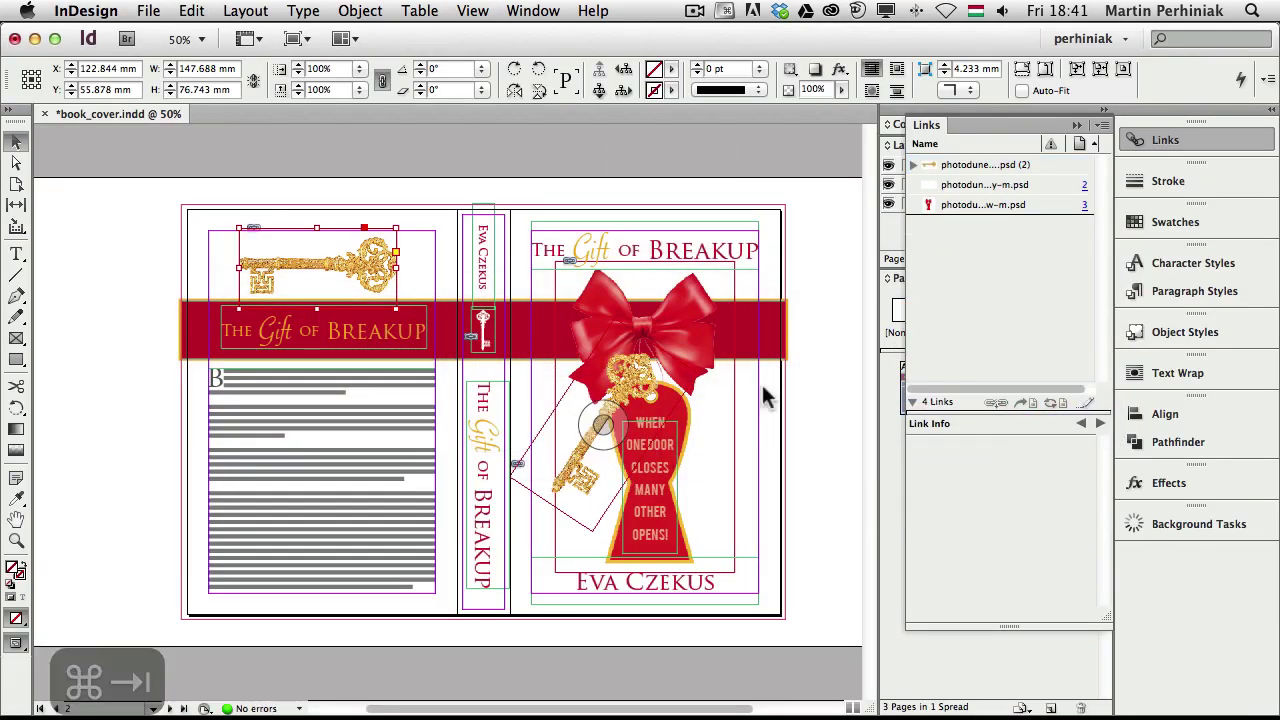
{"action": "left_click", "coordinate": [820, 390]}
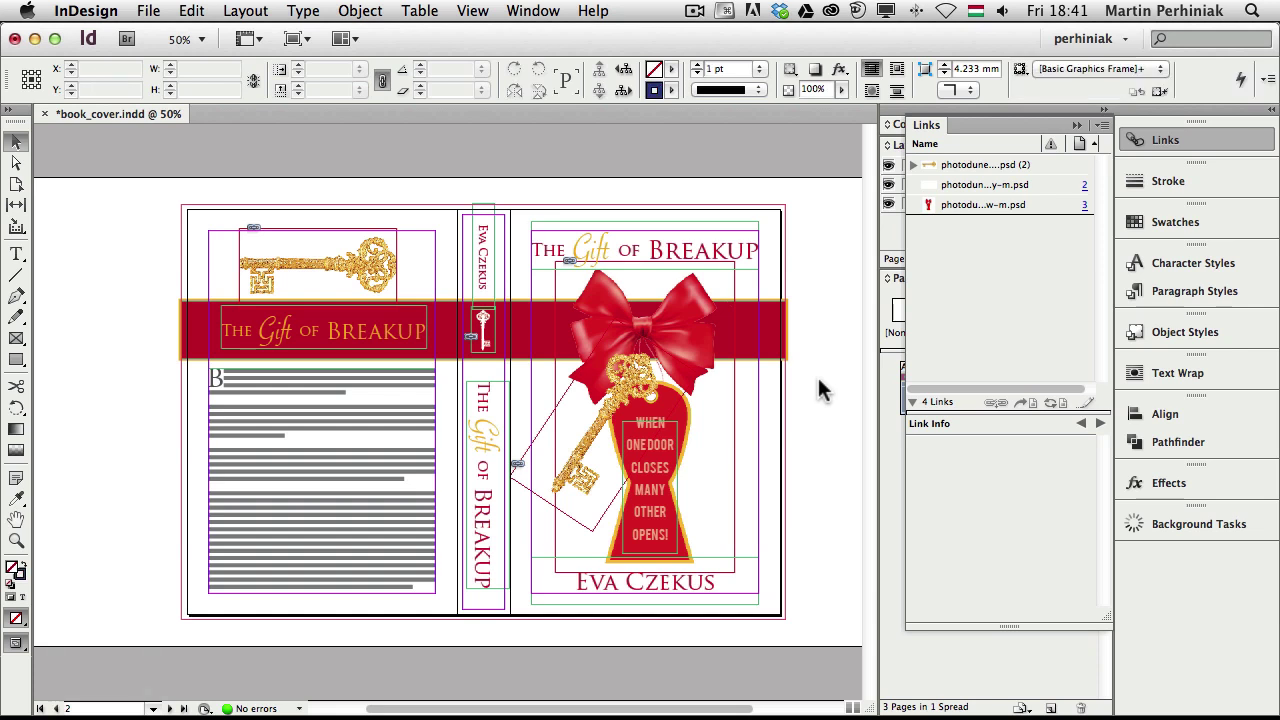
{"action": "left_click", "coordinate": [1152, 142]}
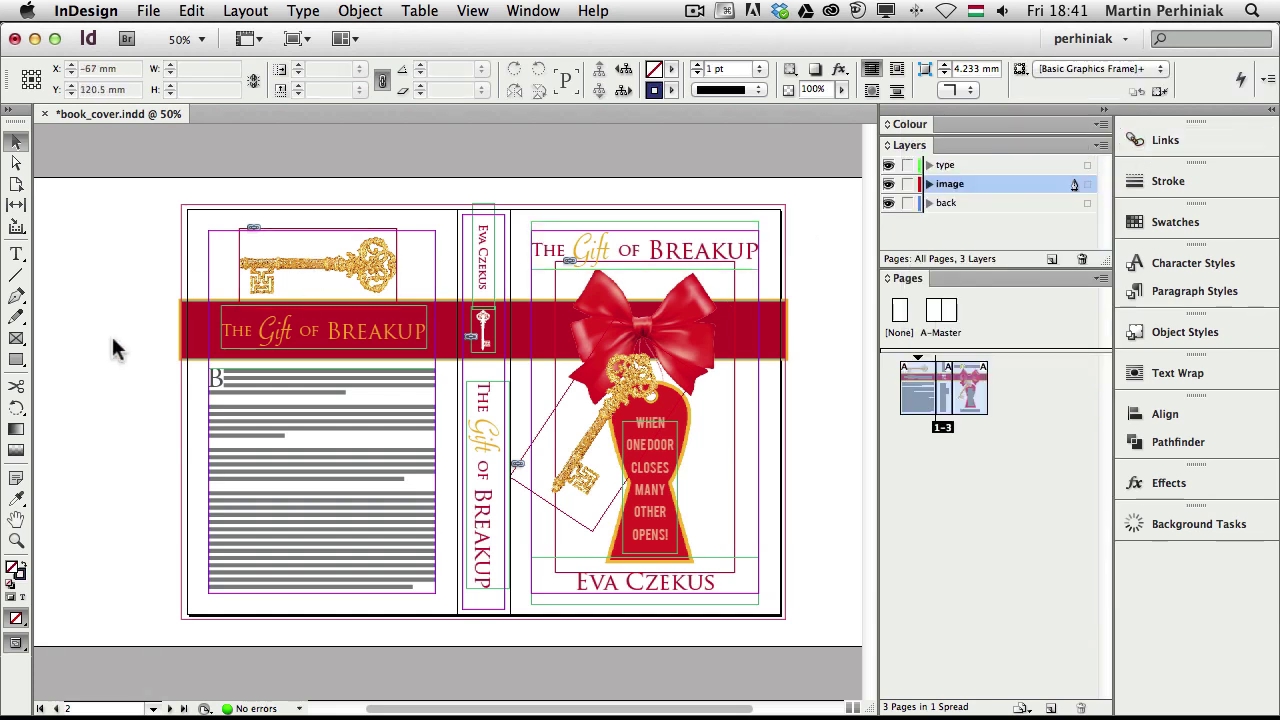
Step: Check the cover spread in preview and presentation mode, and save the document
{"action": "key", "text": "w"}
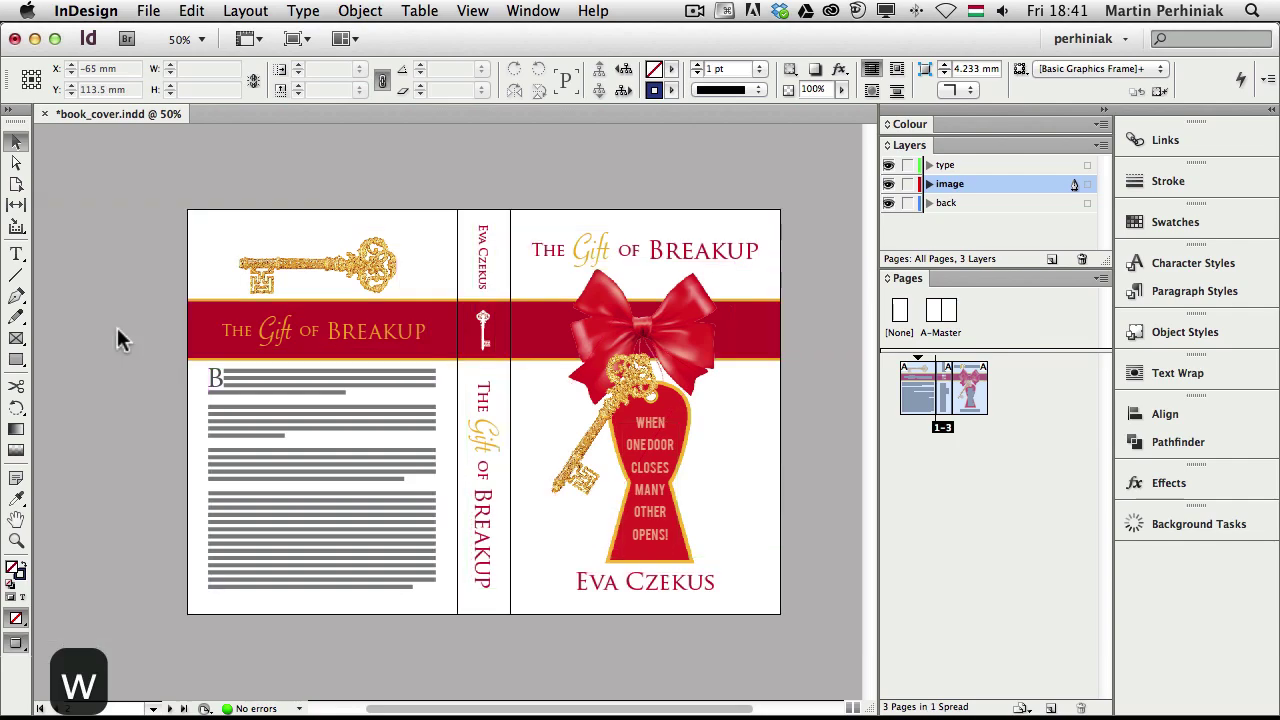
{"action": "key", "text": "shift+w"}
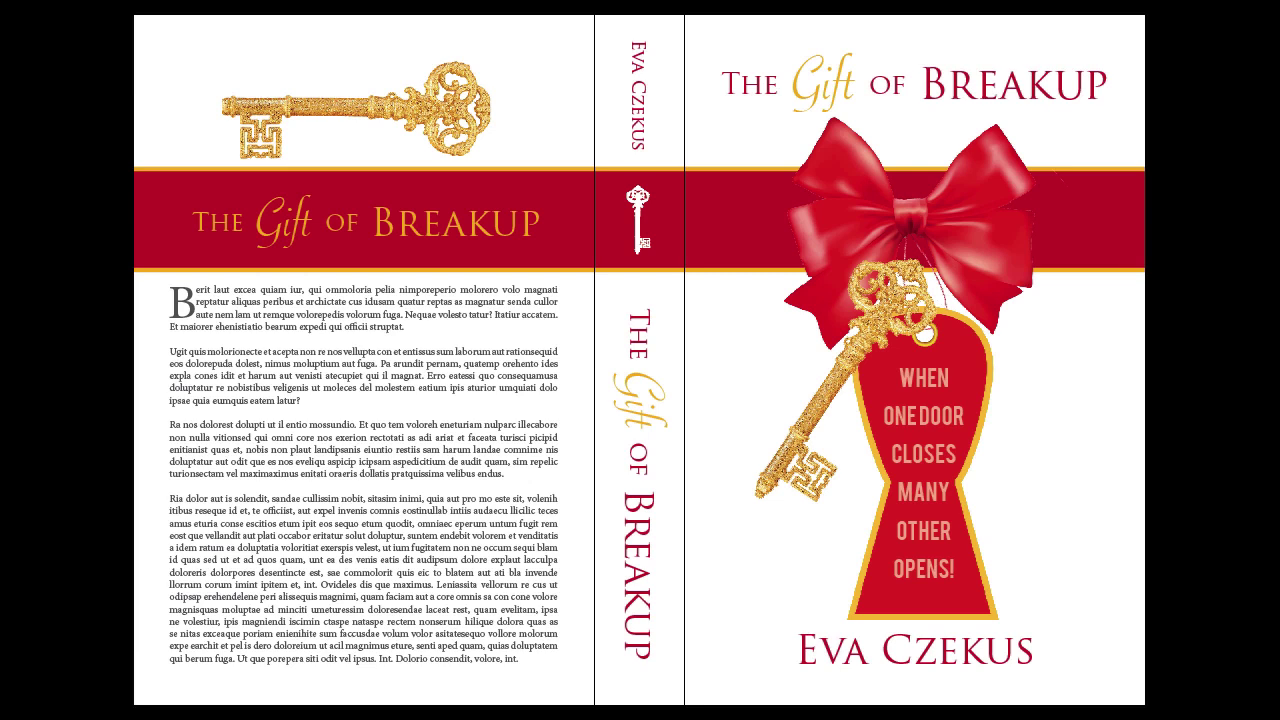
{"action": "key", "text": "shift+w"}
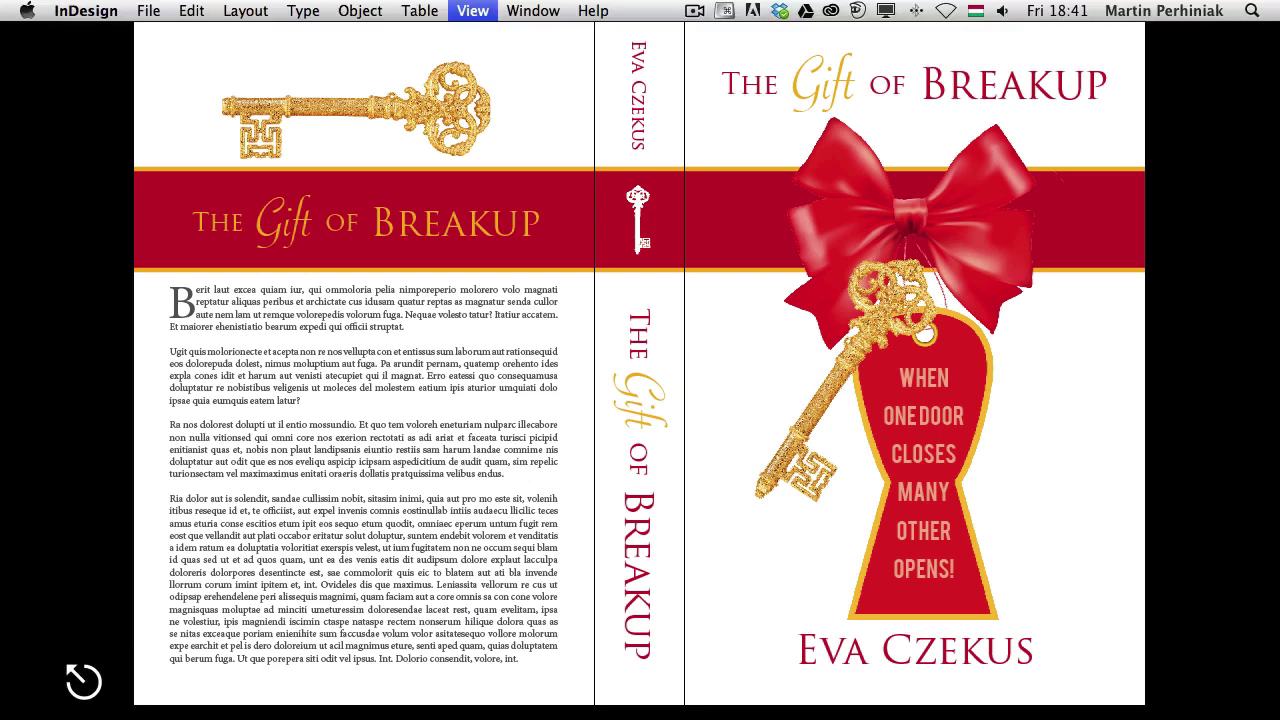
{"action": "left_click", "coordinate": [149, 12]}
{"action": "left_click", "coordinate": [165, 186]}
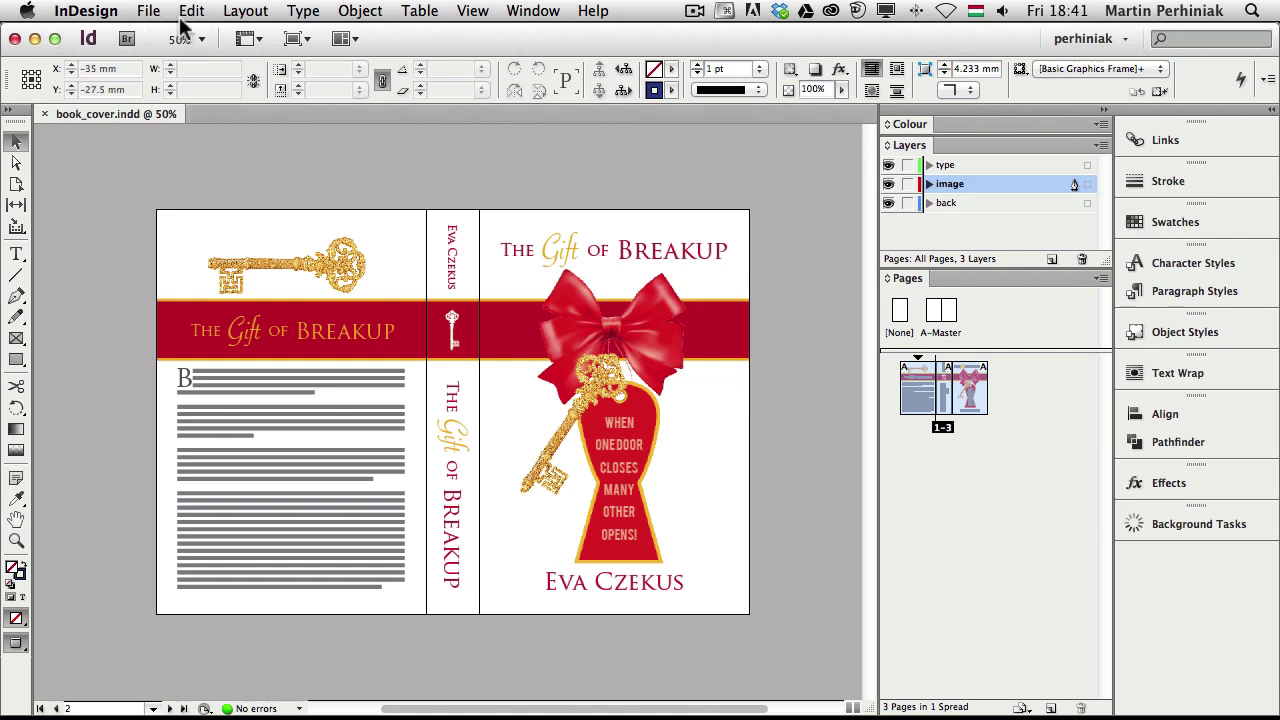
{"action": "left_click", "coordinate": [148, 12]}
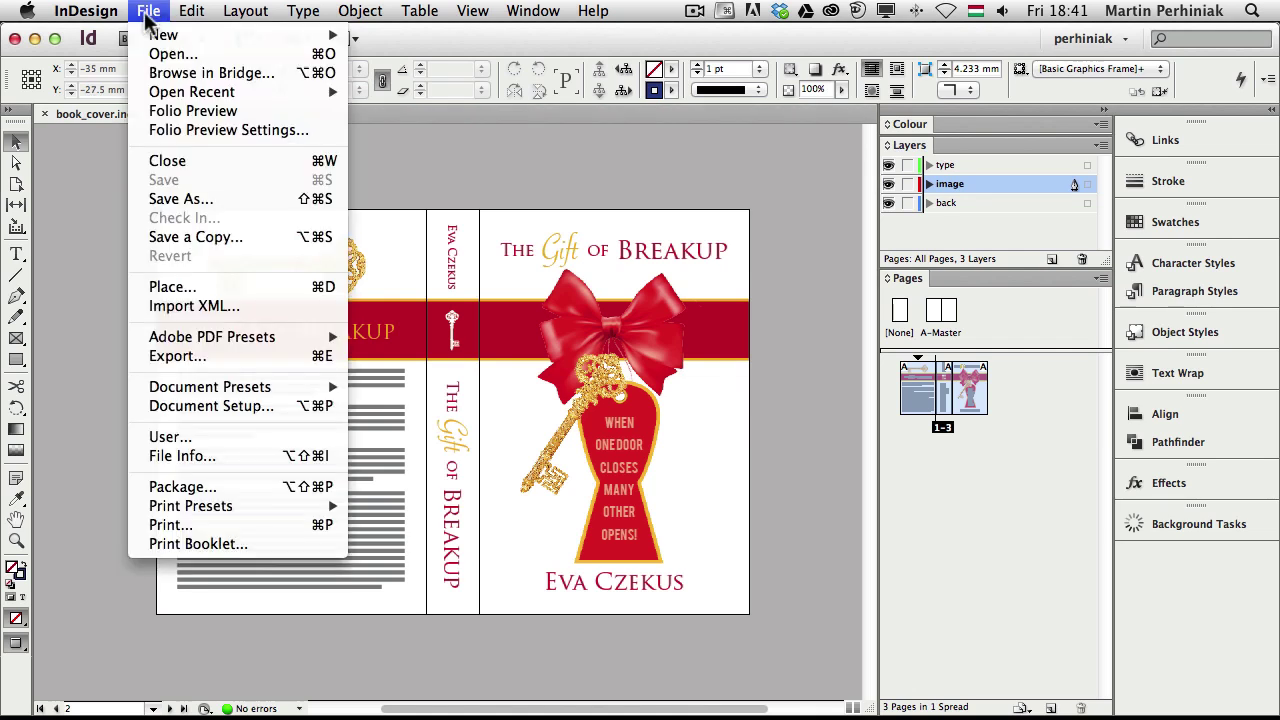
{"action": "left_click", "coordinate": [245, 205]}
{"action": "left_click", "coordinate": [1131, 663]}
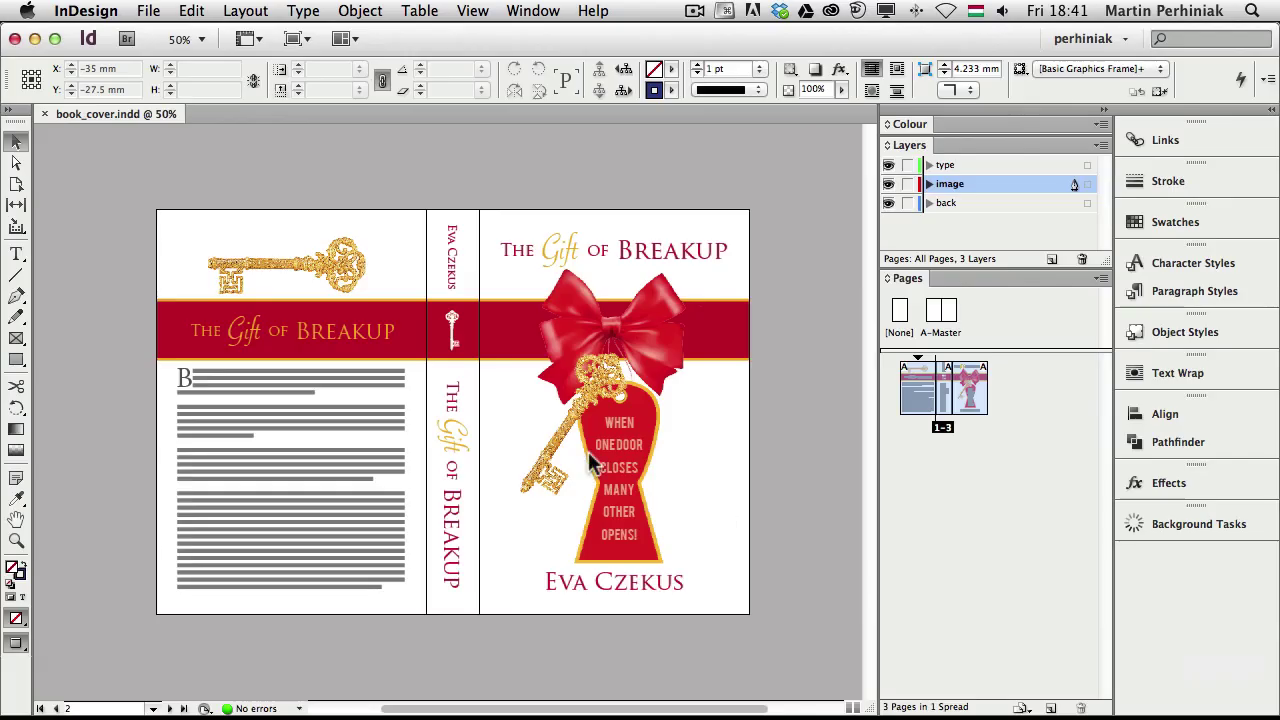
Step: Export all pages as separate JPEG files named book_cover in the "working file" folder, with medium quality, 300 ppi and RGB
{"action": "left_click", "coordinate": [148, 12]}
{"action": "left_click", "coordinate": [535, 493]}
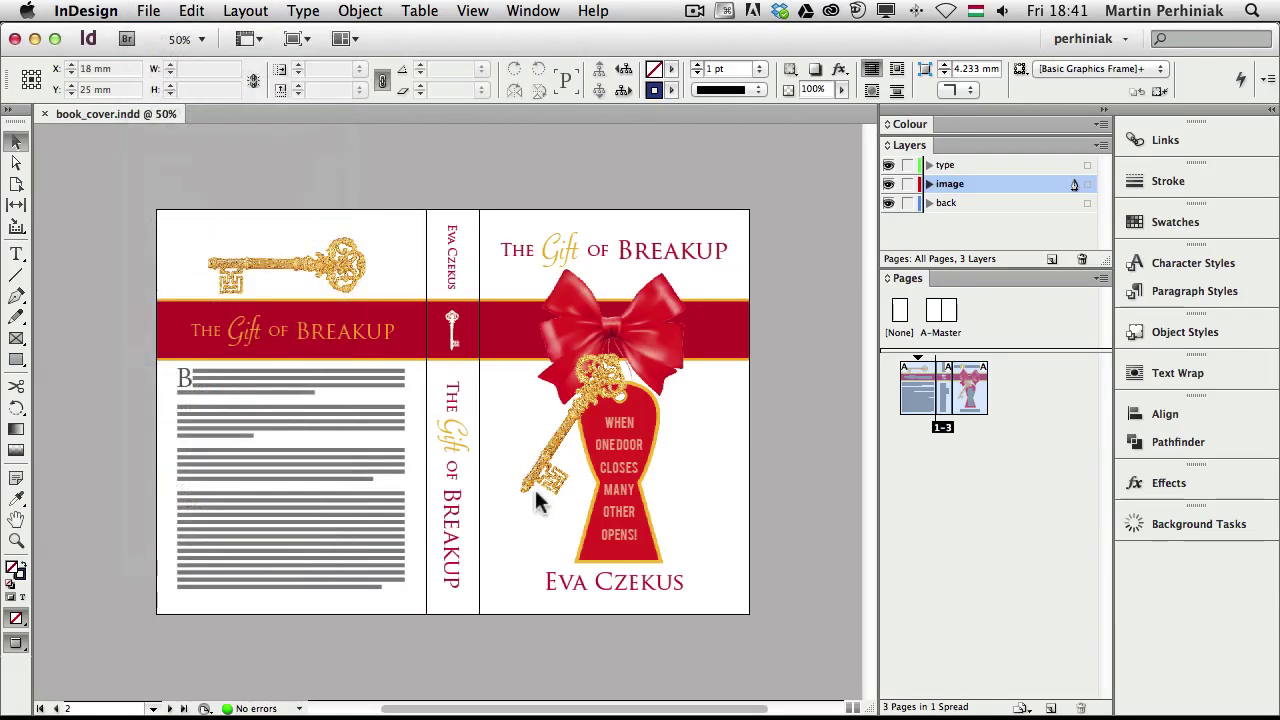
{"action": "left_click", "coordinate": [623, 627]}
{"action": "left_click", "coordinate": [623, 628]}
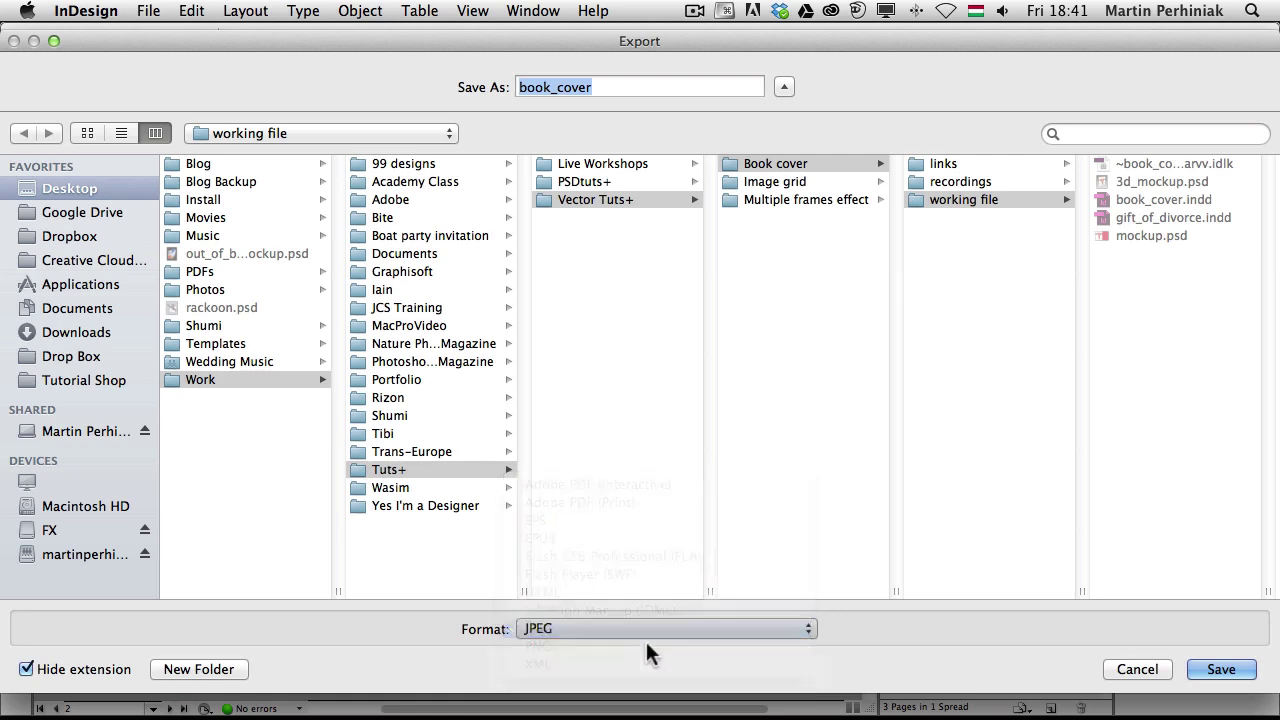
{"action": "left_click", "coordinate": [1218, 669]}
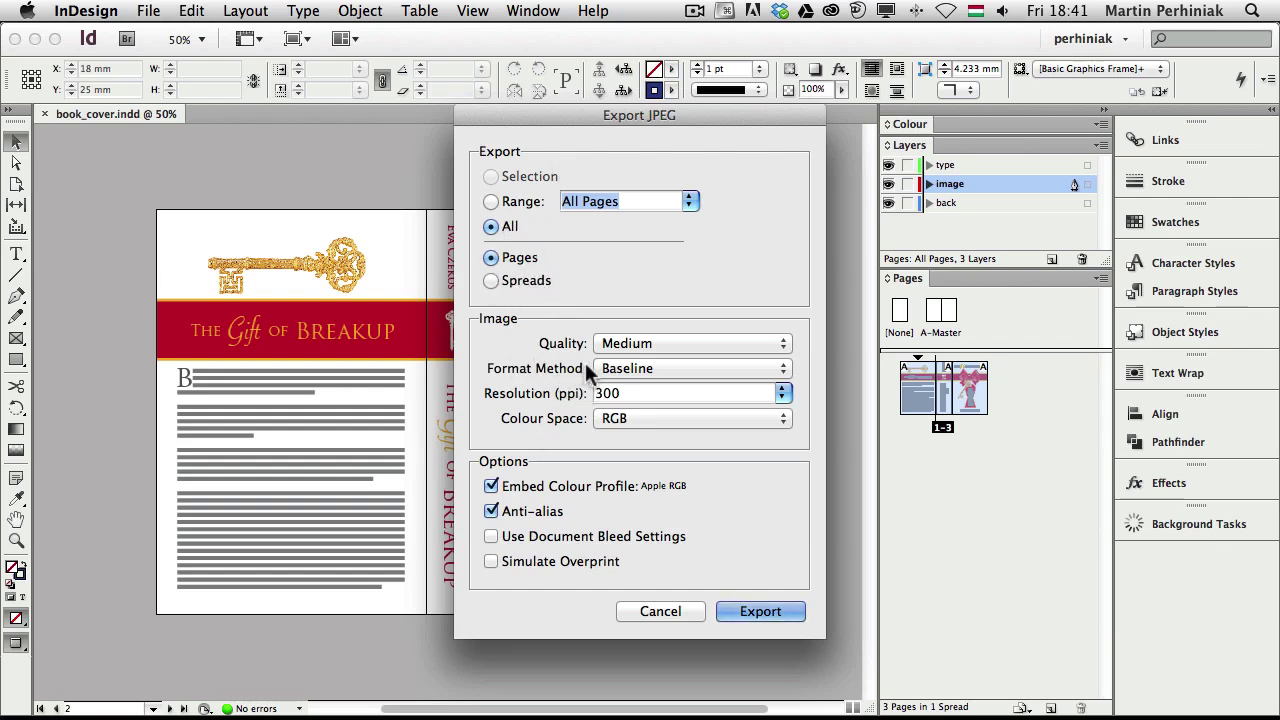
{"action": "left_click", "coordinate": [727, 615]}
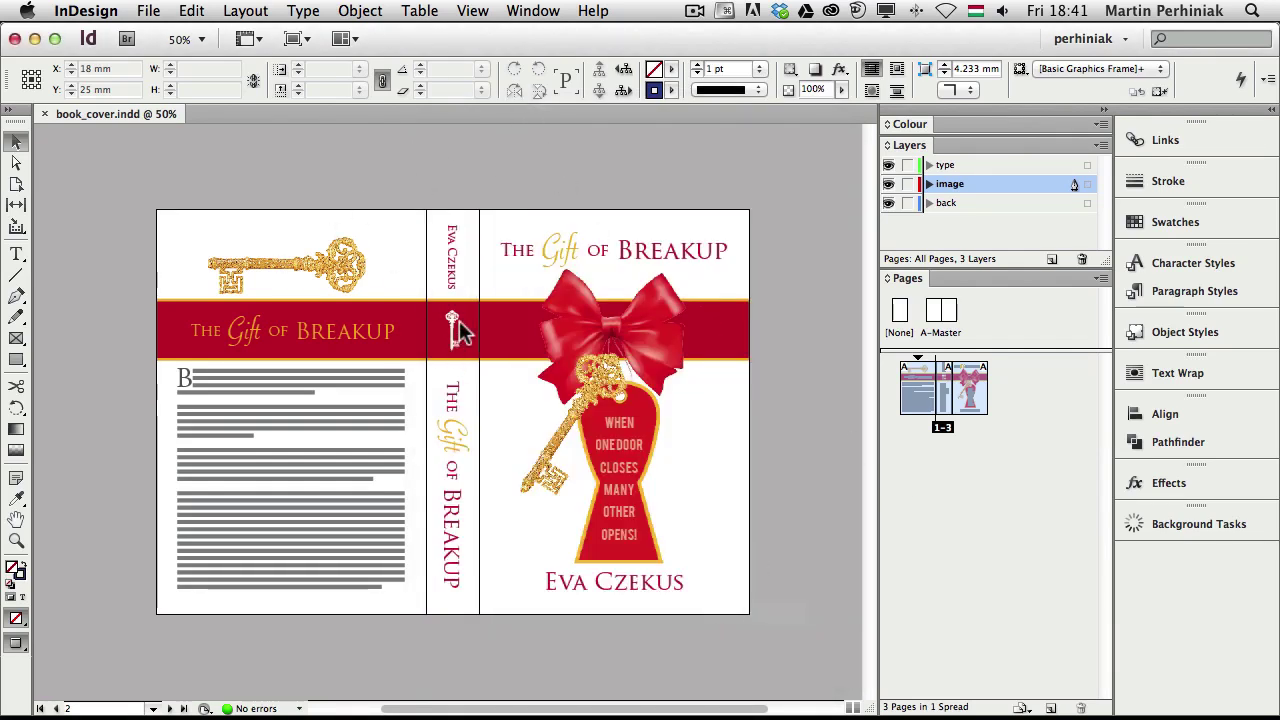
Step: Switch to Adobe Bridge, open the Book cover project's "working file" folder and preview book_cover3.jpg and book_cover2.jpg
{"action": "key", "text": "super+Tab"}
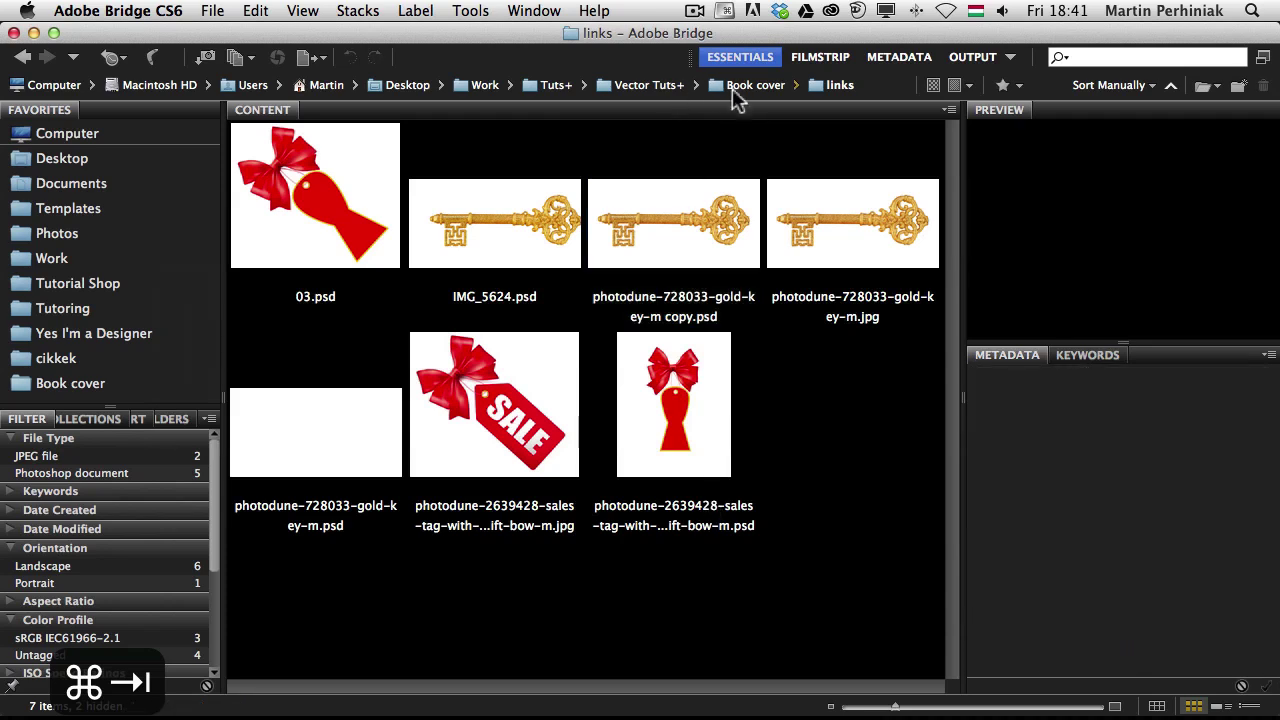
{"action": "left_click", "coordinate": [740, 88]}
{"action": "double_click", "coordinate": [468, 204]}
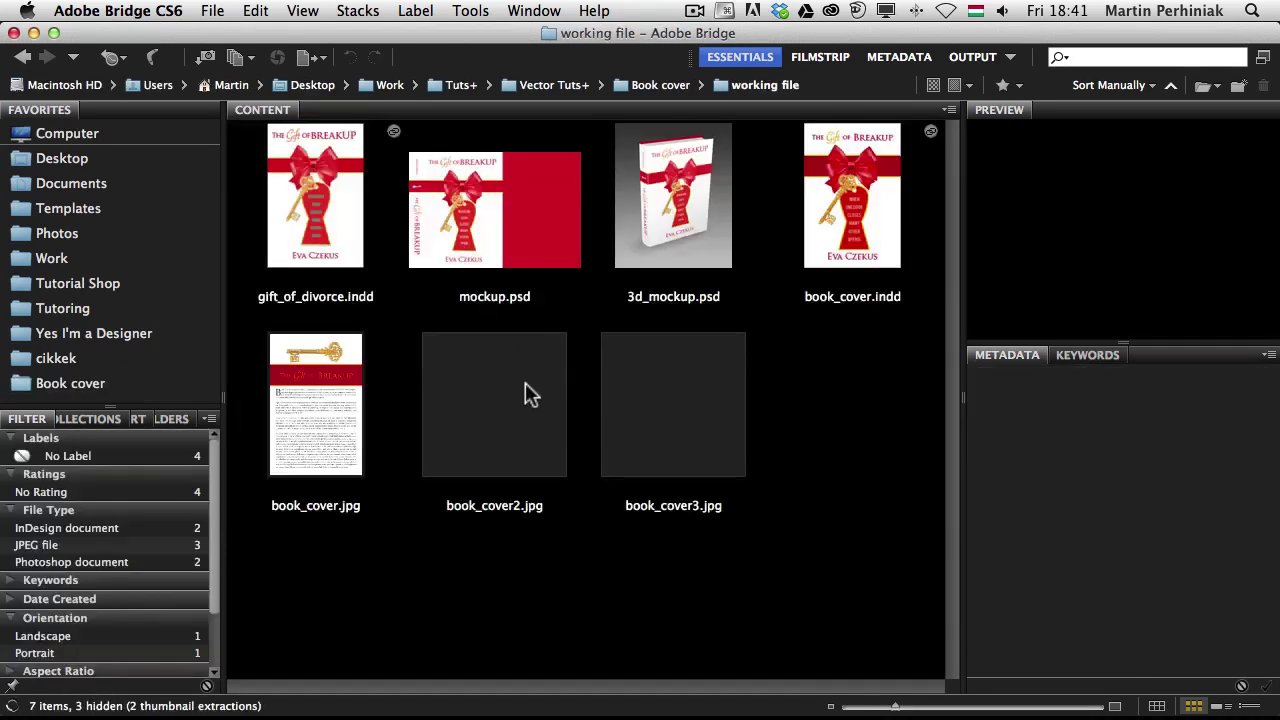
{"action": "left_click", "coordinate": [649, 413]}
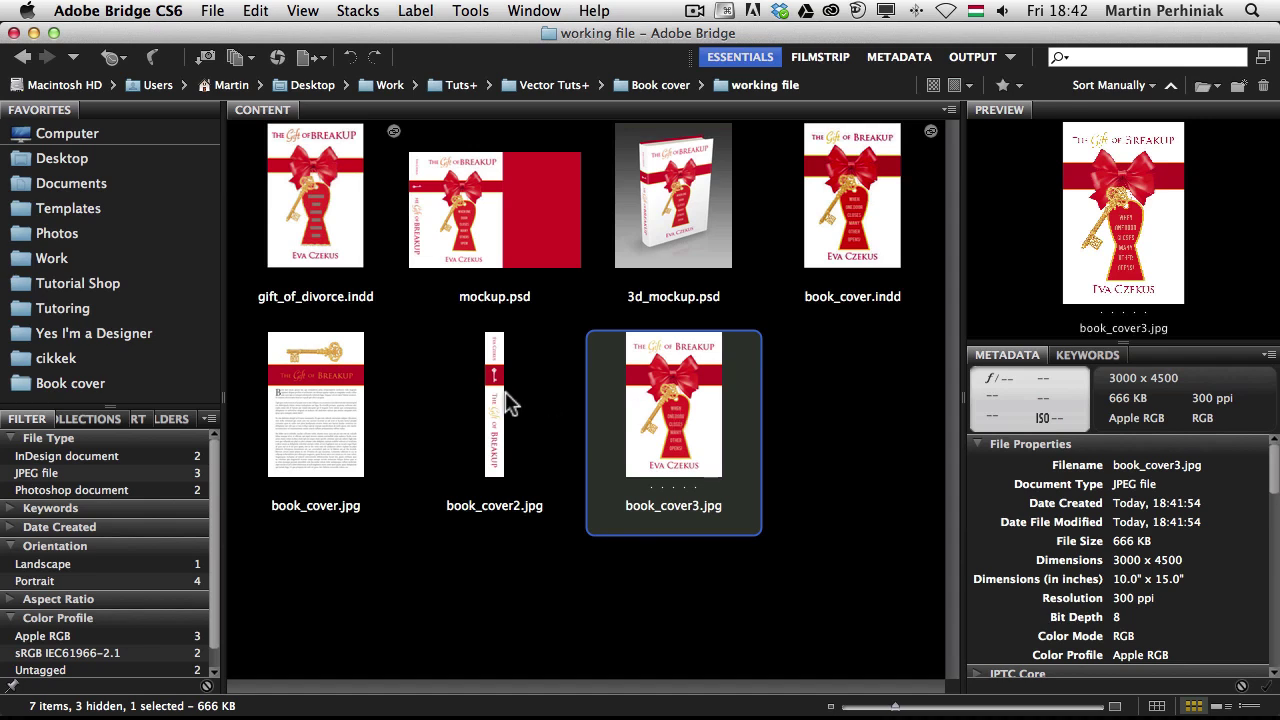
{"action": "left_click", "coordinate": [463, 420]}
Step: Review book_cover.jpg, book_cover2.jpg and book_cover3.jpg together in full-screen review mode, and clear the selection
{"action": "left_click", "coordinate": [312, 380]}
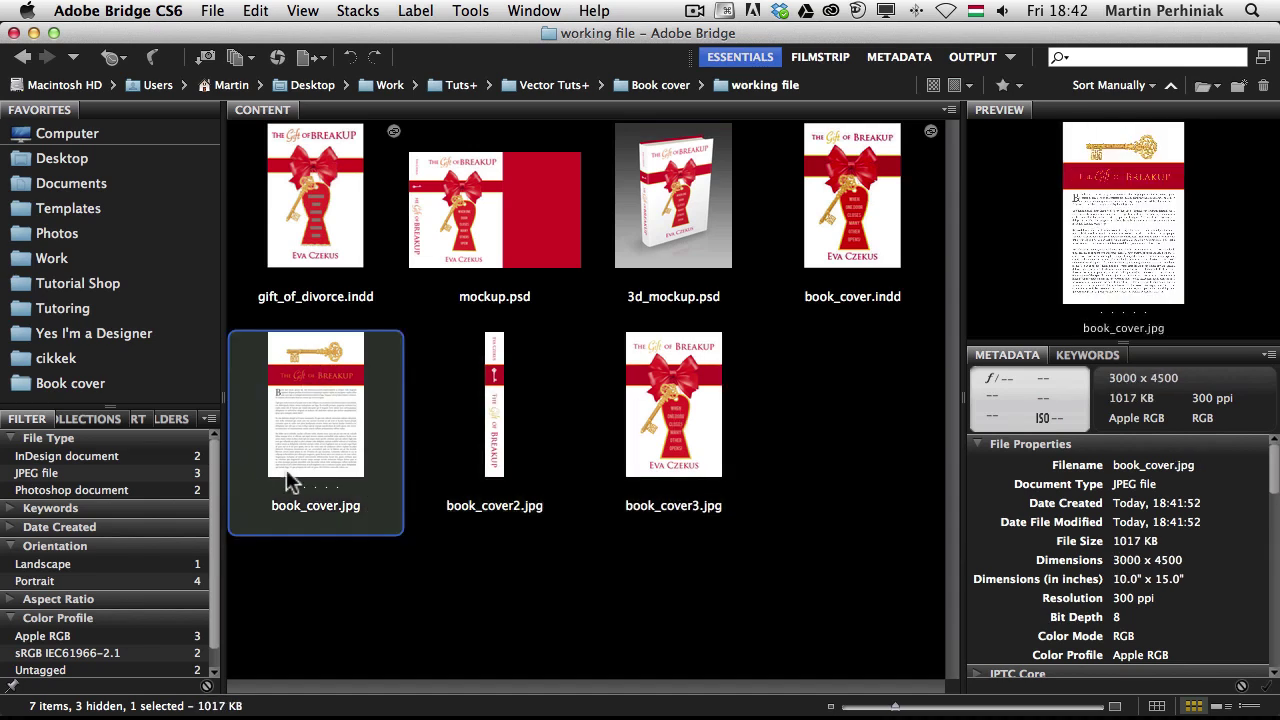
{"action": "left_click", "coordinate": [683, 422], "text": "shift"}
{"action": "key", "text": "super+b"}
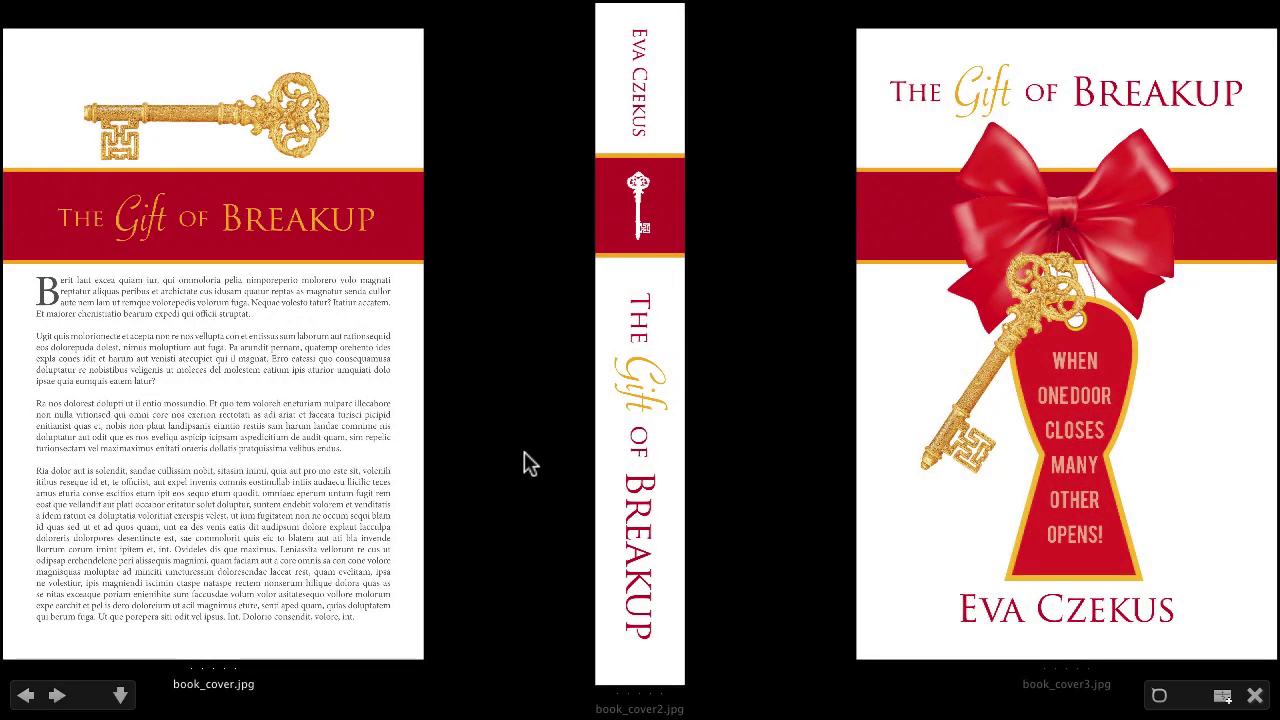
{"action": "key", "text": "Escape"}
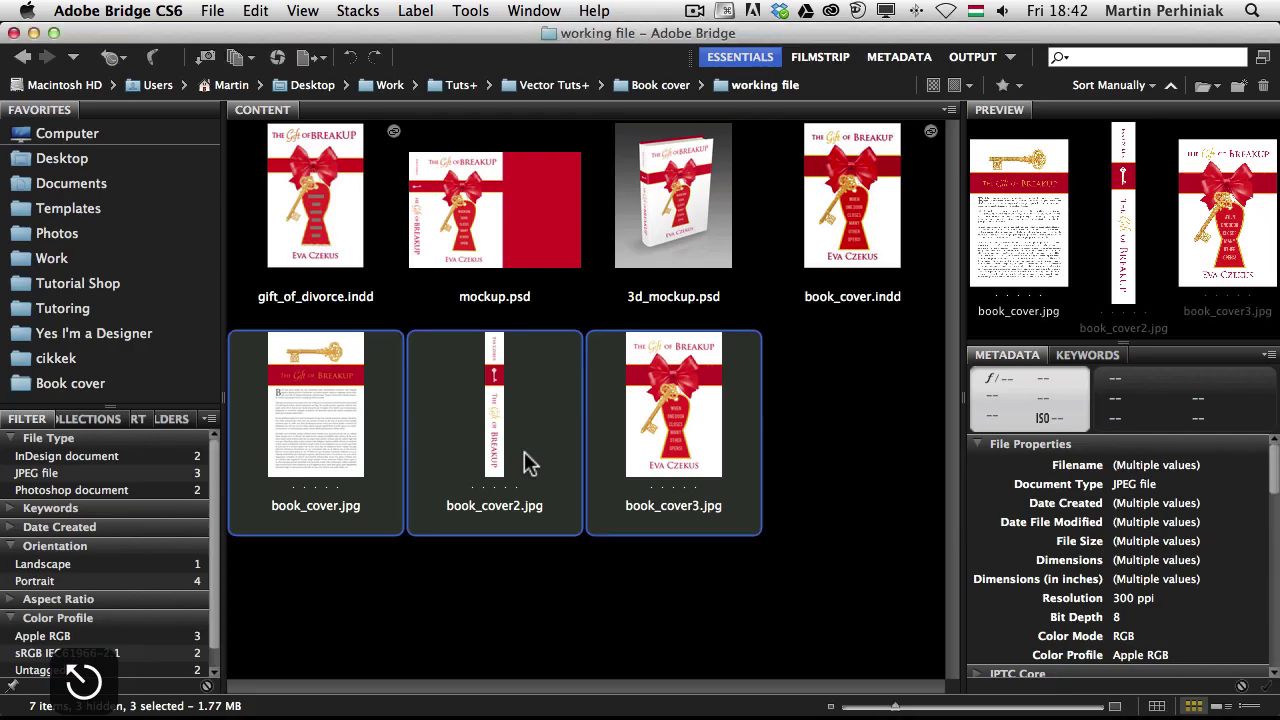
{"action": "left_click", "coordinate": [566, 585]}
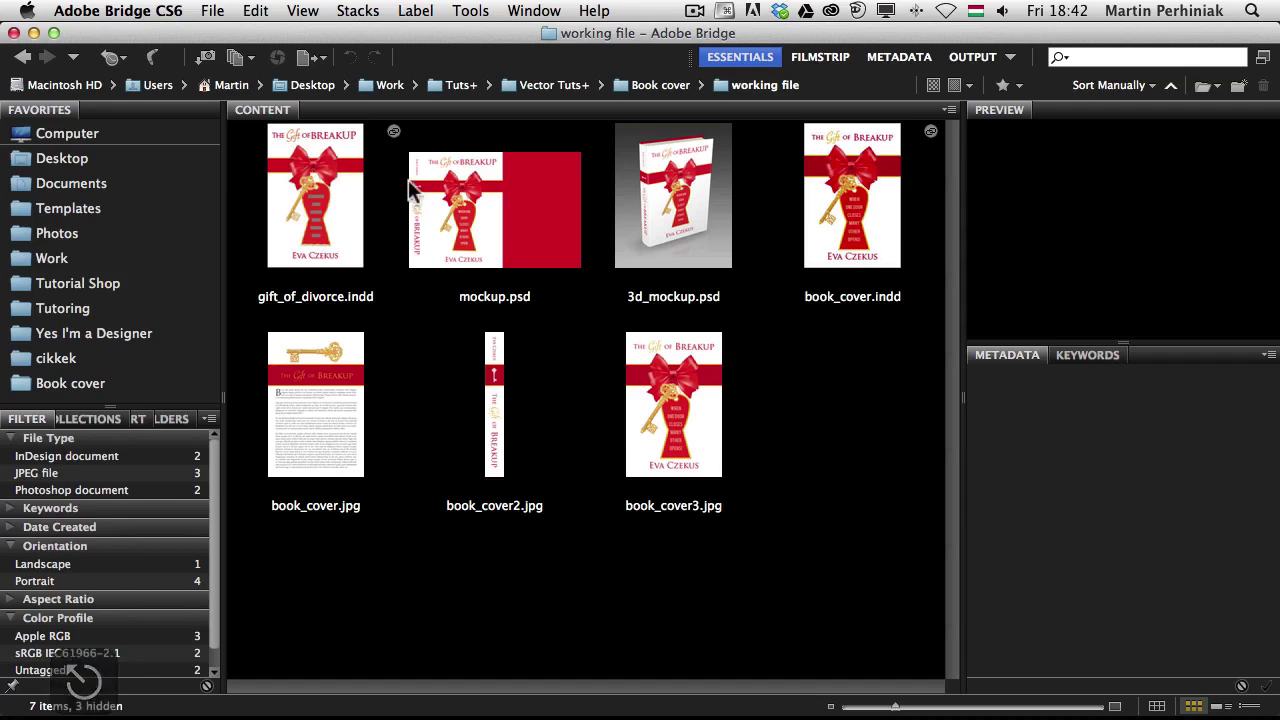
Step: Switch to Photoshop and view the available action sets, including the HBOOK008 book mockup actions
{"action": "key", "text": "super+Tab"}
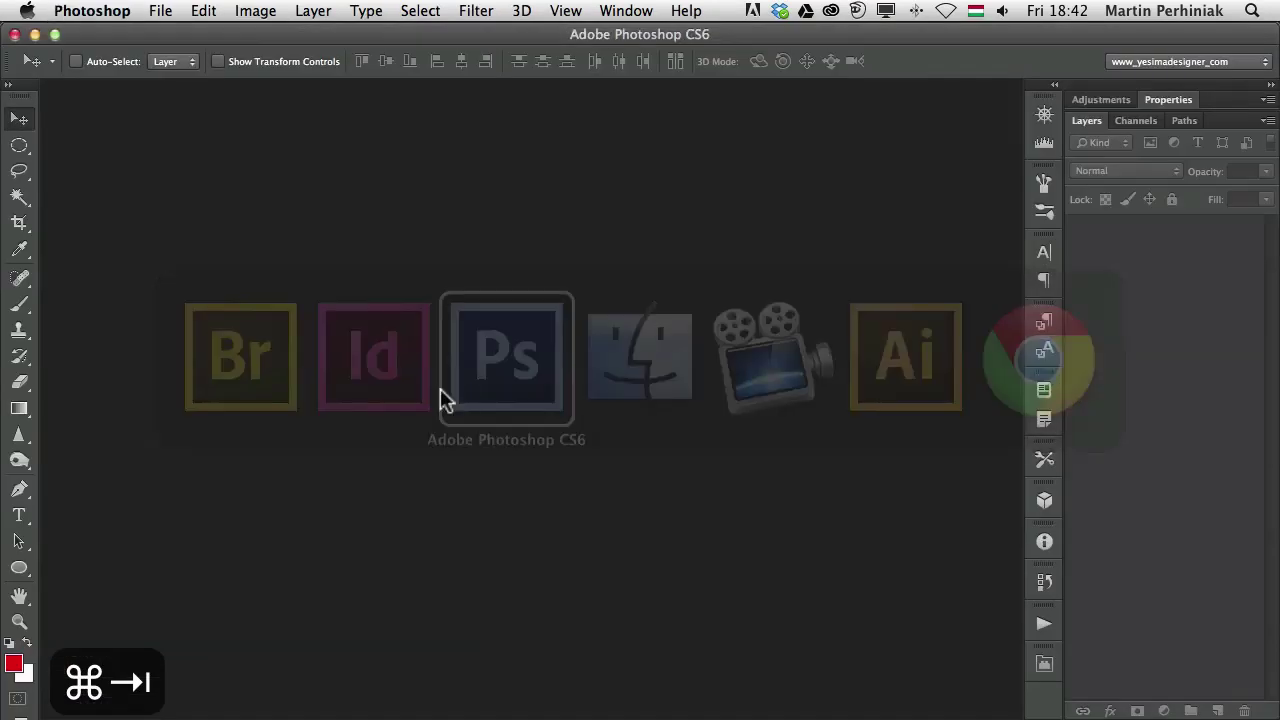
{"action": "left_click", "coordinate": [1040, 621]}
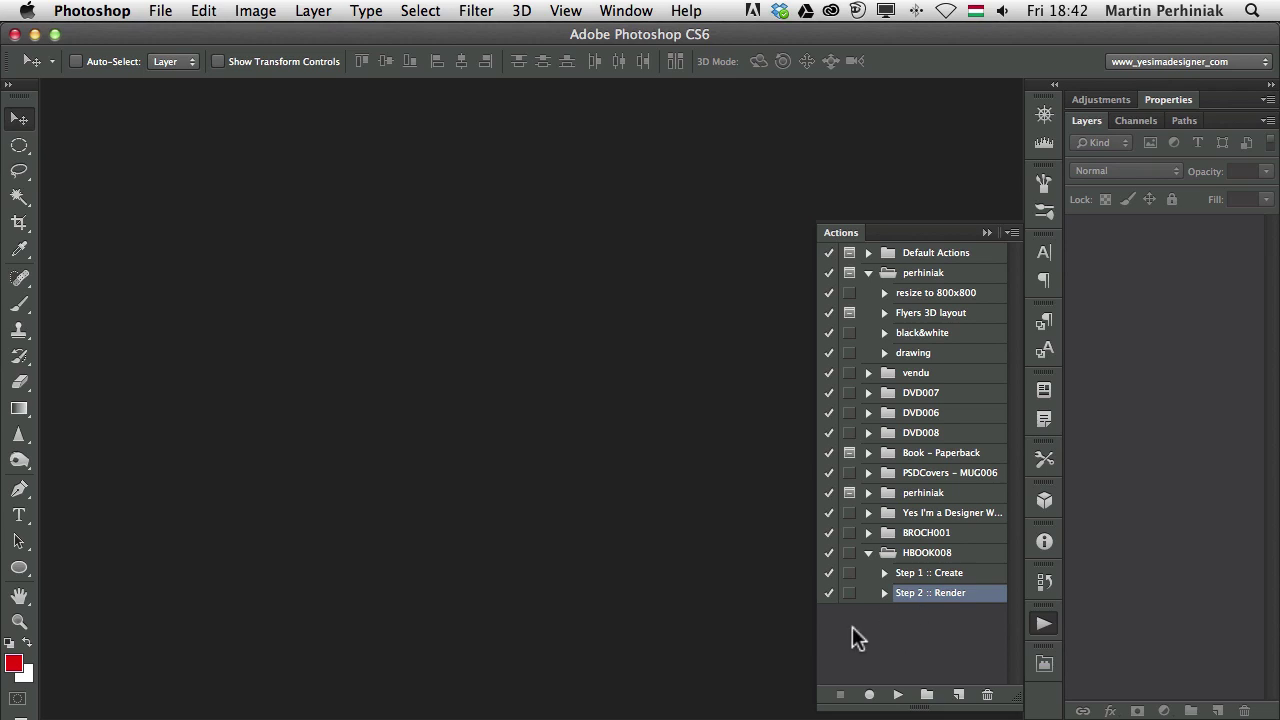
{"action": "key", "text": "super+Tab"}
{"action": "key", "text": "Tab"}
{"action": "key", "text": "Tab"}
{"action": "key", "text": "Tab"}
{"action": "key", "text": "Tab"}
{"action": "key", "text": "Tab"}
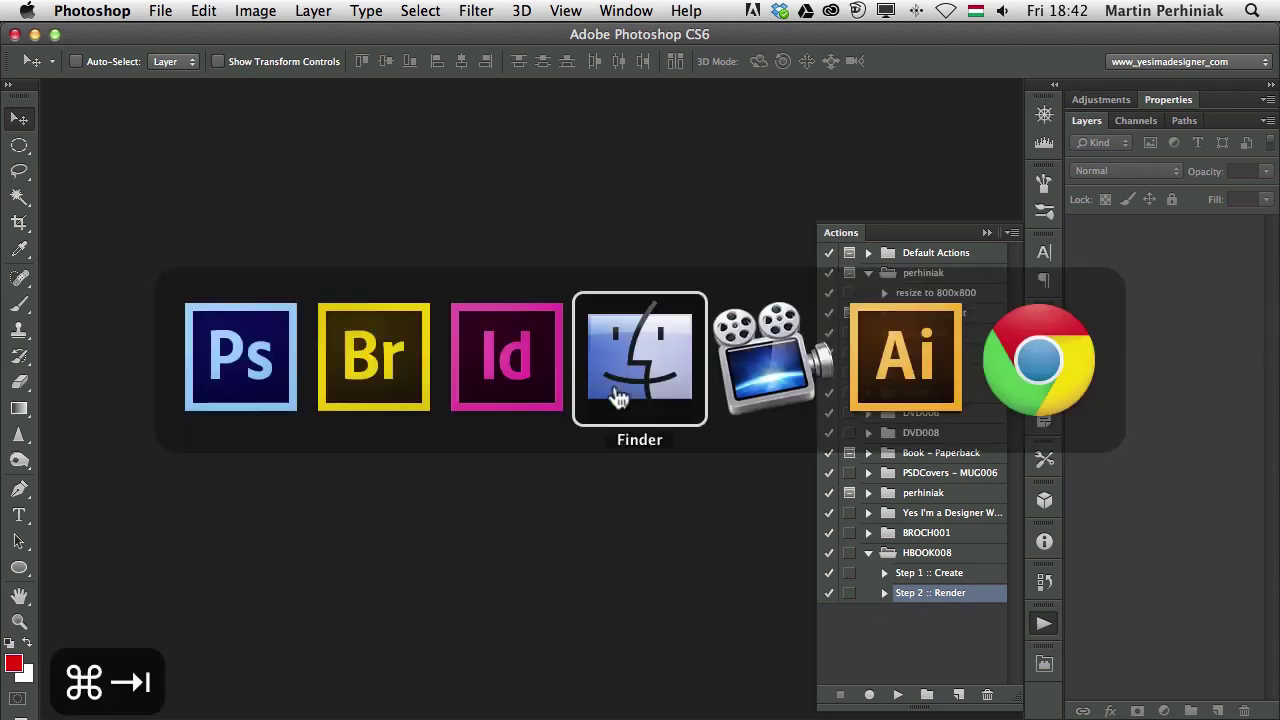
{"action": "left_click", "coordinate": [1026, 368]}
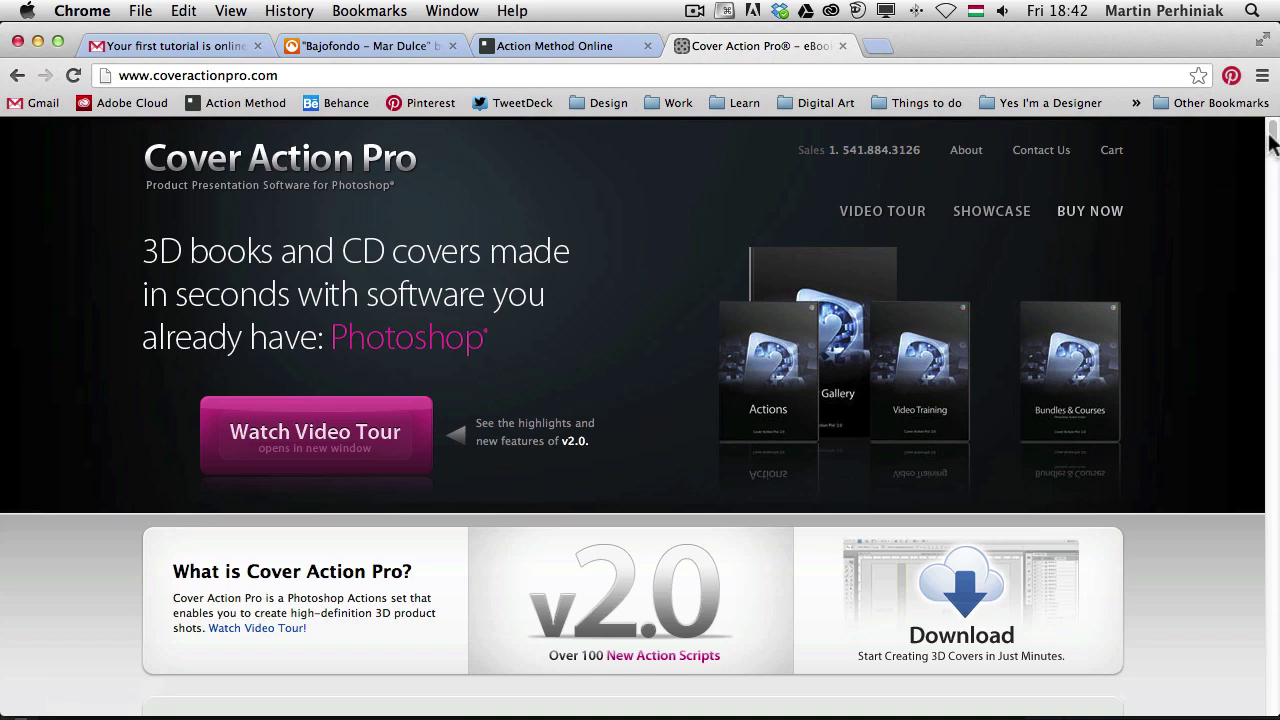
Step: Look through the Hardback Books templates on the website, switch to Photoshop and run the HBOOK008 "Step 1 :: Create" action
{"action": "left_click_drag", "start_coordinate": [1272, 140], "coordinate": [1227, 402]}
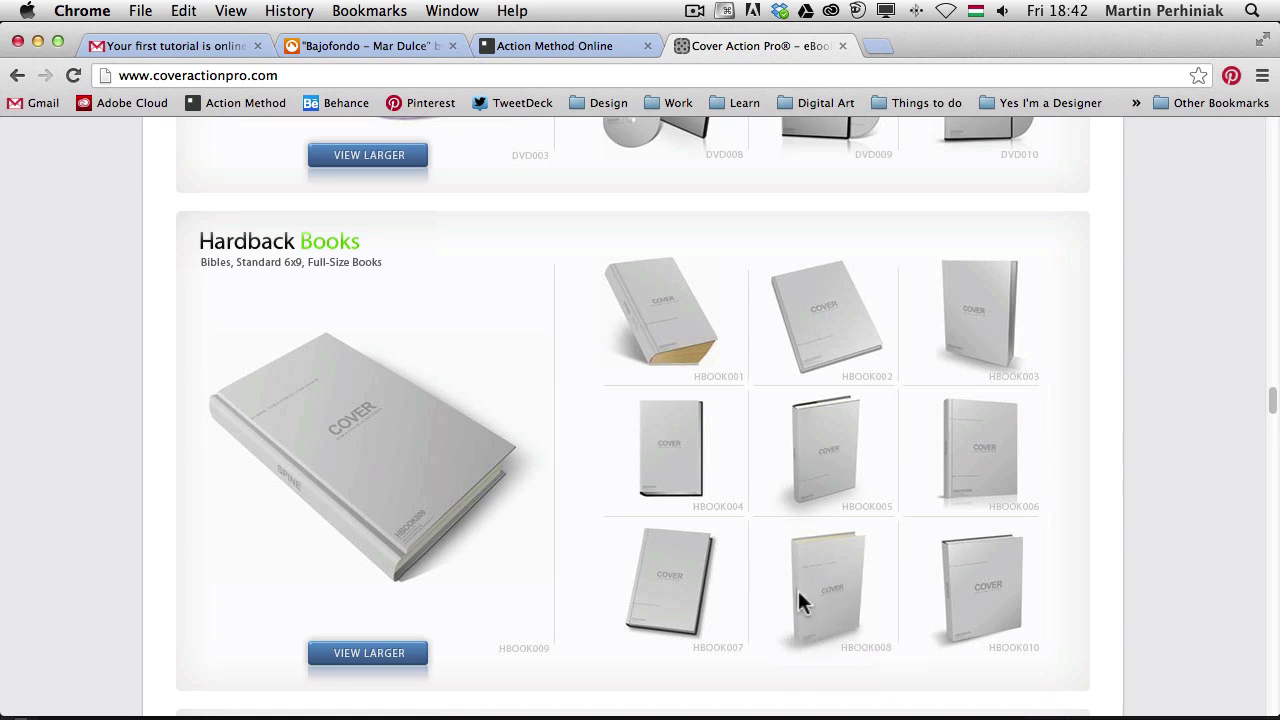
{"action": "key", "text": "super+h"}
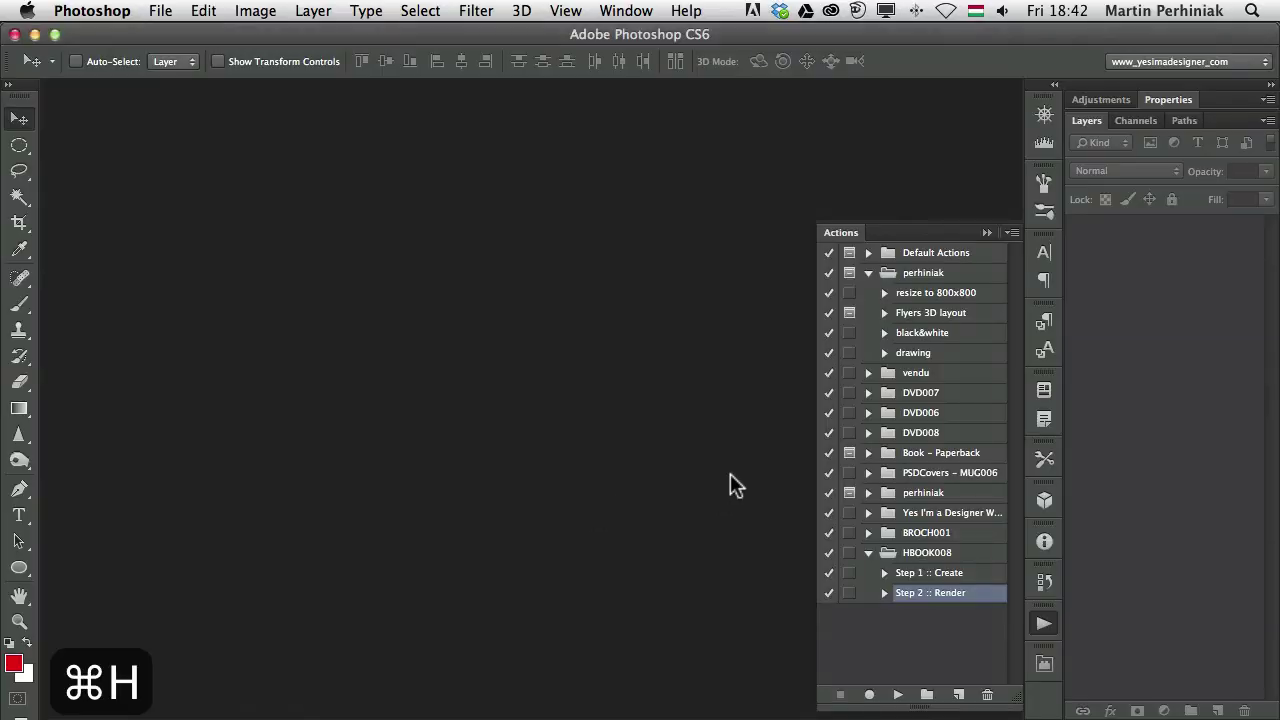
{"action": "left_click", "coordinate": [930, 573]}
{"action": "left_click", "coordinate": [897, 694]}
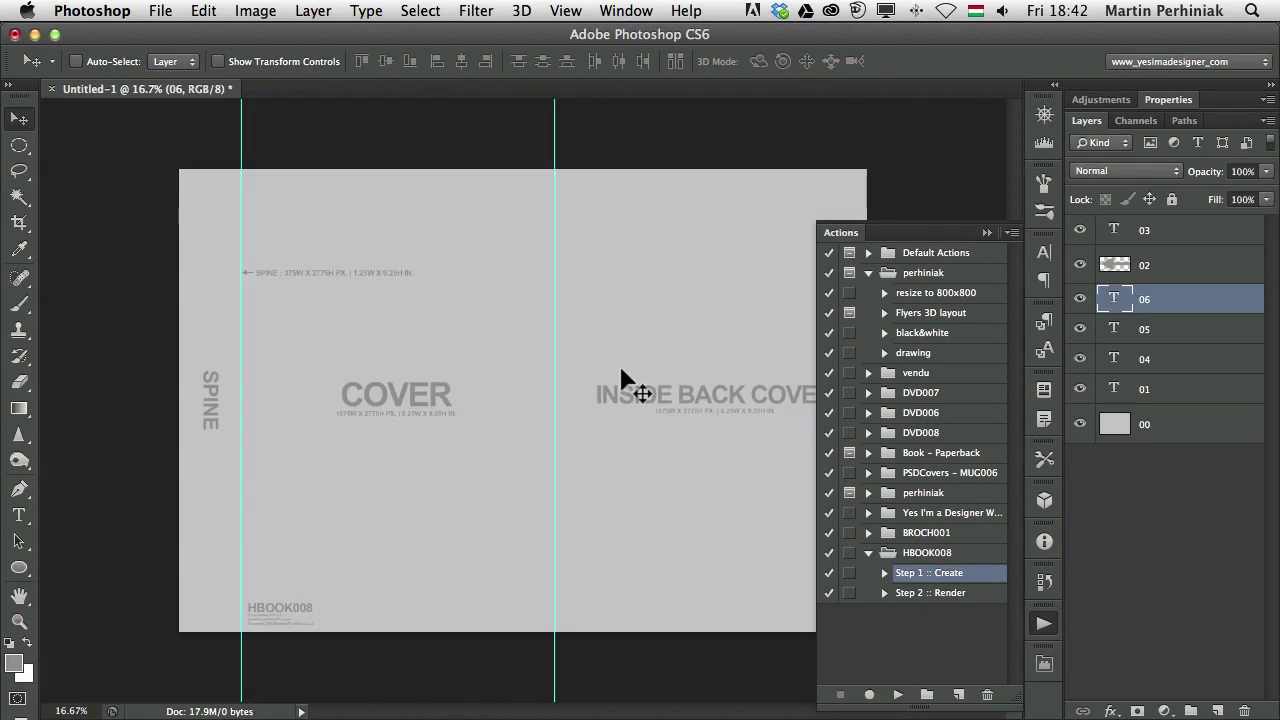
{"action": "left_click", "coordinate": [1045, 625]}
Step: Place book_cover3.jpg from the Bridge working file folder into the new HBOOK008 template document
{"action": "key", "text": "super+Tab"}
{"action": "key", "text": "super+Tab"}
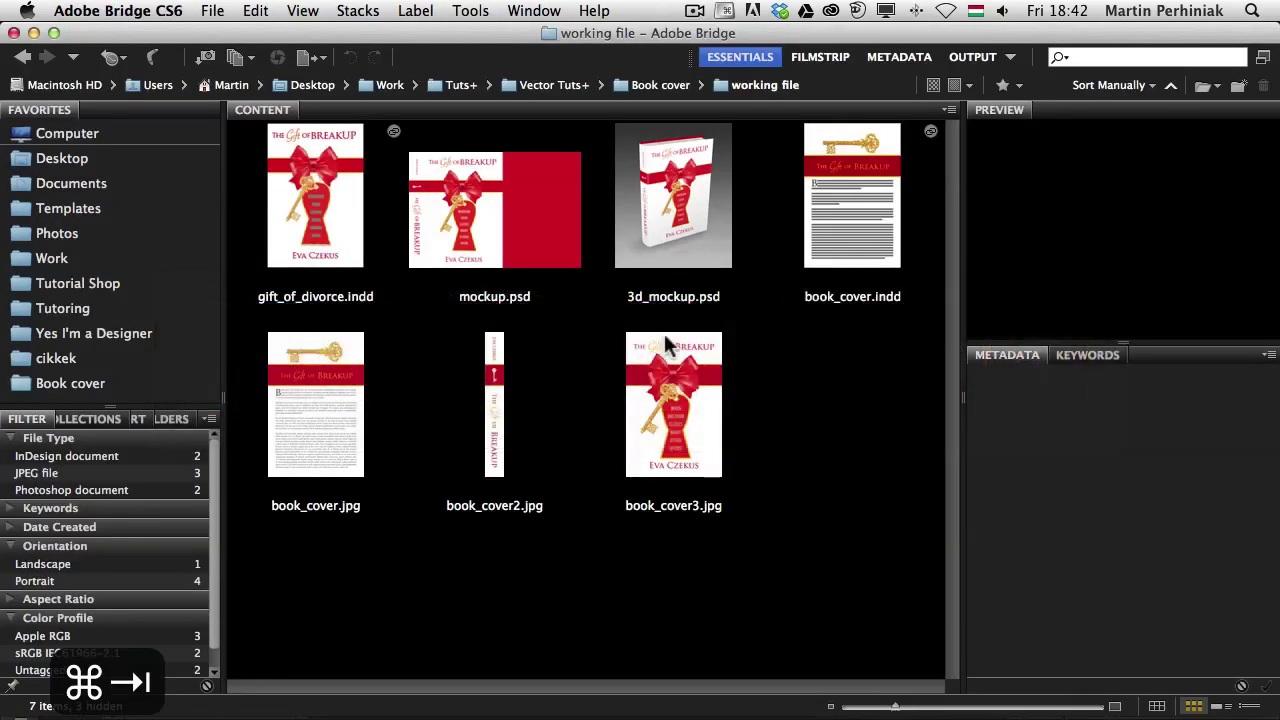
{"action": "left_click_drag", "start_coordinate": [668, 343], "coordinate": [434, 306]}
{"action": "key", "text": "super+Tab"}
{"action": "key", "text": "Return"}
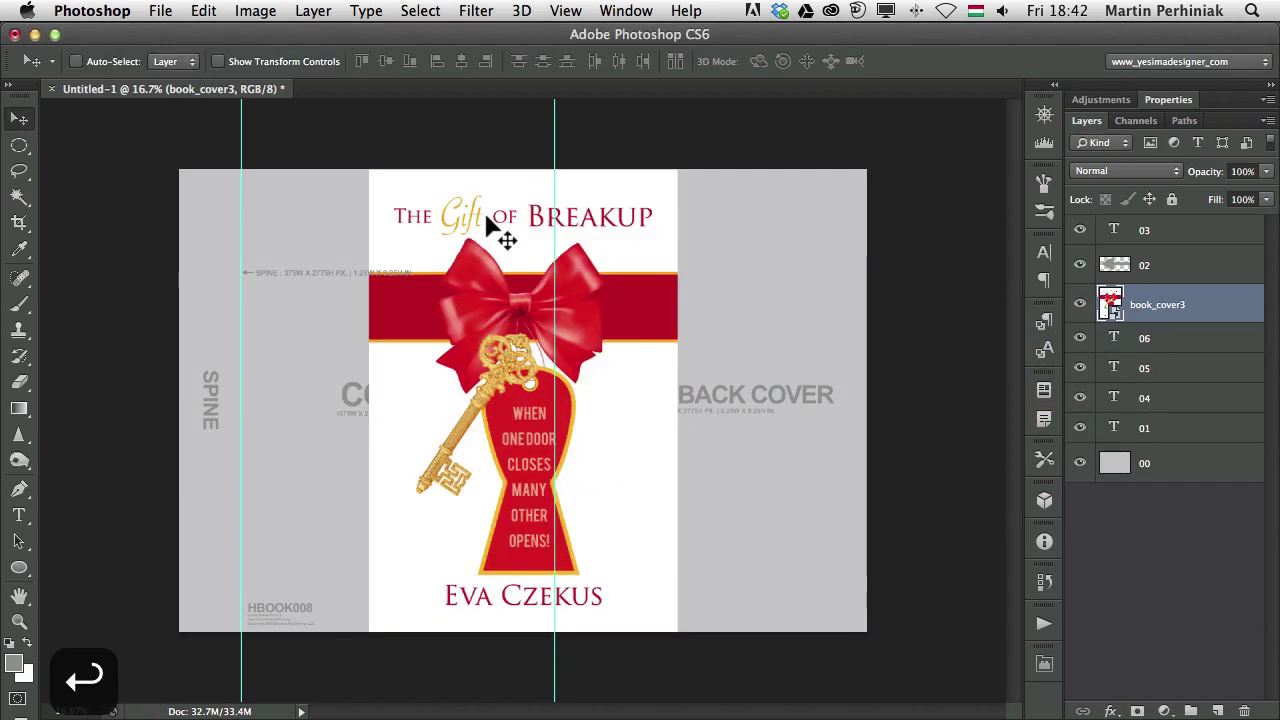
Step: Position the book_cover3 artwork over the template's COVER area and stretch its width to reach both vertical guides
{"action": "left_click_drag", "start_coordinate": [488, 225], "coordinate": [360, 222]}
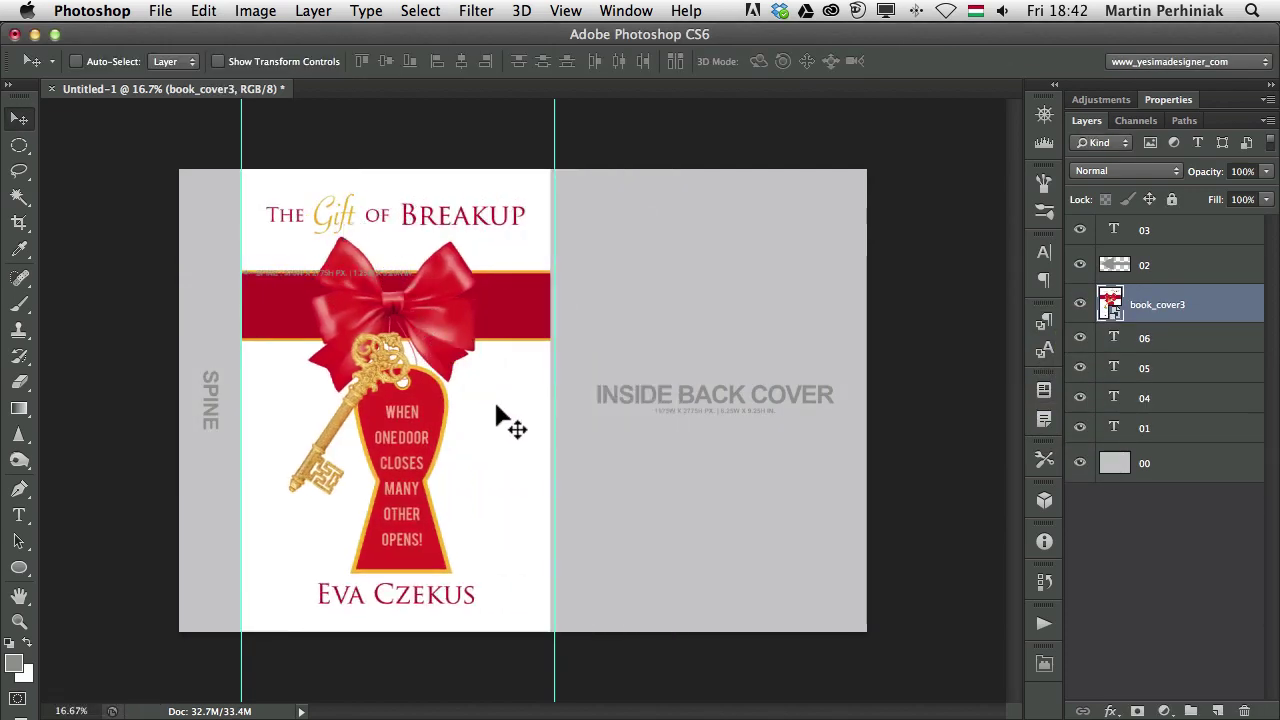
{"action": "key", "text": "super+t"}
{"action": "left_click_drag", "start_coordinate": [557, 402], "coordinate": [563, 402]}
{"action": "key", "text": "Return"}
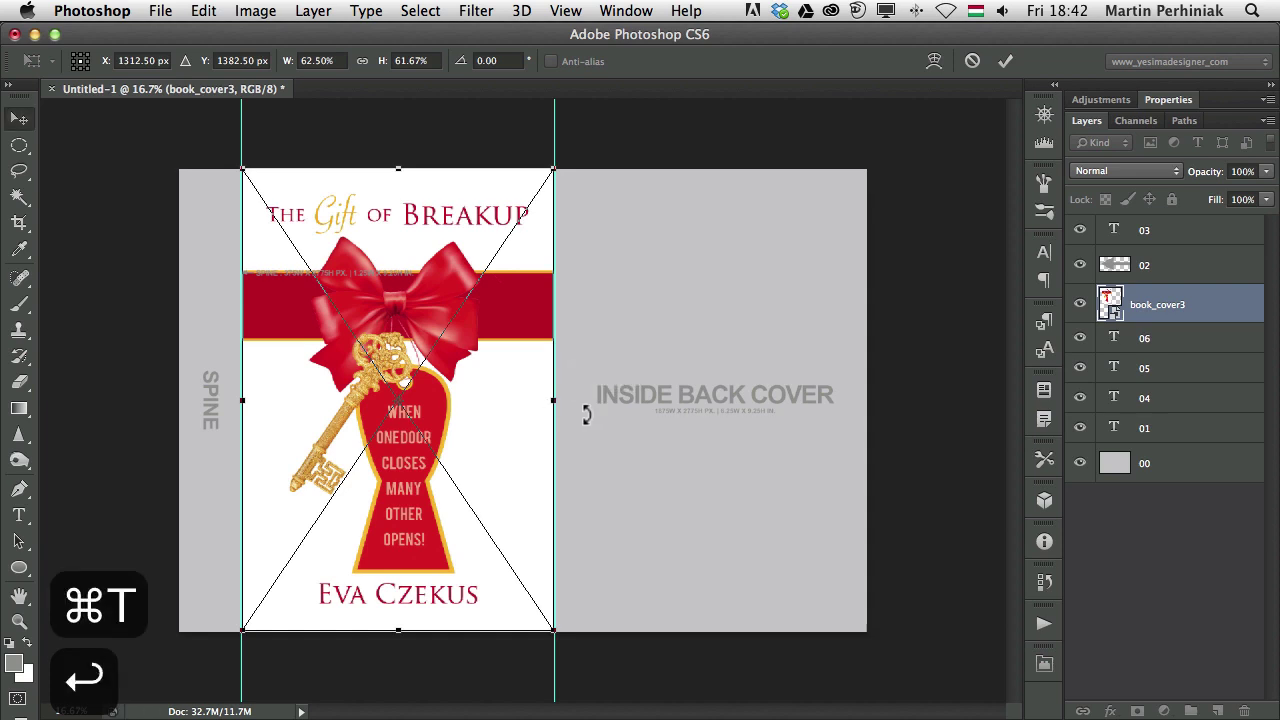
Step: Bring the book_cover3 layer to the top of the stack and delete the template label layers 03 through 01
{"action": "left_click_drag", "start_coordinate": [1150, 304], "coordinate": [1155, 228]}
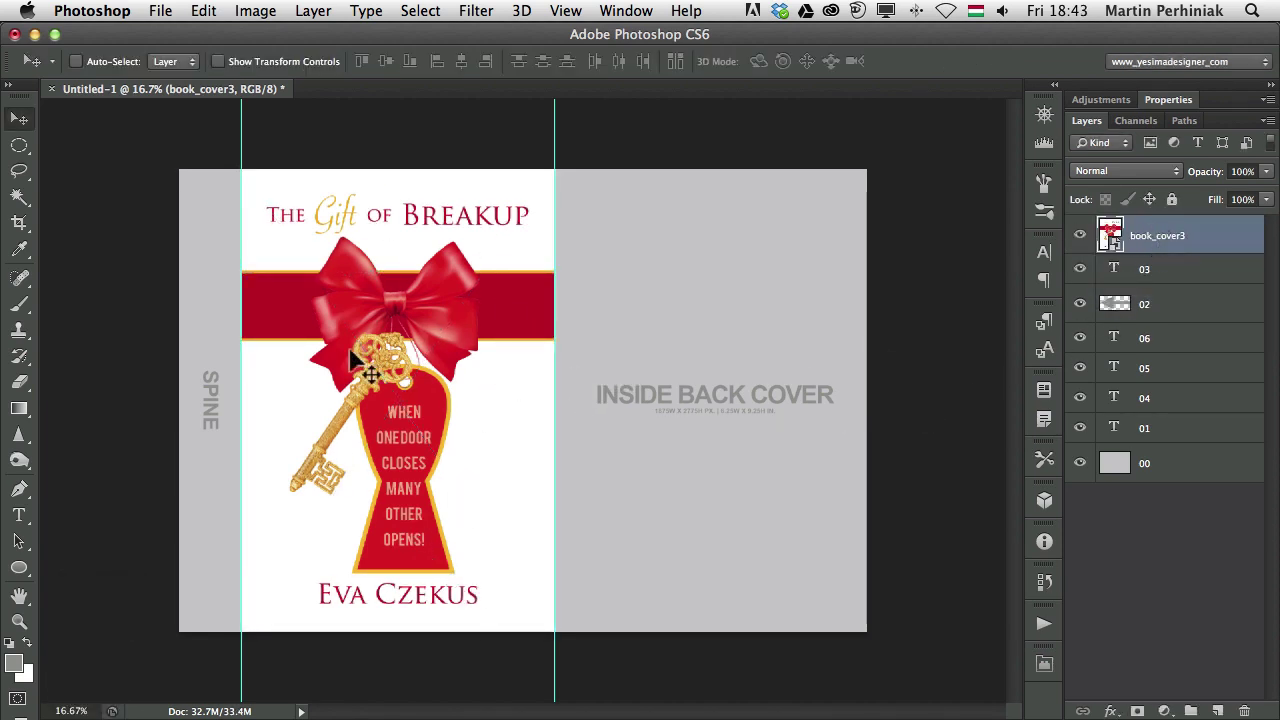
{"action": "left_click", "coordinate": [1165, 280]}
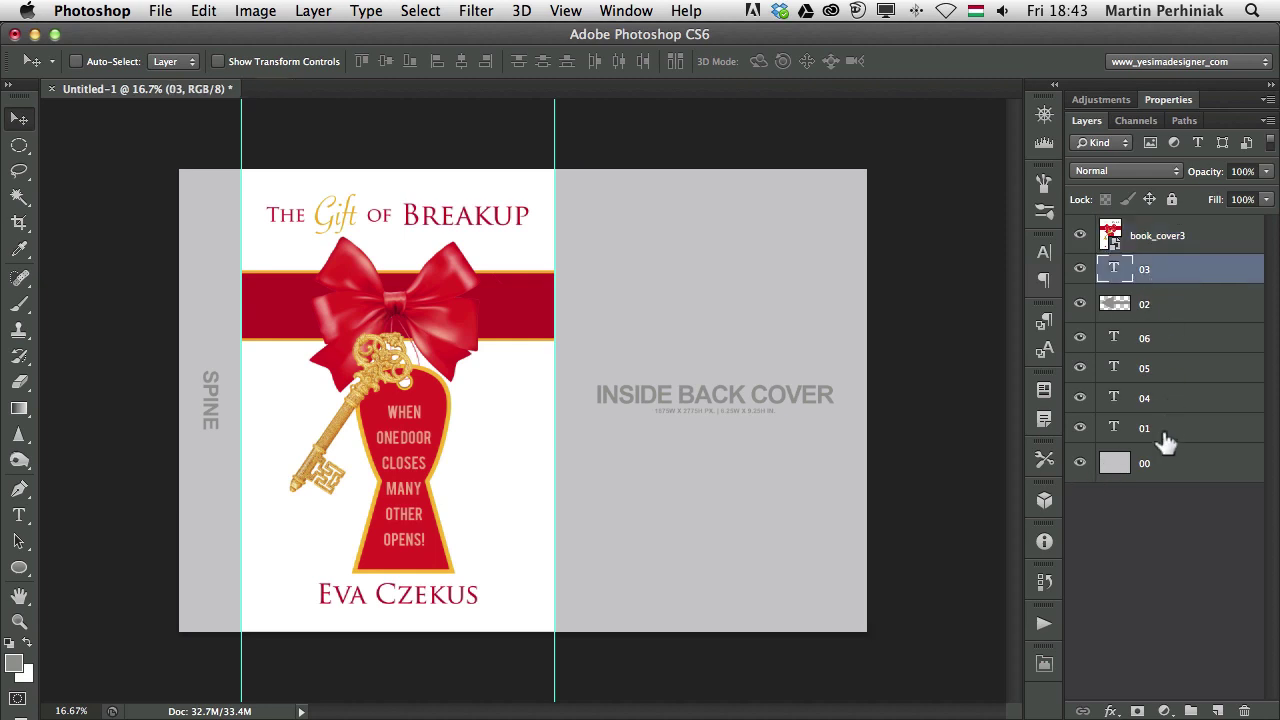
{"action": "left_click", "coordinate": [1160, 432], "text": "shift"}
{"action": "key", "text": "BackSpace"}
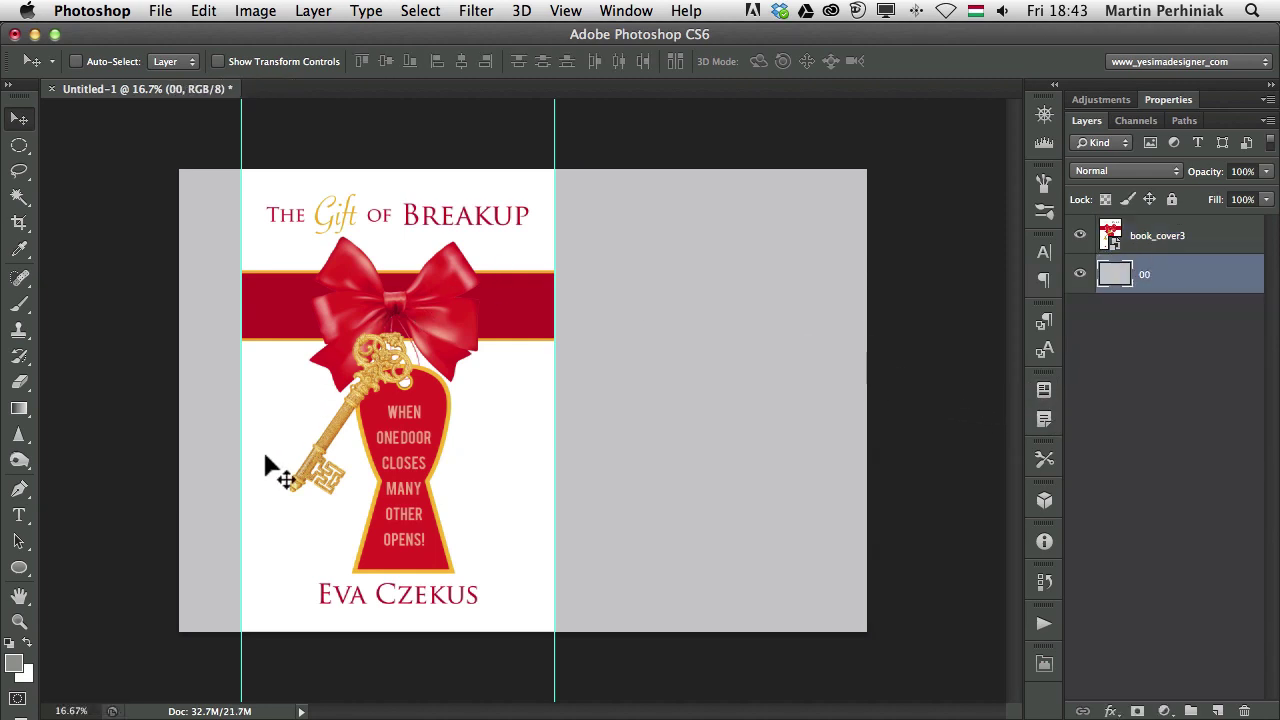
Step: Place book_cover2.jpg from Bridge into the template document and position it over the spine area
{"action": "key", "text": "super+Tab"}
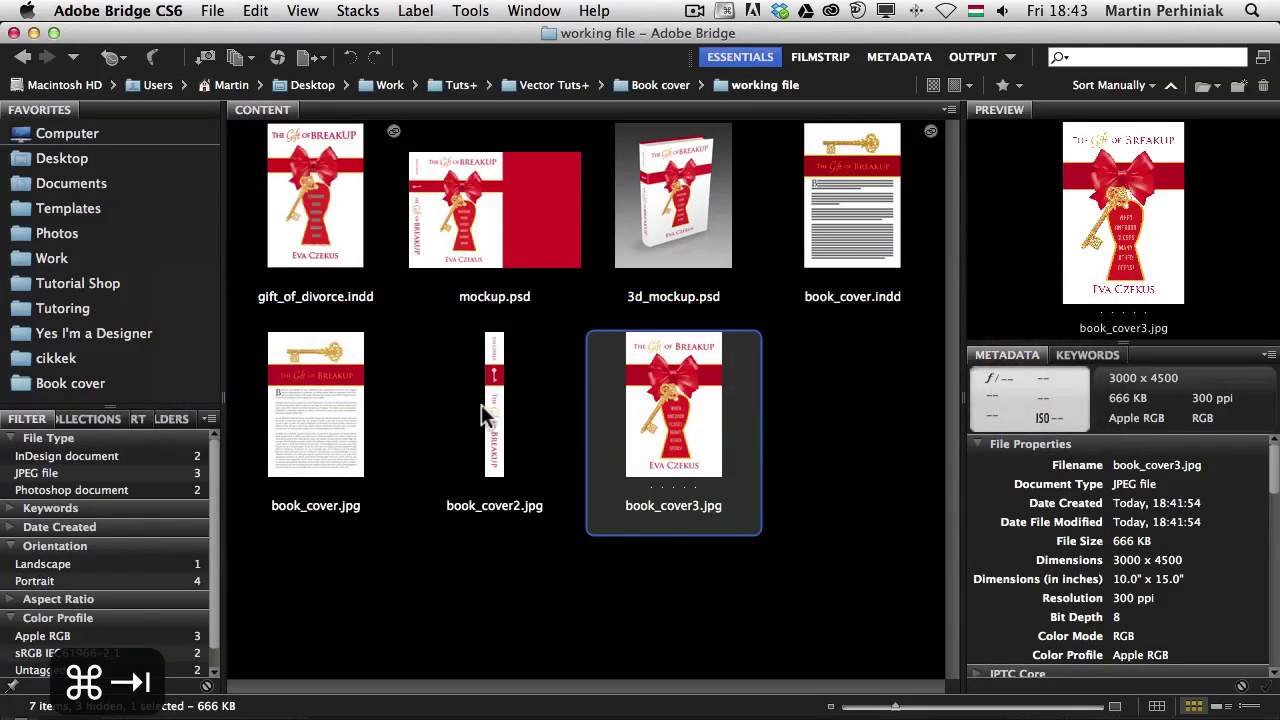
{"action": "left_click_drag", "start_coordinate": [485, 378], "coordinate": [236, 334]}
{"action": "key", "text": "super+Tab"}
{"action": "key", "text": "Return"}
{"action": "left_click_drag", "start_coordinate": [279, 300], "coordinate": [210, 320]}
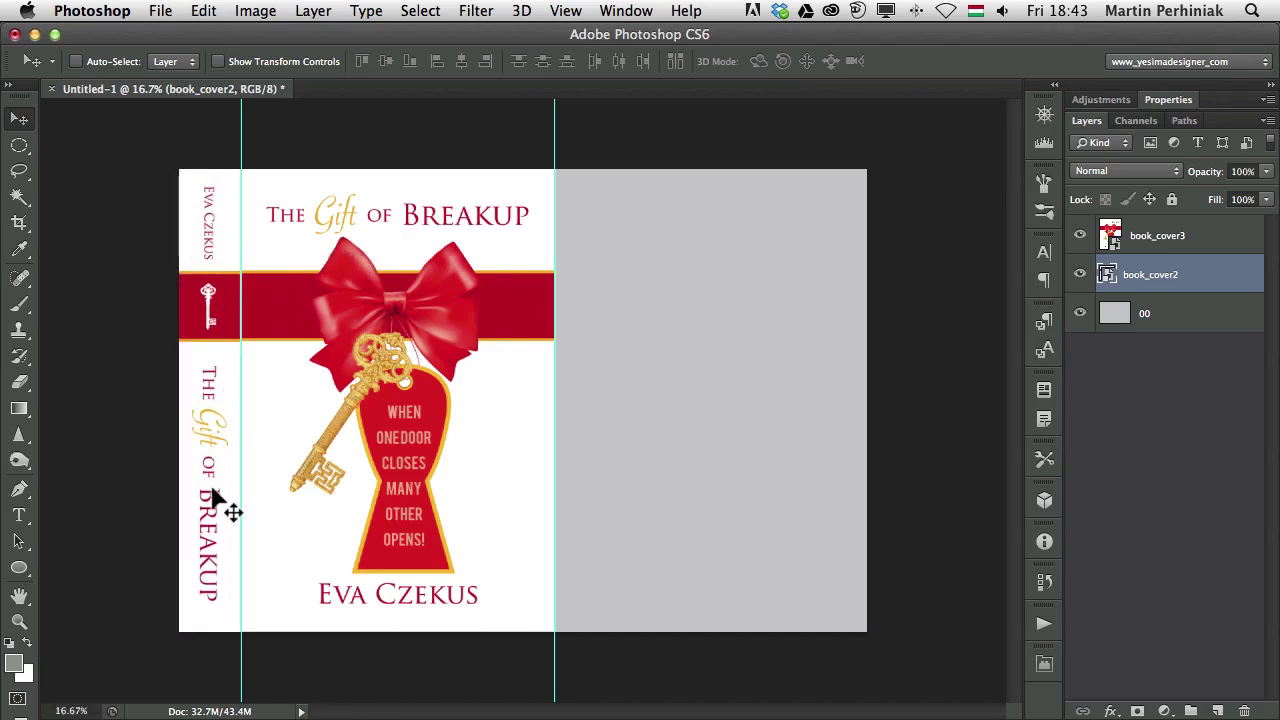
Step: Widen the spine artwork to a horizontal scale of 63.45% so its edge meets the guide beside the front cover
{"action": "key", "text": "ctrl+t"}
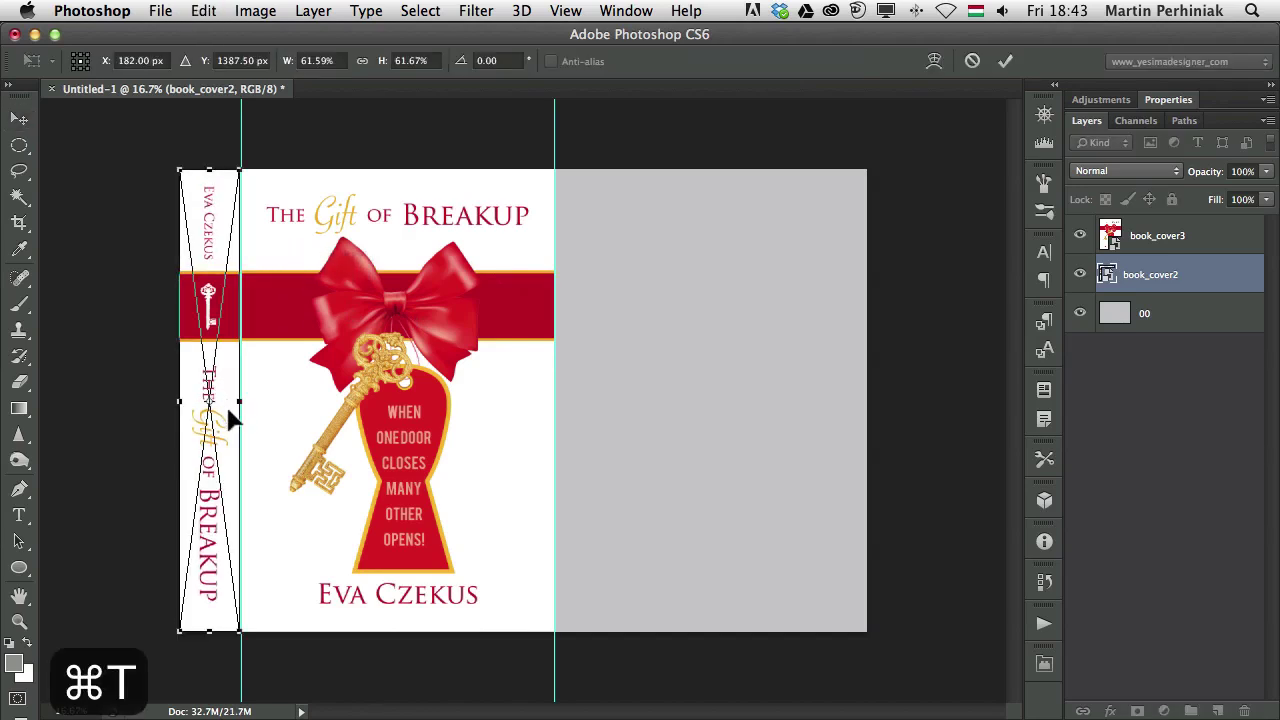
{"action": "key", "text": "Escape"}
{"action": "left_click_drag", "start_coordinate": [229, 349], "coordinate": [286, 366]}
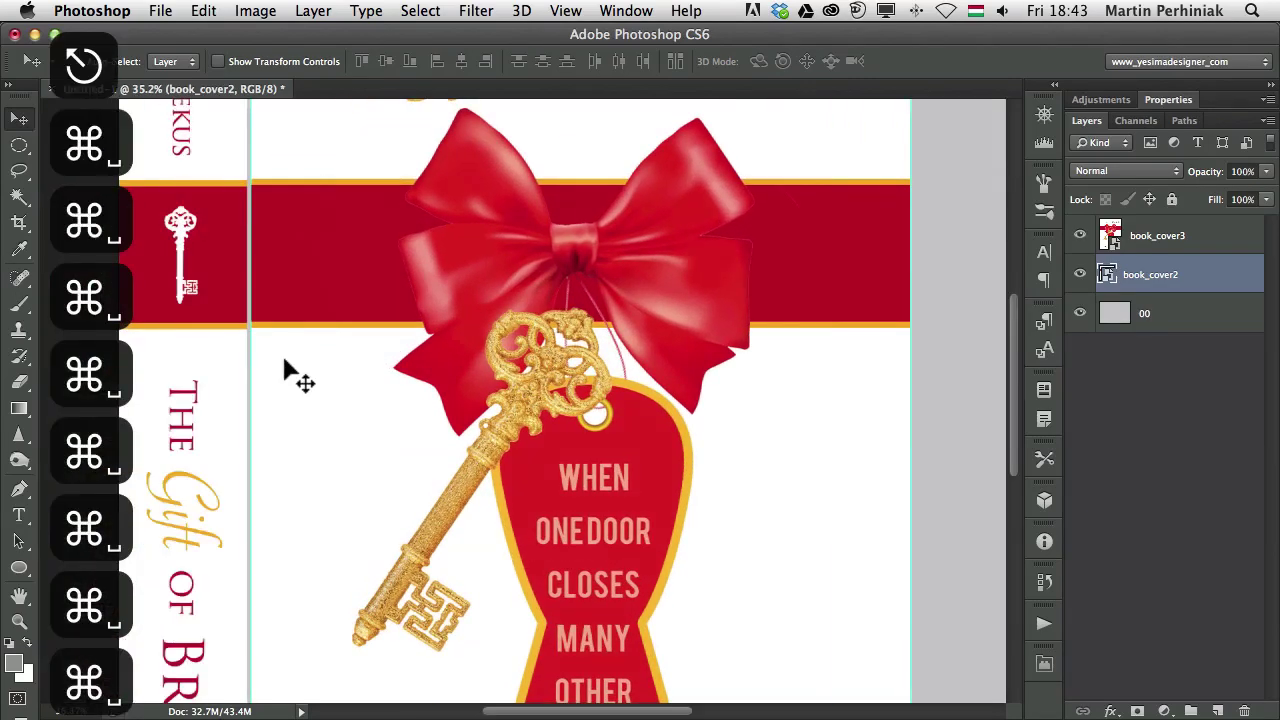
{"action": "key", "text": "ctrl+t"}
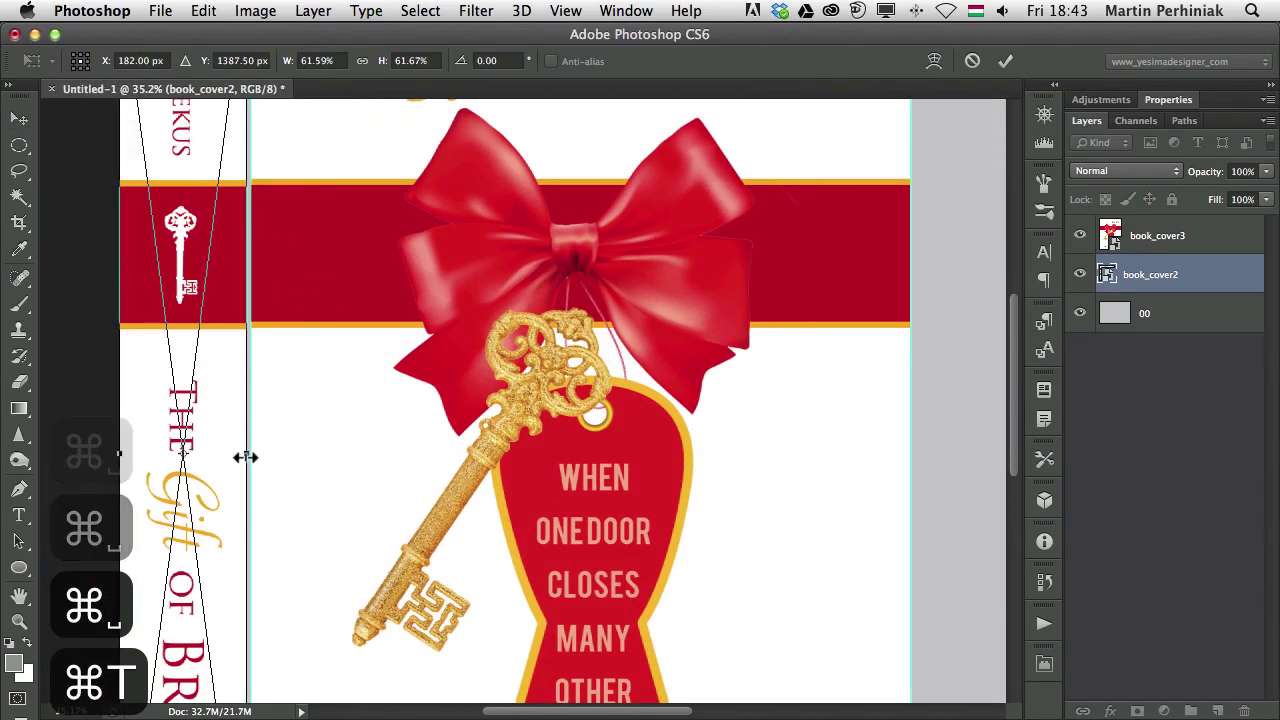
{"action": "left_click_drag", "start_coordinate": [246, 454], "coordinate": [250, 453]}
{"action": "key", "text": "space"}
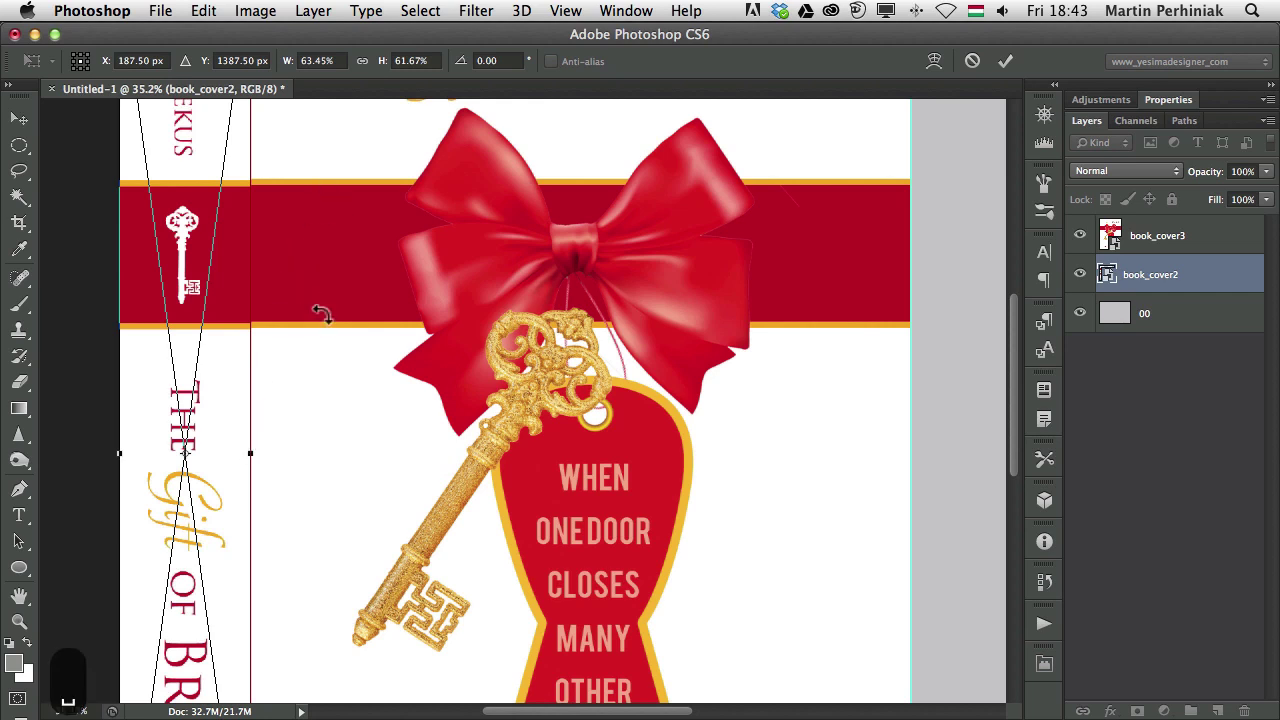
{"action": "key", "text": "Return"}
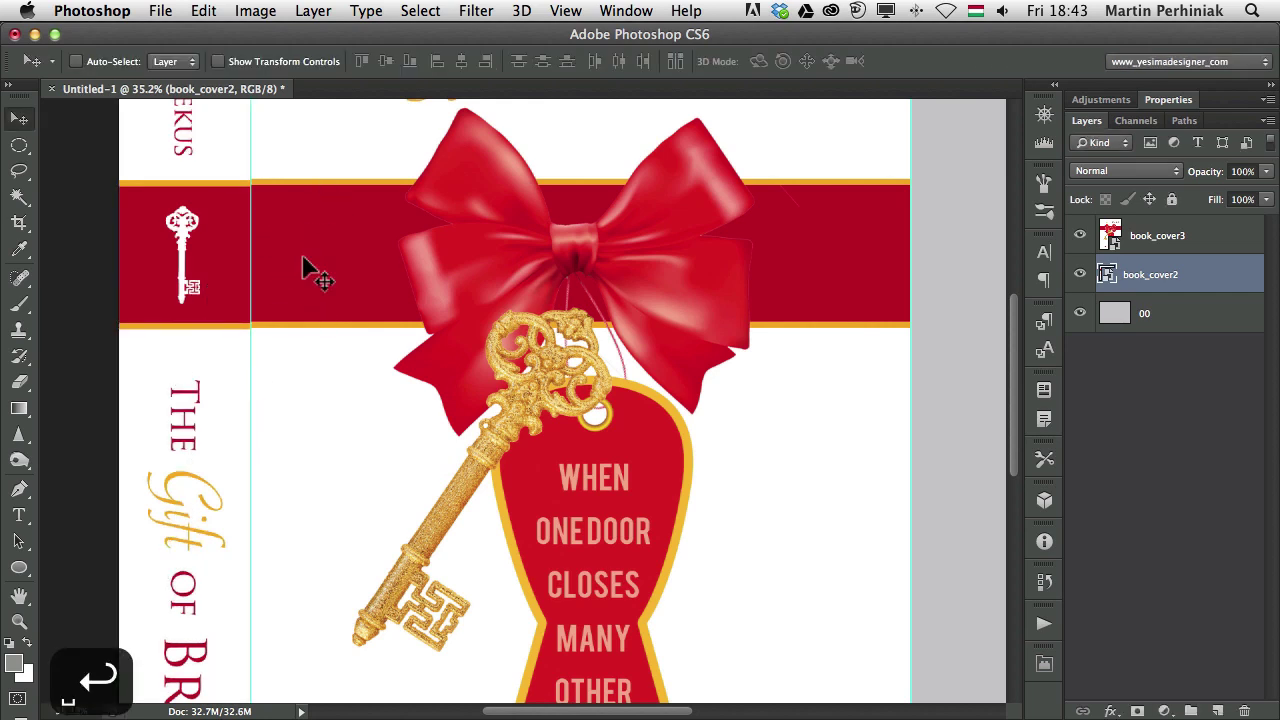
Step: Nudge the spine artwork up slightly so its ribbon lines up with the front cover's ribbon, and check the lower edge
{"action": "key", "text": "v"}
{"action": "key", "text": "Up"}
{"action": "key", "text": "Up"}
{"action": "key", "text": "Down"}
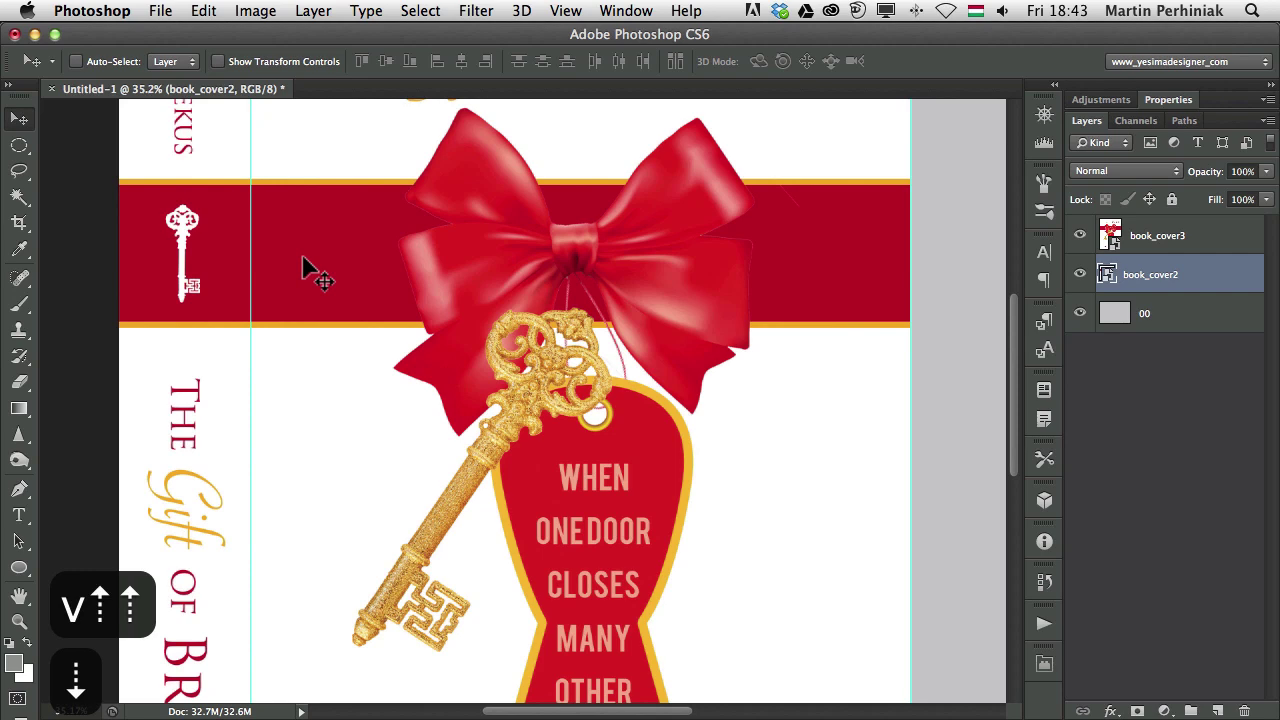
{"action": "left_click_drag", "start_coordinate": [346, 609], "coordinate": [403, 286]}
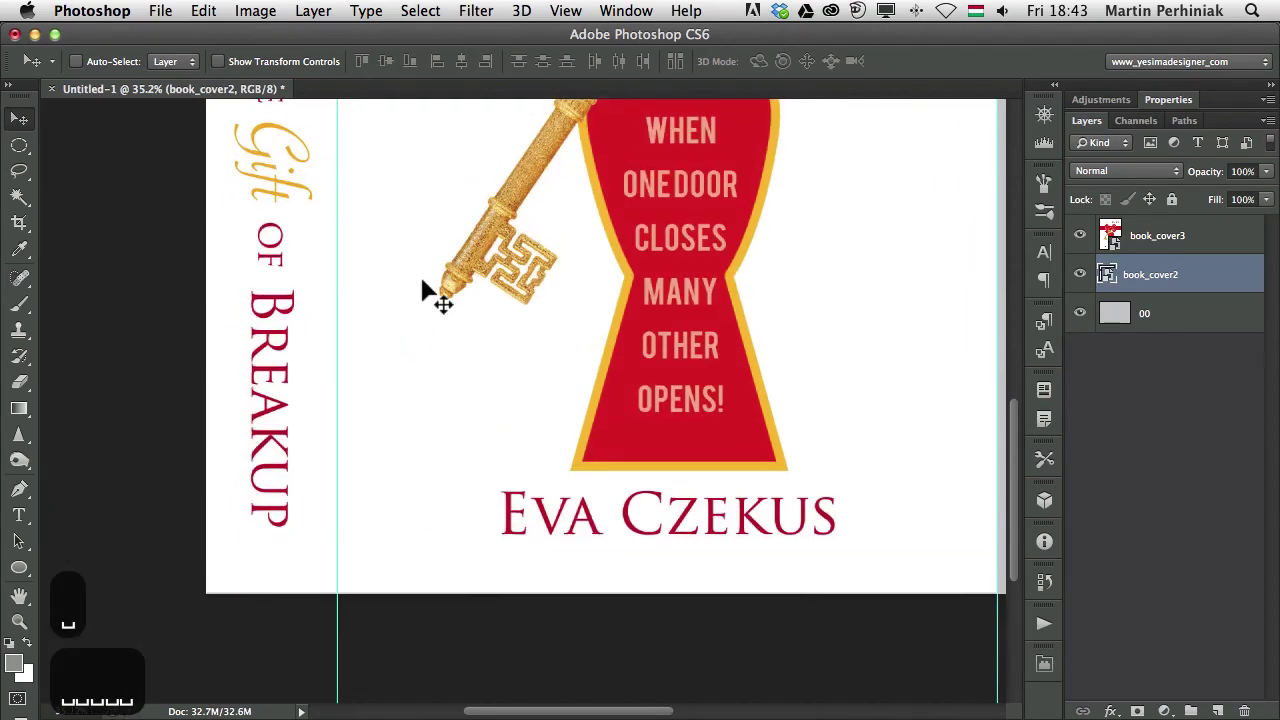
Step: Add a new layer above book_cover2 and make a rectangular selection over the grey inside back cover area
{"action": "key", "text": "super+minus"}
{"action": "key", "text": "super+minus"}
{"action": "key", "text": "super+minus"}
{"action": "key", "text": "super+minus"}
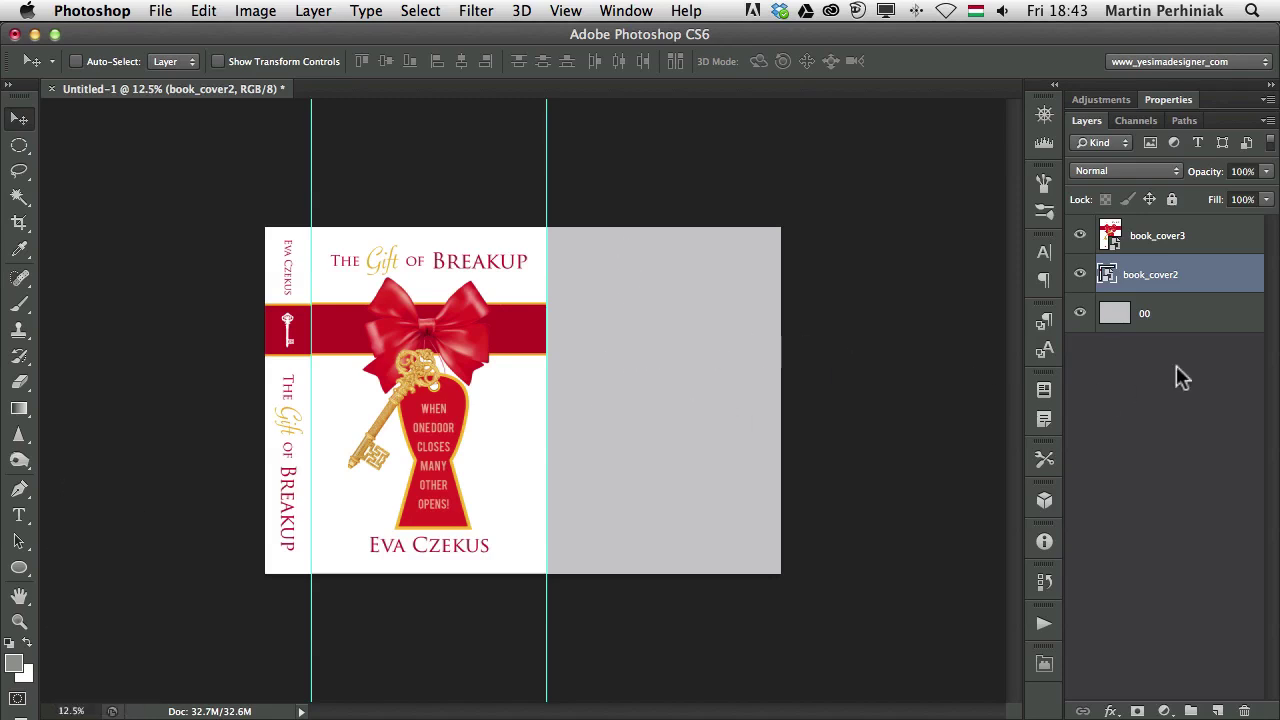
{"action": "key", "text": "alt+F5"}
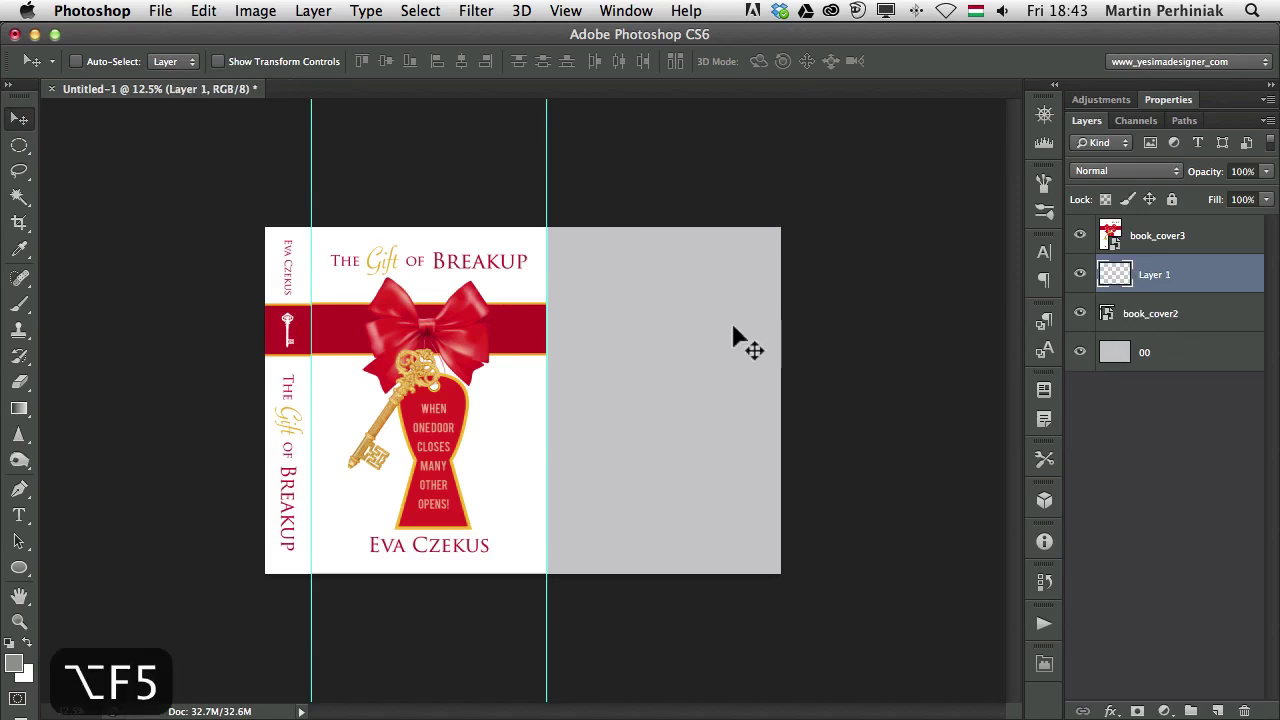
{"action": "key", "text": "comma"}
{"action": "key", "text": "m"}
{"action": "left_click_drag", "start_coordinate": [836, 205], "coordinate": [563, 566]}
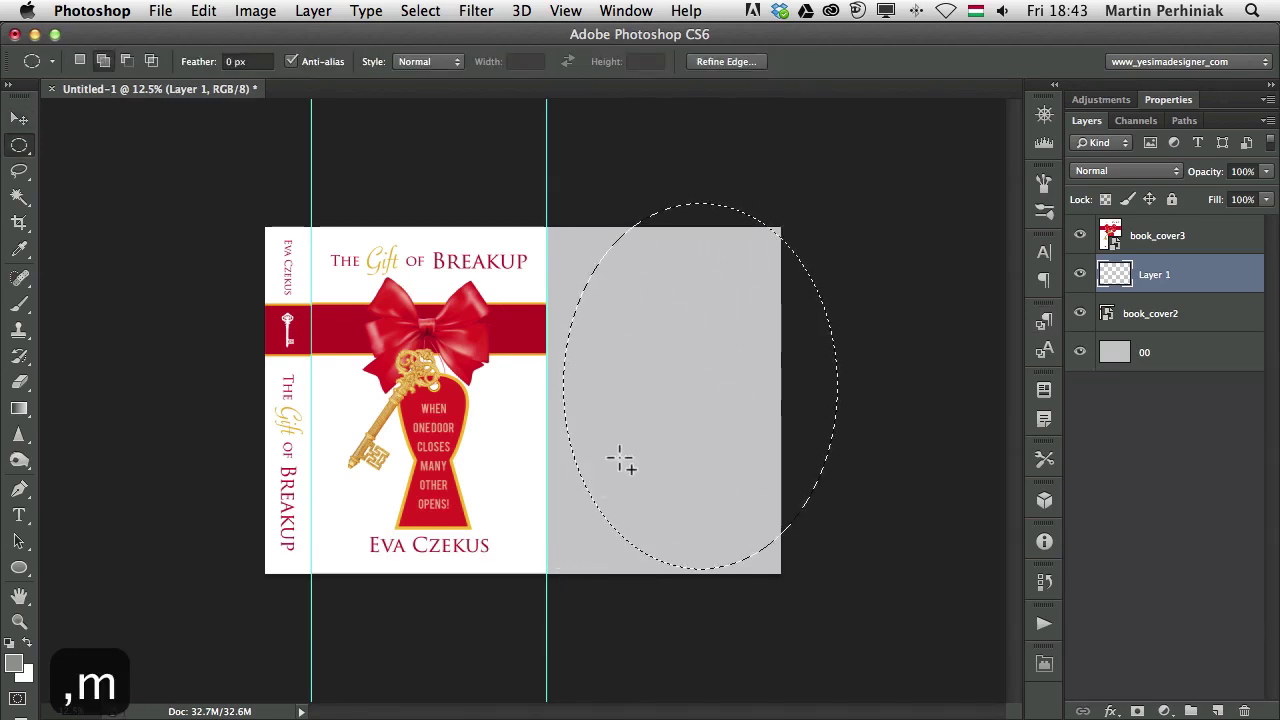
{"action": "key", "text": "shift+m"}
{"action": "left_click_drag", "start_coordinate": [781, 228], "coordinate": [546, 574]}
Step: Fill the selected inside back cover with the dark red sampled from the front cover's ribbon, and deselect
{"action": "key", "text": "b"}
{"action": "left_click", "coordinate": [514, 322], "text": "alt"}
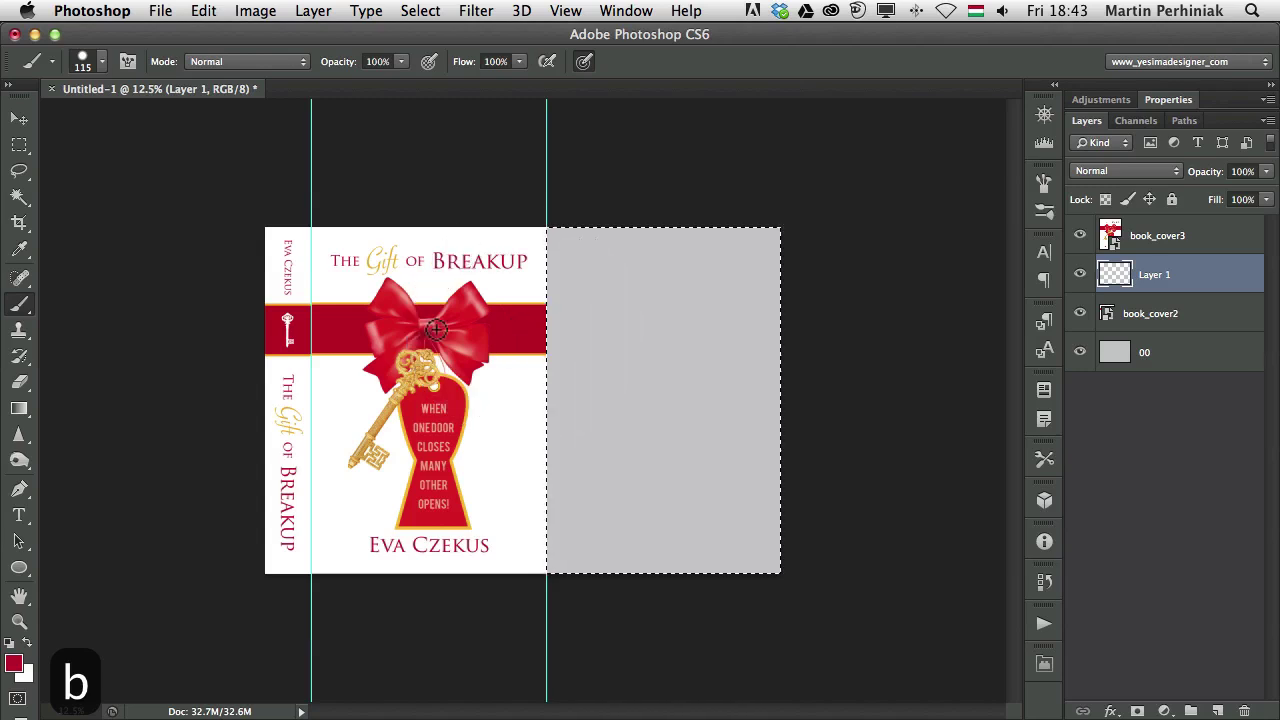
{"action": "key", "text": "alt+BackSpace"}
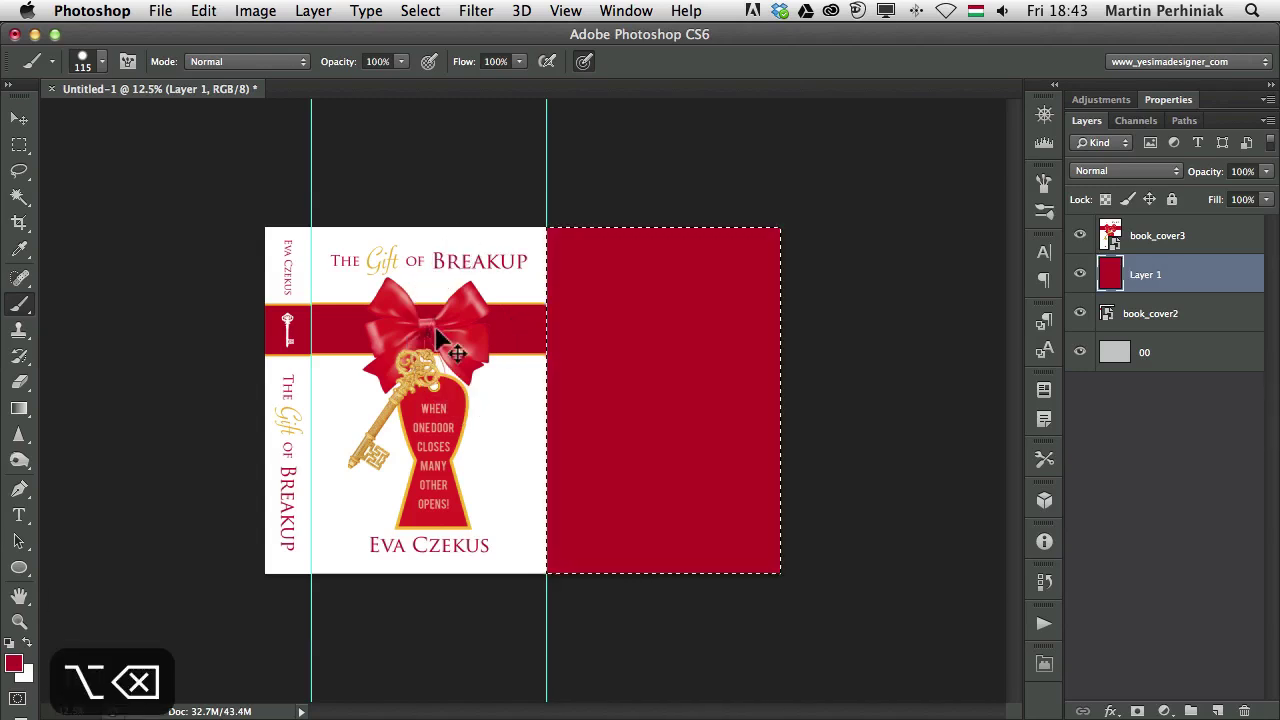
{"action": "key", "text": "super+d"}
{"action": "key", "text": "v"}
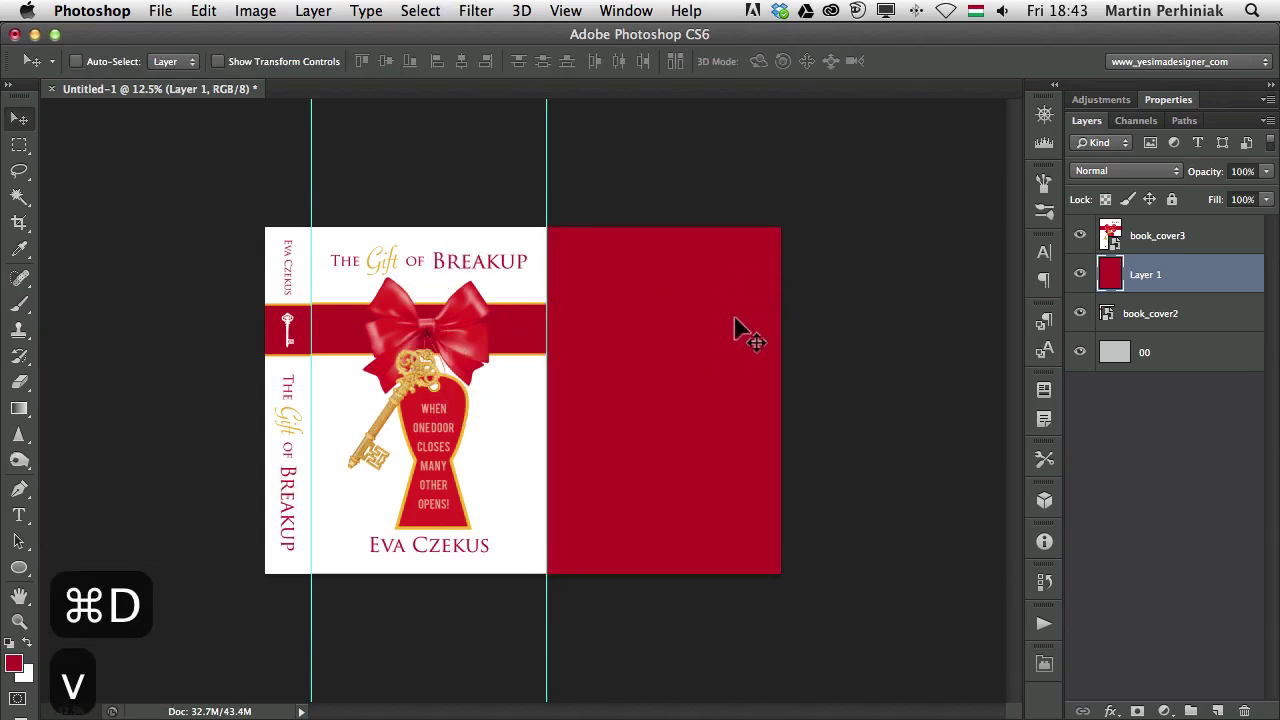
Step: Run the HBOOK008 "Step 2 :: Render" action to generate the 3D book mockup
{"action": "left_click", "coordinate": [1044, 623]}
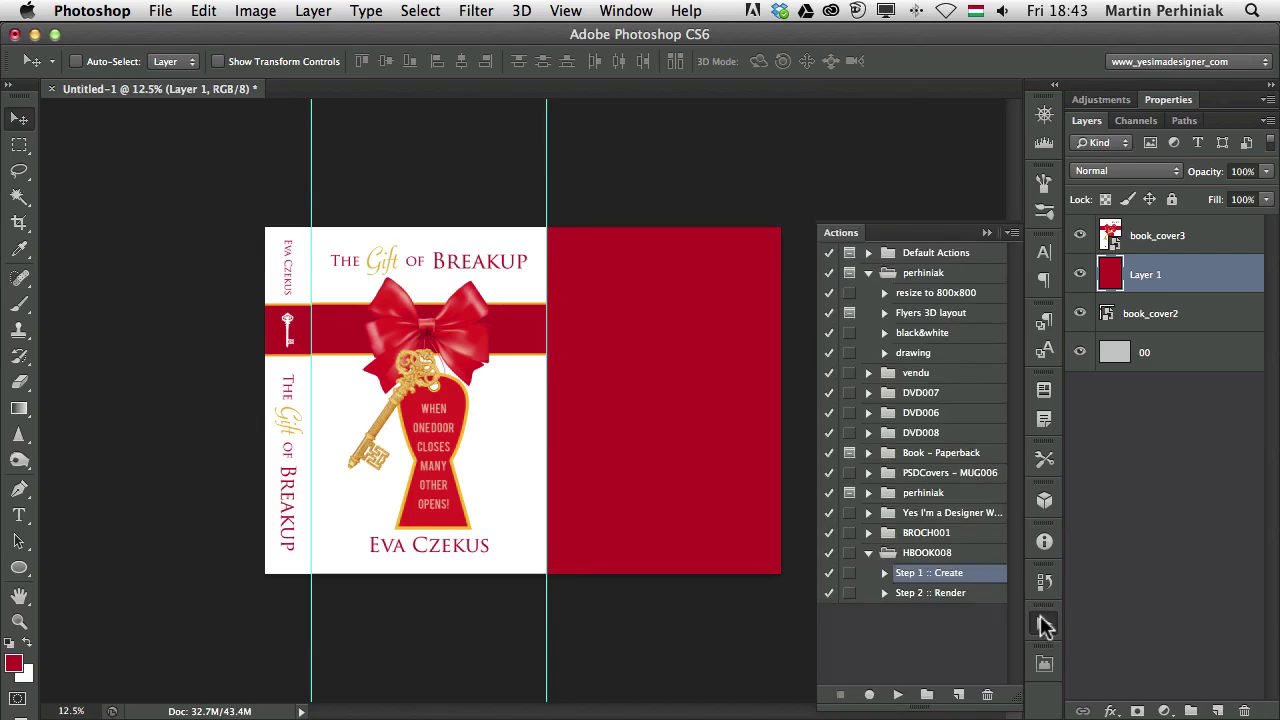
{"action": "left_click", "coordinate": [952, 593]}
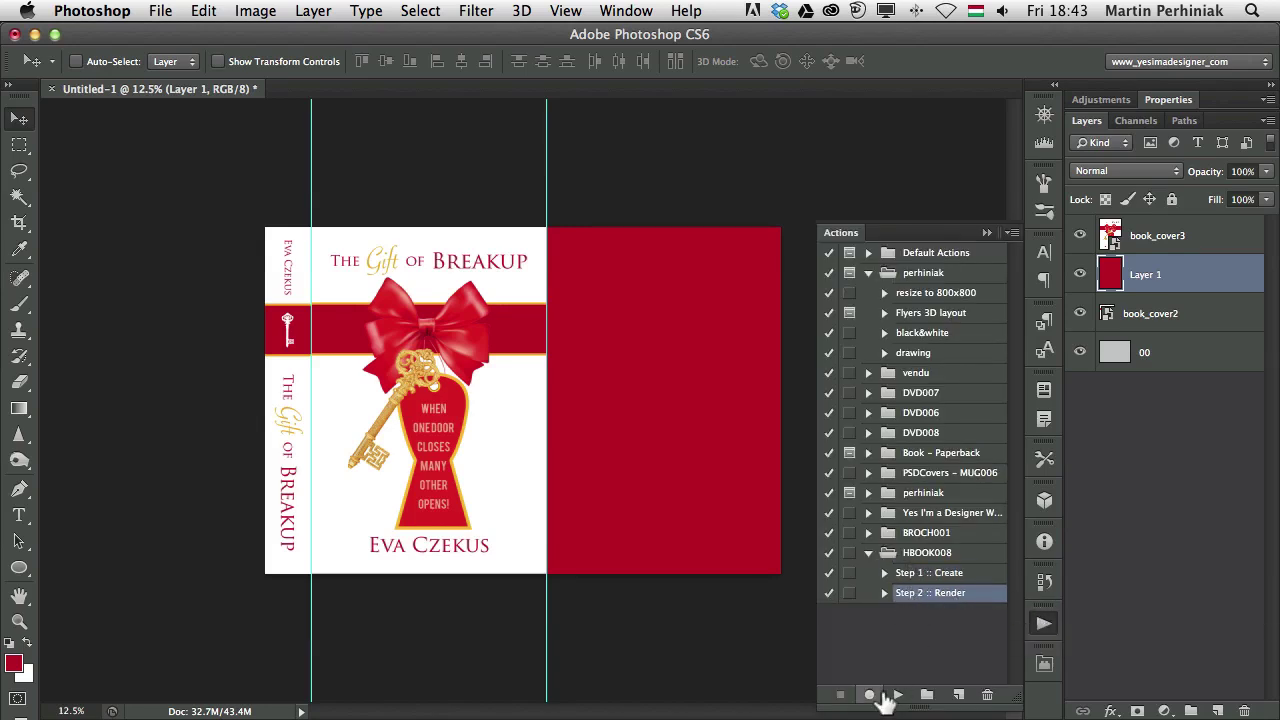
{"action": "left_click", "coordinate": [897, 695]}
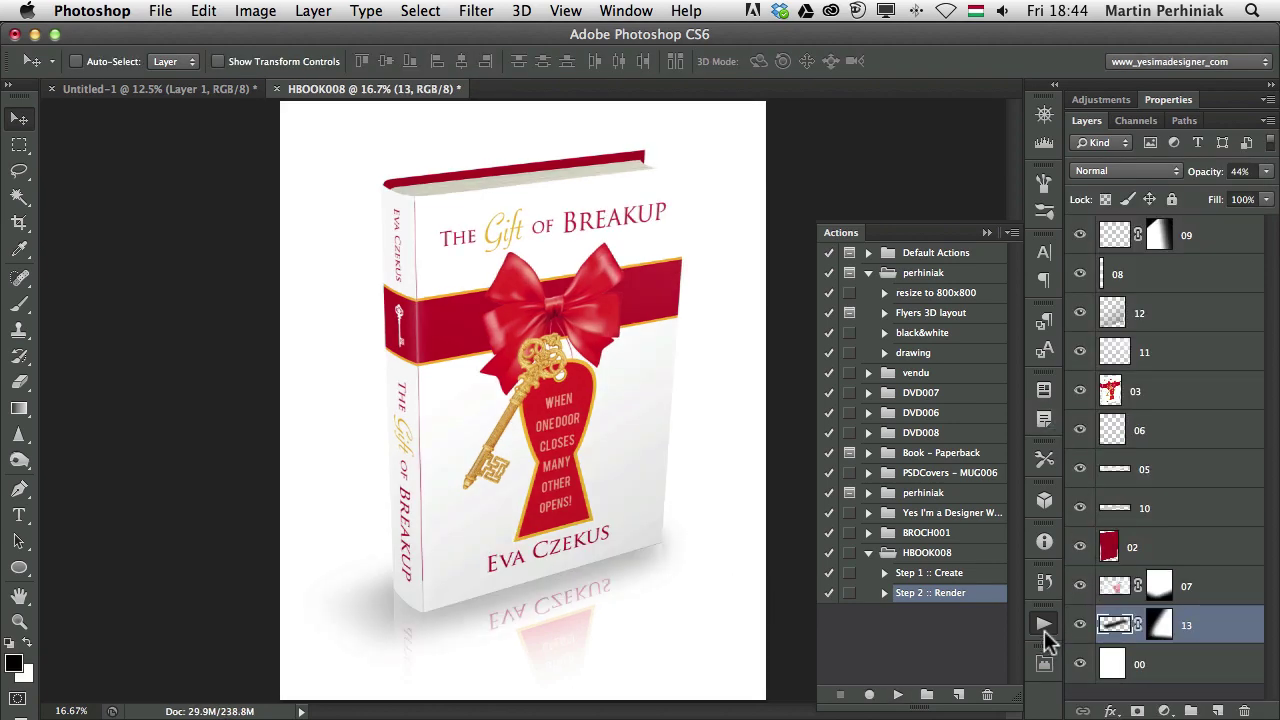
{"action": "left_click", "coordinate": [1045, 625]}
Step: Darken the mockup's white background layer 00 with Hue/Saturation, setting Lightness to -56
{"action": "left_click", "coordinate": [1175, 678]}
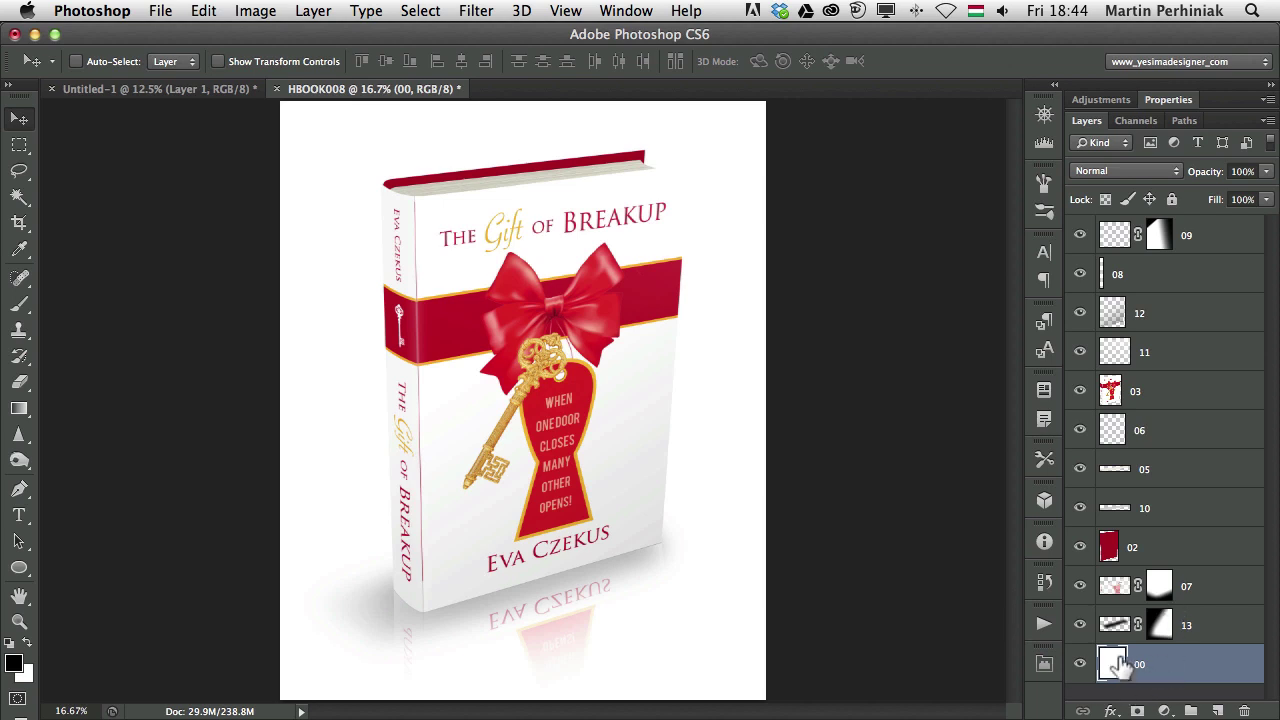
{"action": "key", "text": "super+u"}
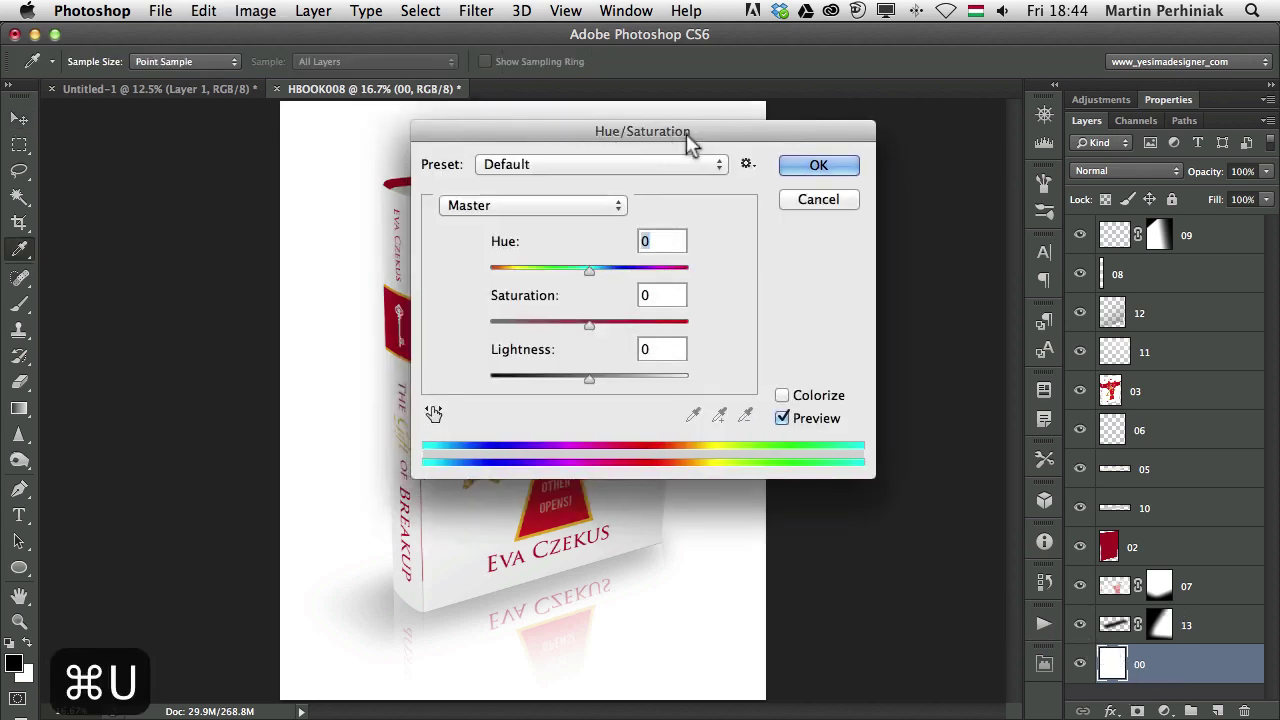
{"action": "left_click_drag", "start_coordinate": [694, 134], "coordinate": [1067, 209]}
{"action": "left_click_drag", "start_coordinate": [960, 454], "coordinate": [901, 449]}
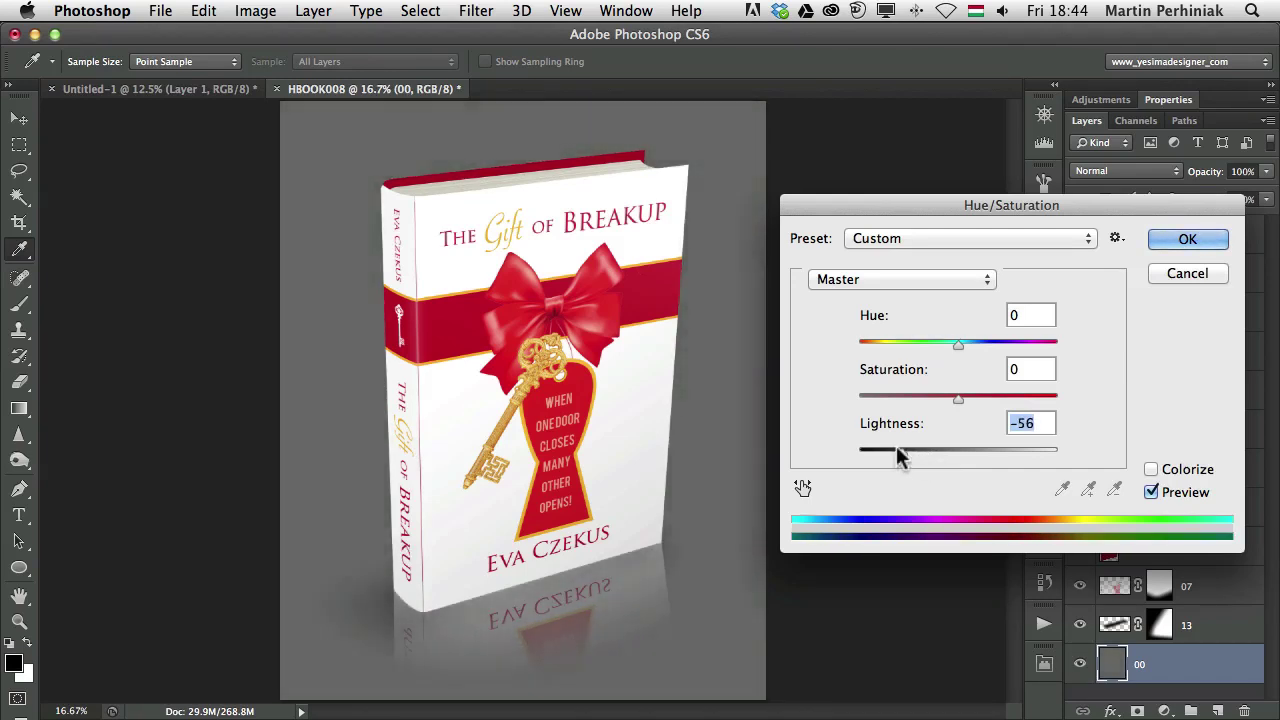
{"action": "left_click", "coordinate": [1181, 240]}
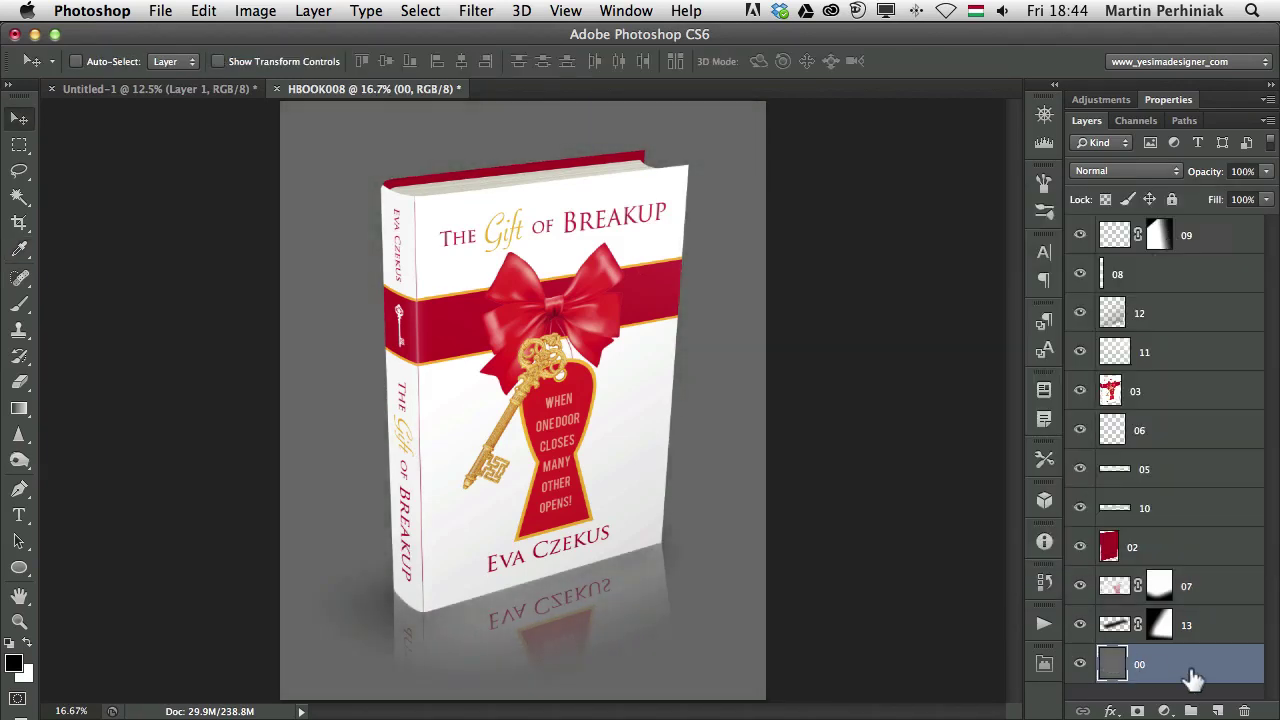
Step: Add a reversed linear black-to-white Gradient Overlay at 47% opacity to background layer 00
{"action": "double_click", "coordinate": [1197, 667]}
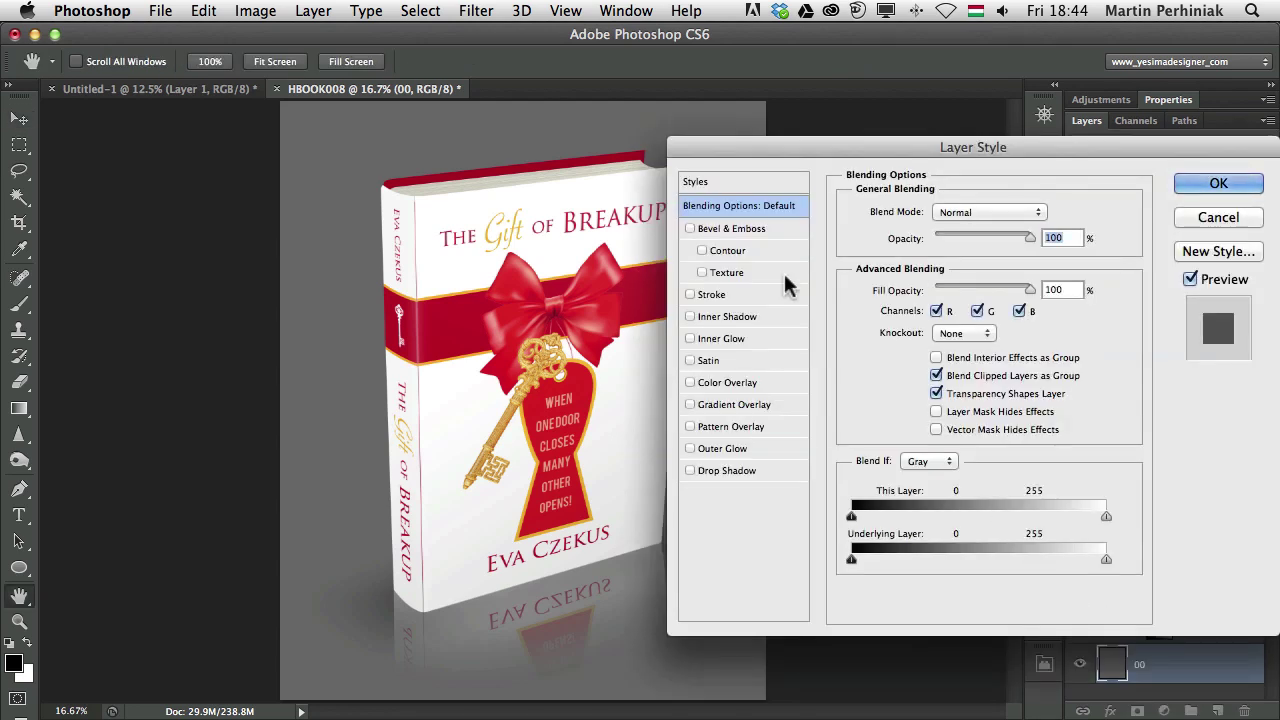
{"action": "left_click", "coordinate": [692, 405]}
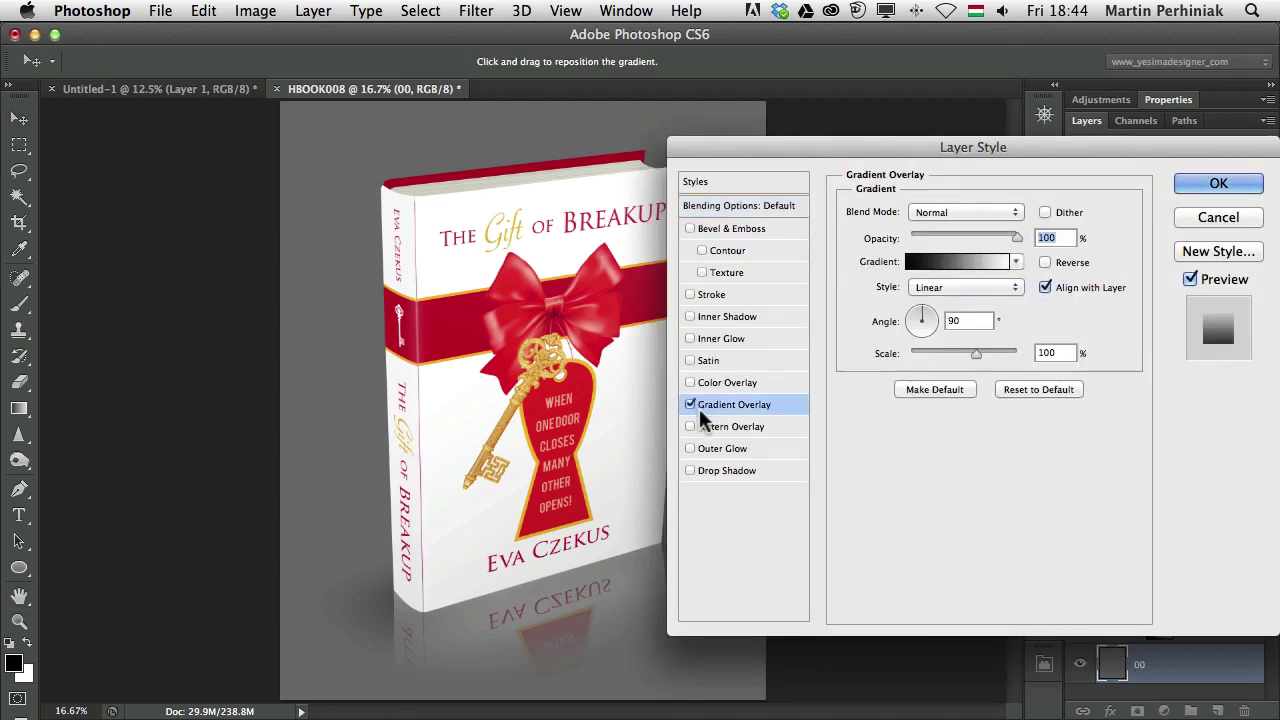
{"action": "left_click", "coordinate": [1045, 262]}
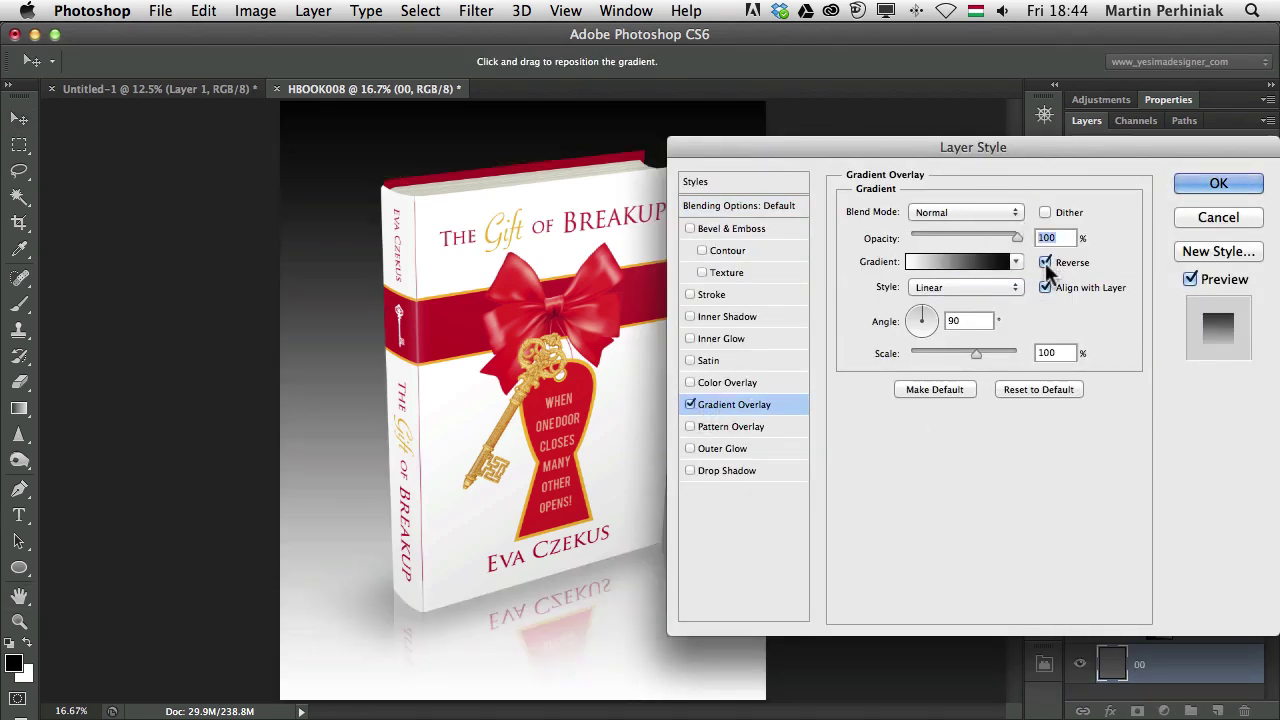
{"action": "left_click_drag", "start_coordinate": [1016, 239], "coordinate": [960, 240]}
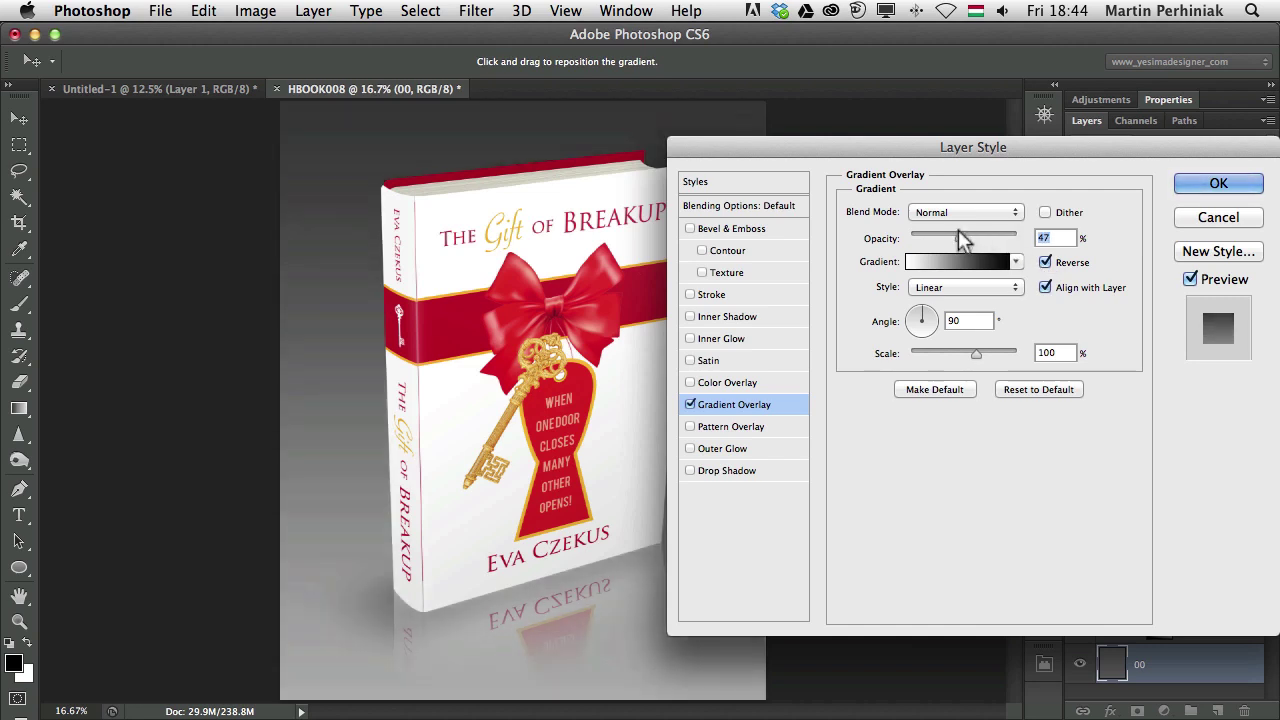
{"action": "left_click", "coordinate": [1205, 186]}
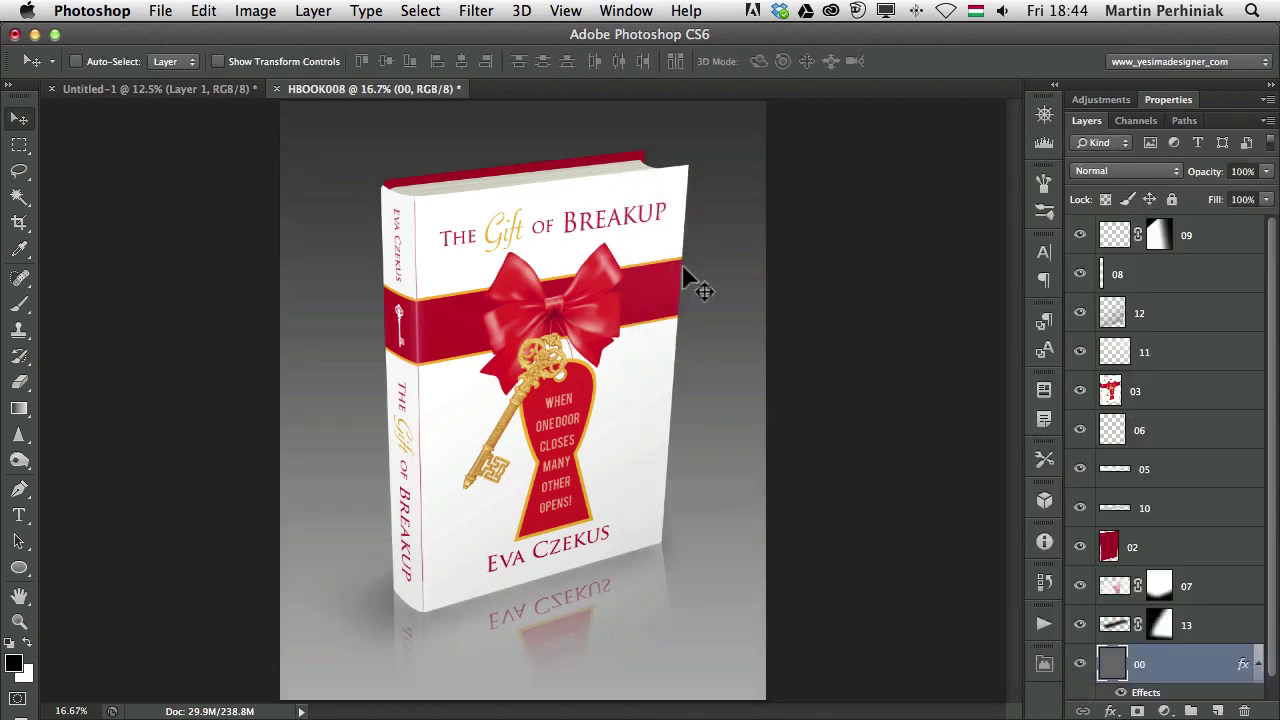
Step: Lower the opacity of the book's reflection layer 07, and reduce the shadow layer 13's opacity to 24%
{"action": "left_click", "coordinate": [1205, 598]}
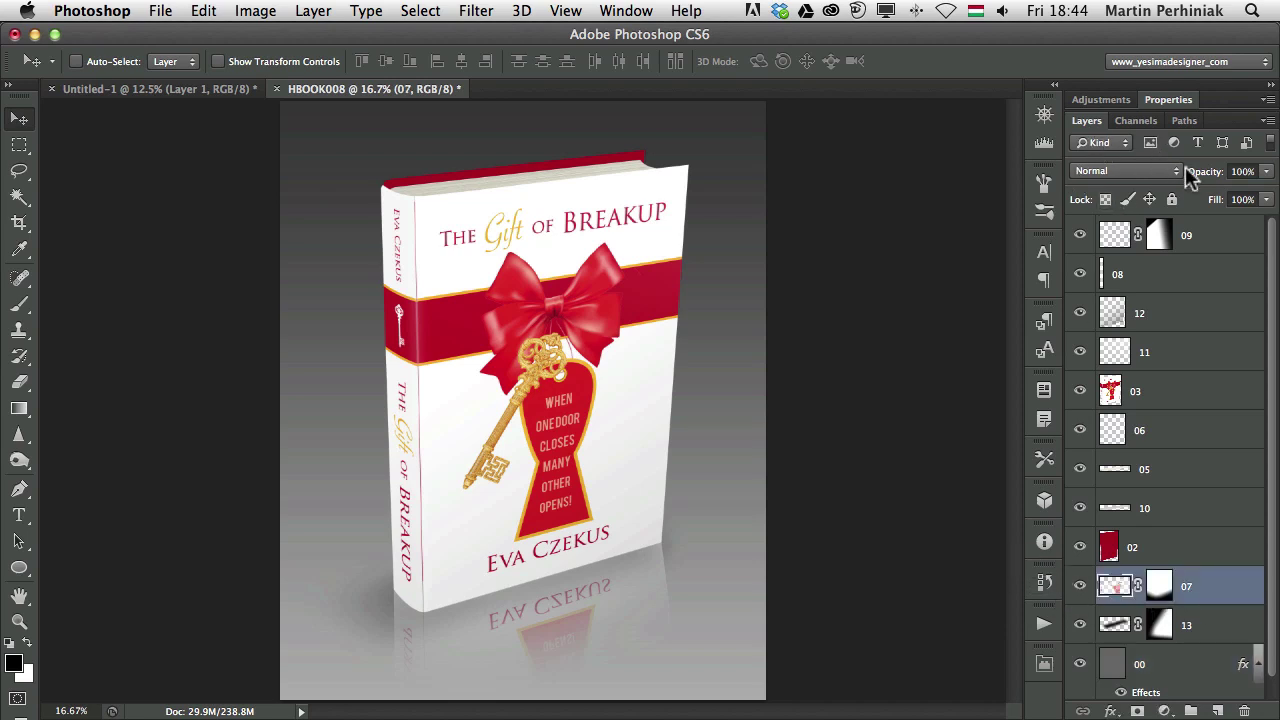
{"action": "mouse_move", "coordinate": [1196, 172]}
{"action": "left_mouse_down"}
{"action": "mouse_move", "coordinate": [1177, 180]}
{"action": "mouse_move", "coordinate": [1211, 180]}
{"action": "mouse_move", "coordinate": [1192, 180]}
{"action": "left_mouse_up"}
{"action": "left_click", "coordinate": [1205, 618]}
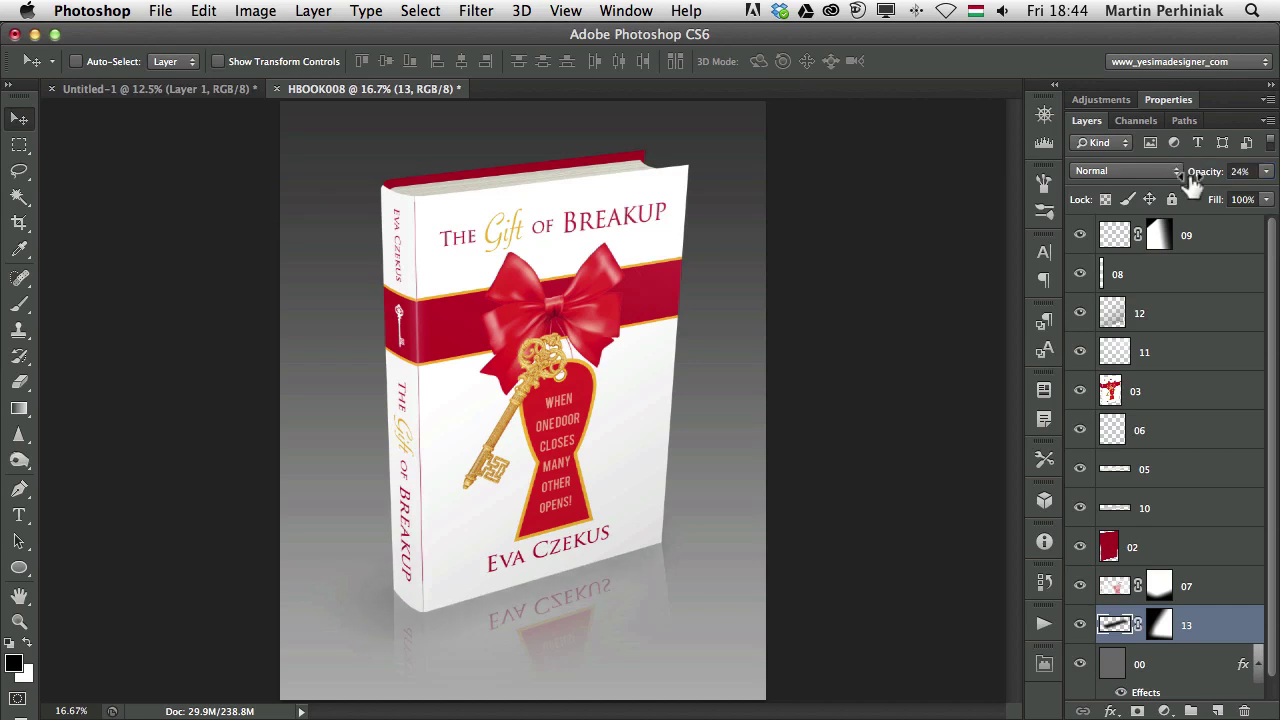